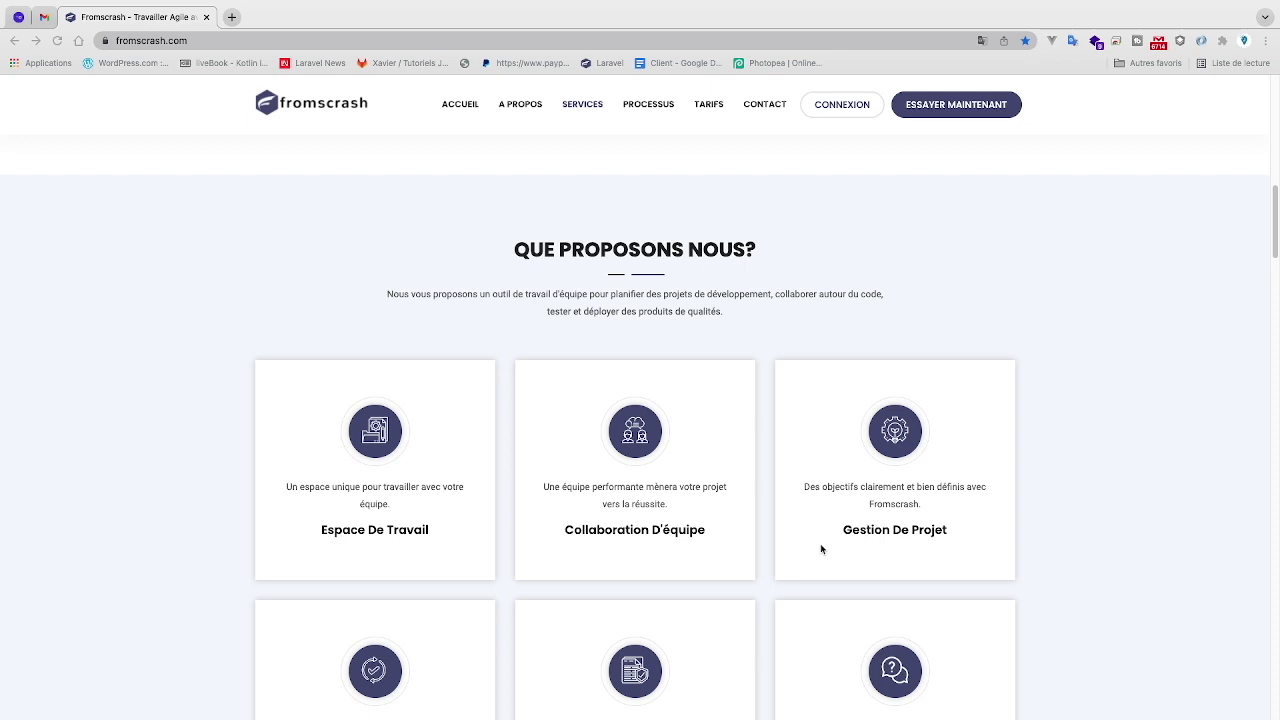
- Go from the Fromscrash home page through the CONNEXION login page to the Inscrivez-Vous registration form
scroll(820, 548, "down", 3)
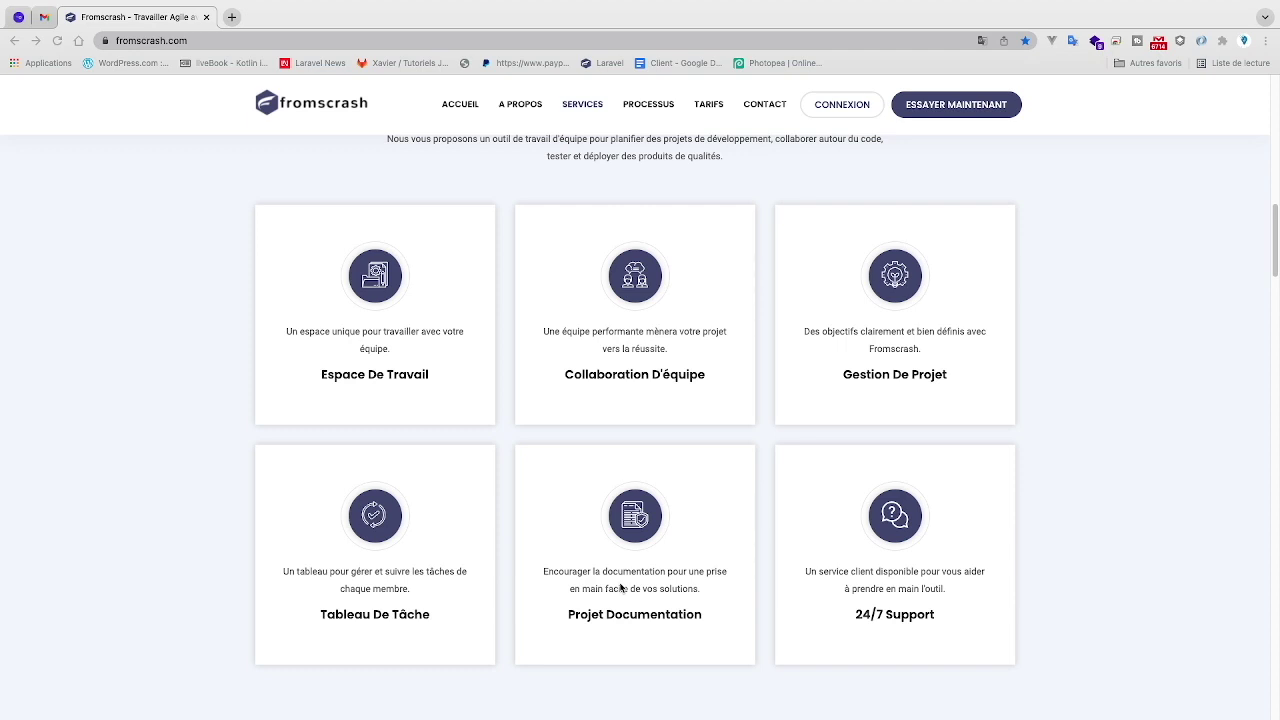
scroll(848, 592, "down", 1)
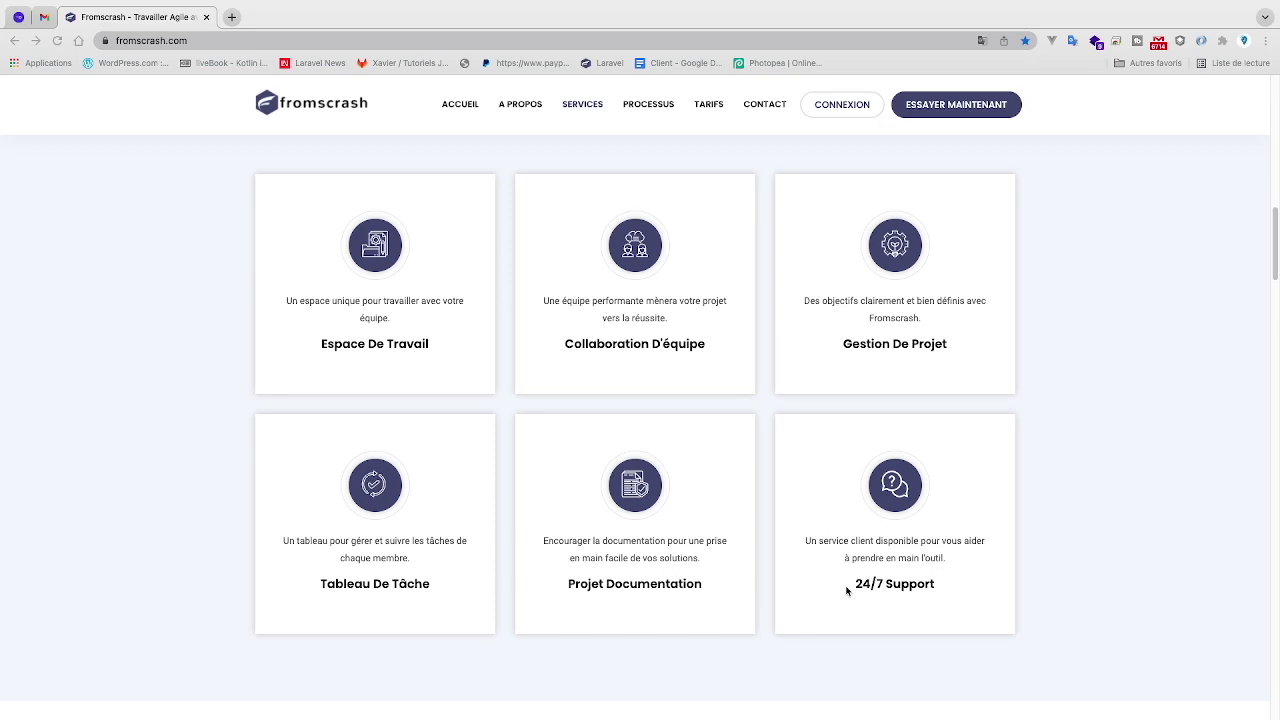
scroll(846, 590, "down", 5)
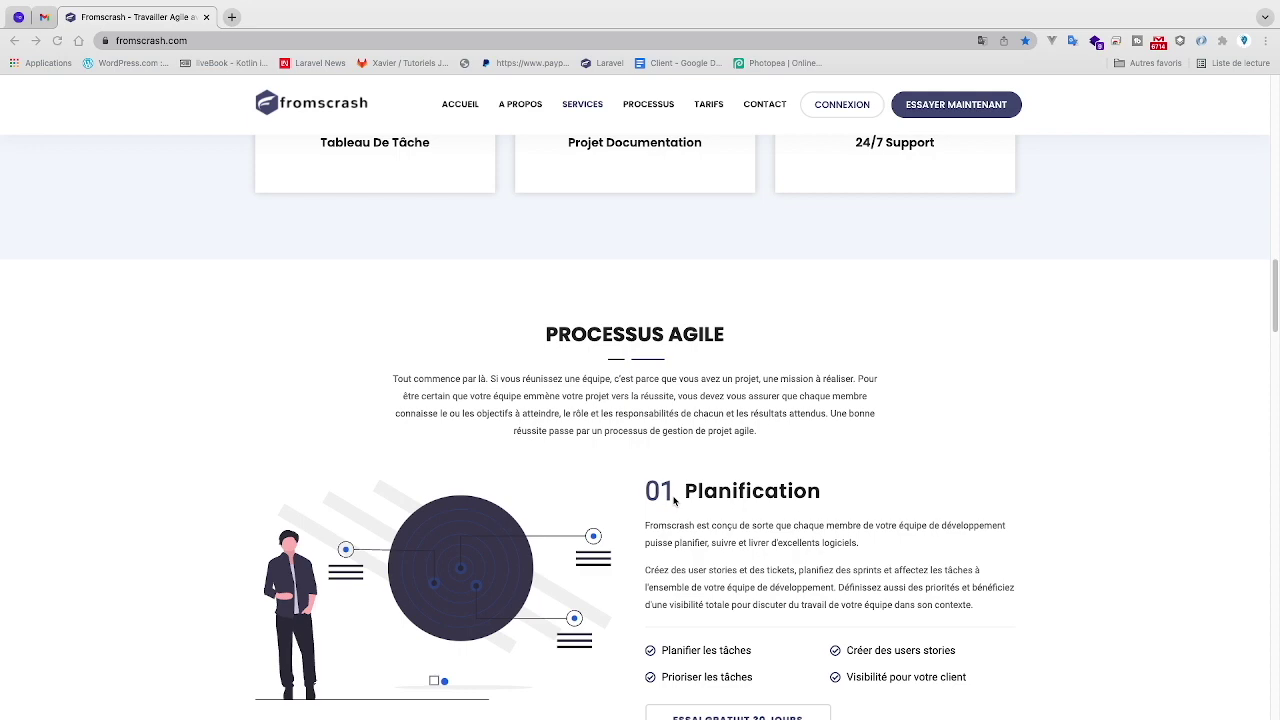
scroll(675, 501, "down", 1)
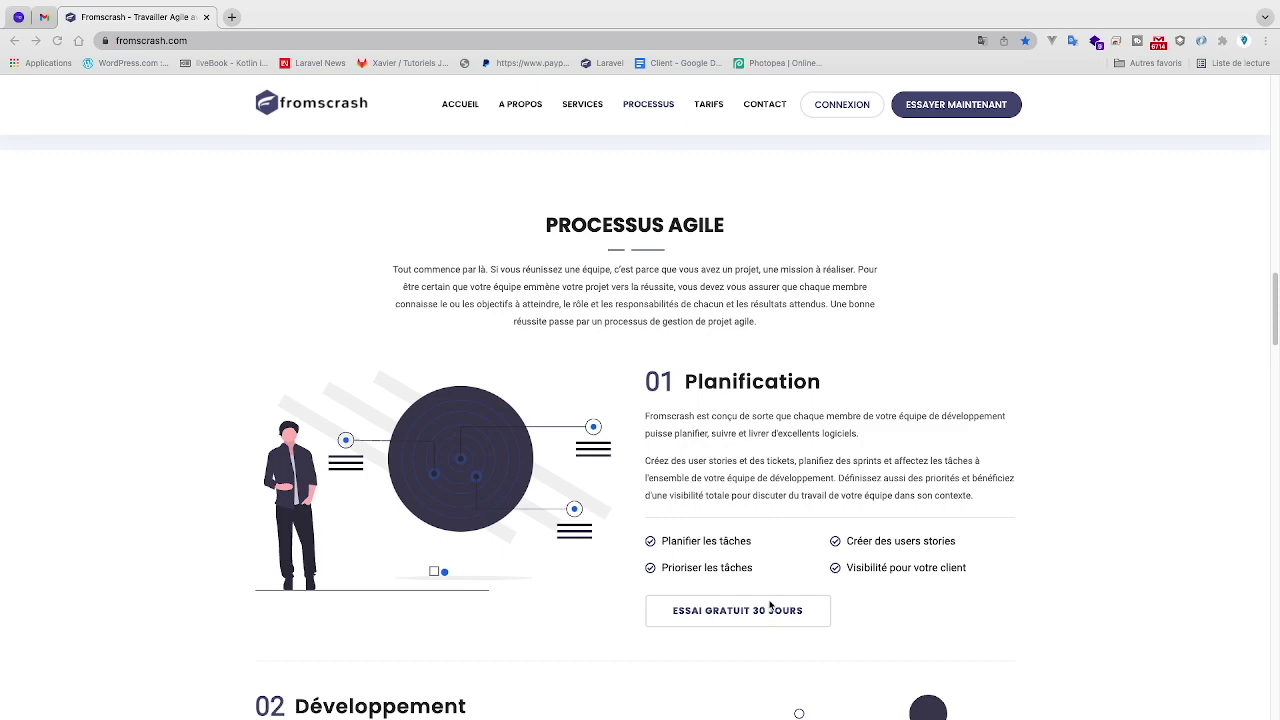
scroll(805, 540, "down", 2)
scroll(797, 552, "down", 1)
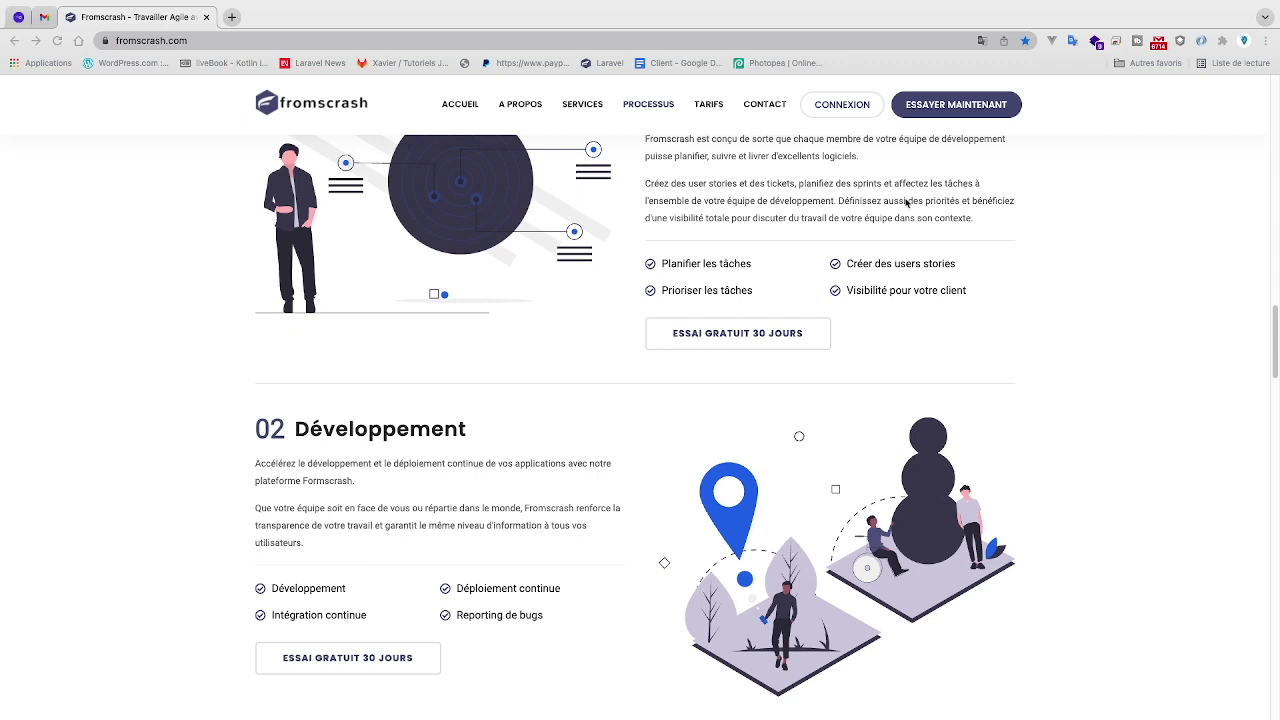
left_click(850, 112)
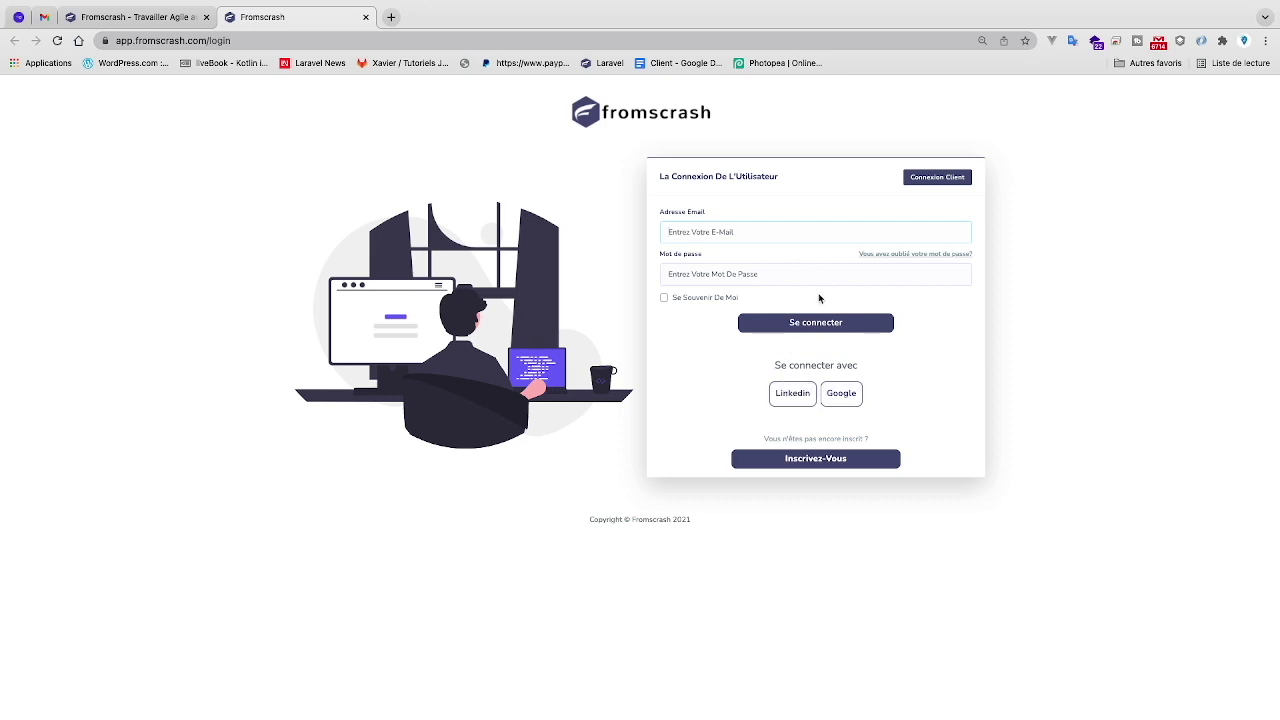
left_click(732, 234)
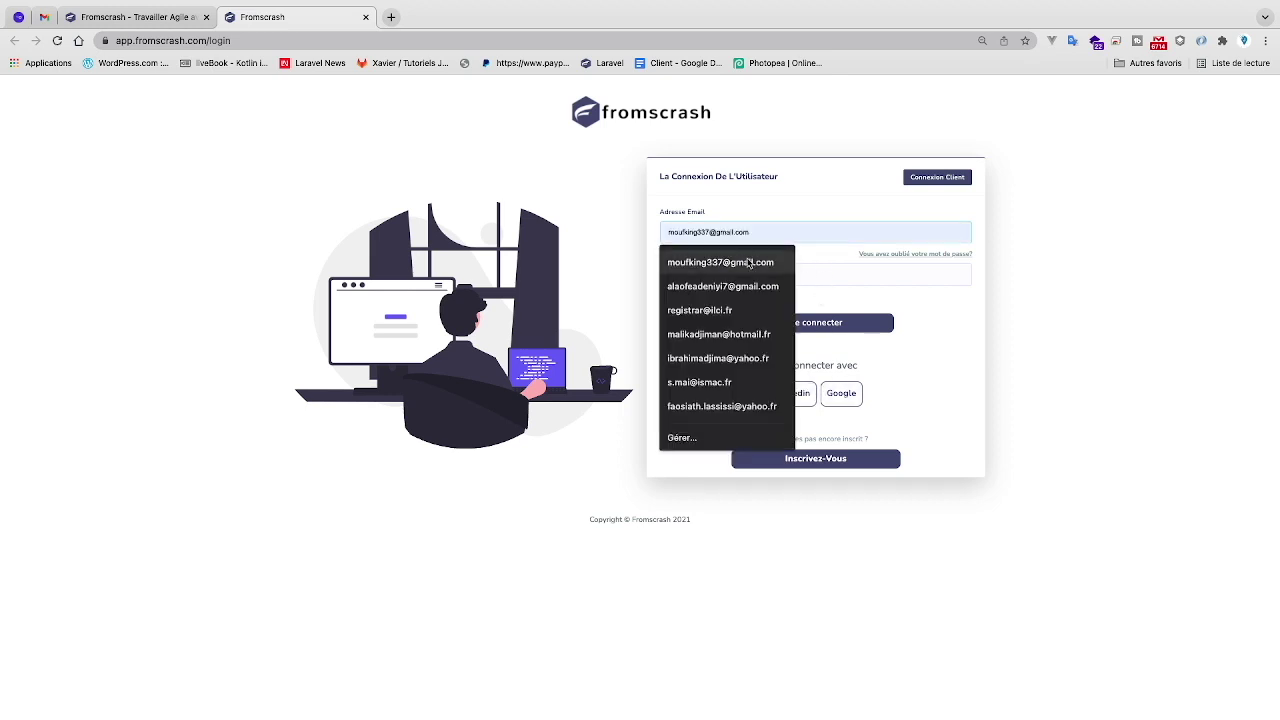
left_click(814, 275)
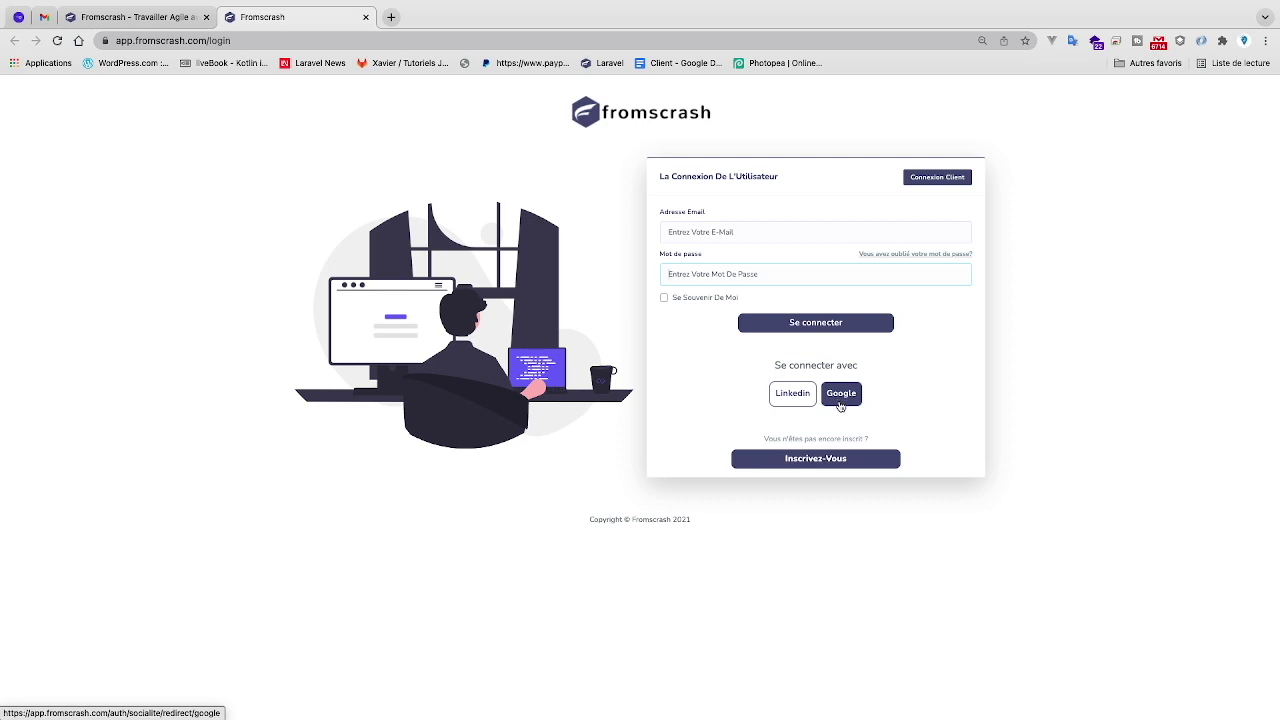
left_click(802, 458)
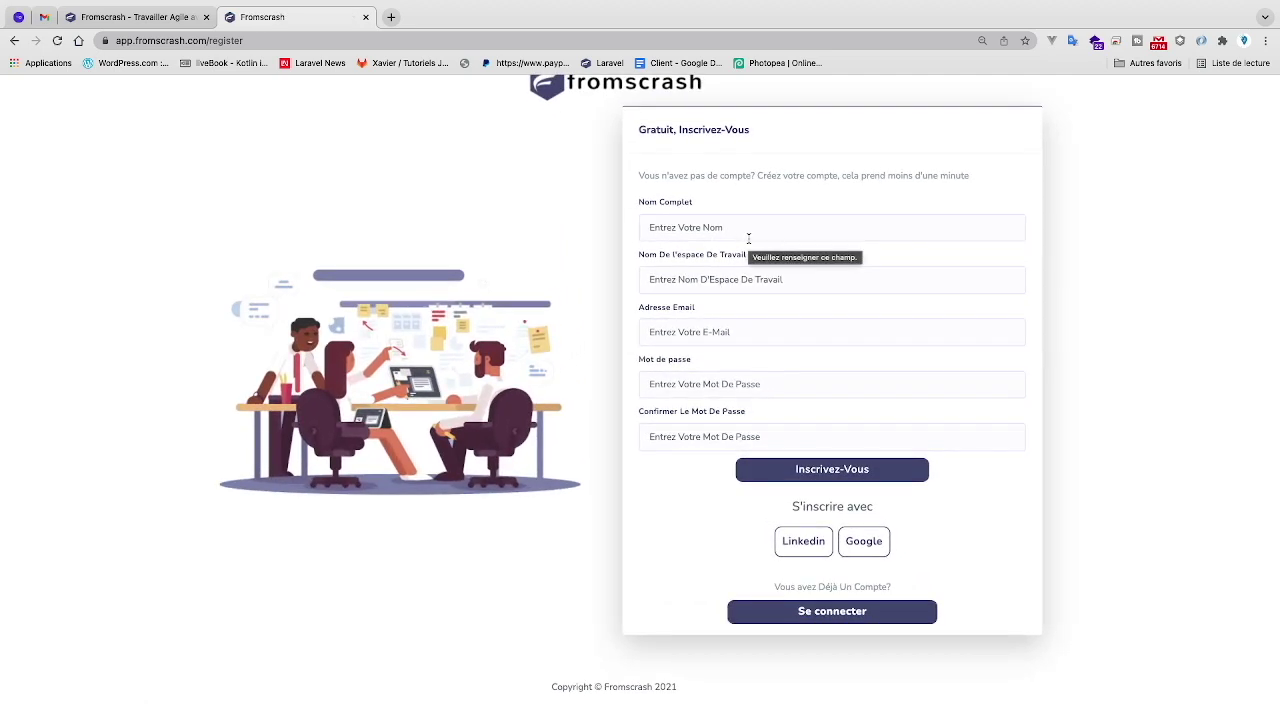
- Enter the user's full name and the workspace name Espace1
left_click(748, 234)
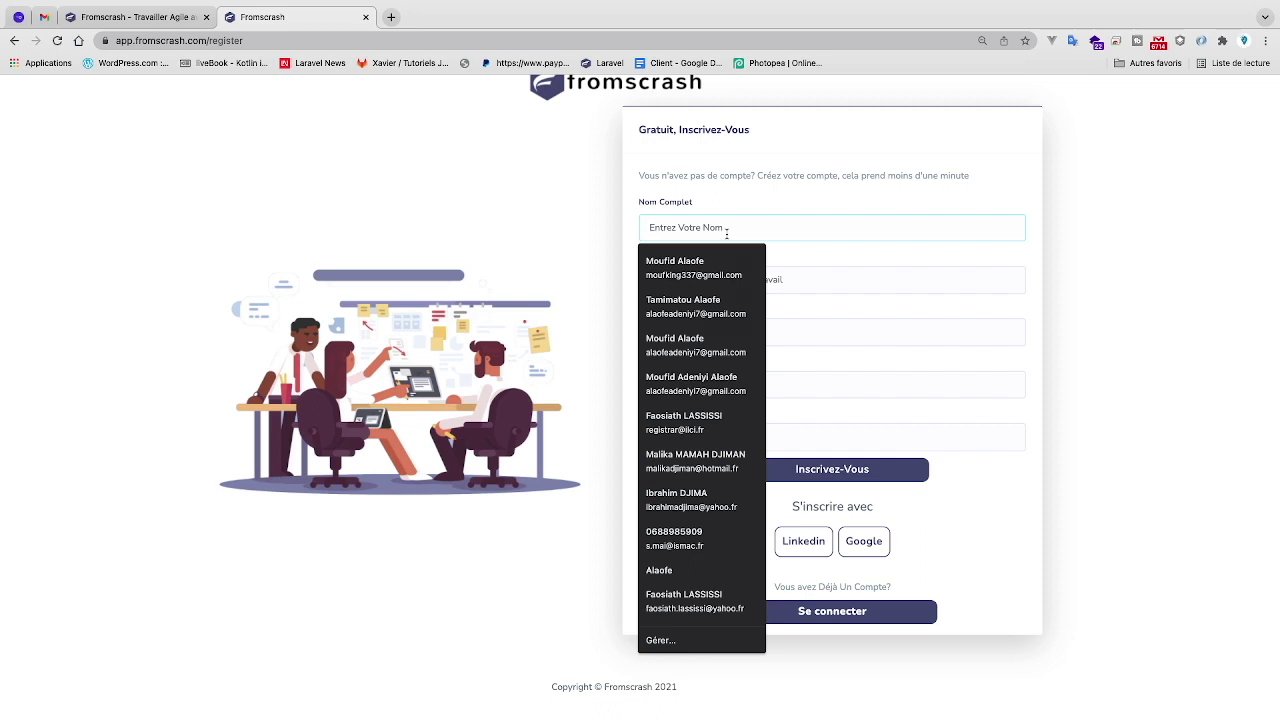
type("J")
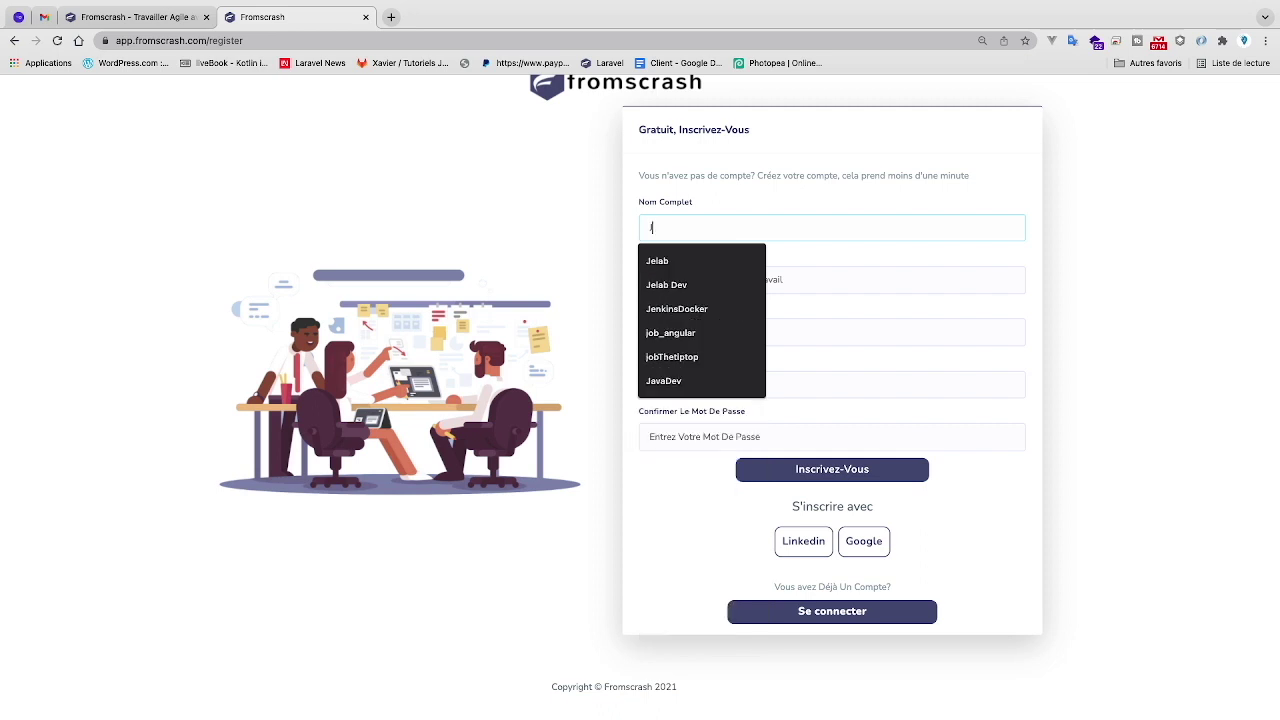
type("elab")
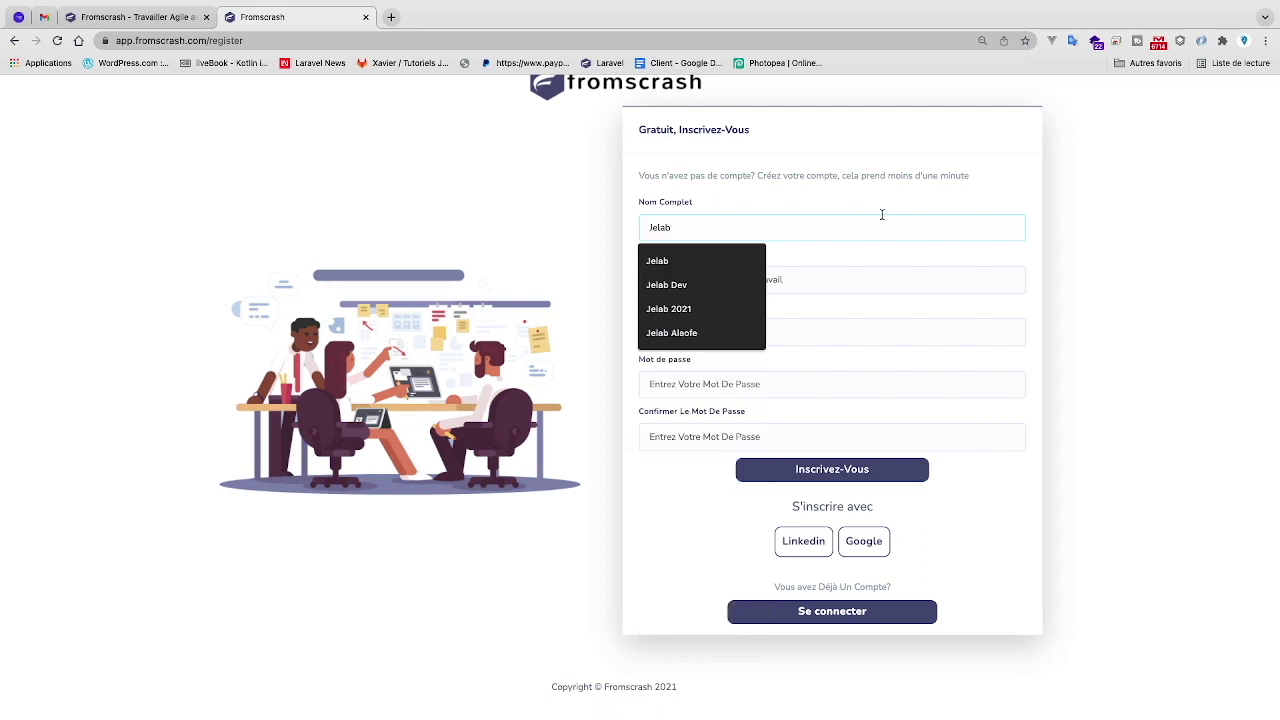
key("Escape")
left_click(790, 281)
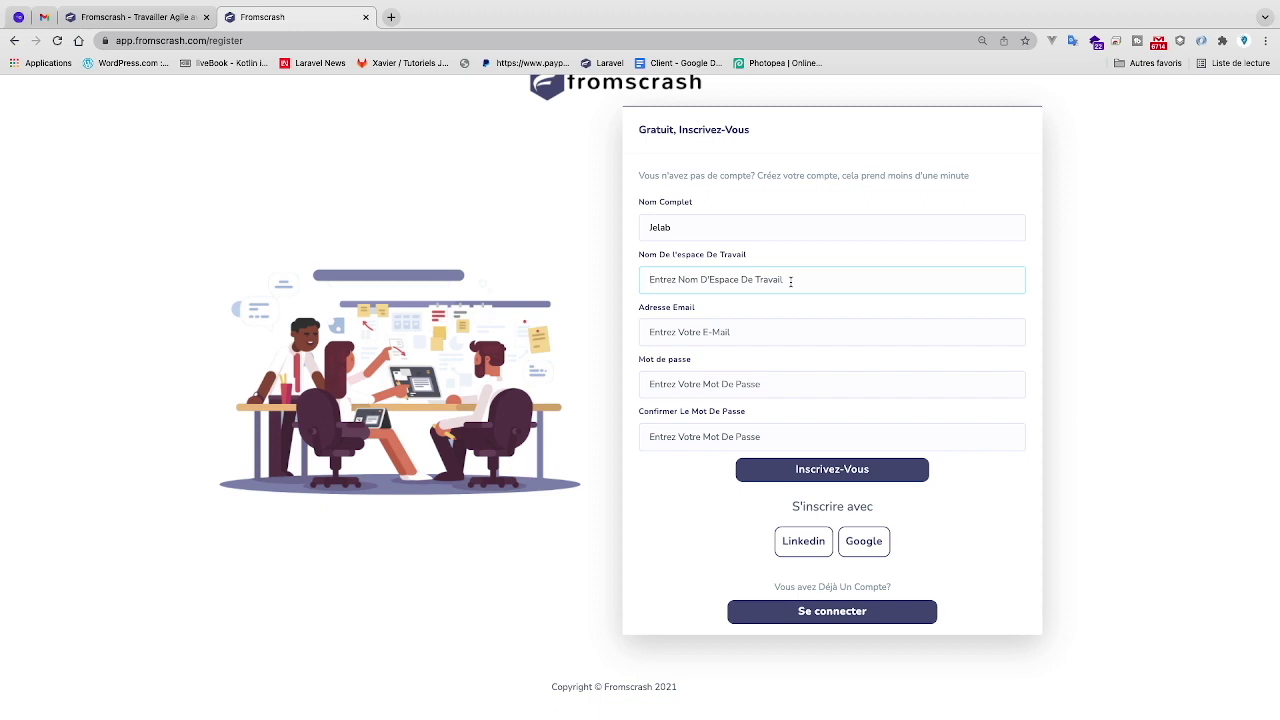
type("Espace1")
- Choose the saved e-mail address, then enter the account password and its confirmation
left_click(749, 329)
key("Down")
key("Return")
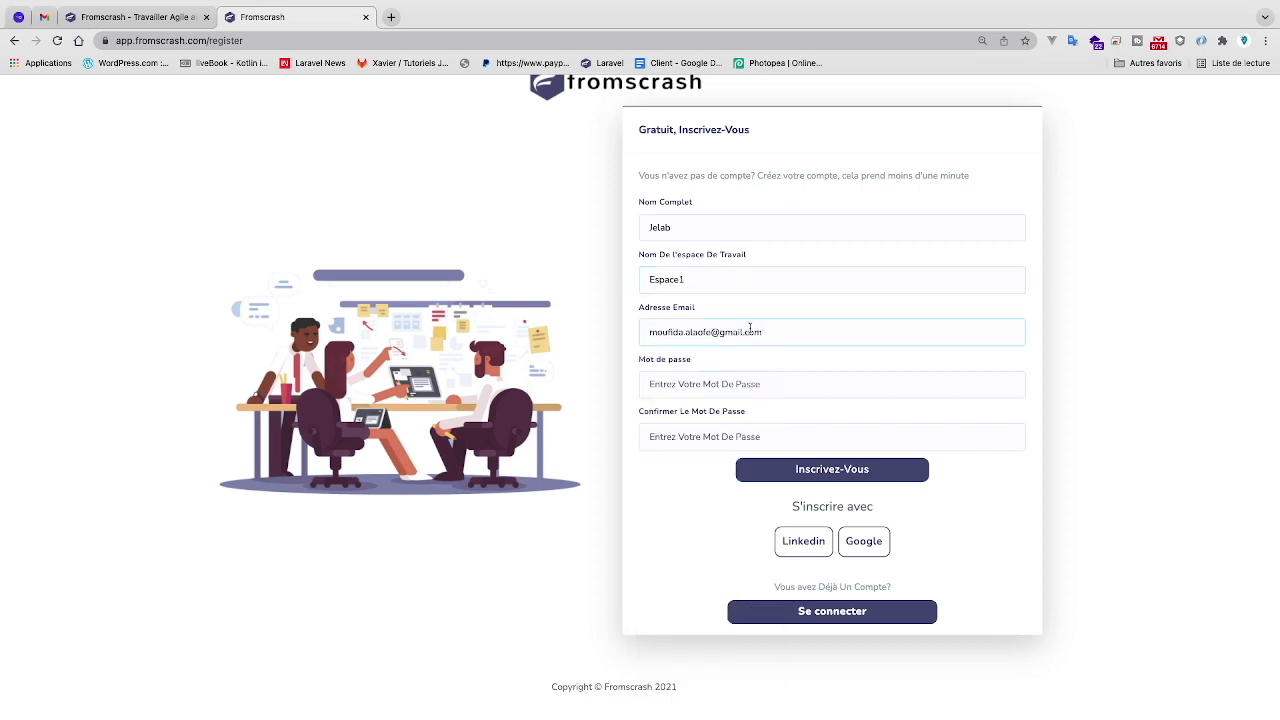
left_click(745, 387)
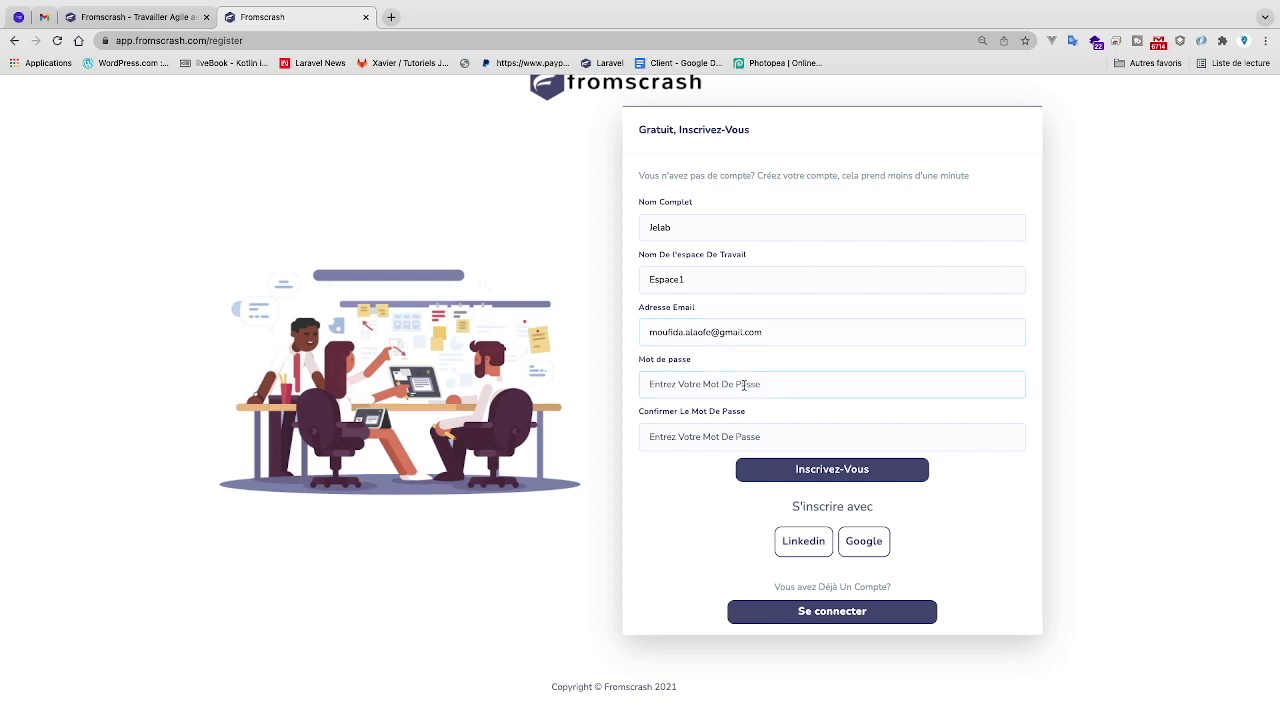
type("12345678")
left_click(771, 448)
type("12345678")
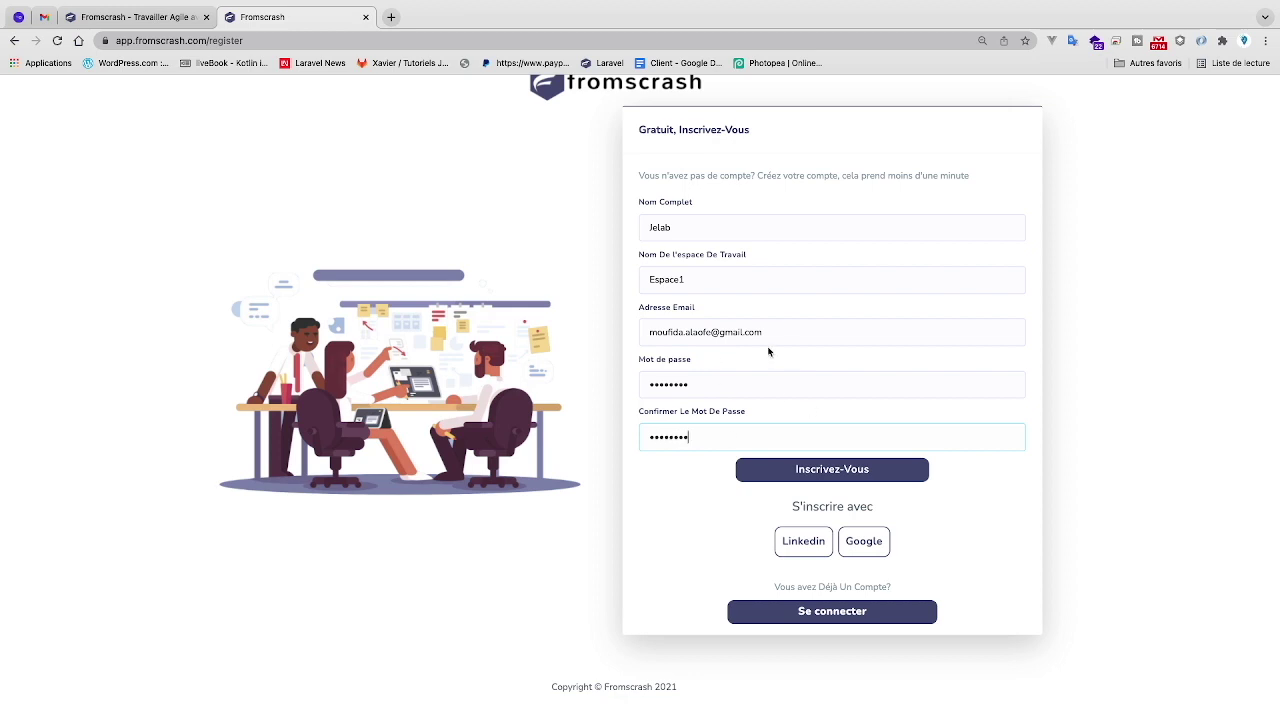
left_click(790, 537)
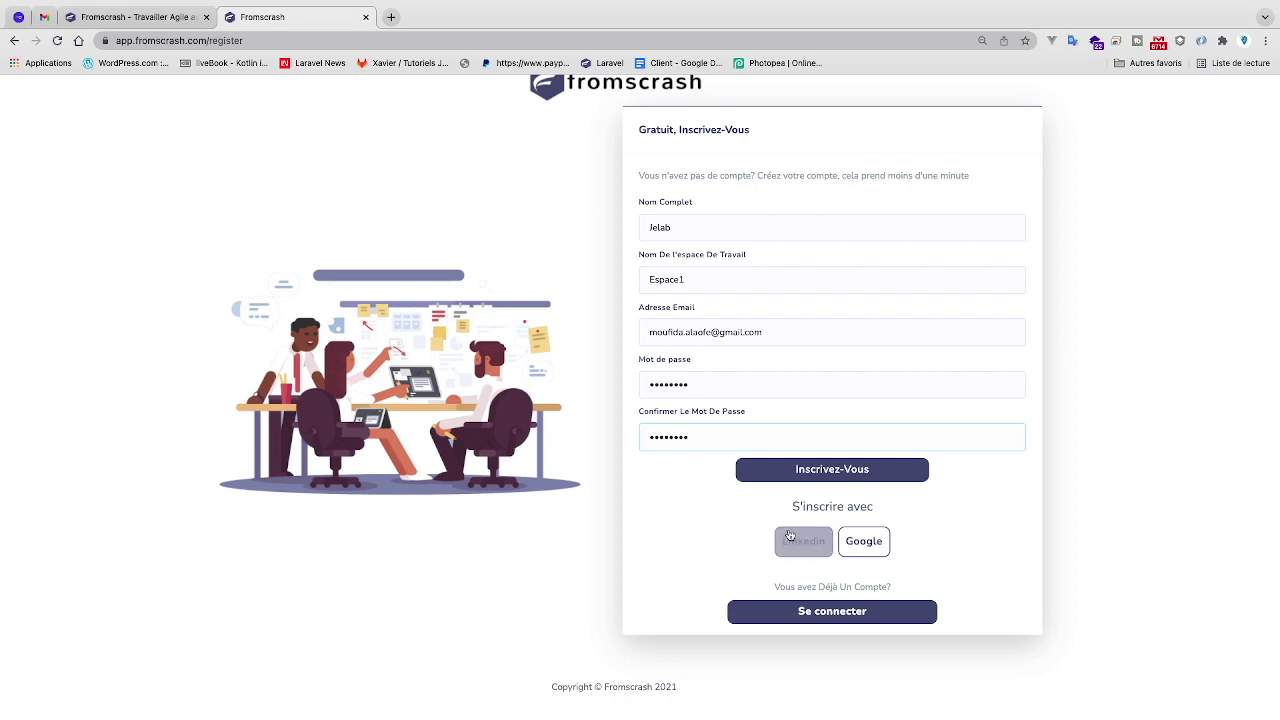
left_click(858, 553)
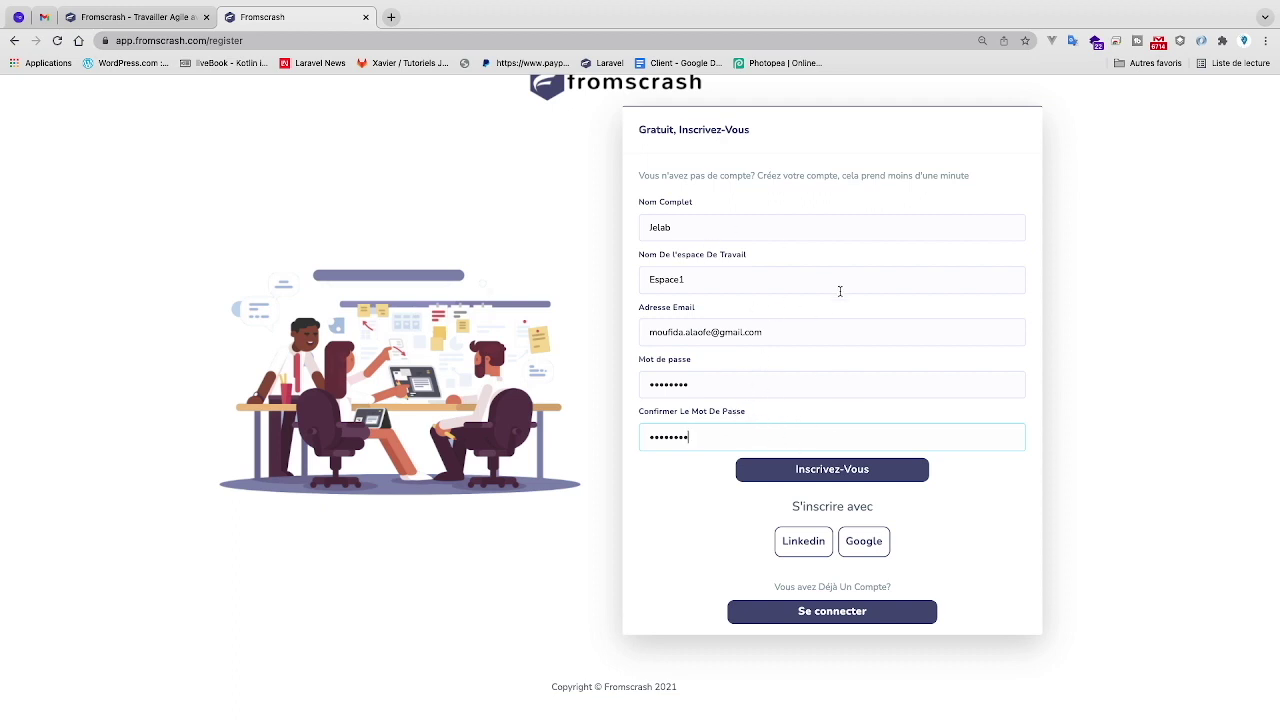
- Submit the registration, resend the verification e-mail, and switch to the Gmail inbox
left_click(828, 476)
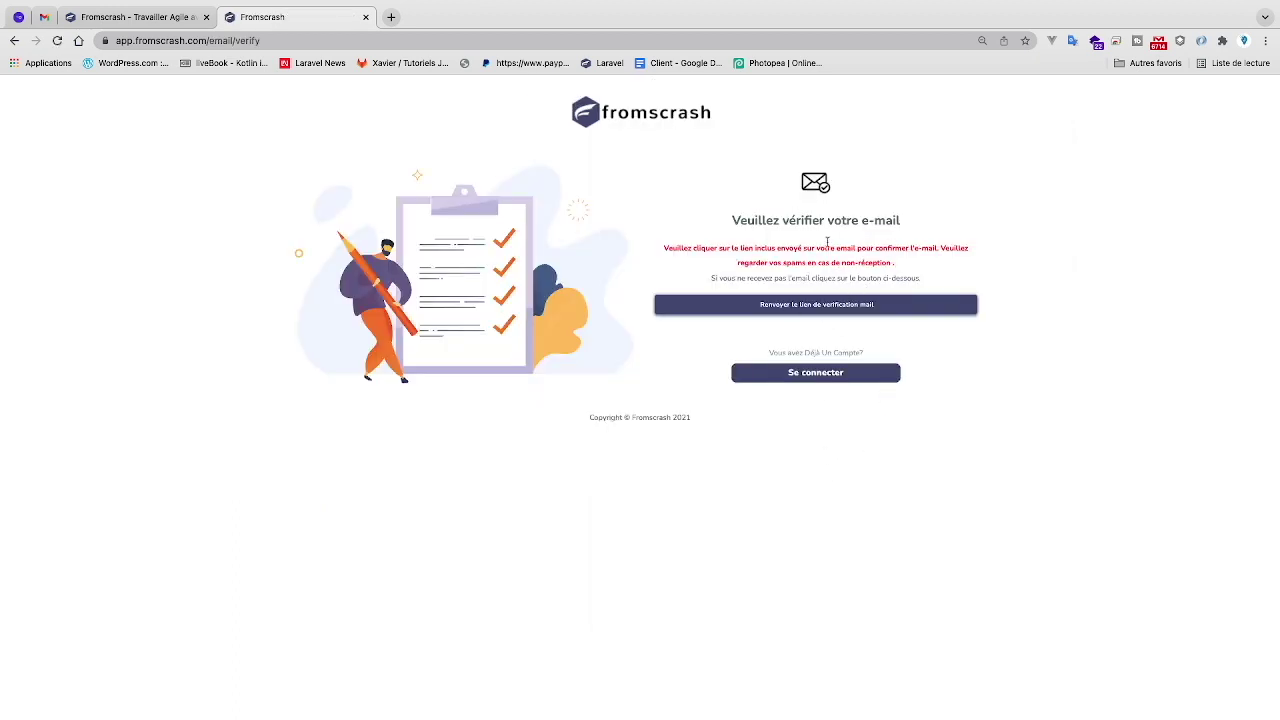
left_click(820, 308)
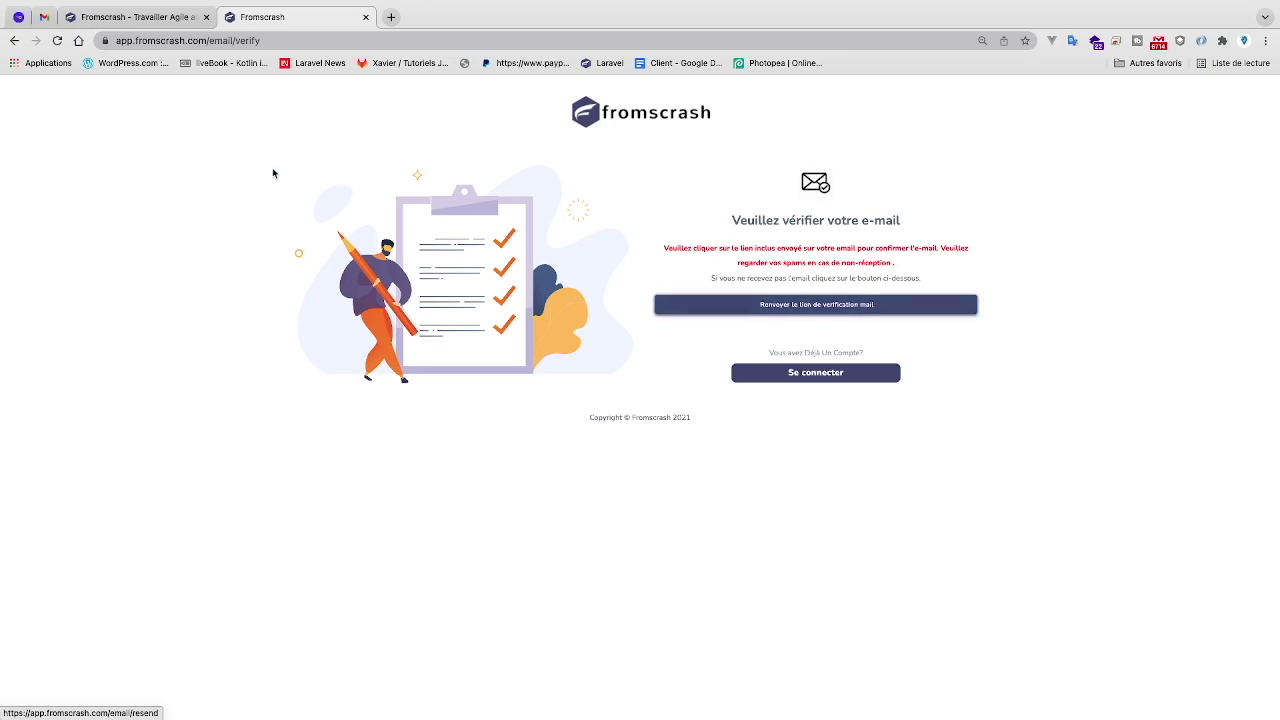
left_click(44, 18)
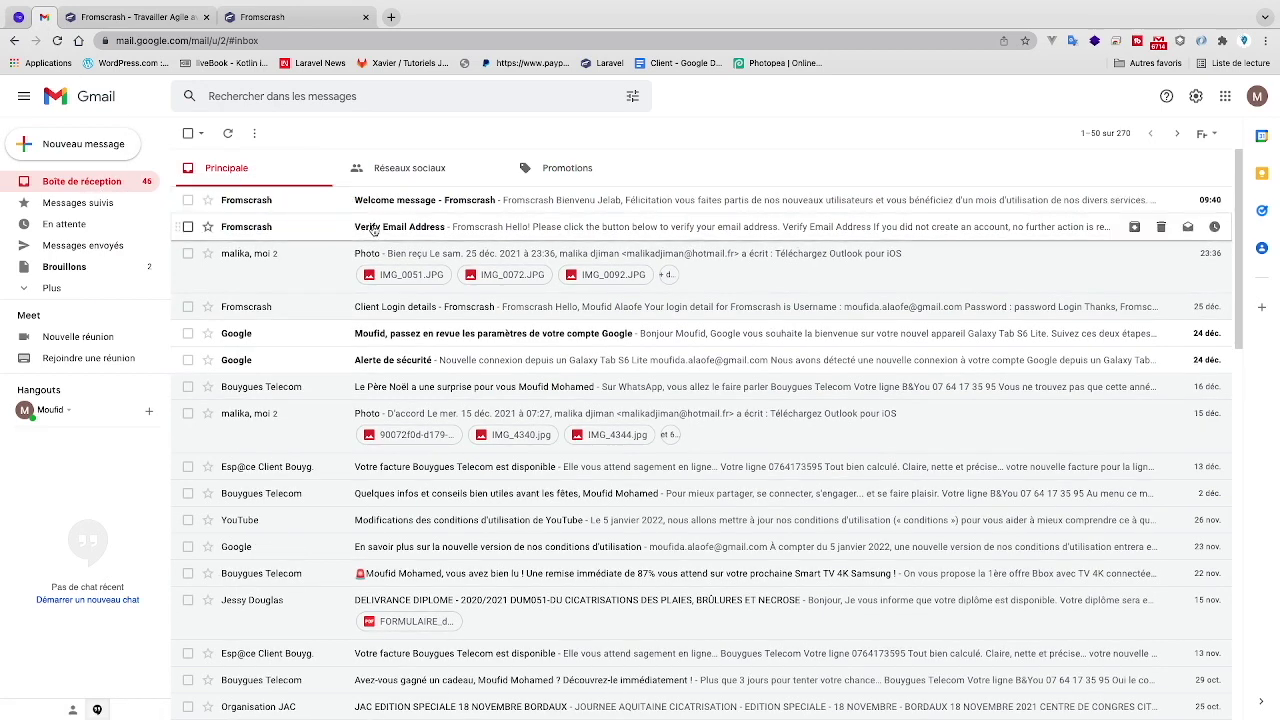
- Check the Verify Email message, then read the Fromscrash welcome message's features down to invoice generation
left_click(372, 229)
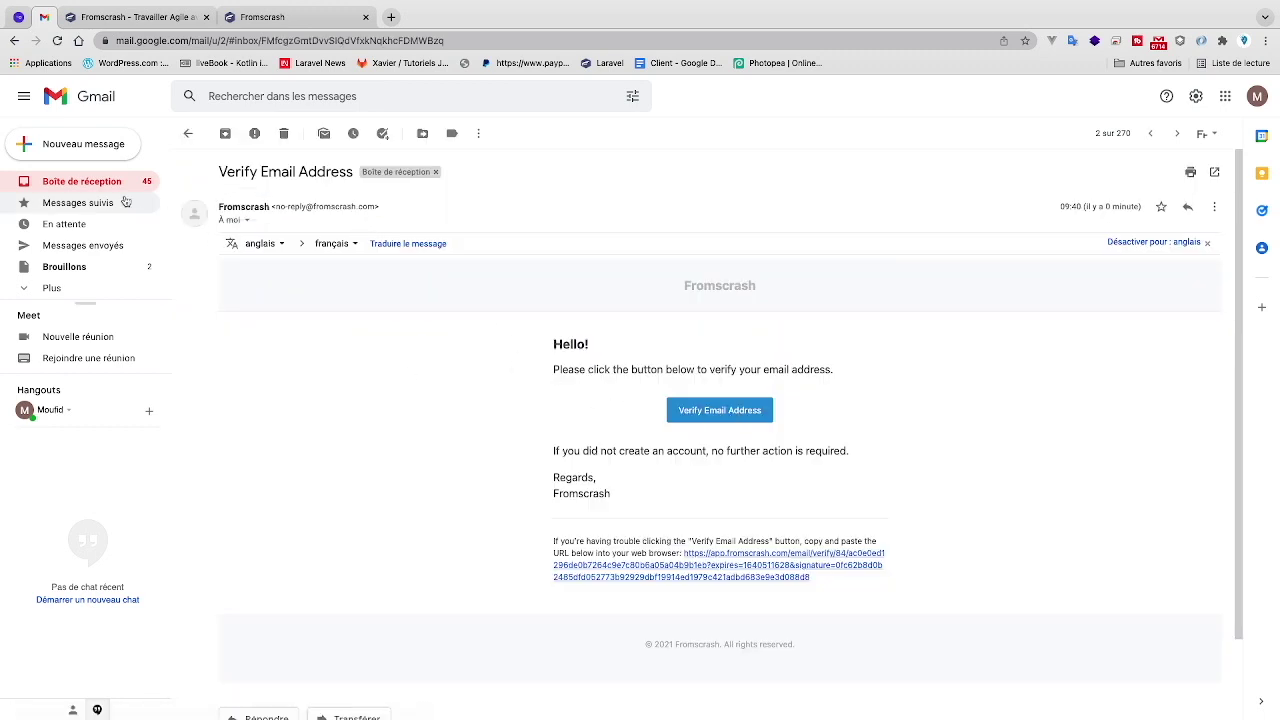
left_click(82, 181)
left_click(344, 205)
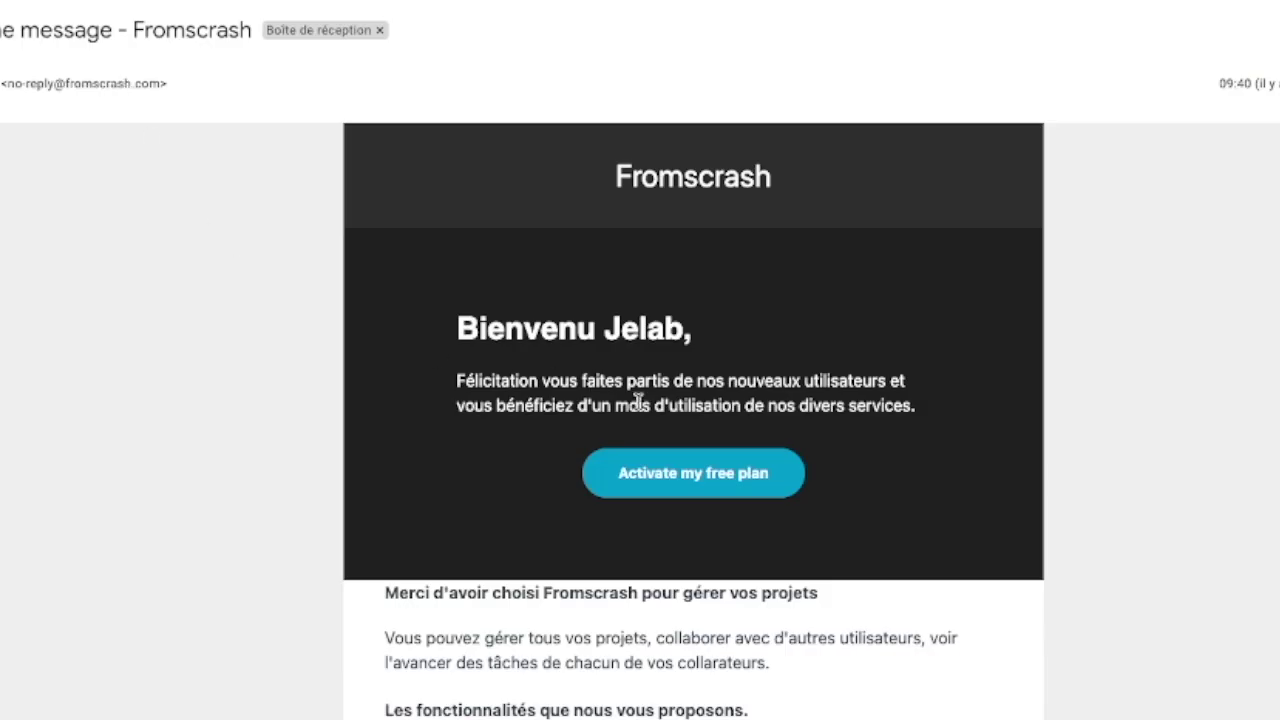
scroll(640, 420, "down", 5)
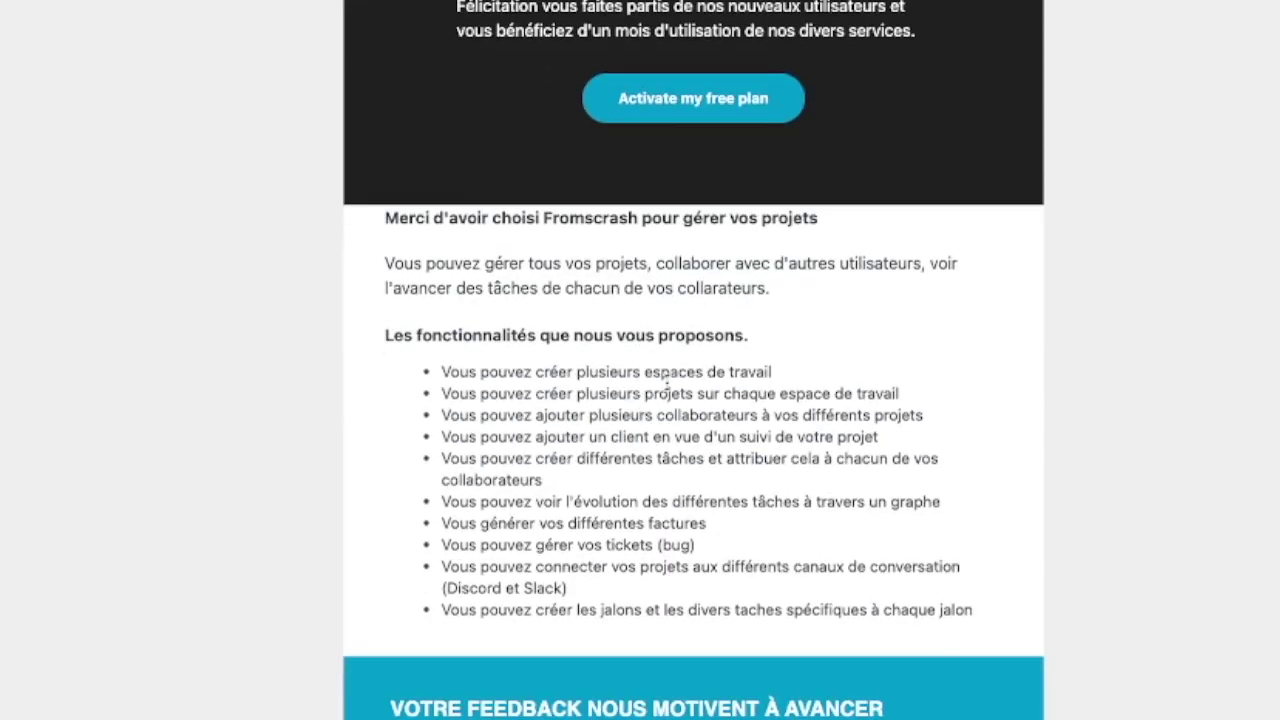
scroll(667, 385, "down", 1)
scroll(668, 388, "down", 3)
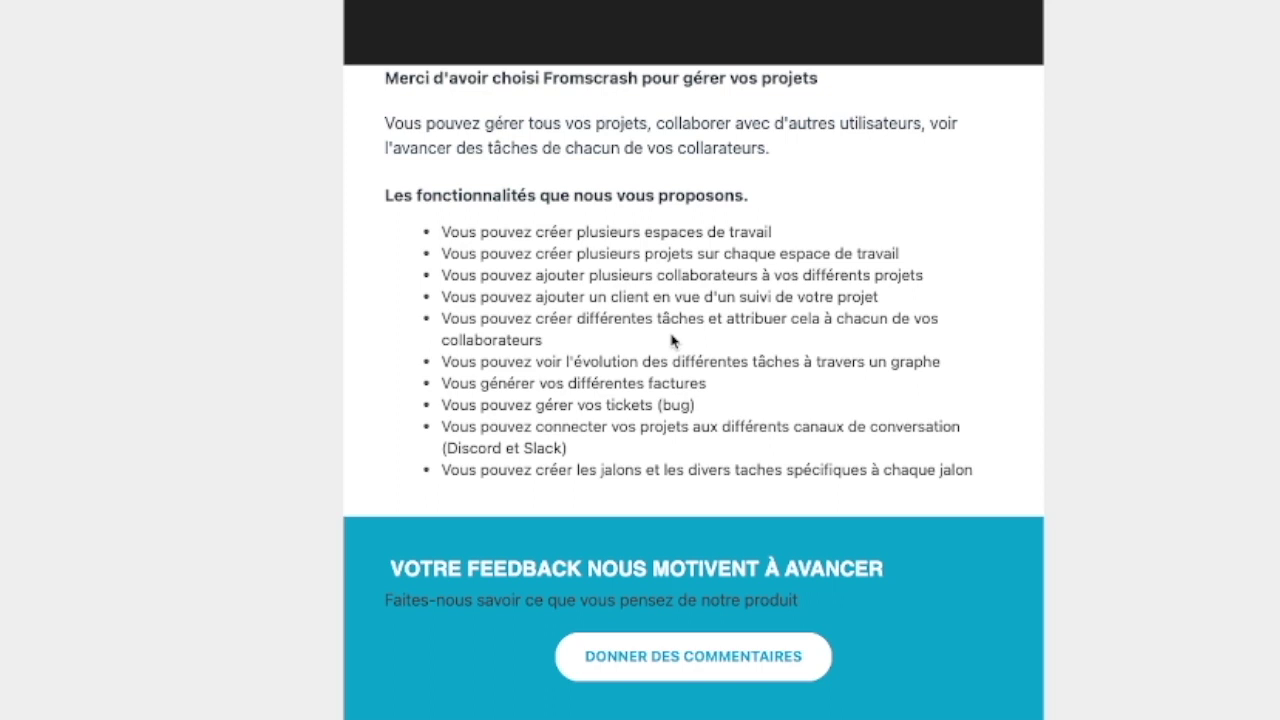
triple_click(665, 381)
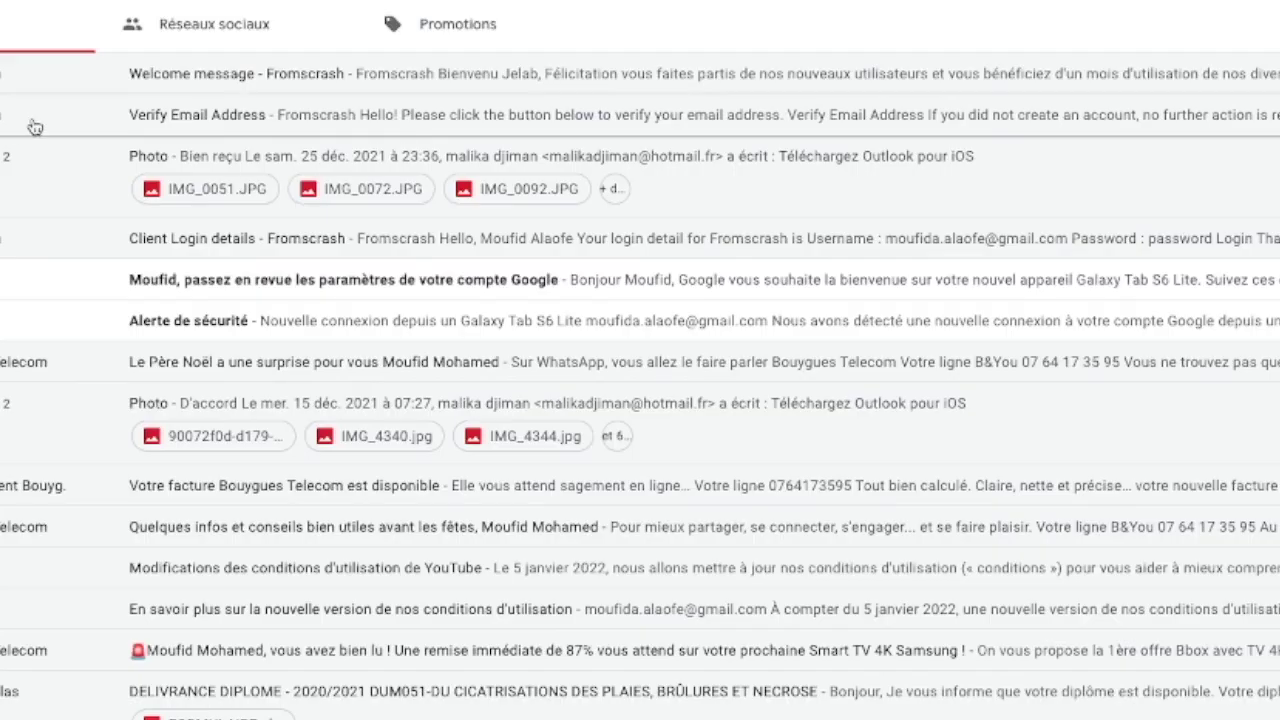
- Open the Fromscrash Verify Email Address message from the inbox
left_click(35, 126)
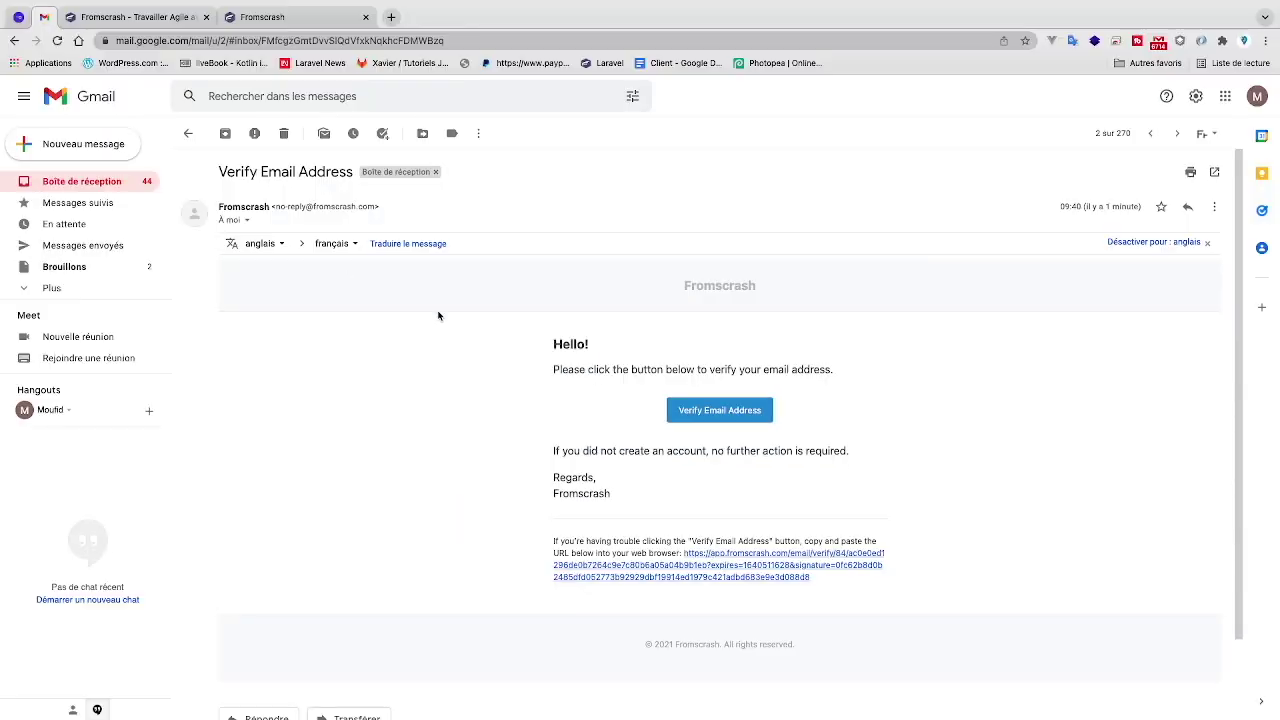
- Verify the account e-mail, close the duplicate dashboard tab, and open the language menu
left_click(720, 410)
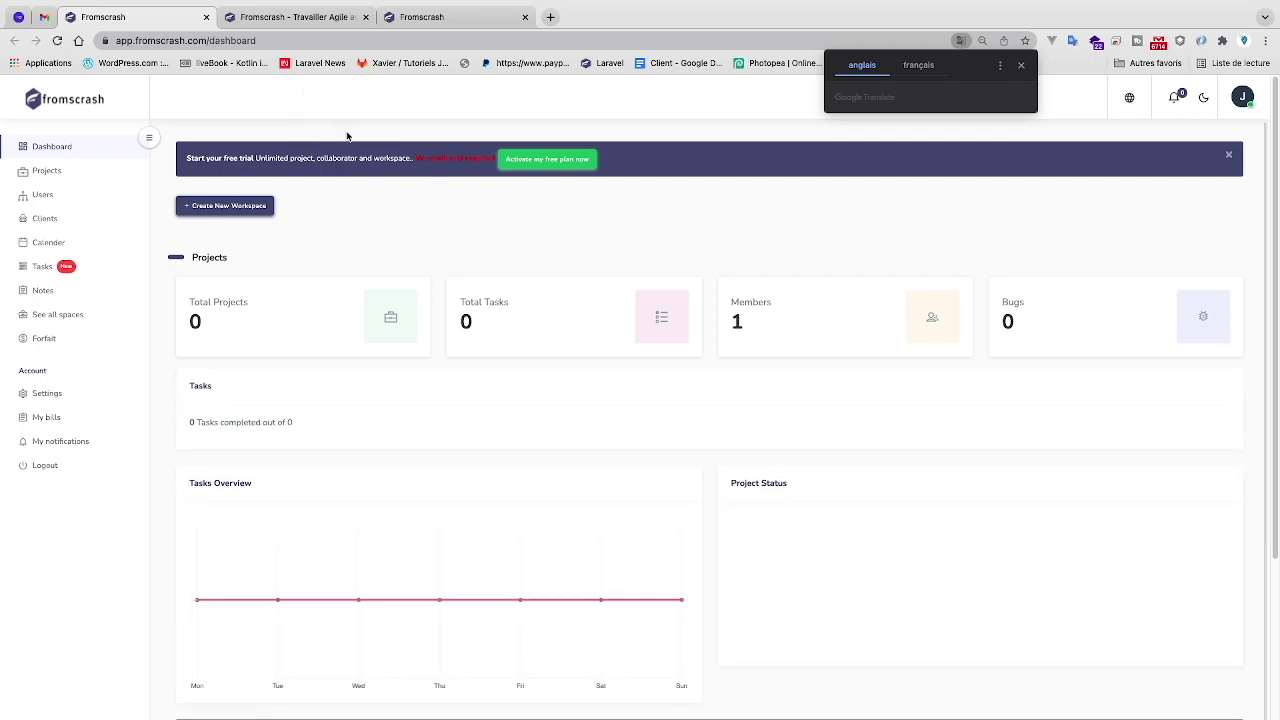
left_click(290, 17)
left_click(430, 17)
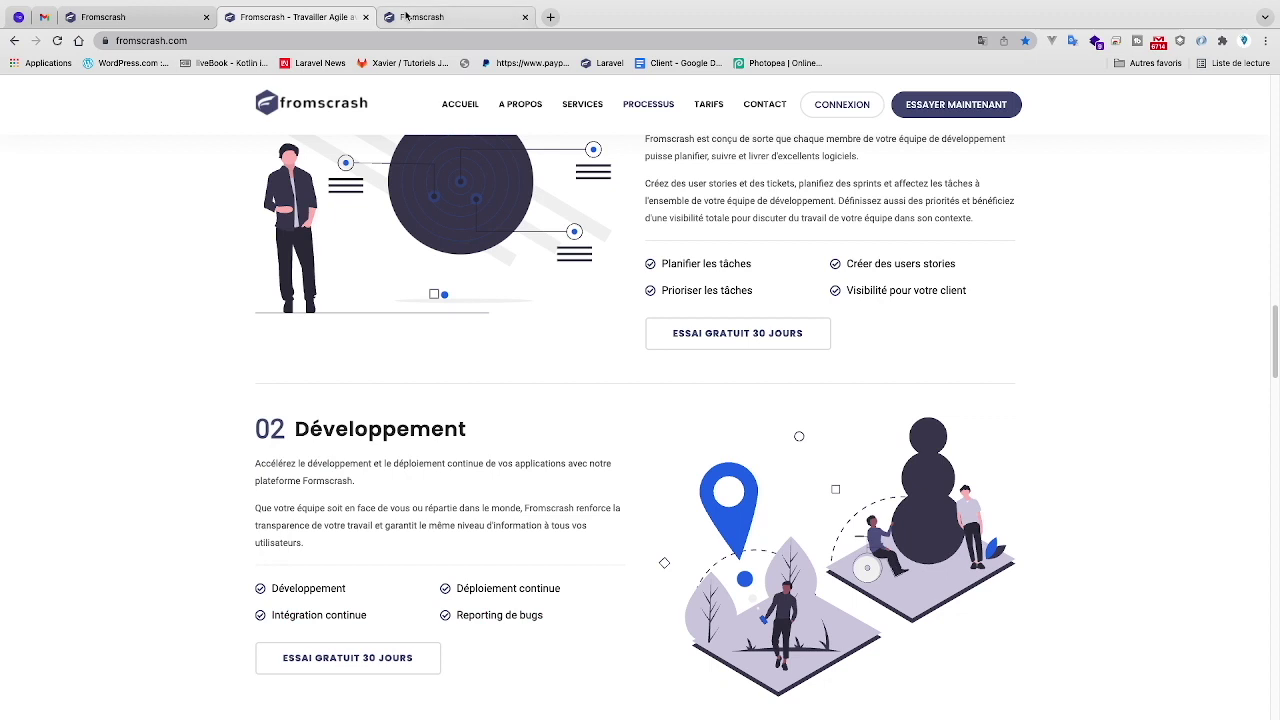
left_click(57, 40)
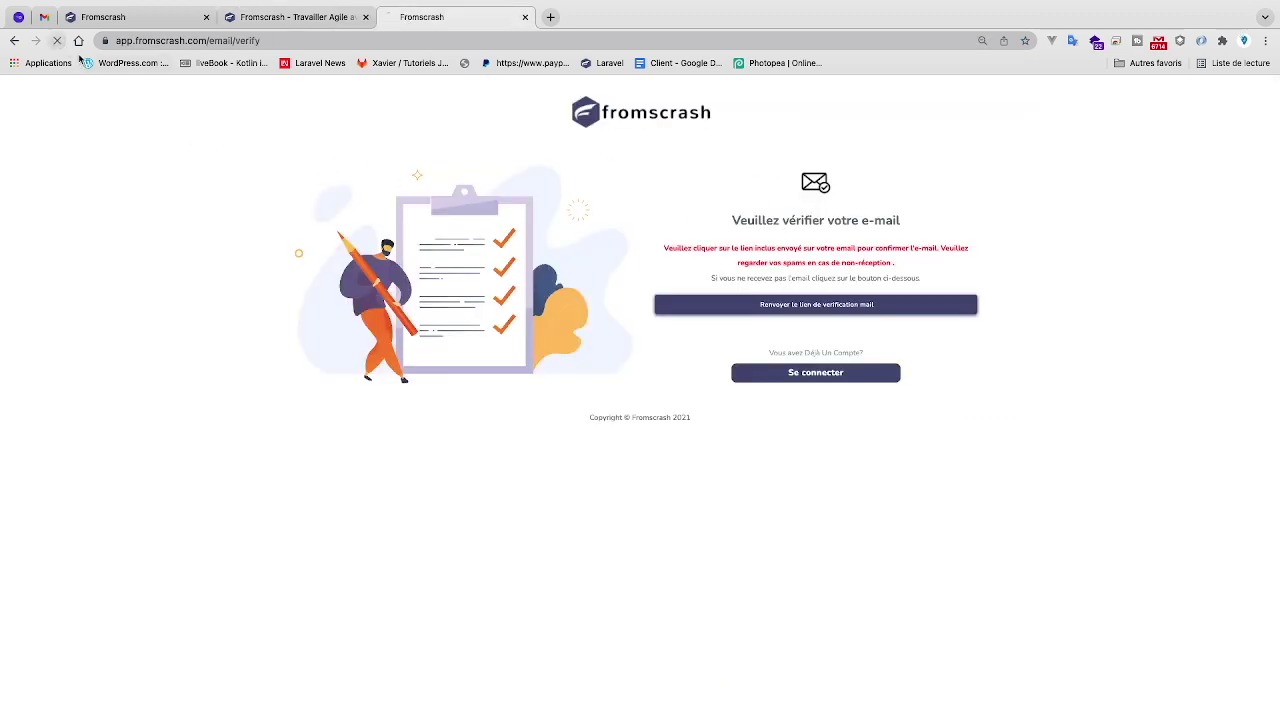
left_click(190, 20)
left_click(205, 17)
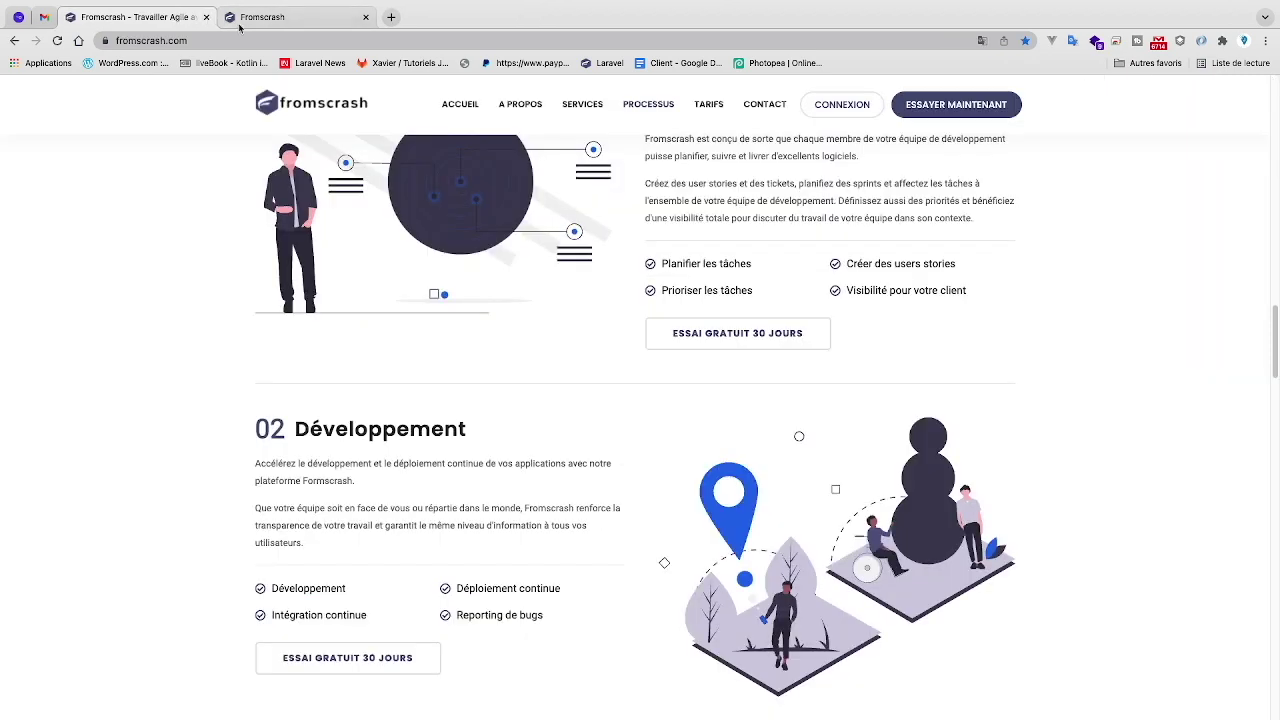
left_click(280, 17)
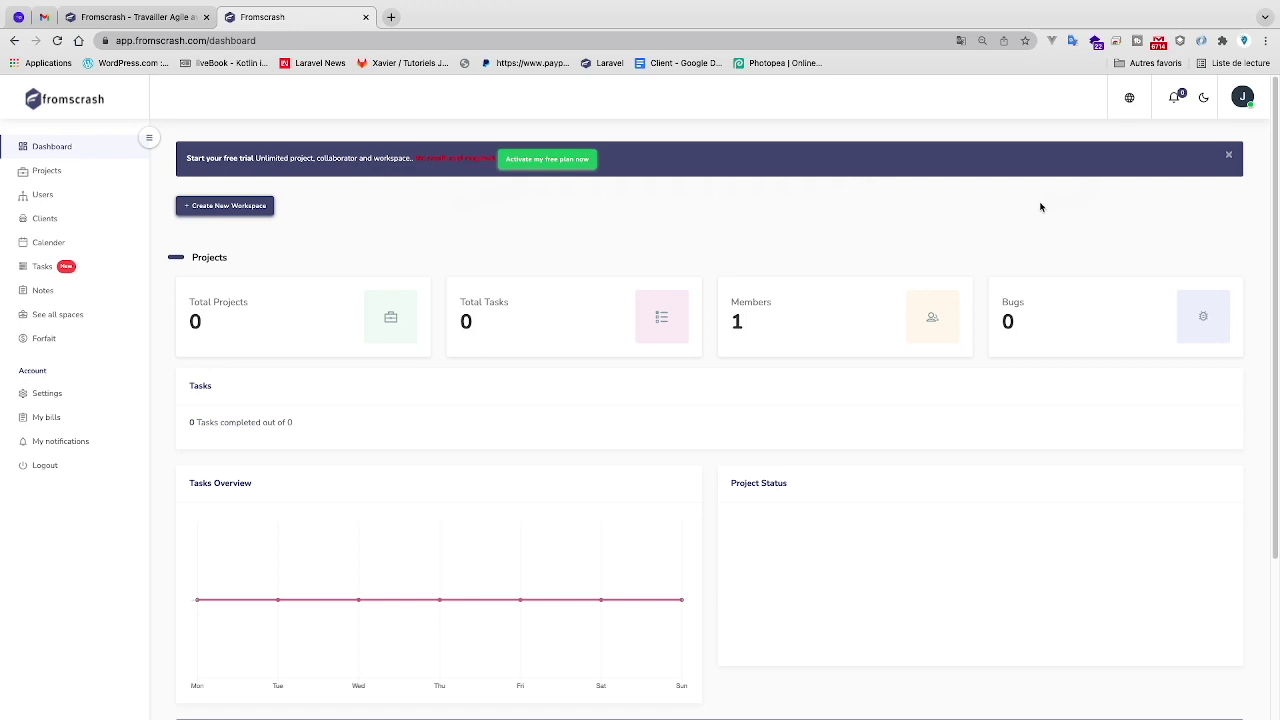
left_click(1131, 98)
- Switch the interface to Français, check notifications, try dark mode and return to light, then open the account menu
left_click(1078, 176)
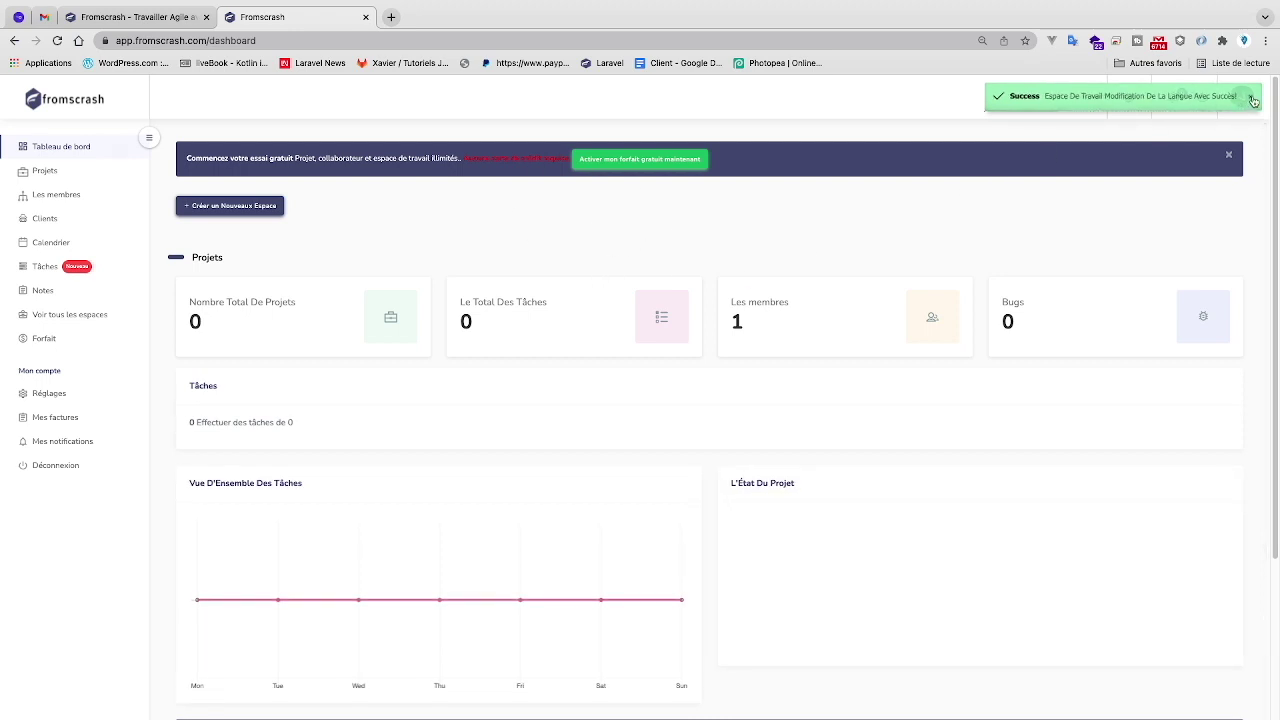
left_click(1180, 101)
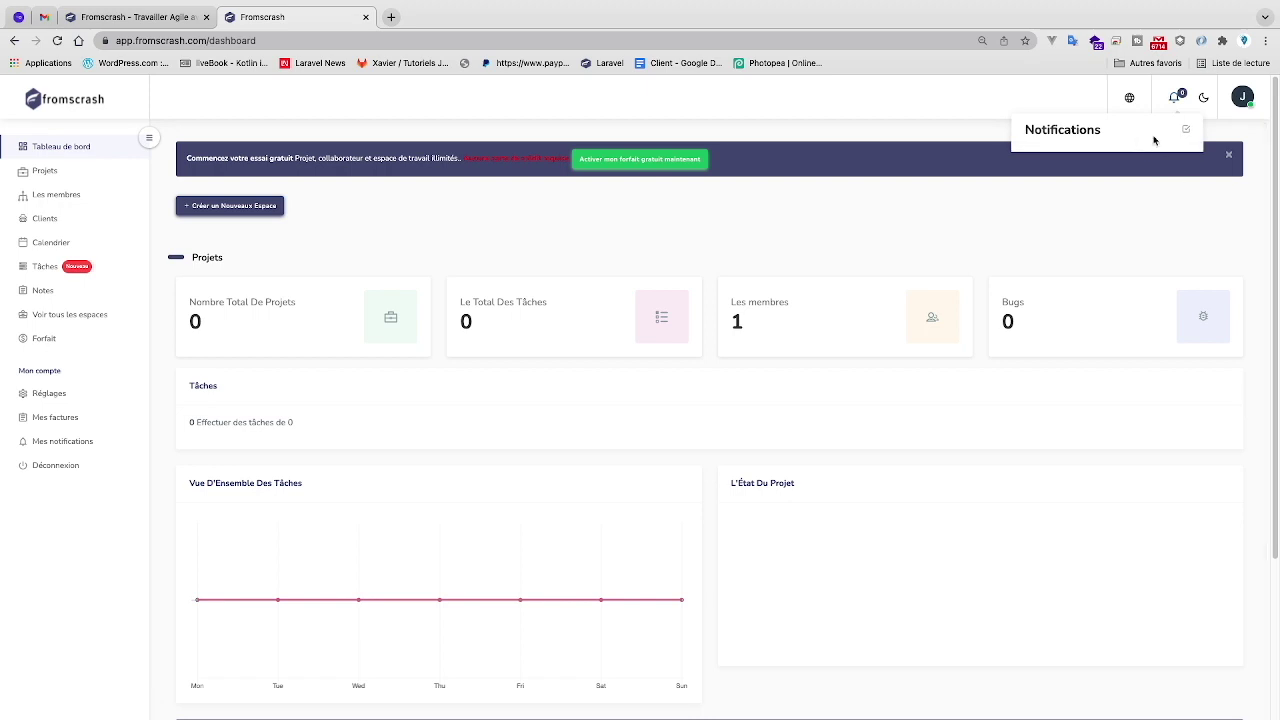
left_click(1204, 98)
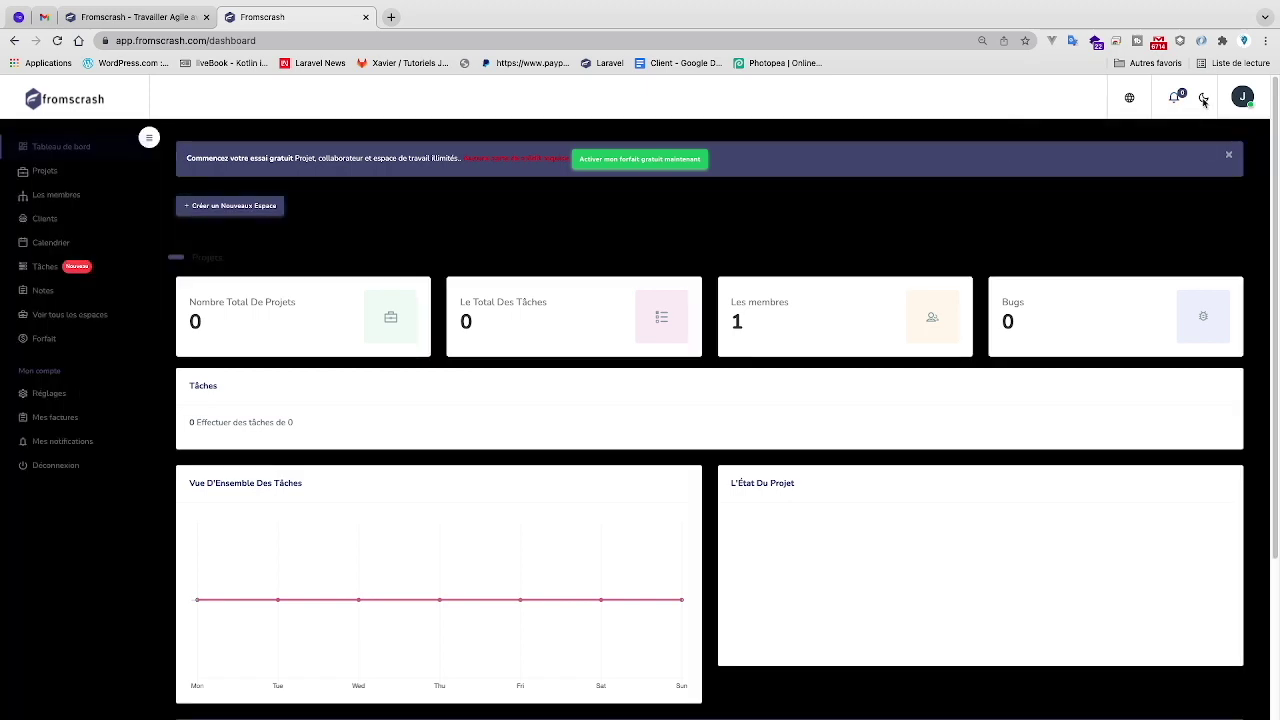
left_click(1204, 99)
left_click(1204, 99)
left_click(1204, 99)
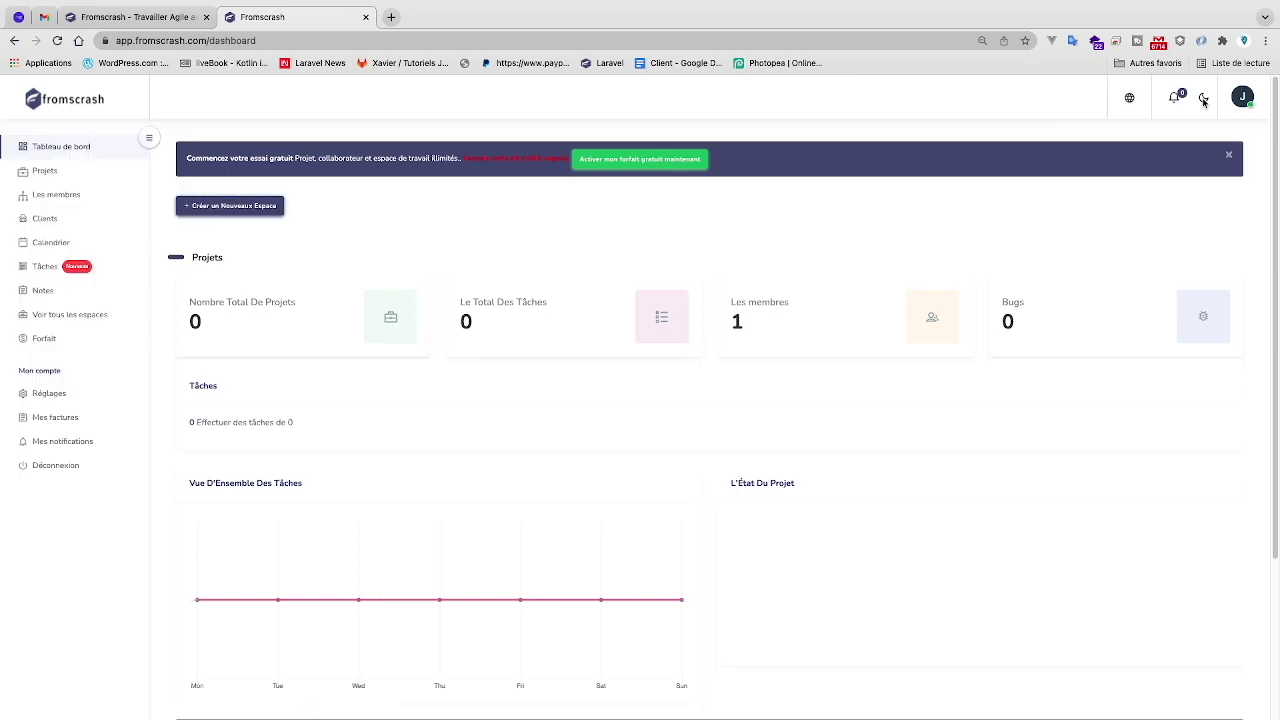
left_click(1242, 97)
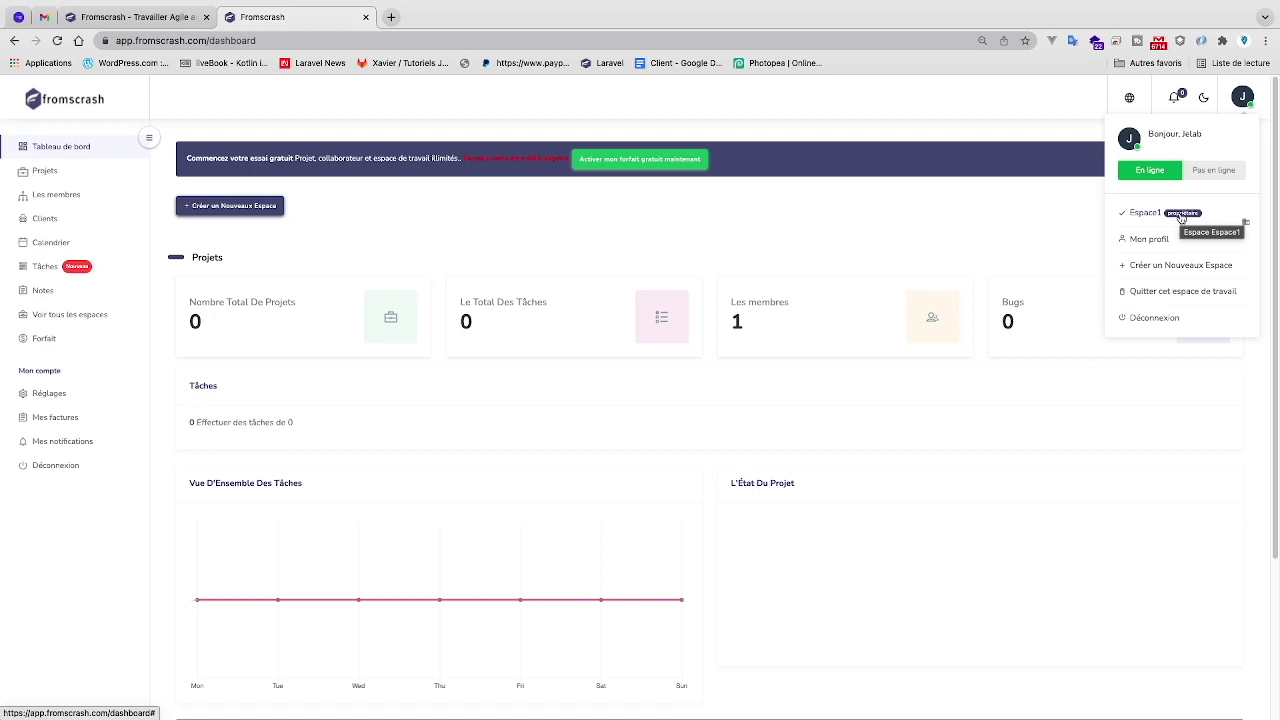
- Review the profile's name and phone fields and the password change form, then return to the dashboard
left_click(1155, 241)
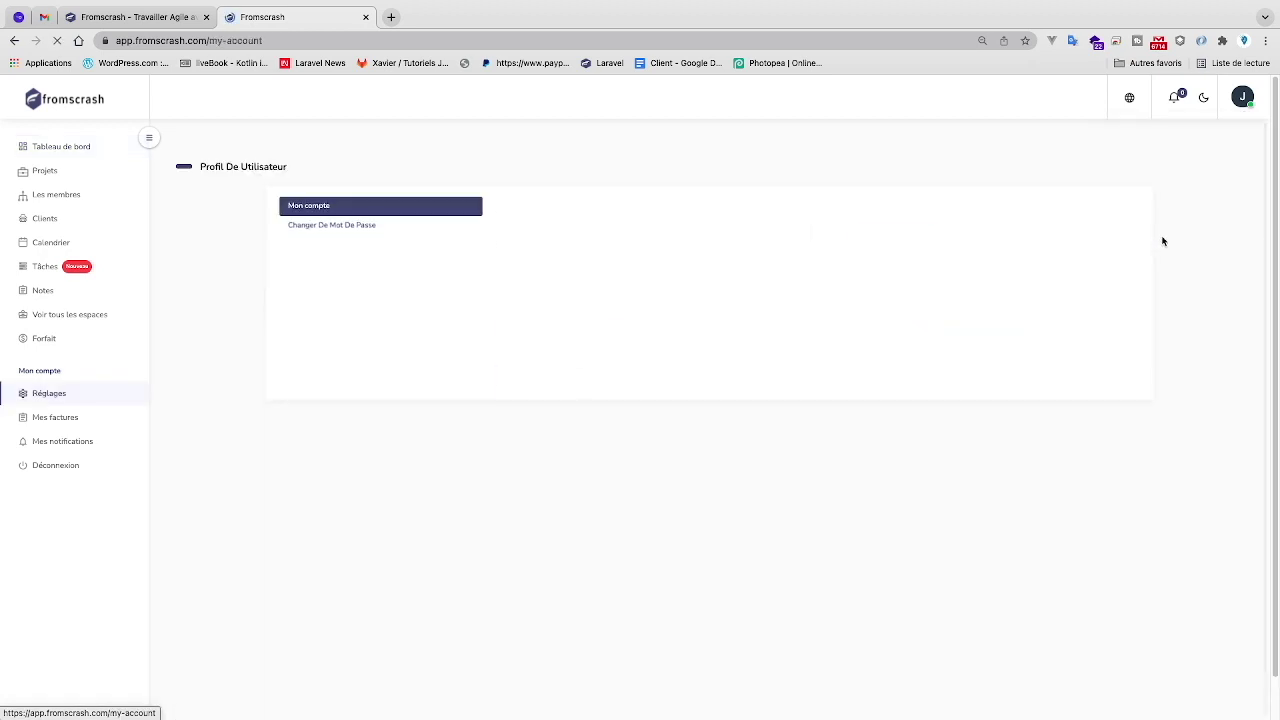
left_click(590, 233)
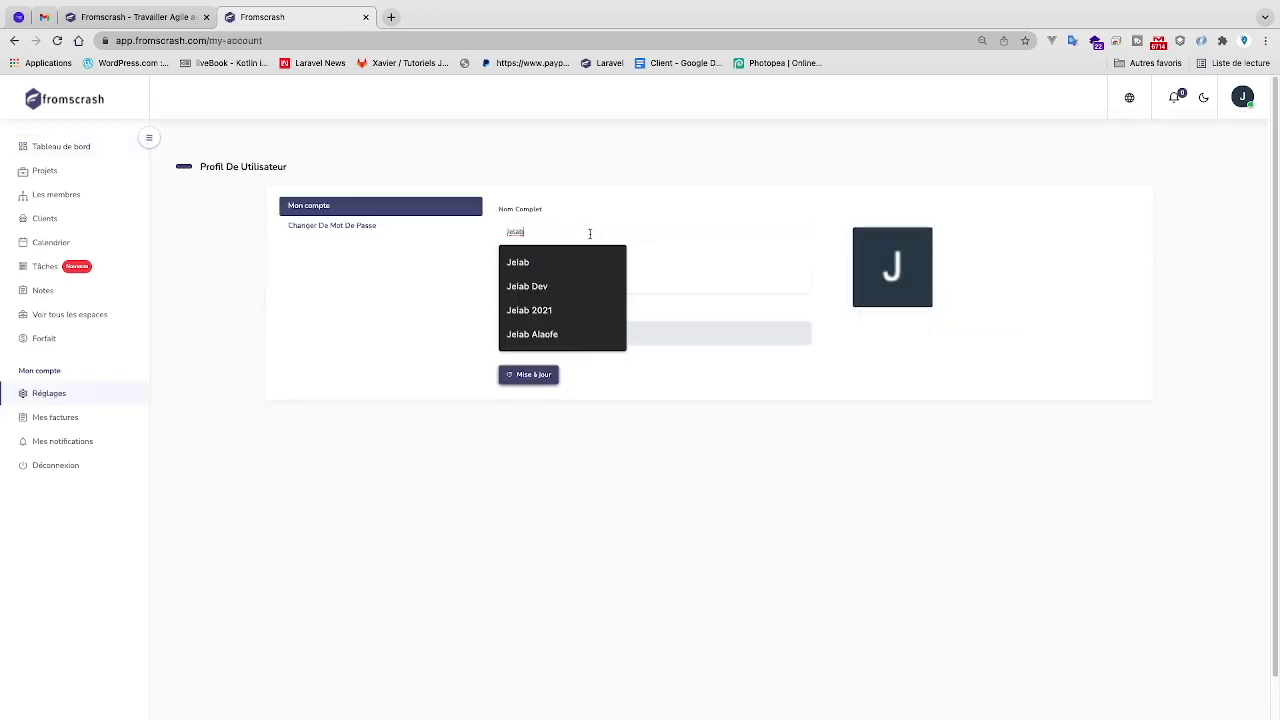
left_click(688, 280)
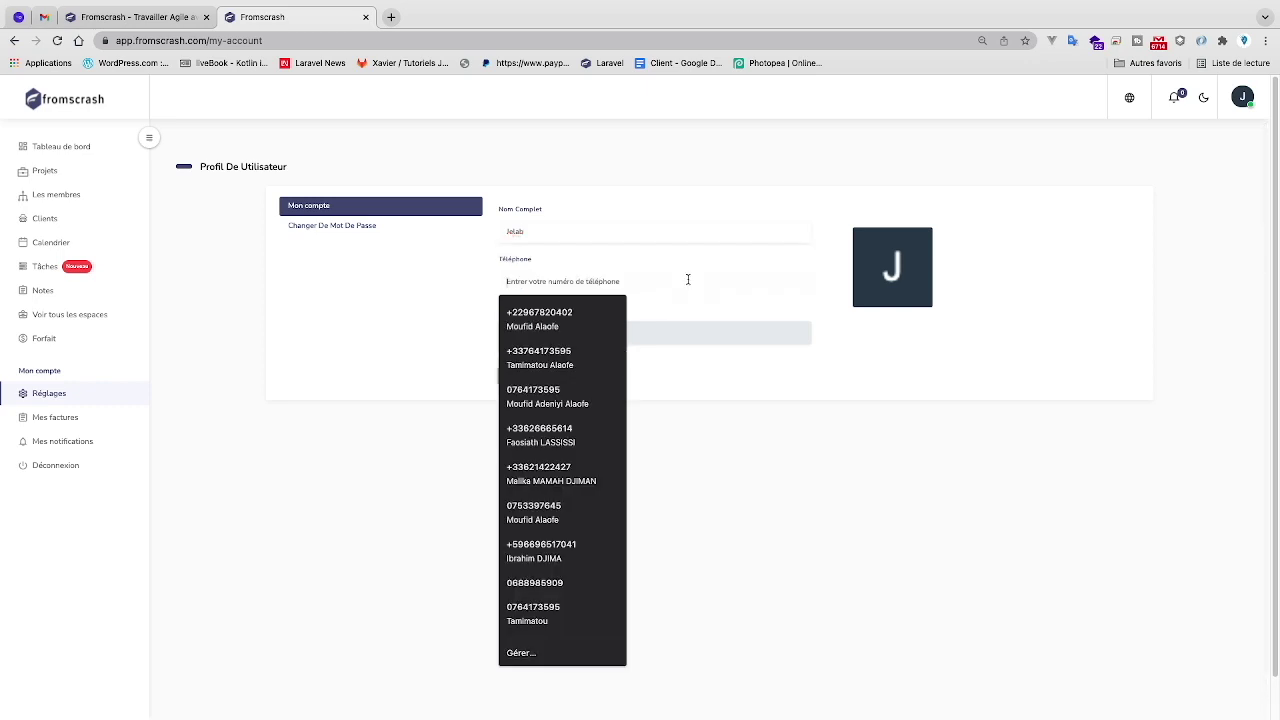
left_click(398, 228)
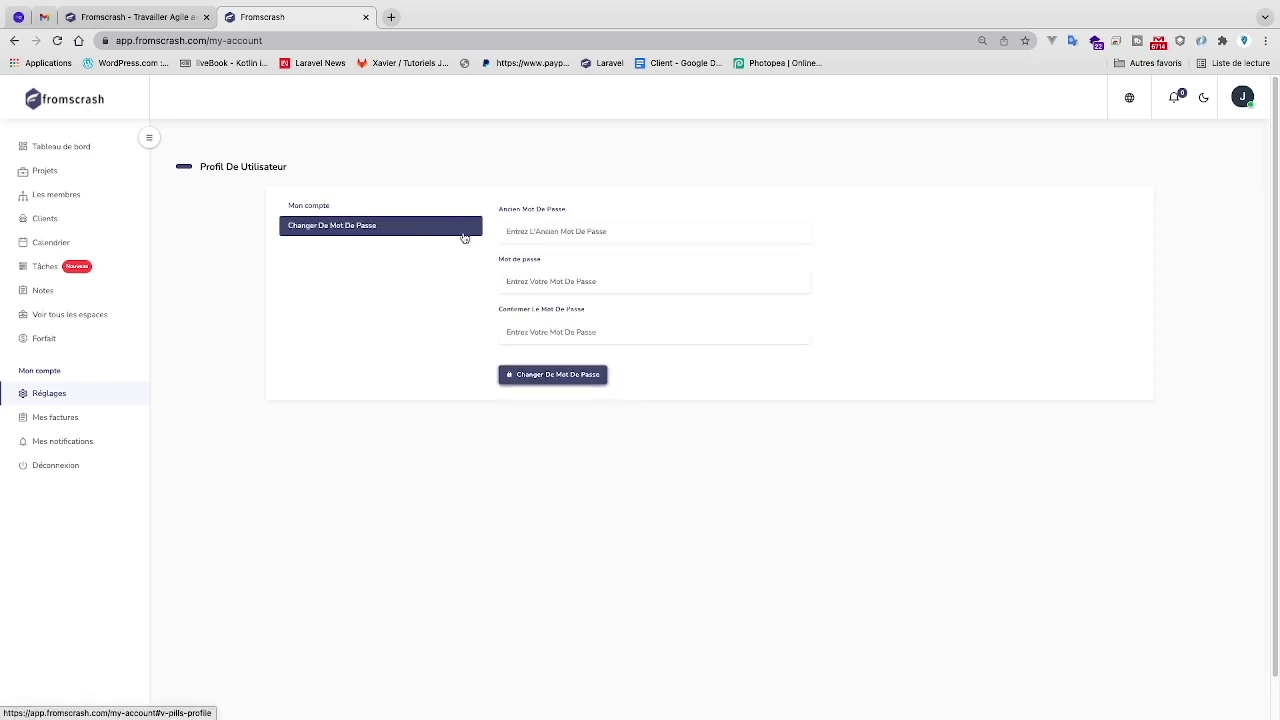
left_click(414, 206)
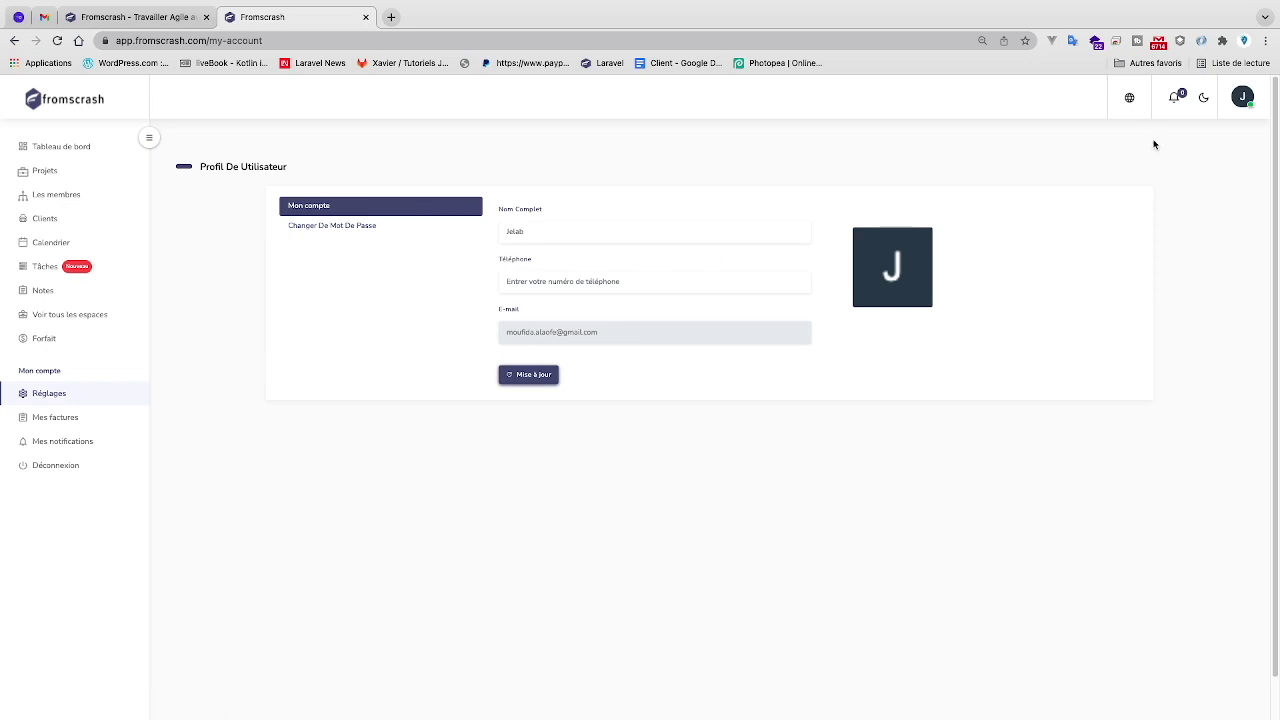
left_click(1242, 97)
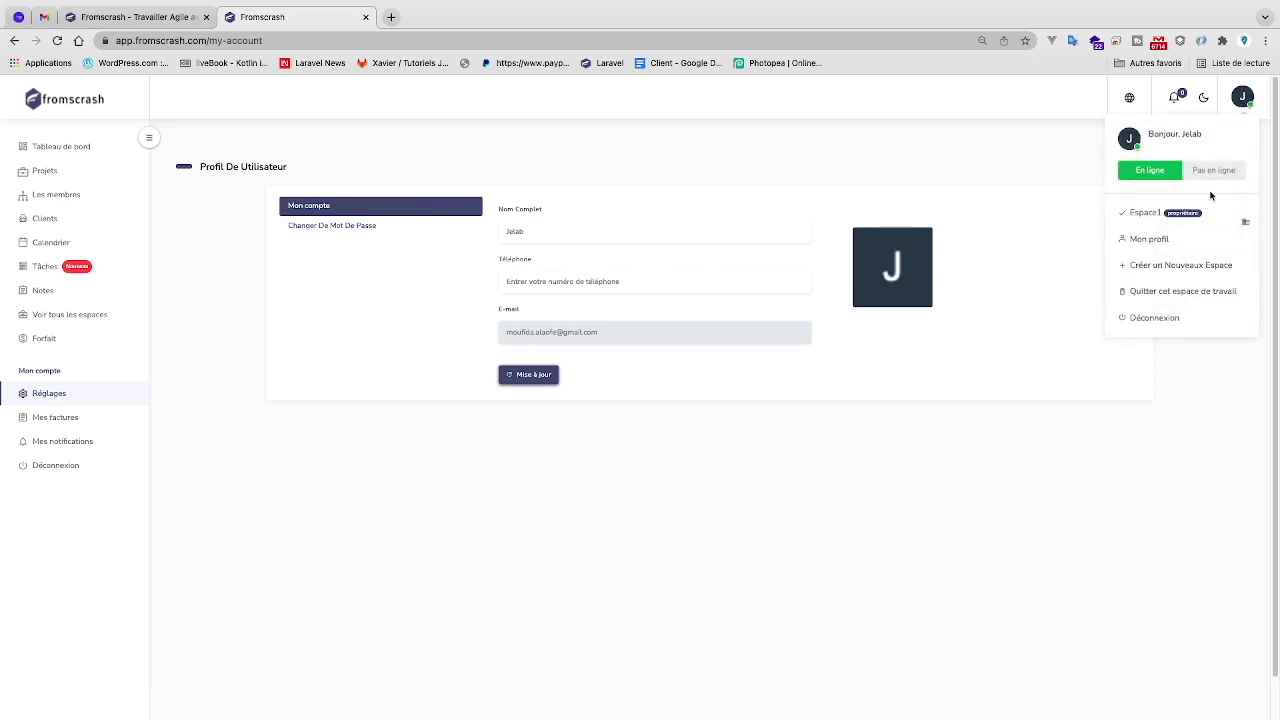
left_click(85, 148)
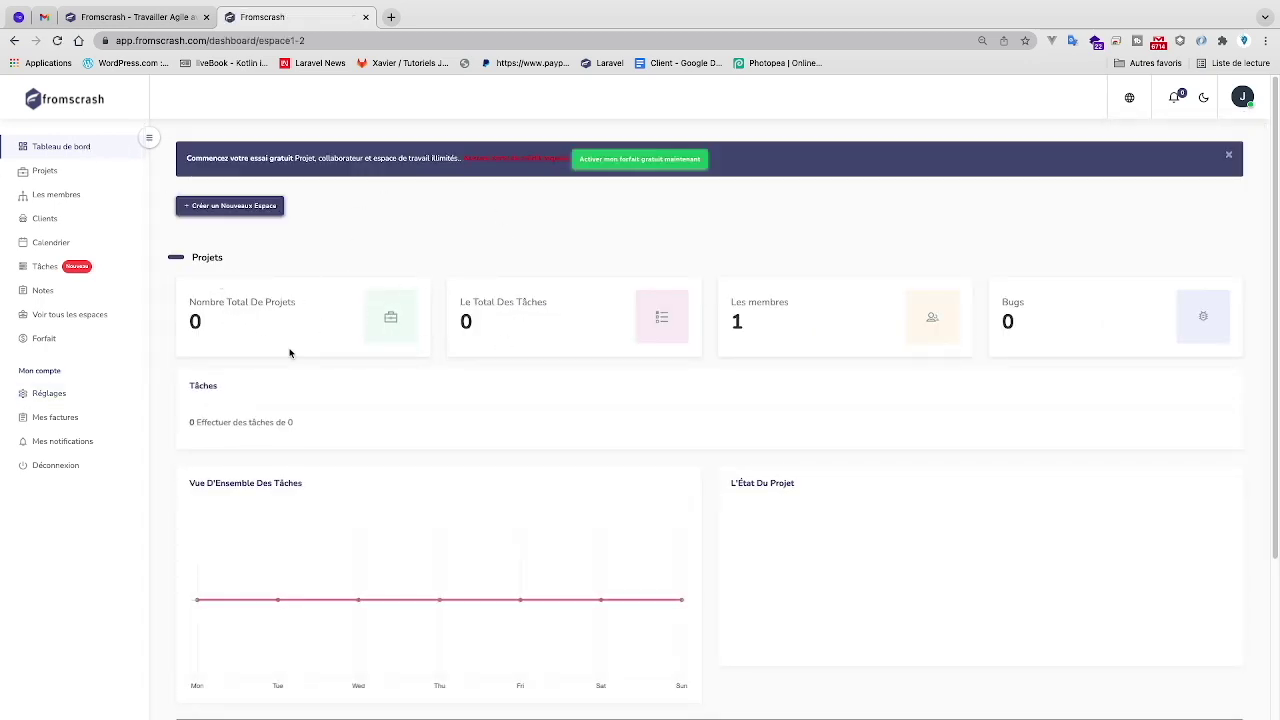
- Scroll through the dashboard's task overview and projects table, then open the Projets page
scroll(385, 354, "down", 3)
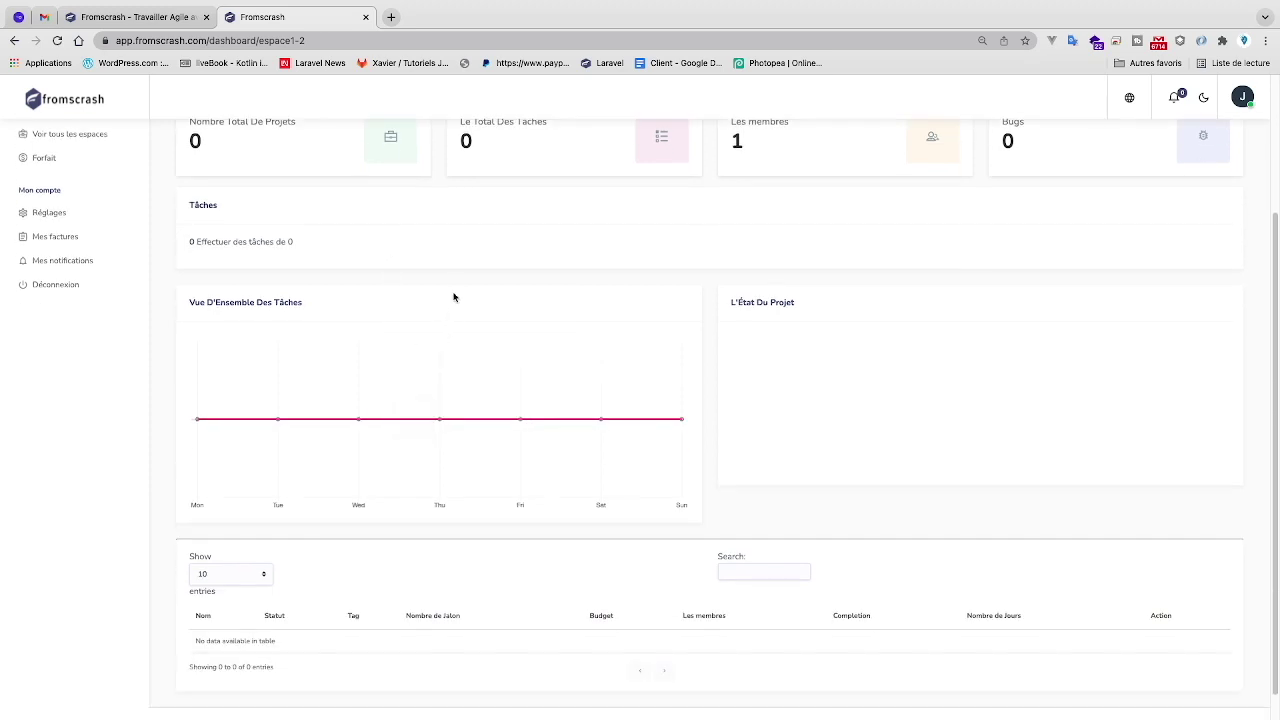
scroll(487, 334, "up", 3)
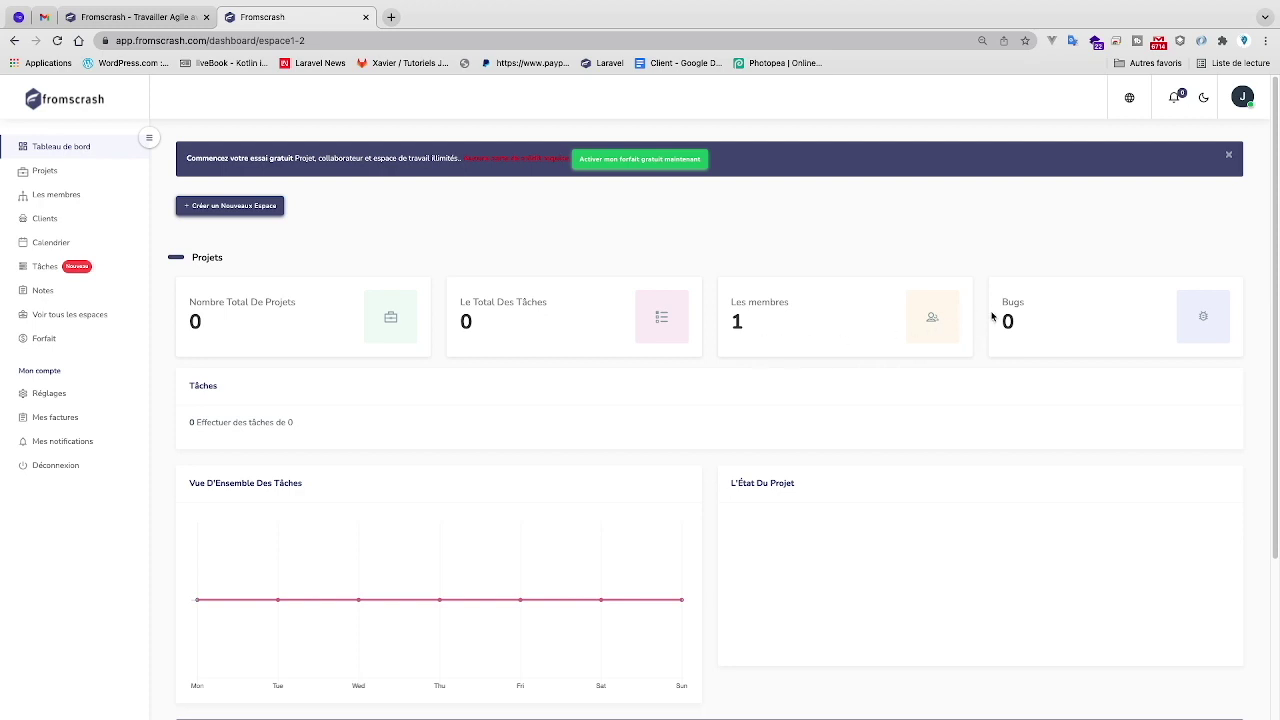
scroll(790, 412, "down", 3)
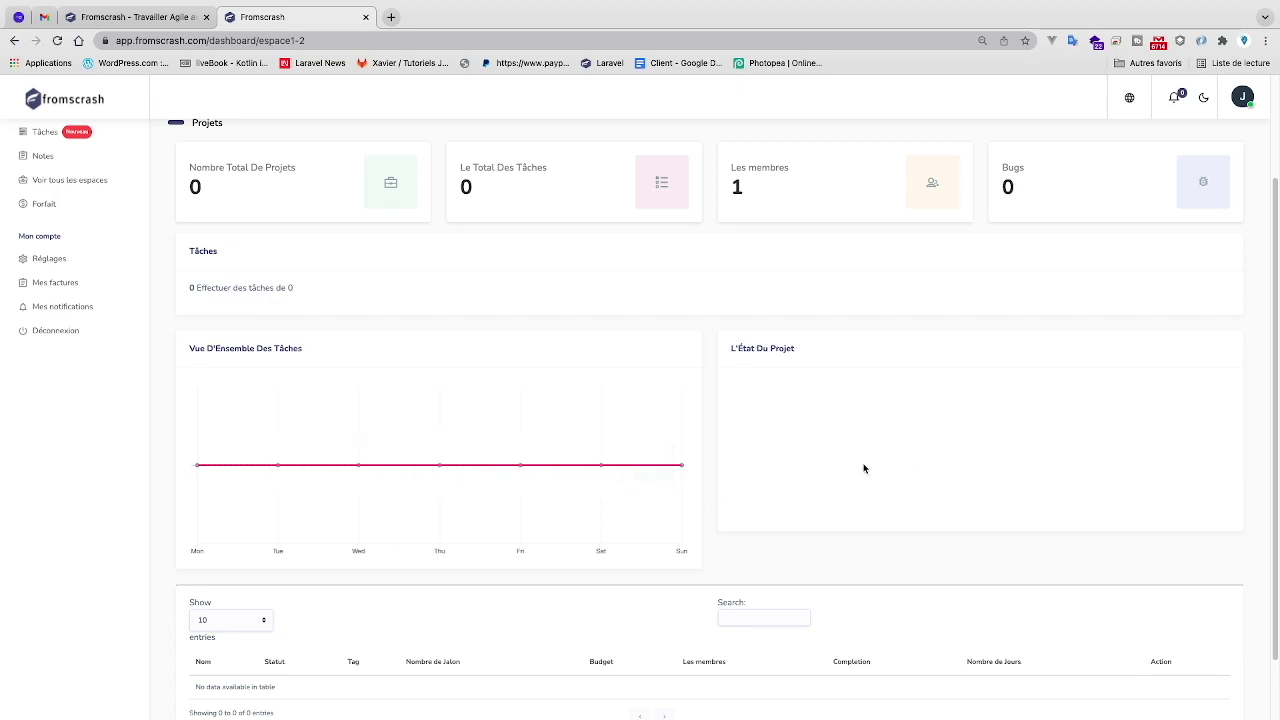
scroll(818, 476, "down", 2)
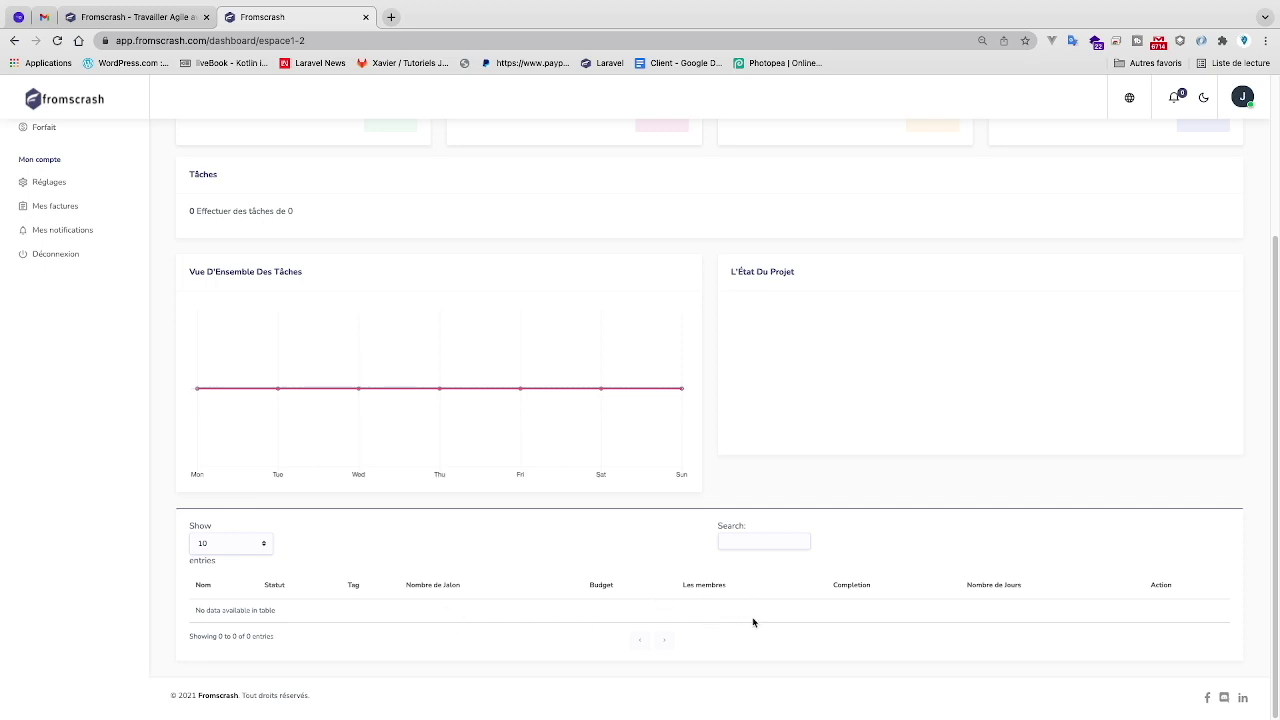
scroll(480, 543, "up", 3)
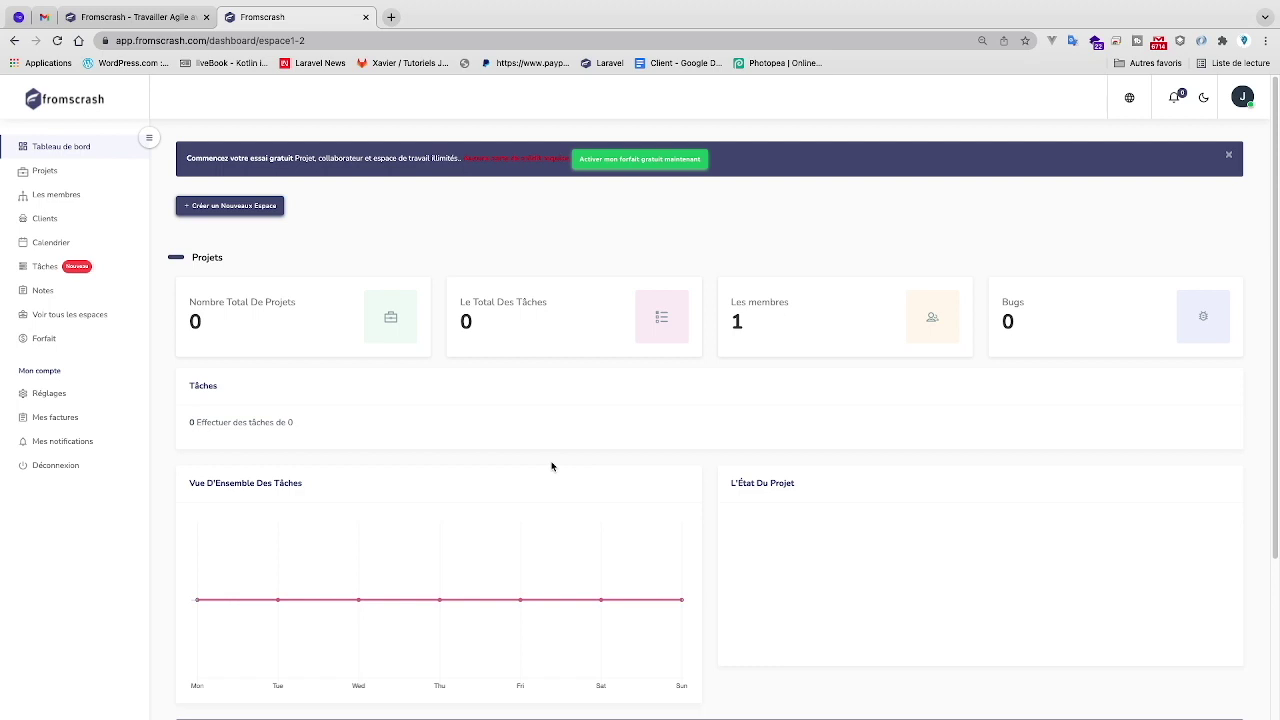
left_click(50, 172)
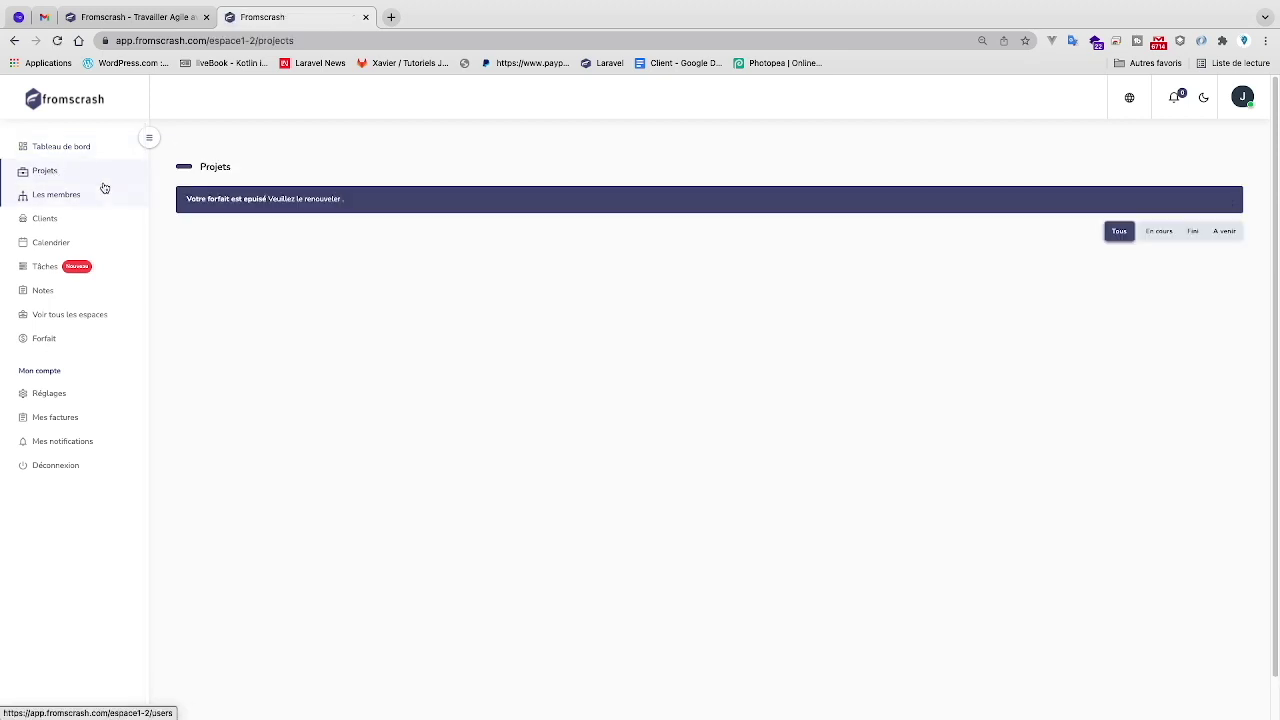
- View the workspace members, attempt to invite a user, then switch back to the Gmail inbox
left_click(68, 200)
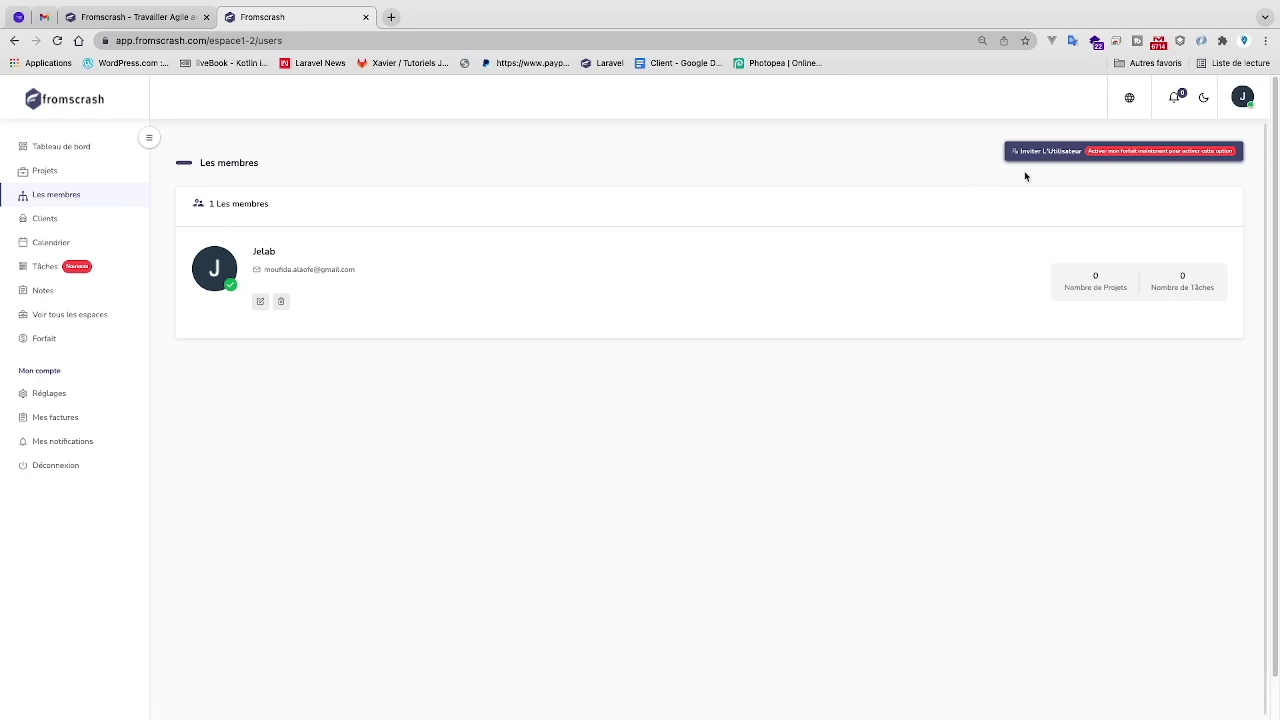
left_click(1126, 157)
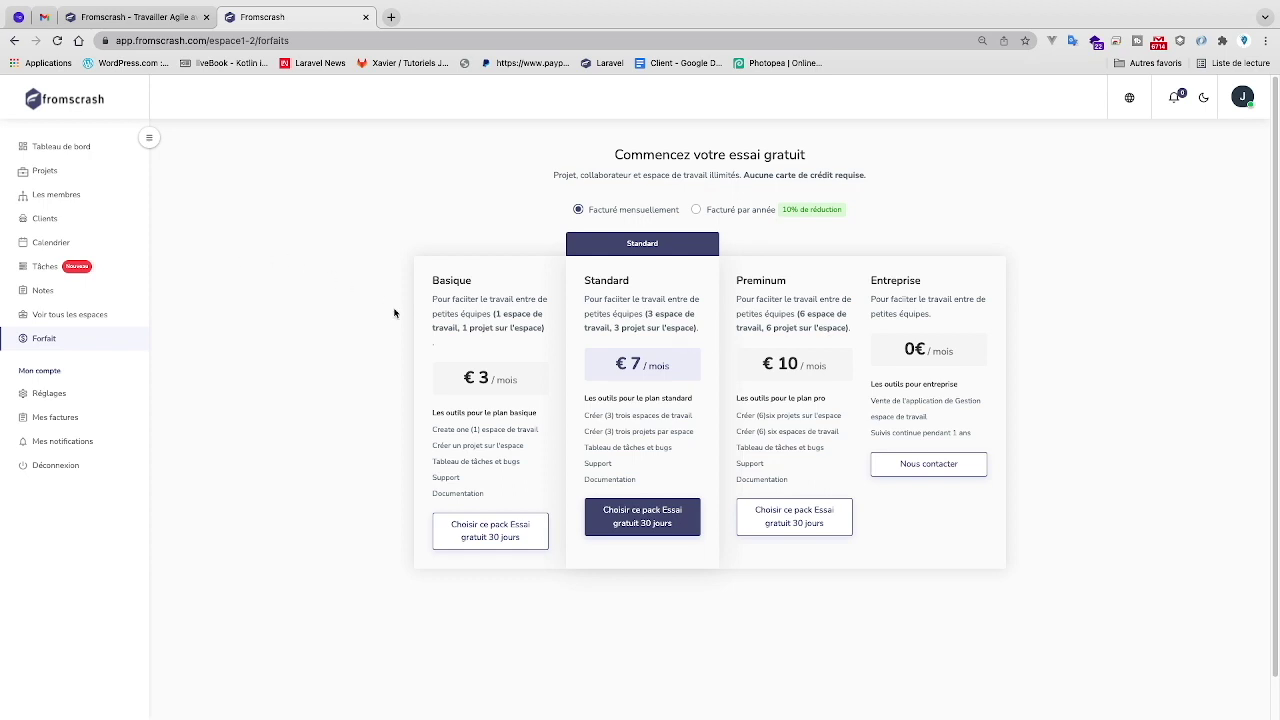
left_click(44, 17)
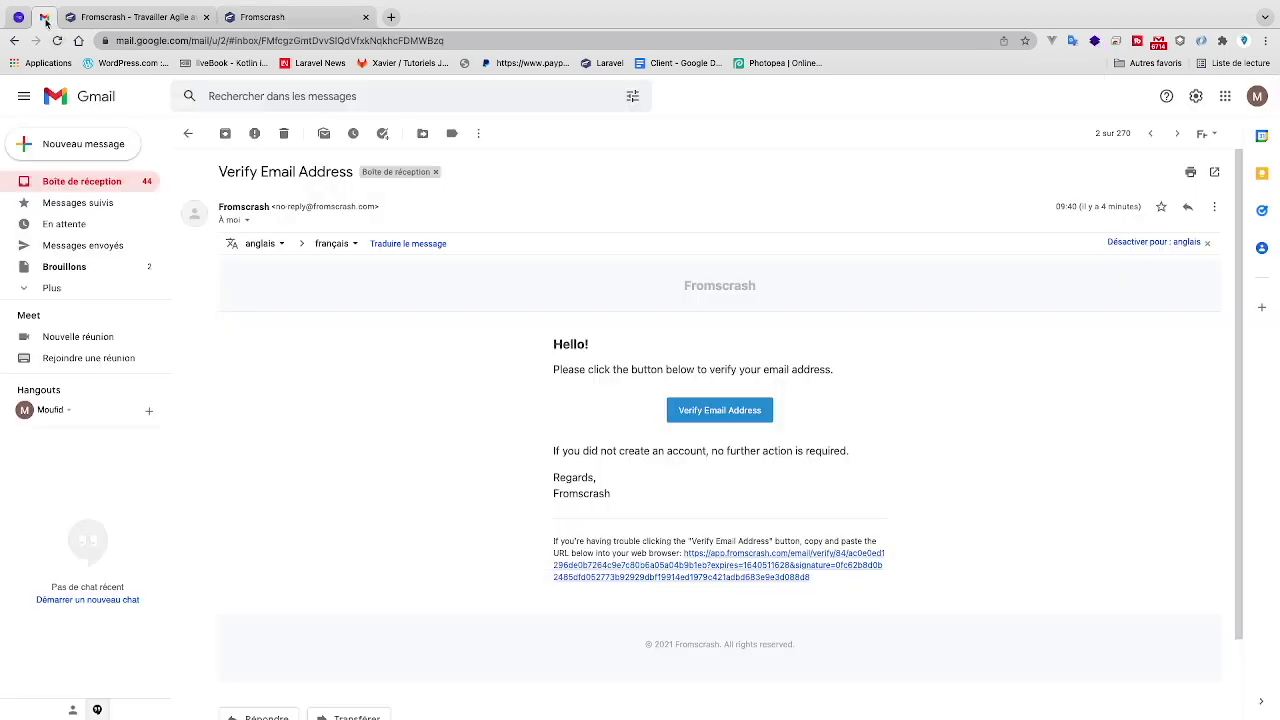
- In Gmail, read the verification email and then the Fromscrash welcome message
left_click(122, 179)
left_click(332, 228)
left_click(110, 186)
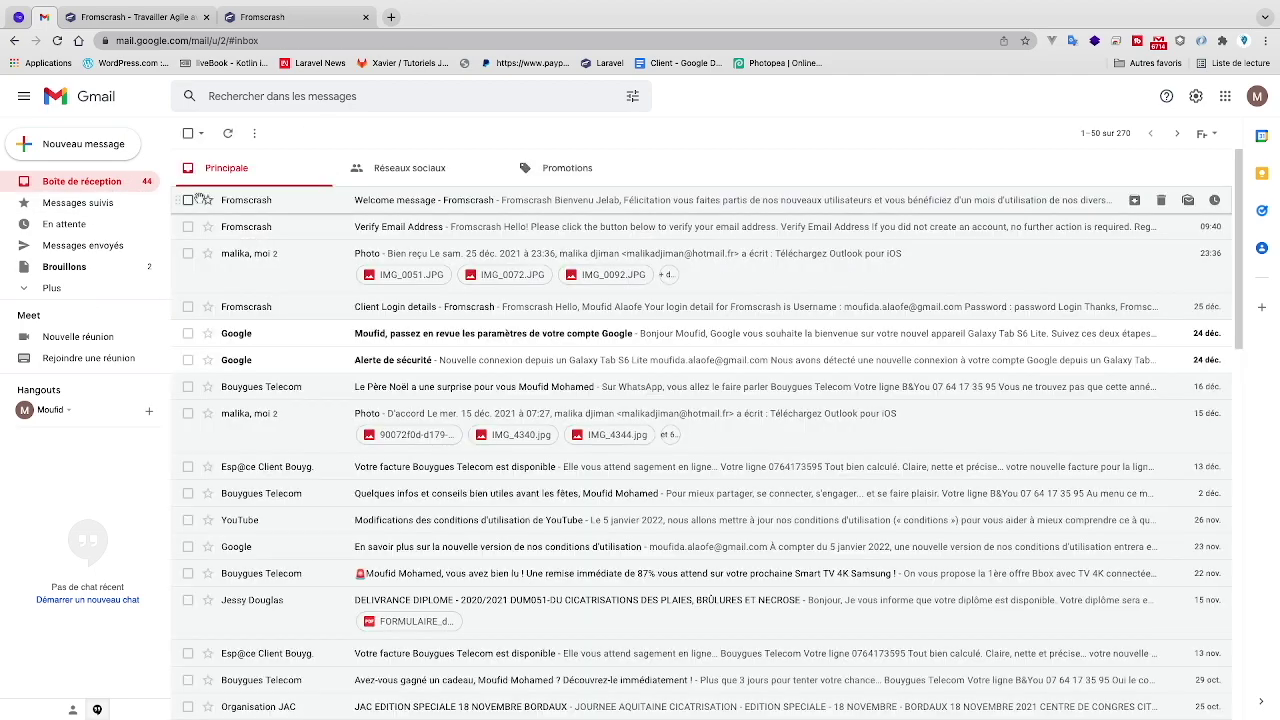
left_click(324, 203)
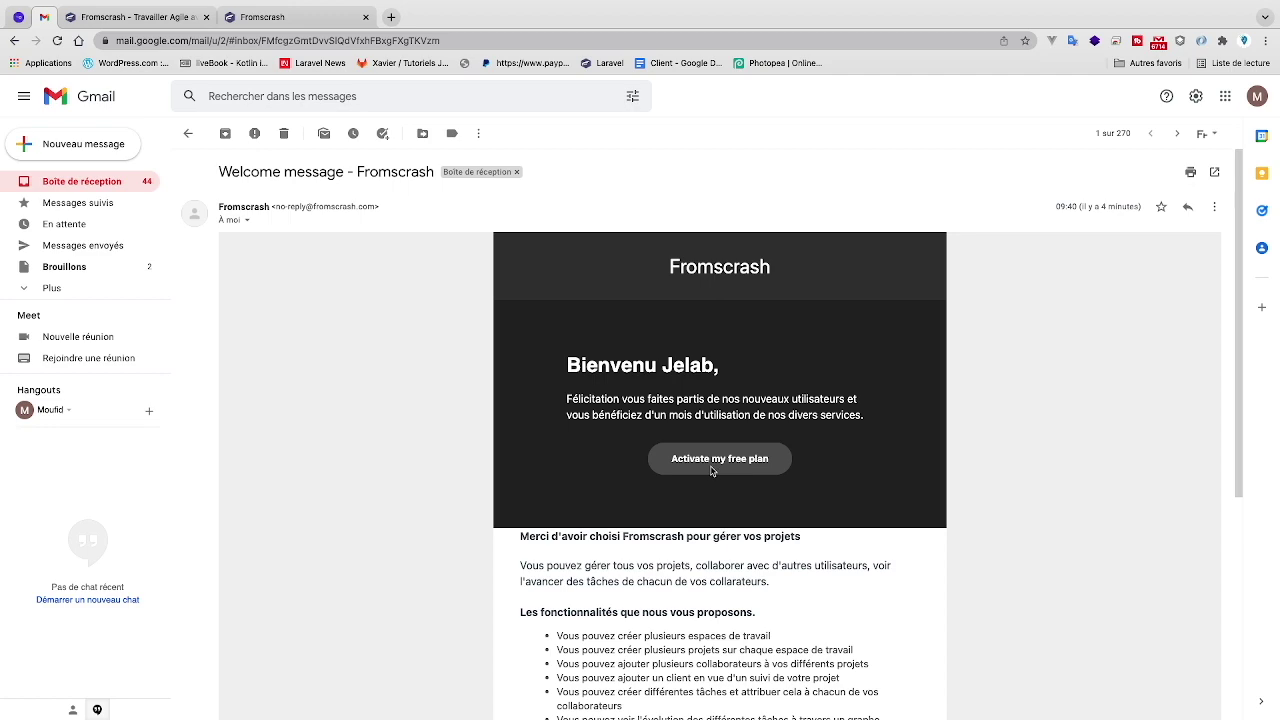
- Return to the Fromscrash Espace1 dashboard showing the free-plan offer banner
left_click(133, 22)
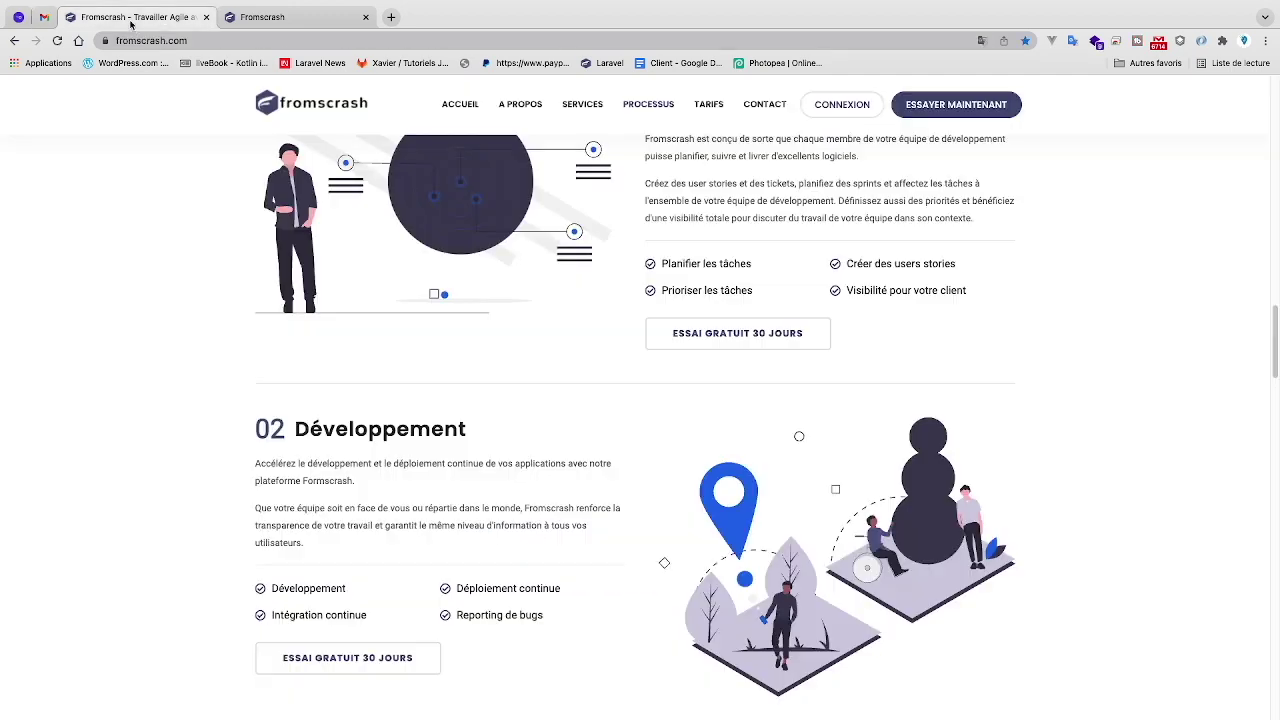
left_click(230, 18)
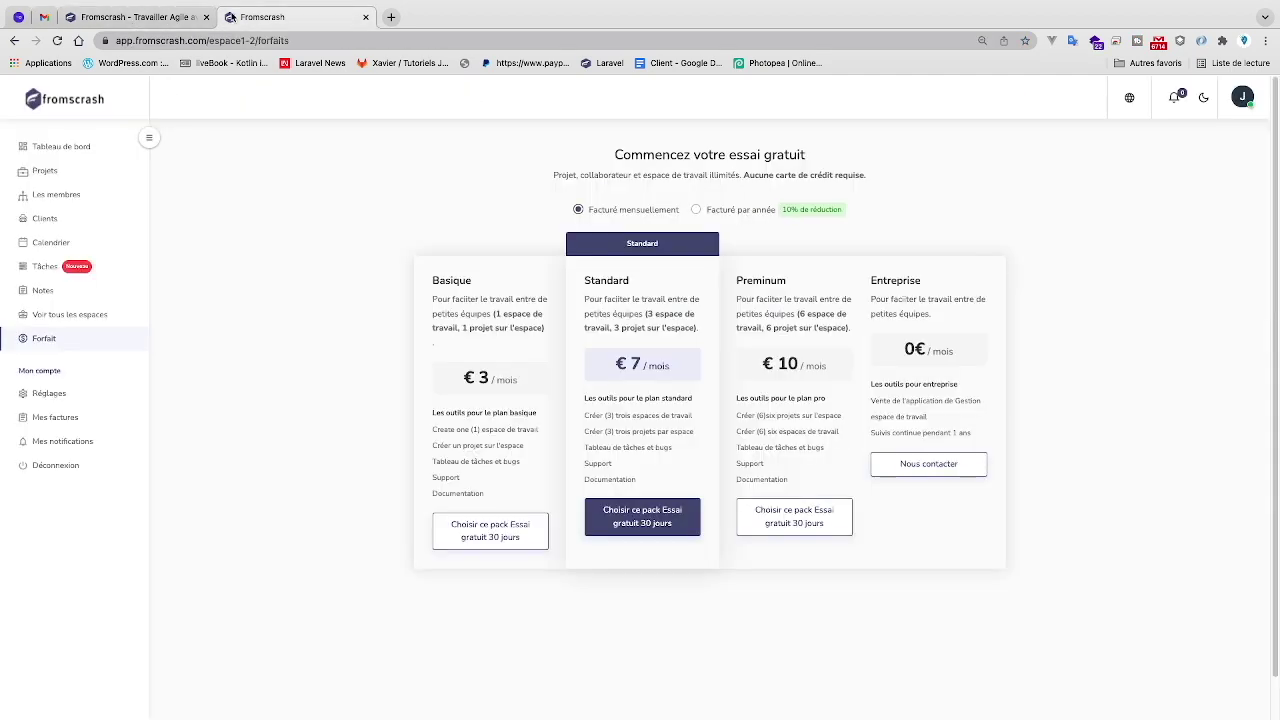
left_click(70, 147)
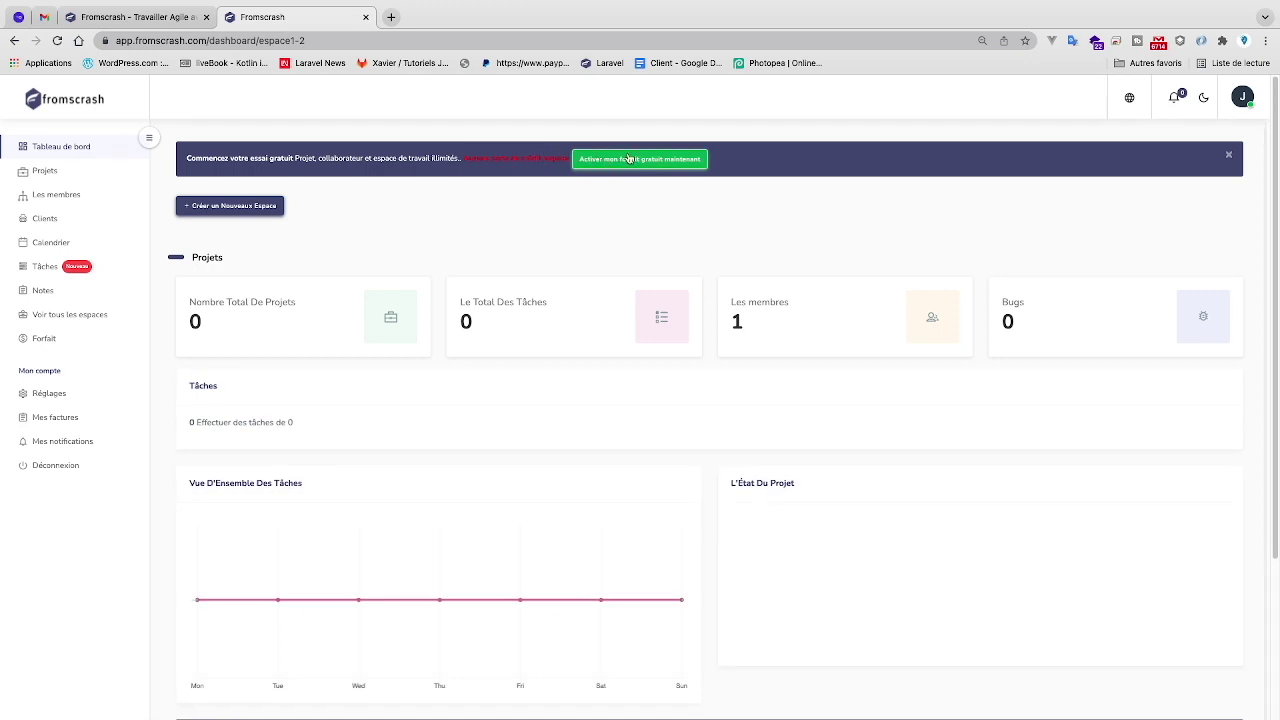
- Activate the free basic plan from the dashboard banner and check its start date
scroll(628, 156, "up", 2)
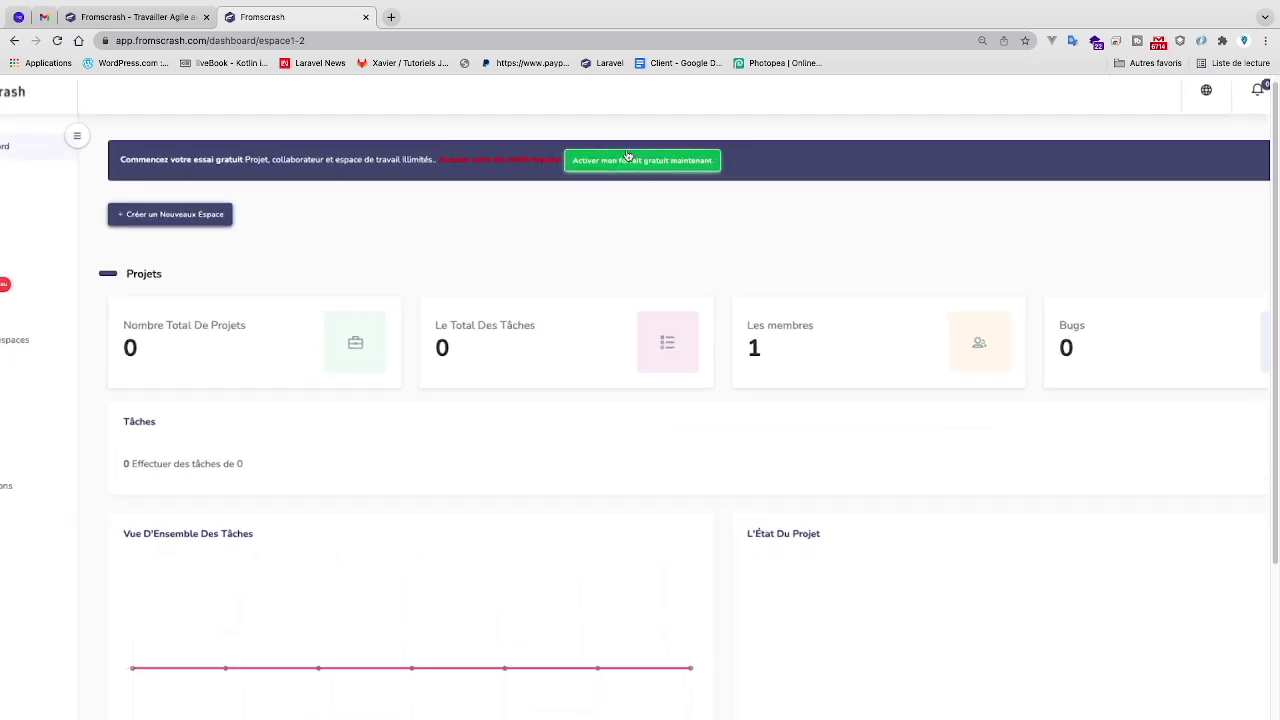
left_click(642, 161)
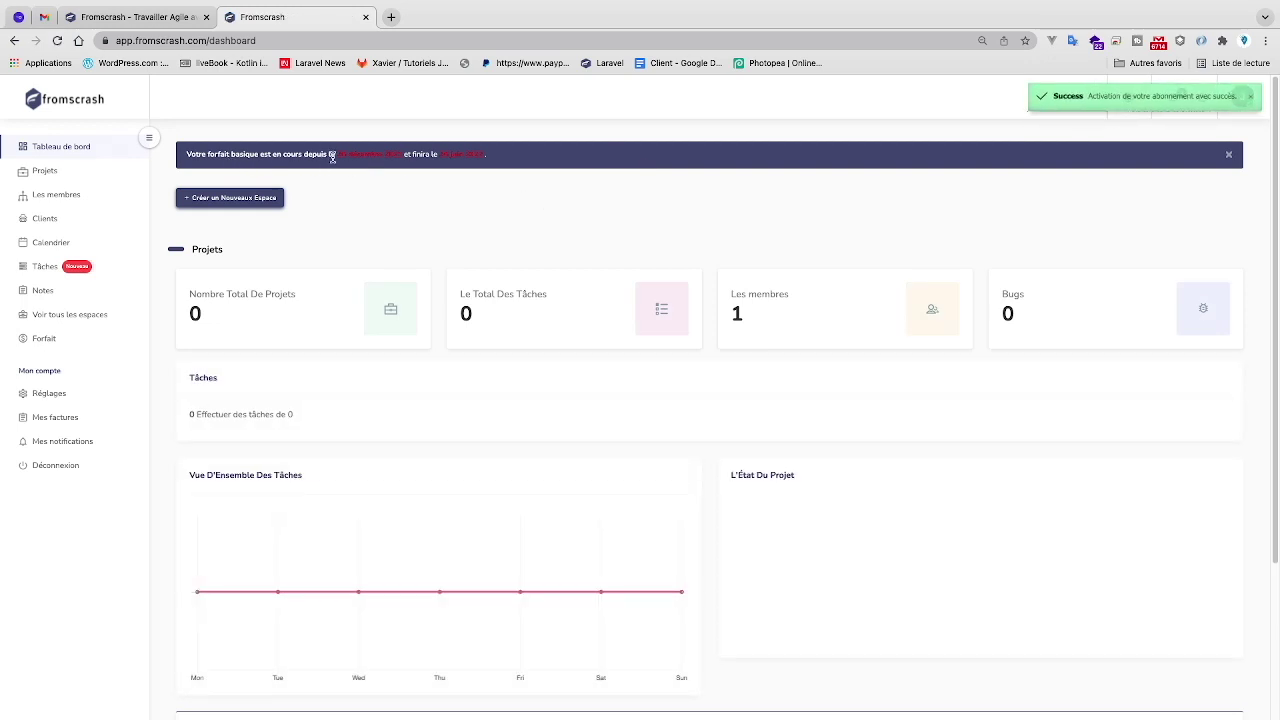
left_click_drag(334, 156, 382, 157)
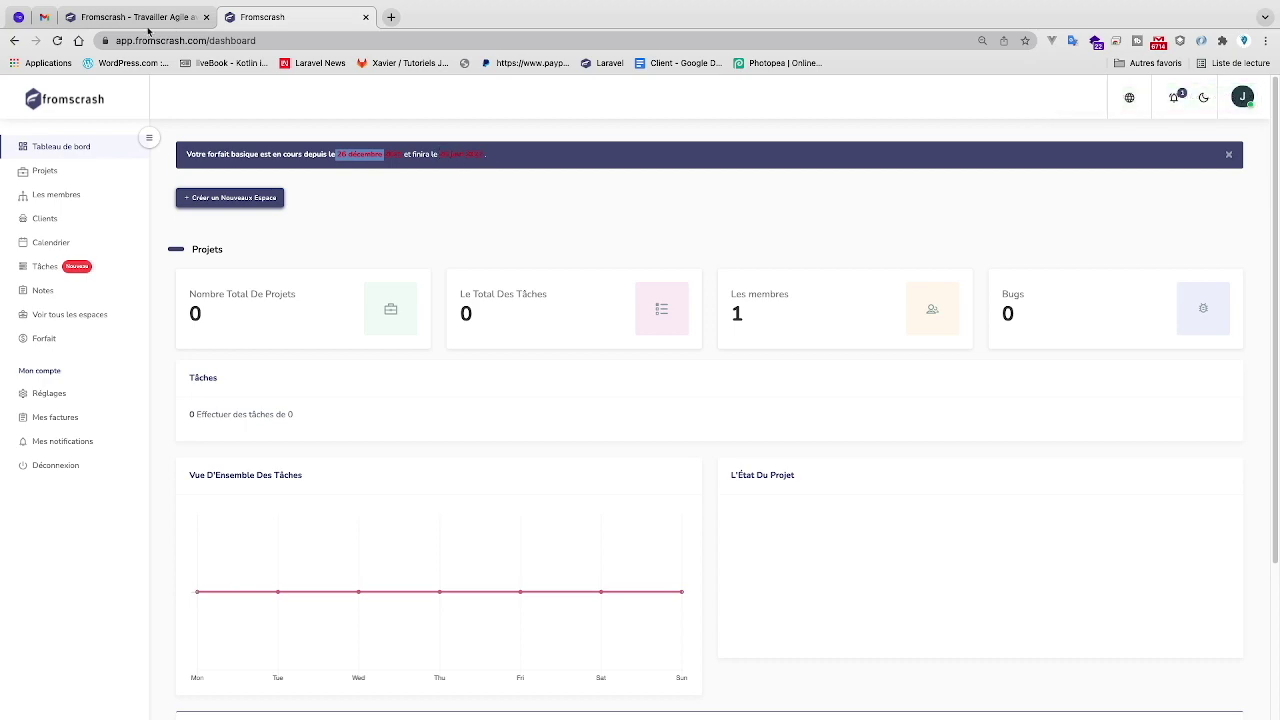
left_click(50, 20)
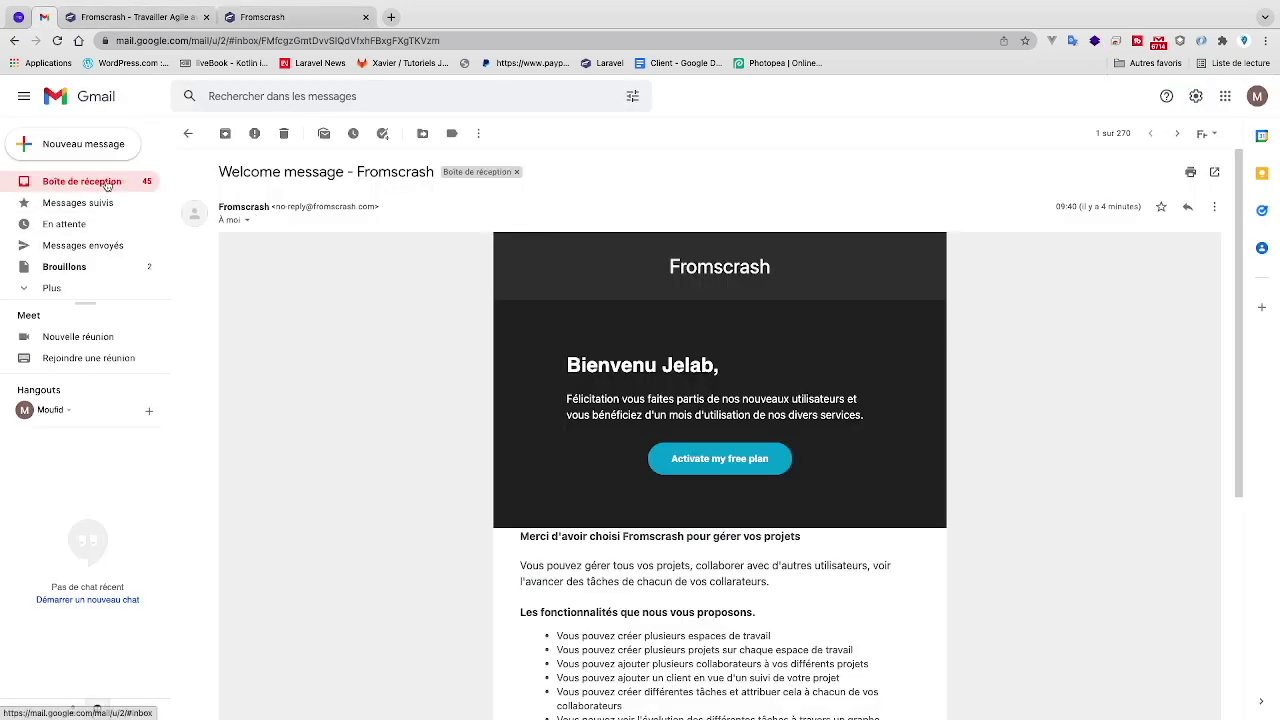
- Read the Detail forfait email confirming the free plan, then return to the Fromscrash dashboard
left_click(106, 186)
left_click(362, 208)
scroll(307, 479, "down", 2)
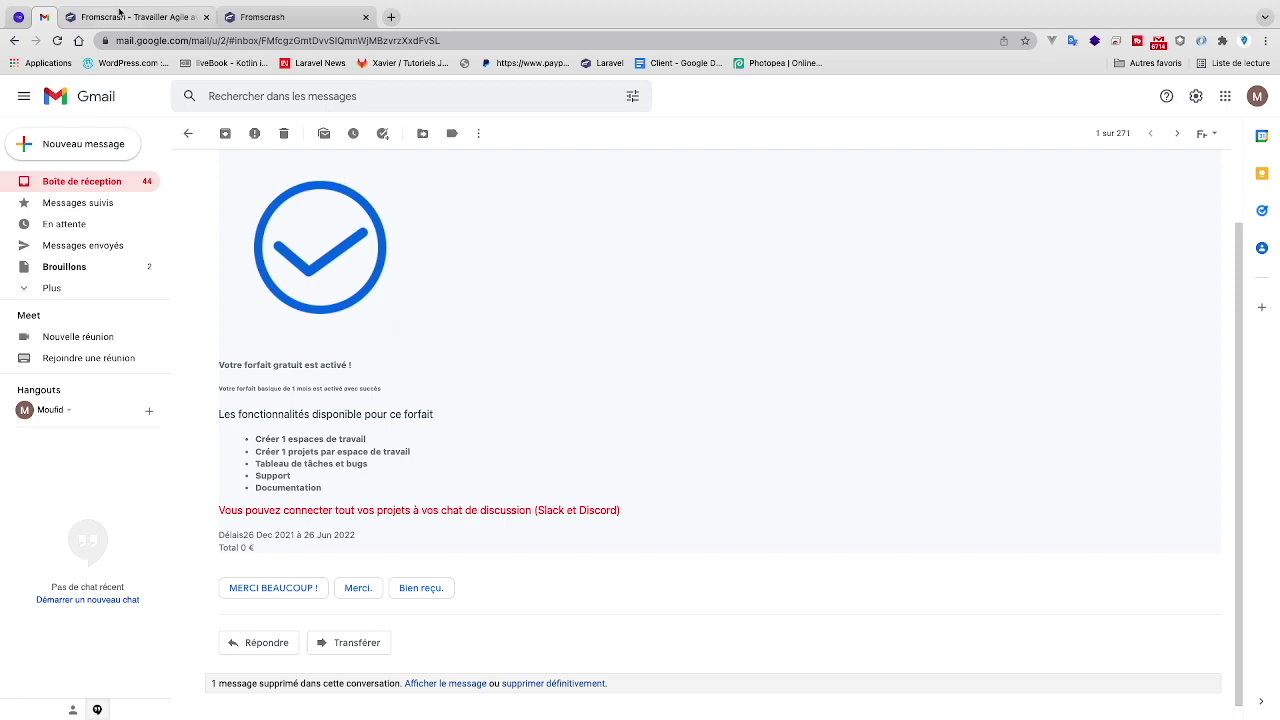
left_click(262, 51)
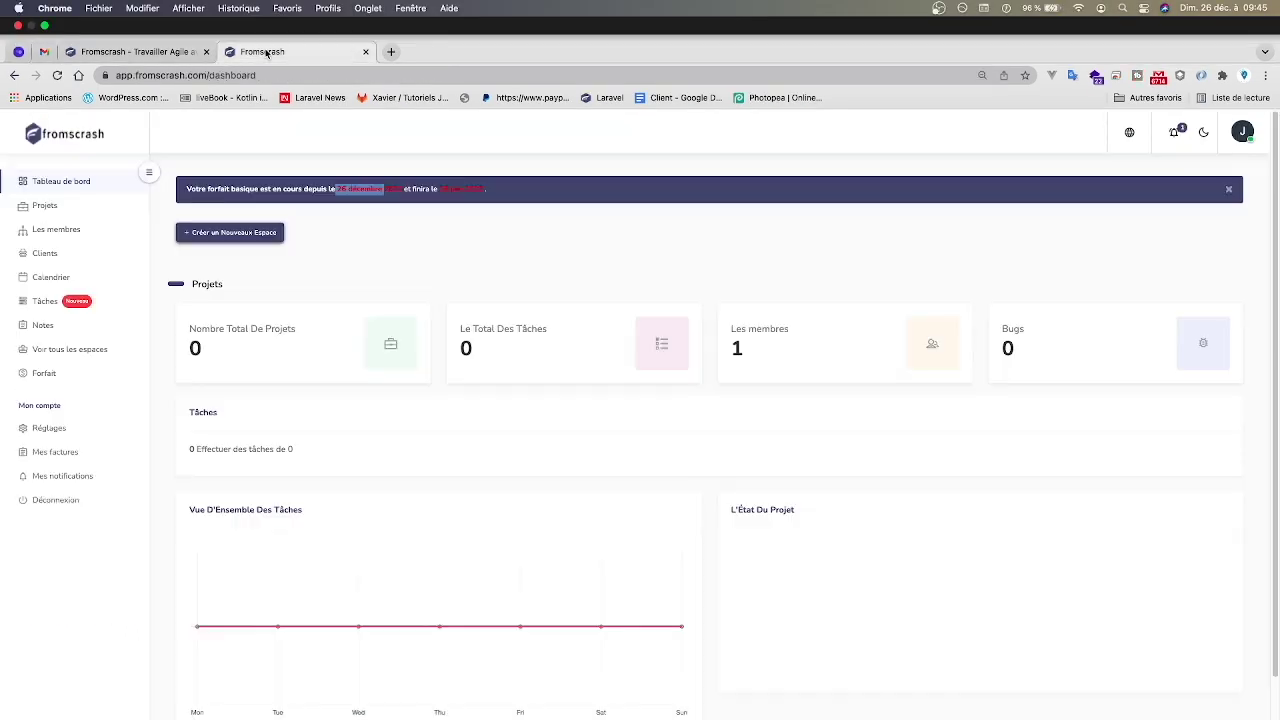
- Open the Espace1 members list and start inviting a new user
left_click(70, 171)
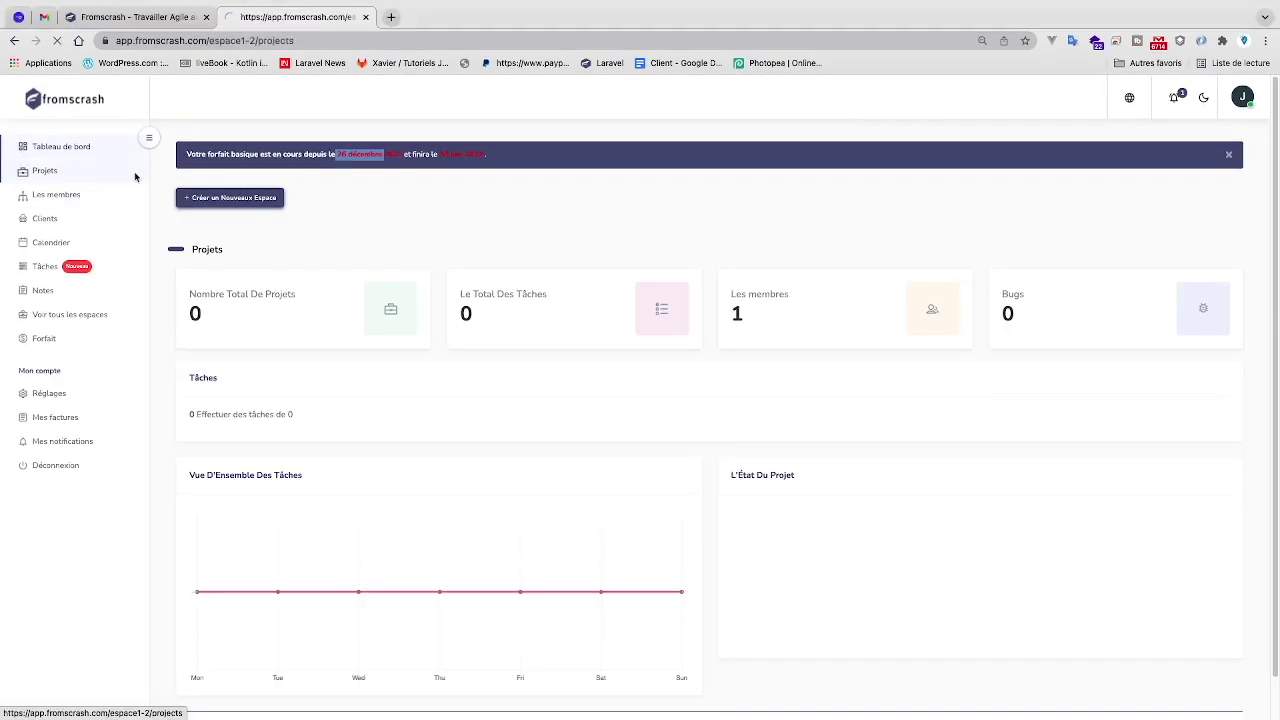
left_click(75, 205)
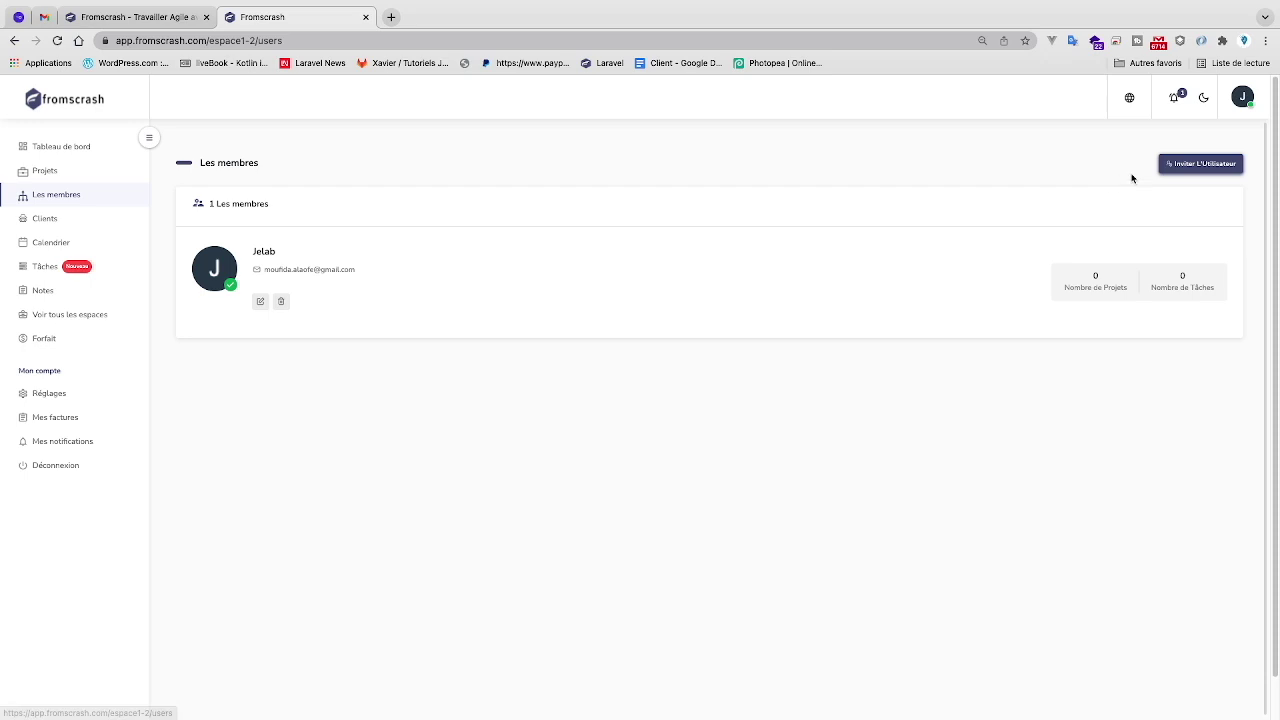
left_click(1180, 168)
left_click(801, 168)
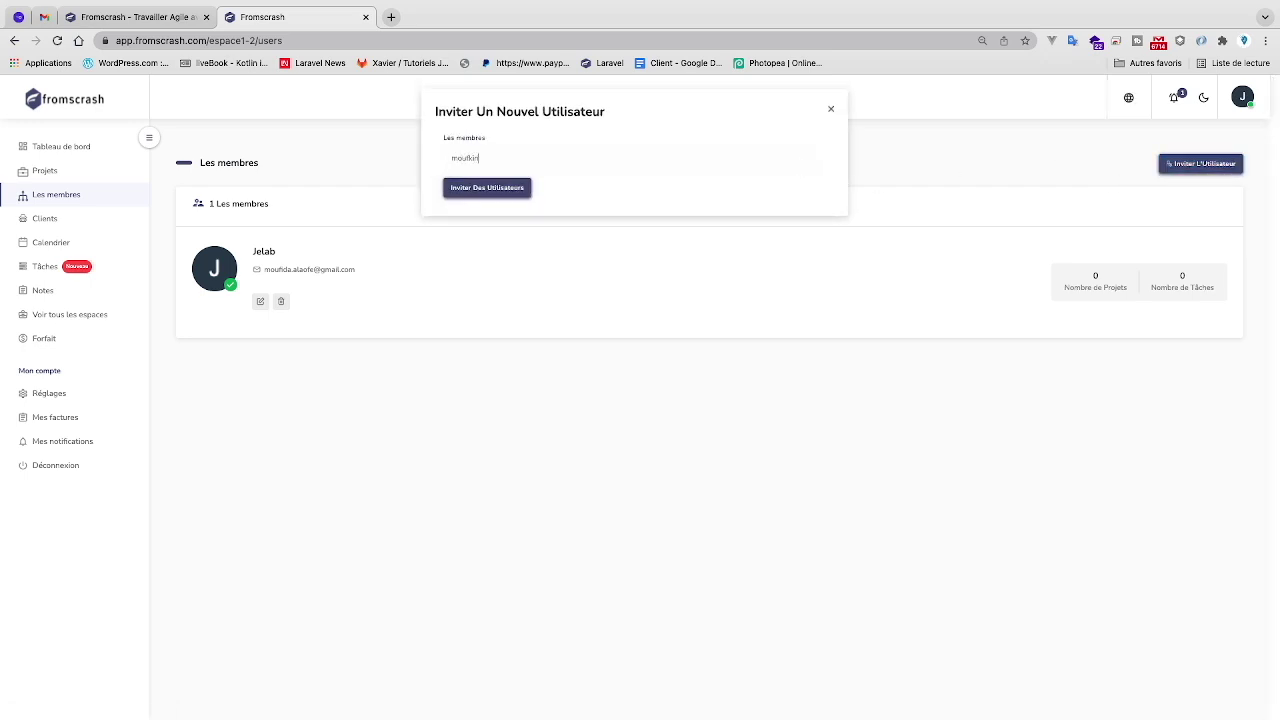
- Invite the second user by their e-mail address, making them the workspace's second member
left_click(493, 199)
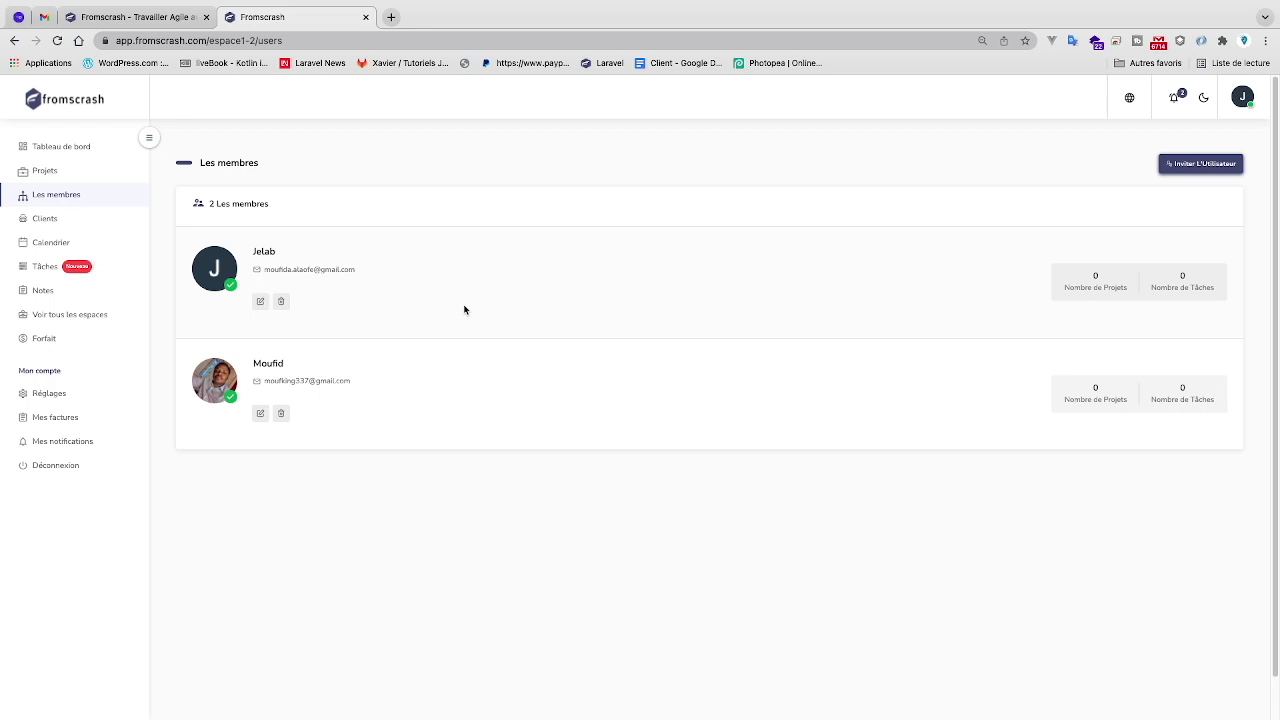
scroll(235, 400, "up", 3, "ctrl")
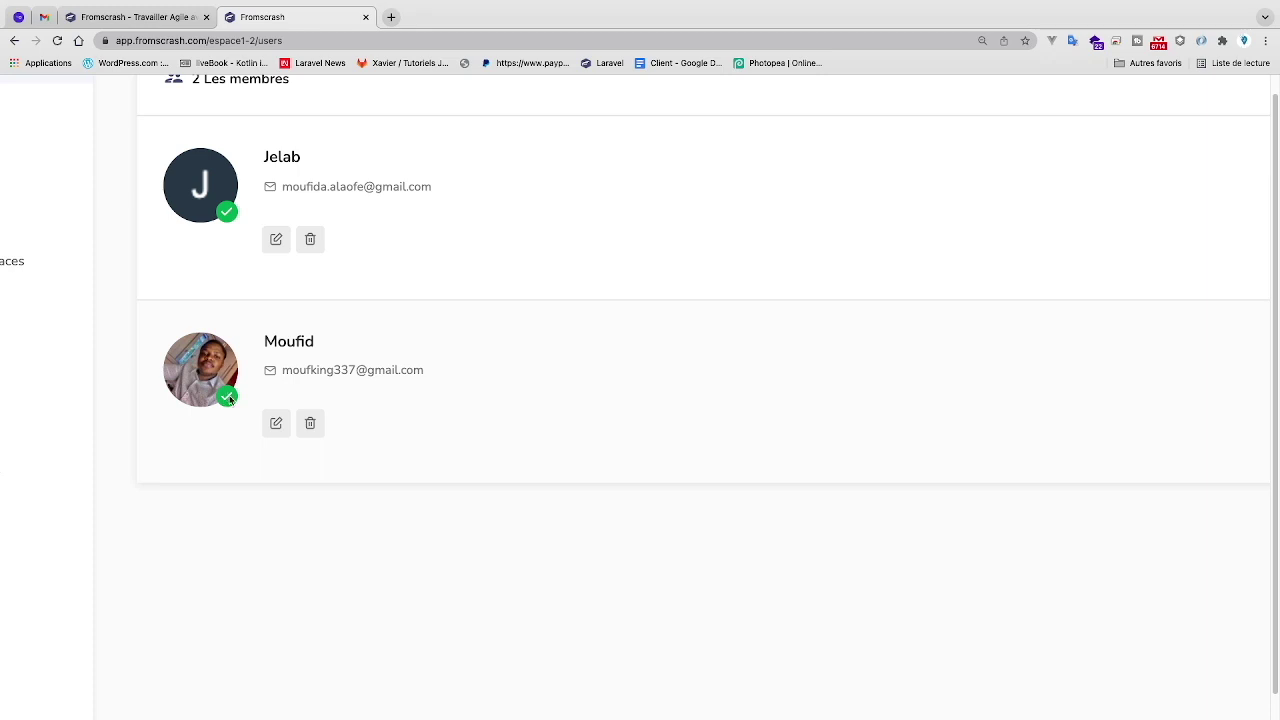
scroll(230, 400, "down", 5)
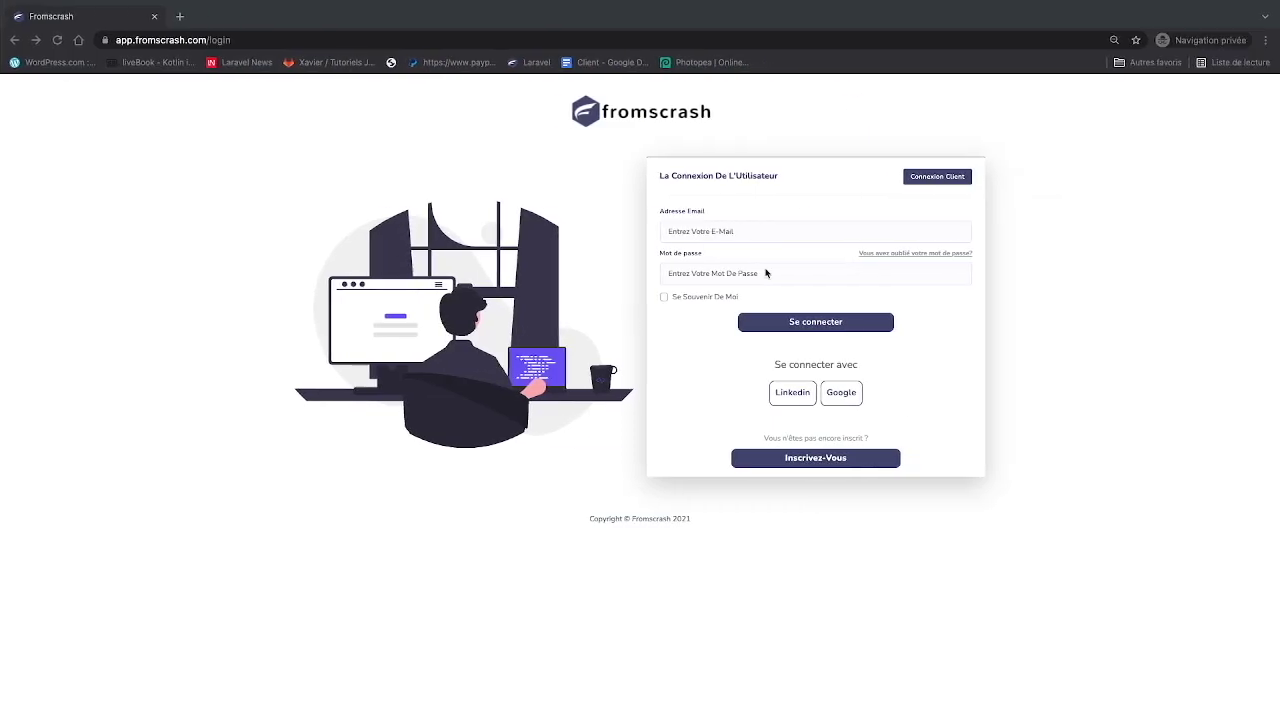
- Log in to Fromscrash as the invited user with their saved e-mail and password
left_click(781, 231)
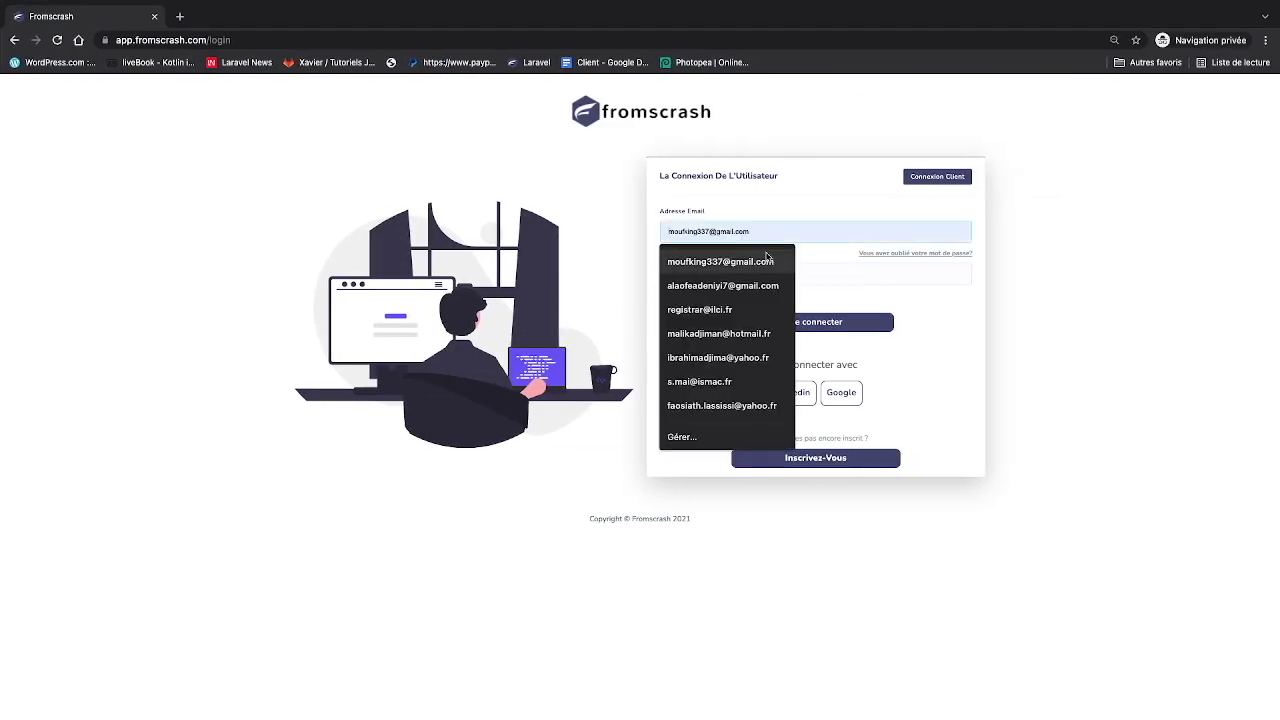
left_click(768, 258)
left_click(766, 271)
type("•")
key("BackSpace")
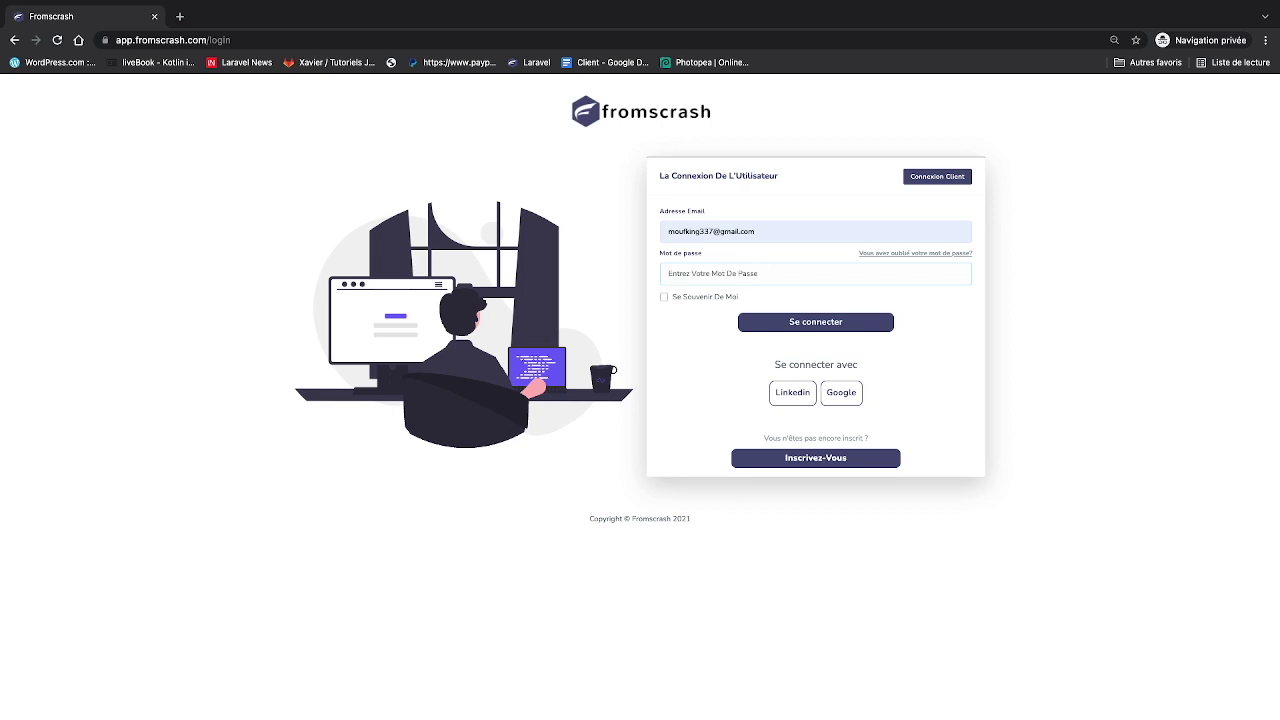
type("••••")
key("Return")
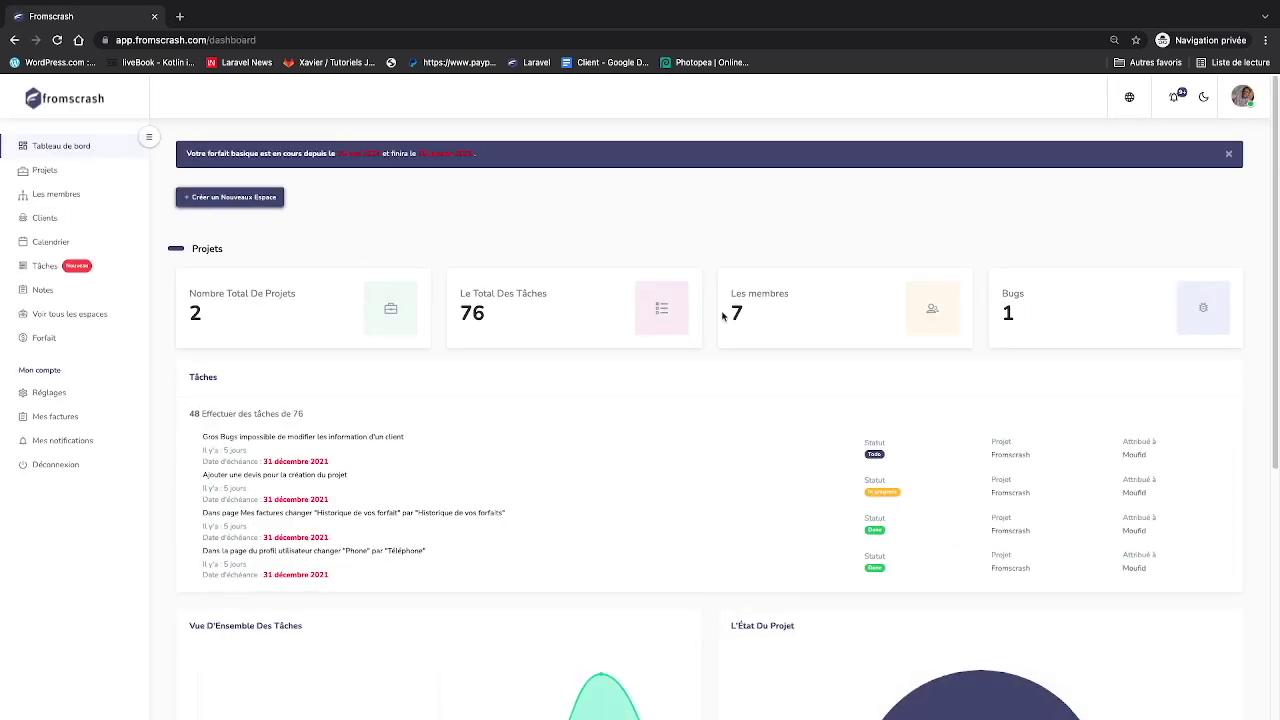
- Check the invited user's profile, then list all workspaces they belong to
left_click(1243, 96)
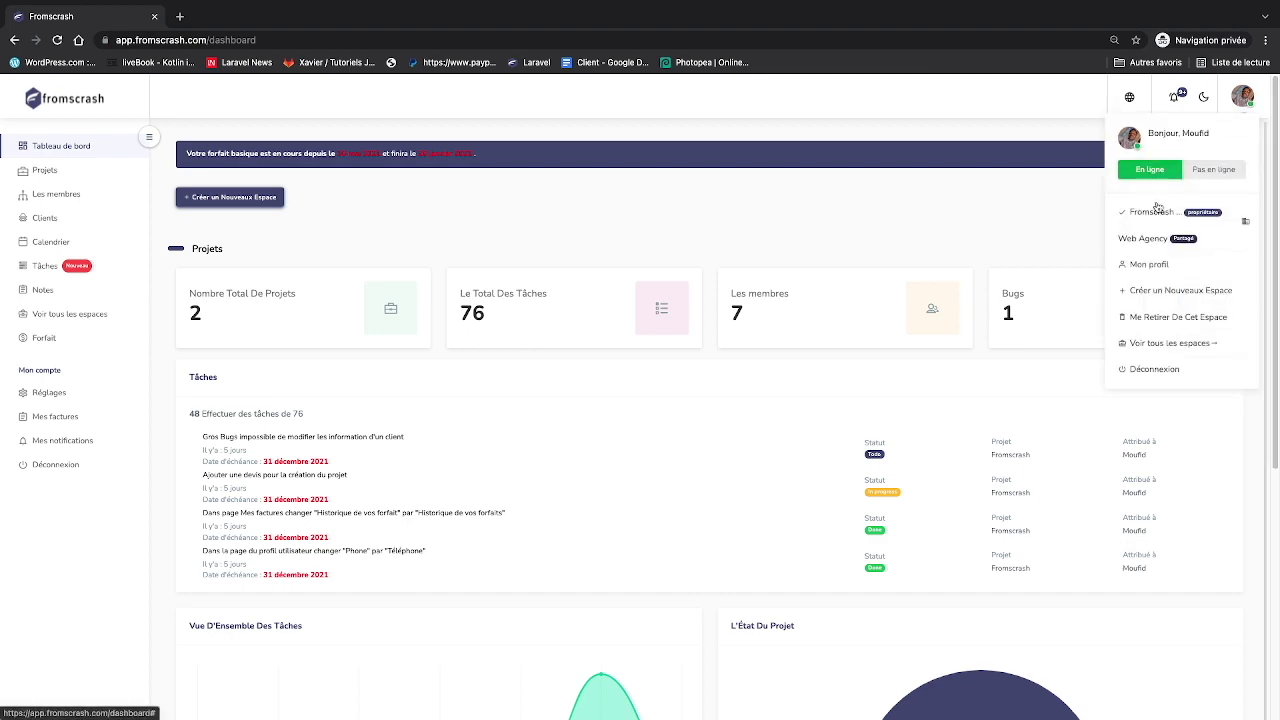
left_click(1150, 264)
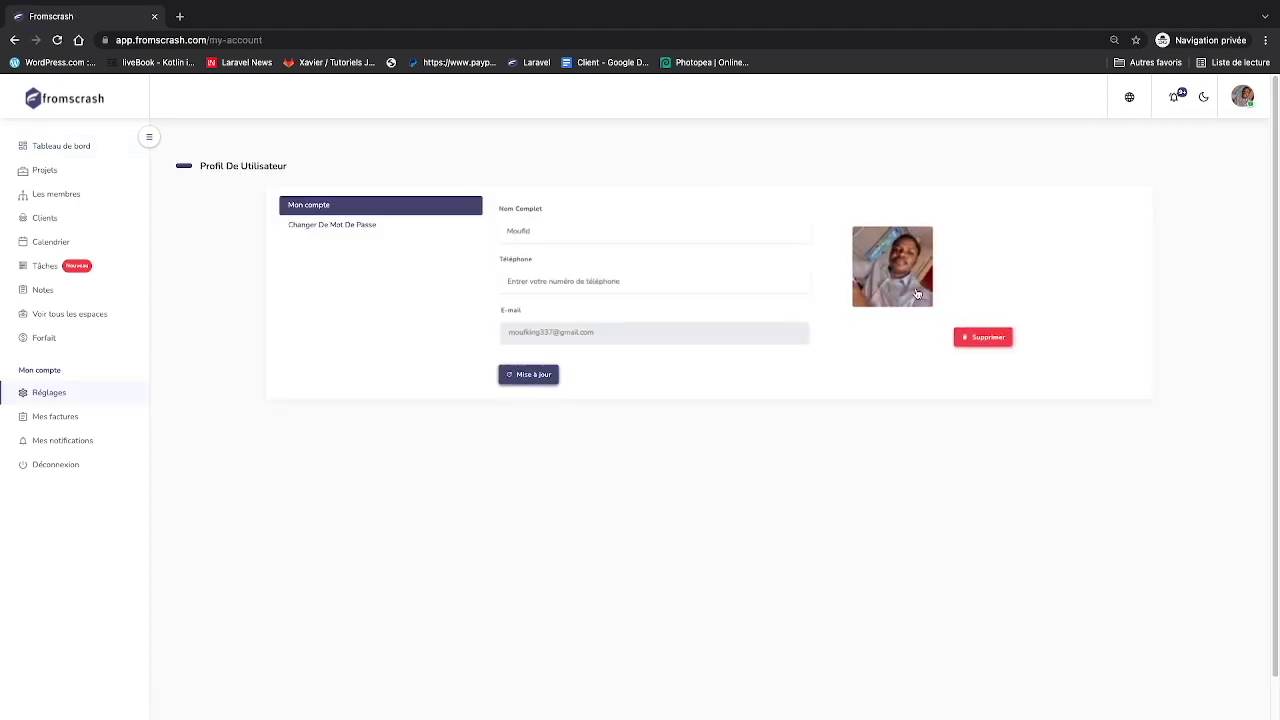
scroll(880, 265, "up", 3)
key("ctrl+Left")
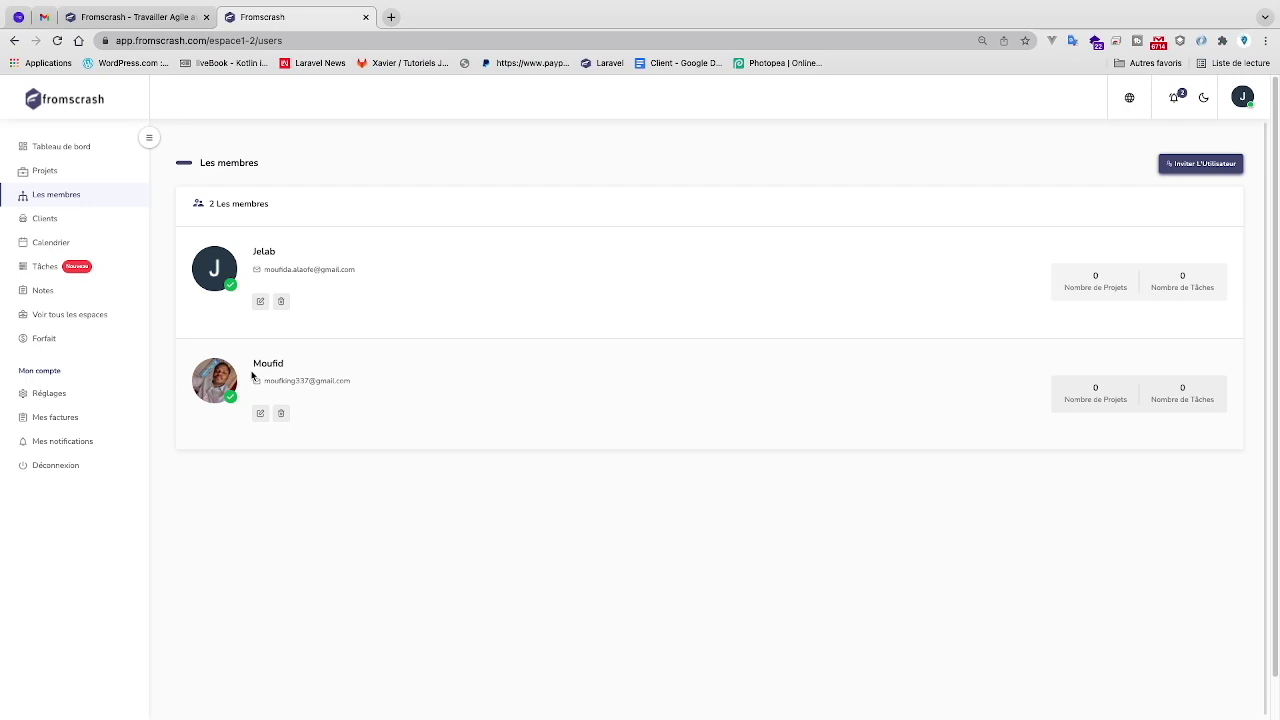
key("ctrl+Right")
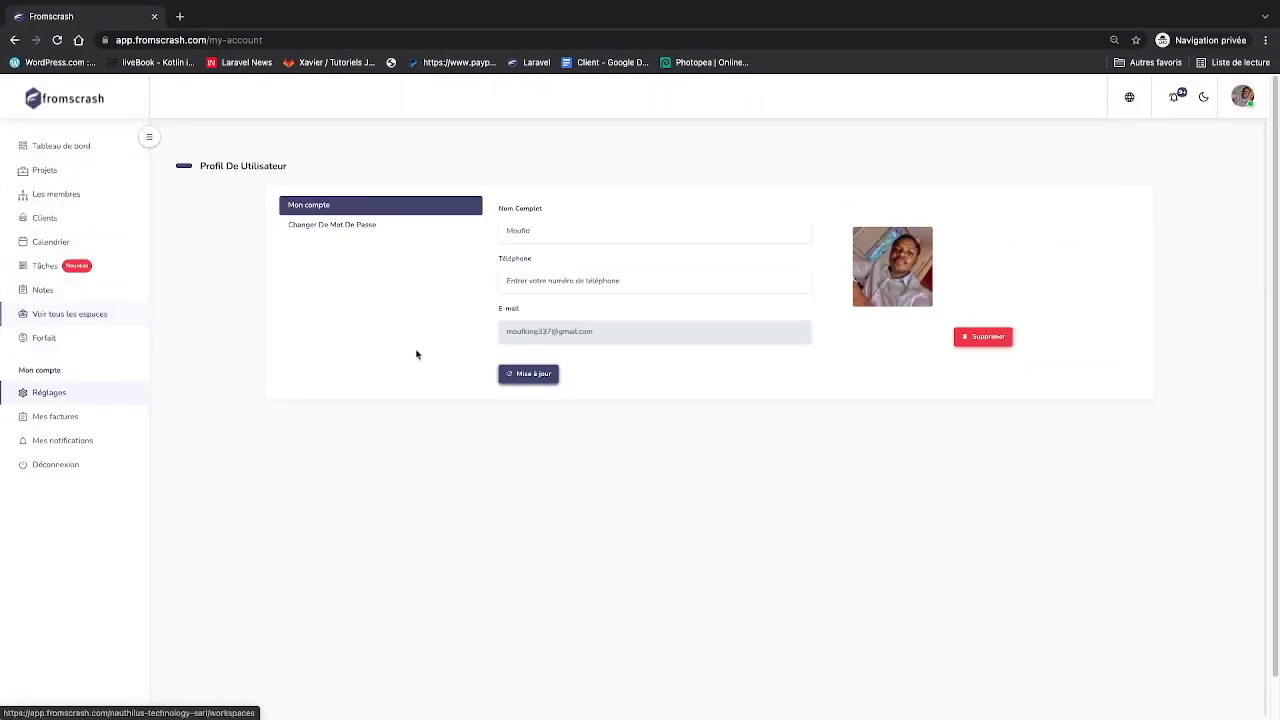
left_click(80, 318)
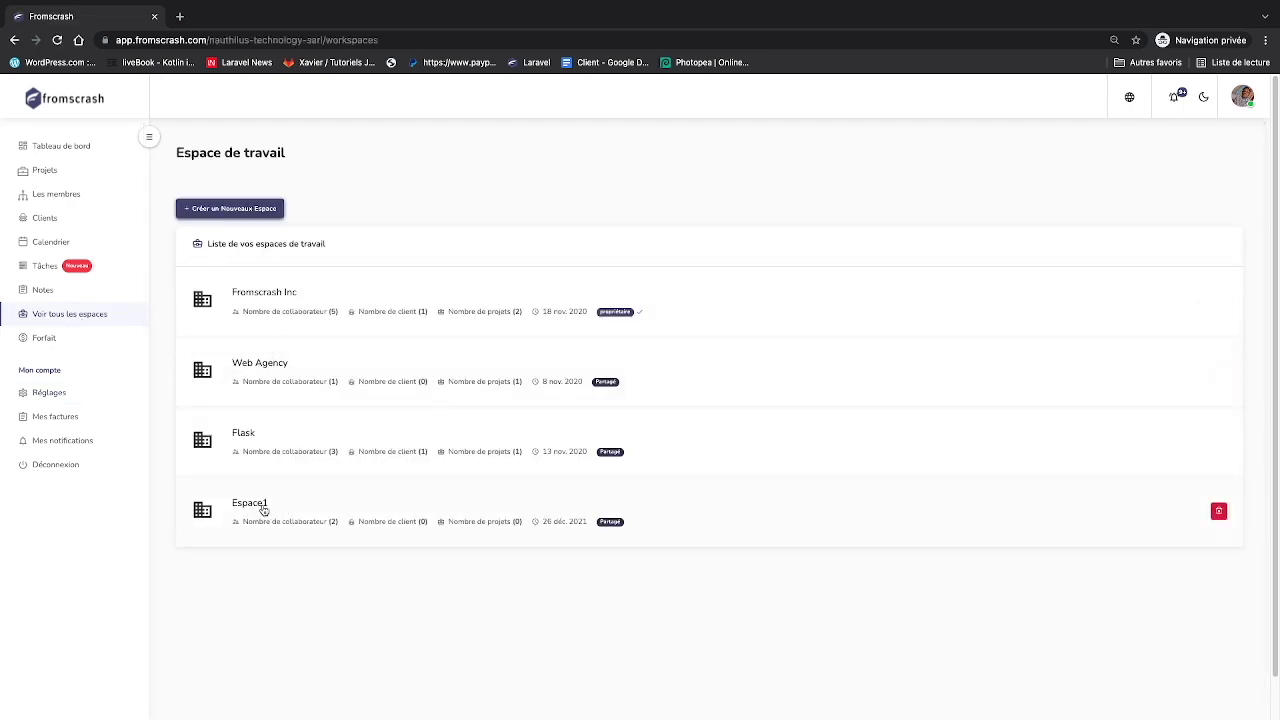
key("ctrl+Left")
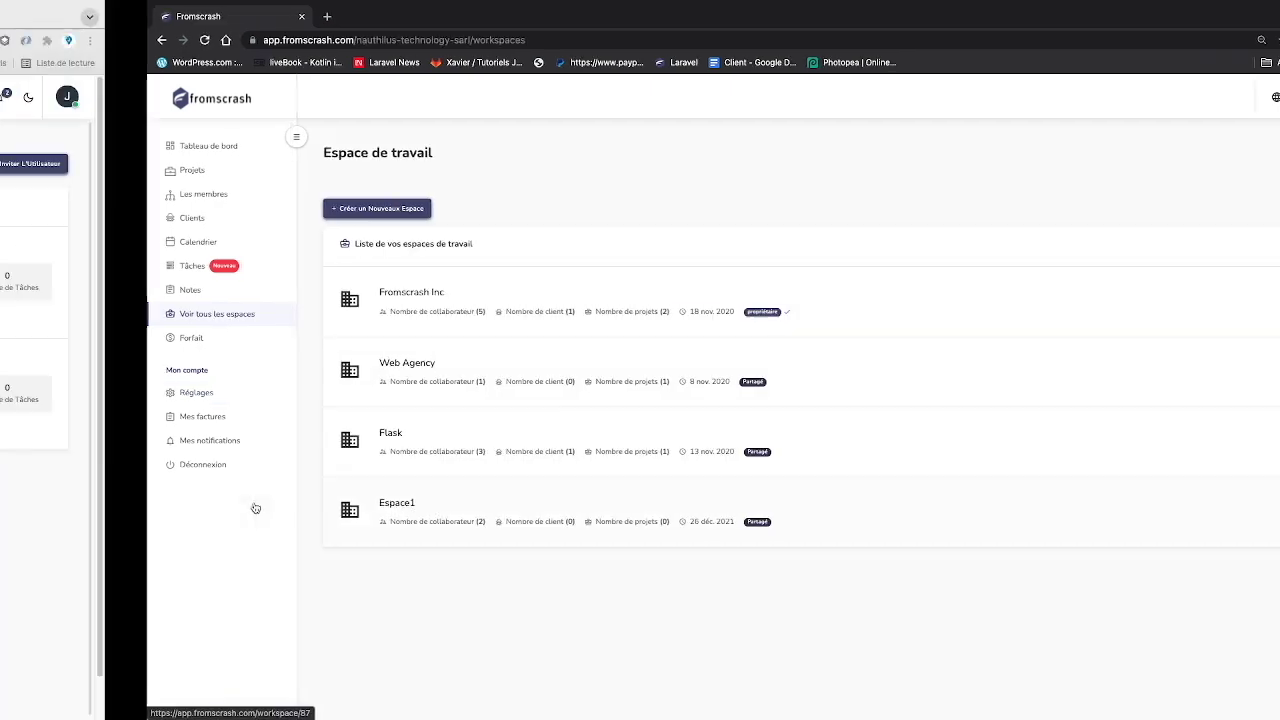
key("ctrl+Right")
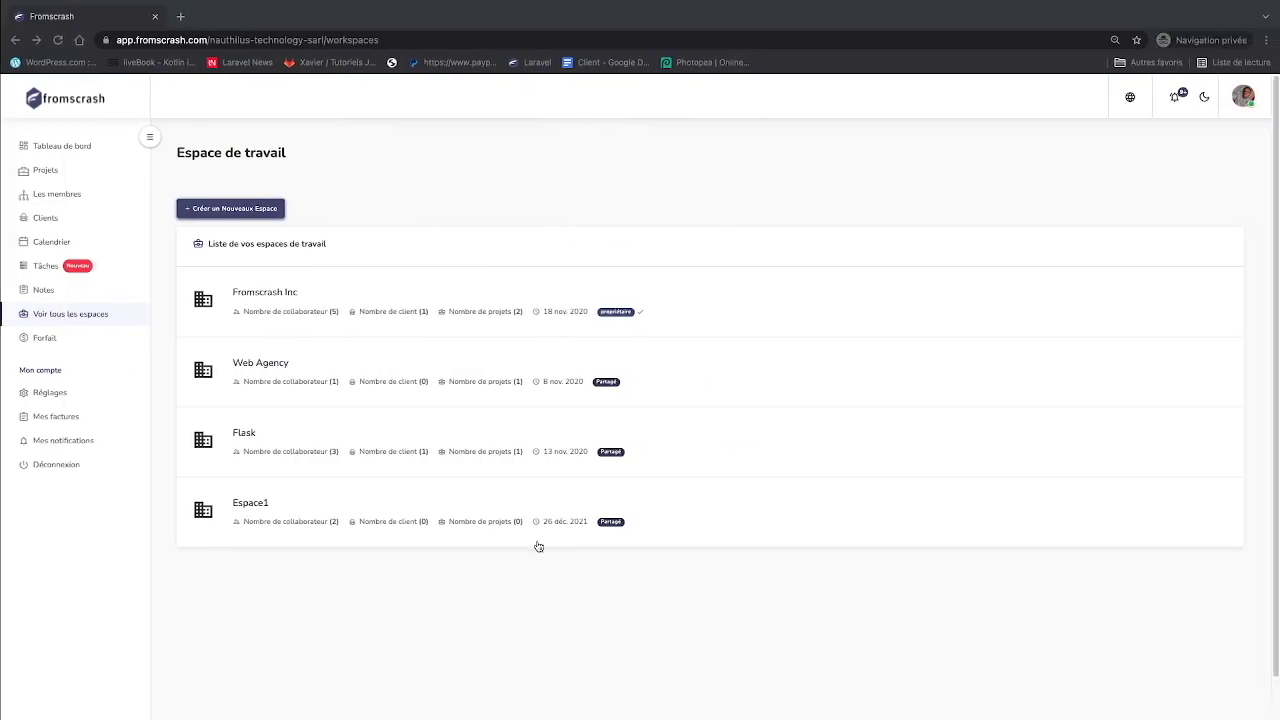
- Enter the shared Espace1 workspace and open its empty Projets page
left_click(253, 507)
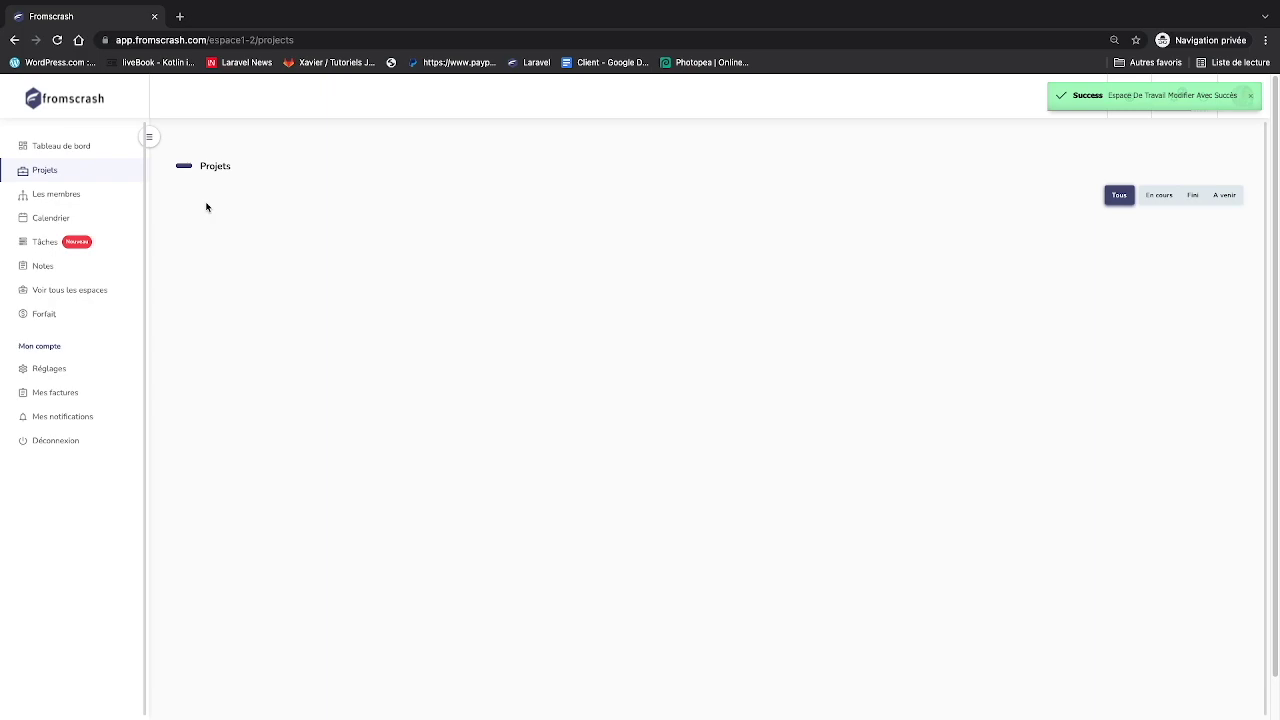
left_click(62, 148)
key("ctrl+Left")
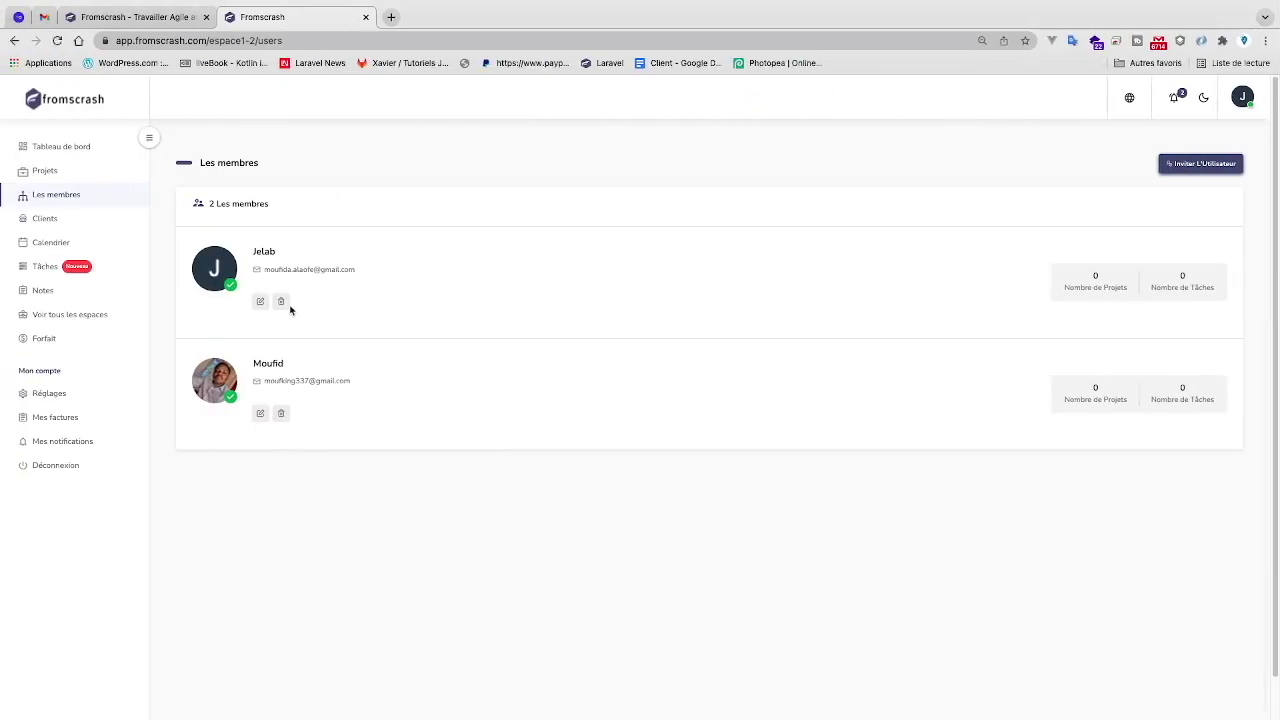
key("ctrl+Right")
left_click(46, 170)
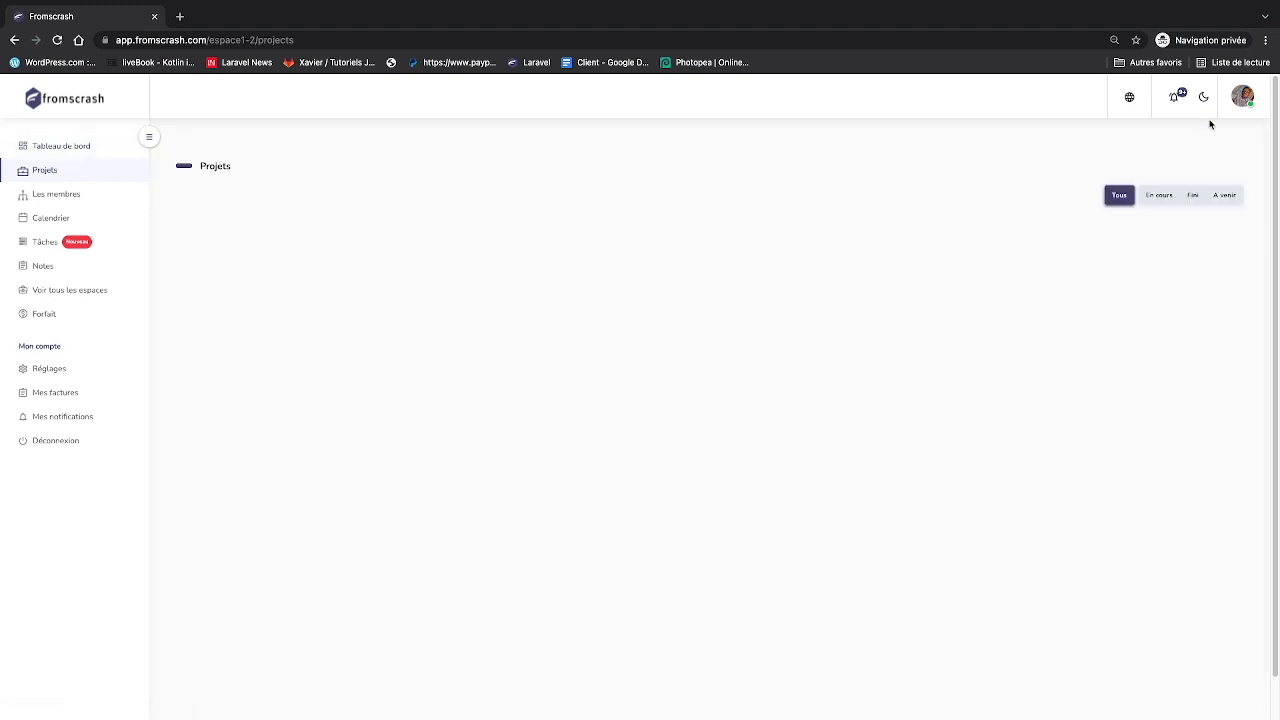
left_click(1242, 97)
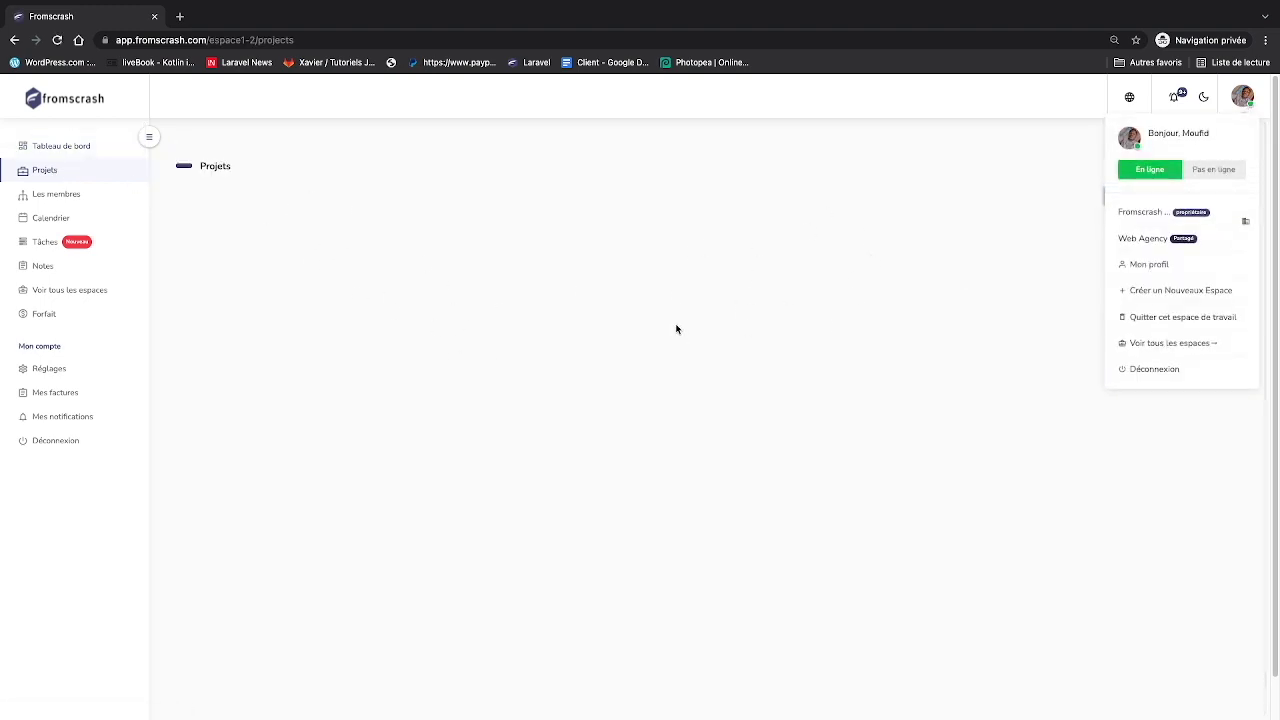
key("ctrl+Left")
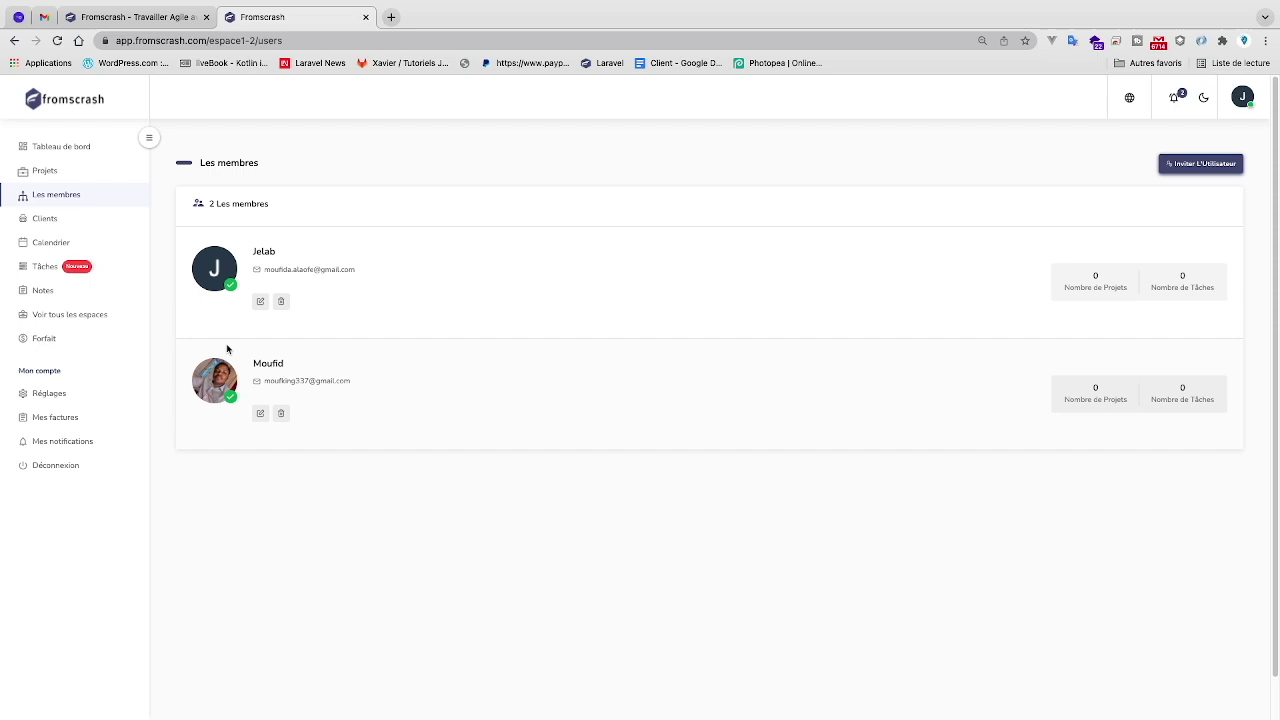
- Start a new project named 'Projet de gestion immobilier' and write its description
left_click(44, 169)
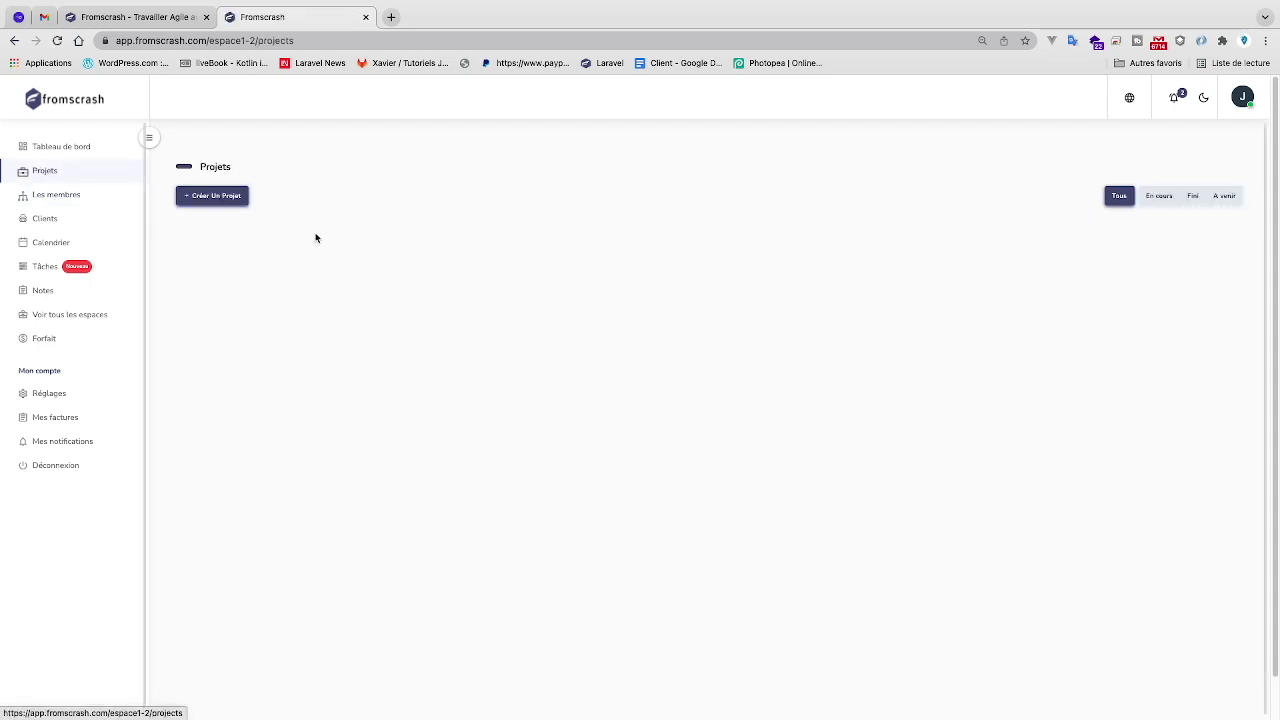
left_click(223, 204)
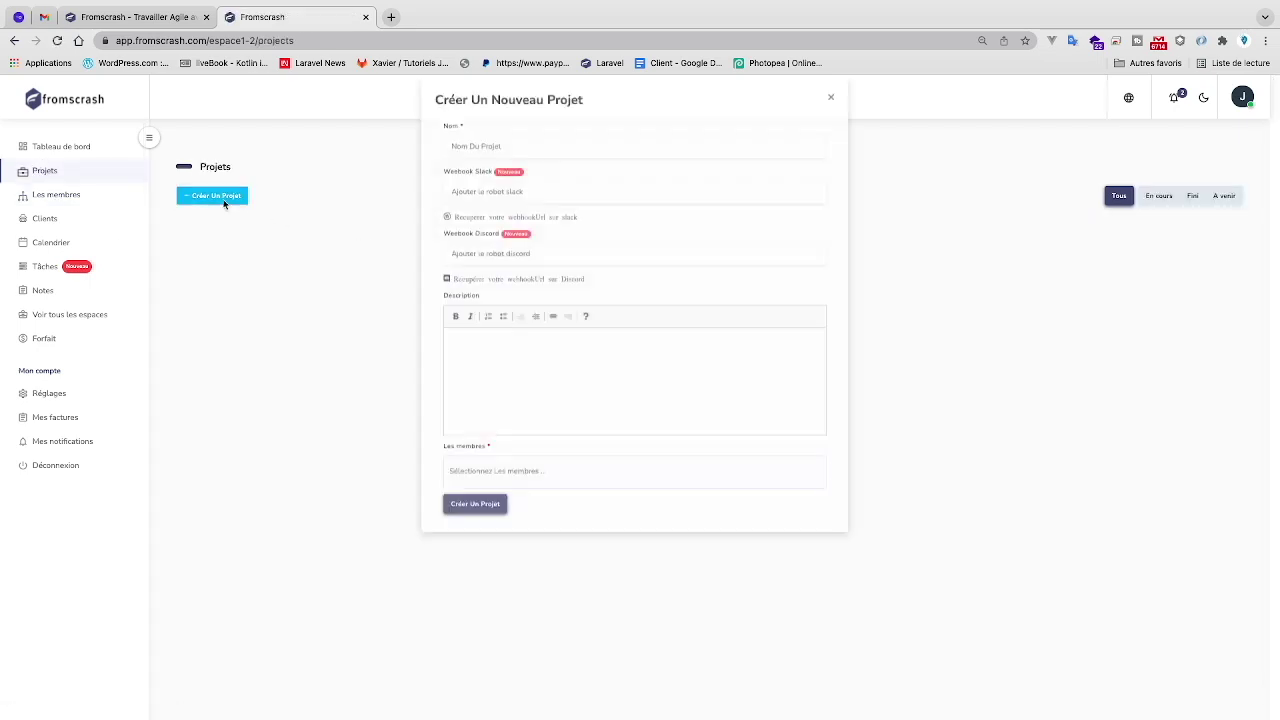
scroll(514, 160, "up", 3)
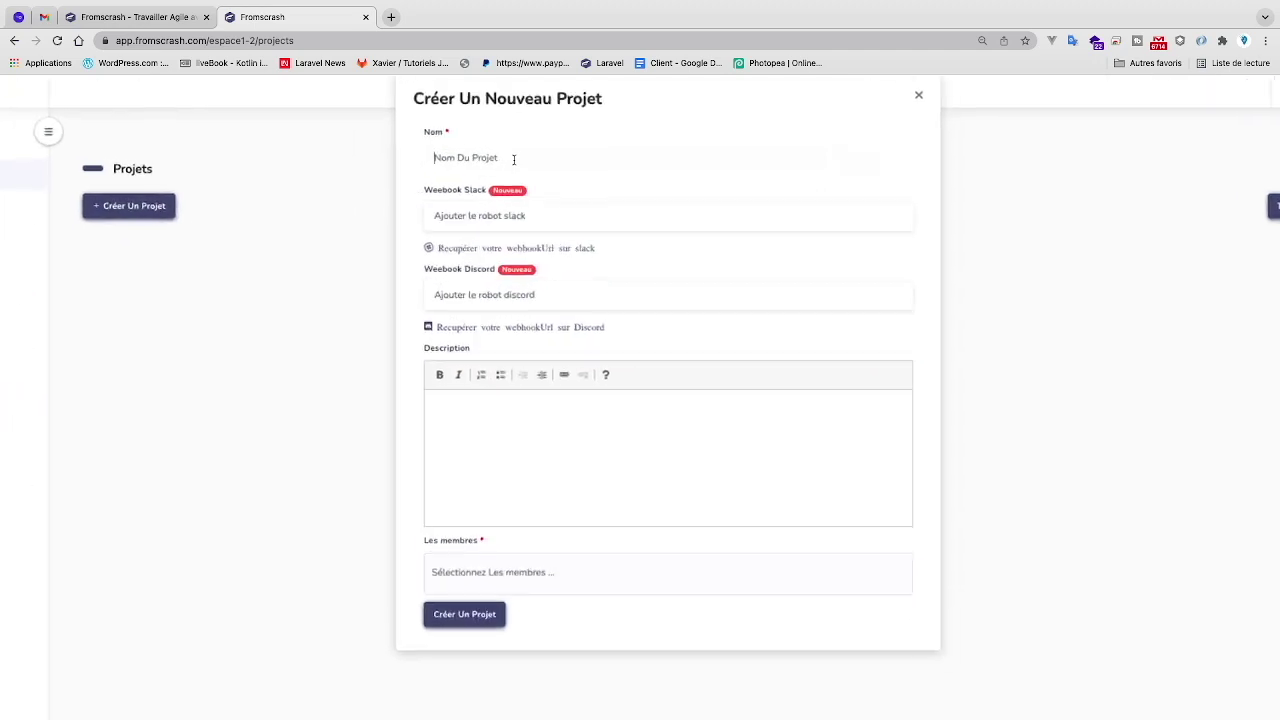
type("Projet")
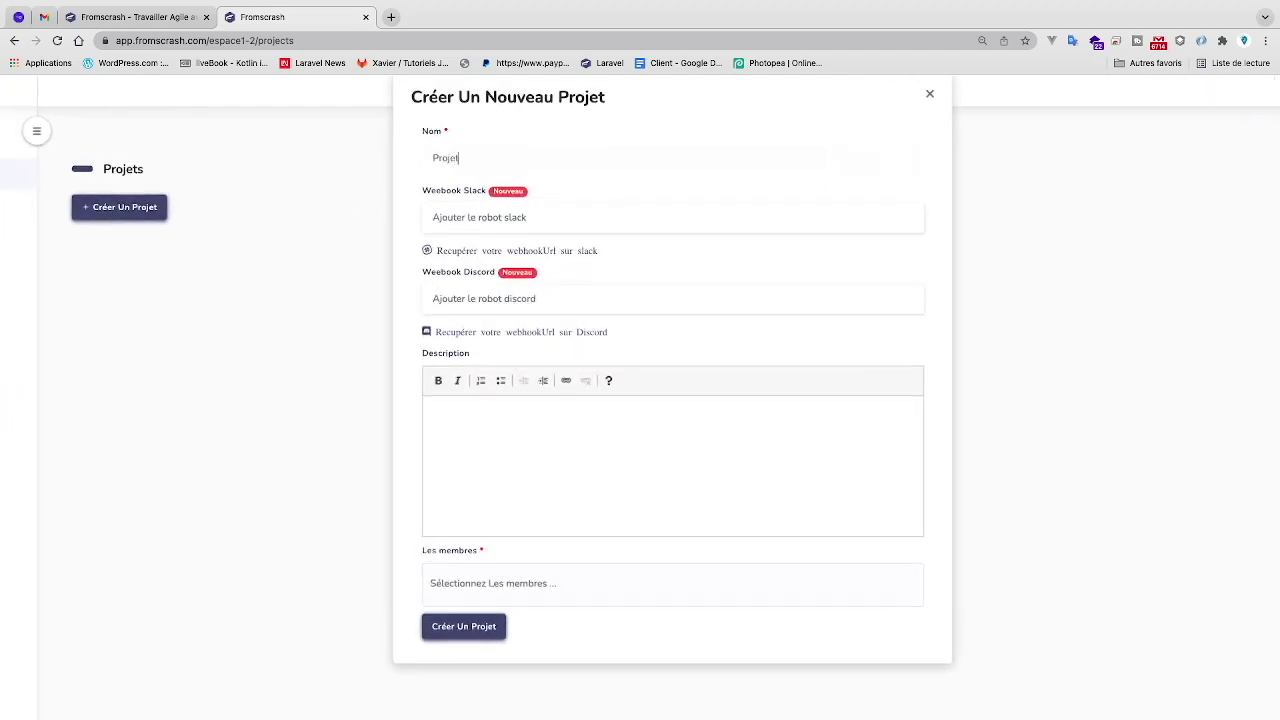
type(" de gestion immobilier")
left_click(462, 219)
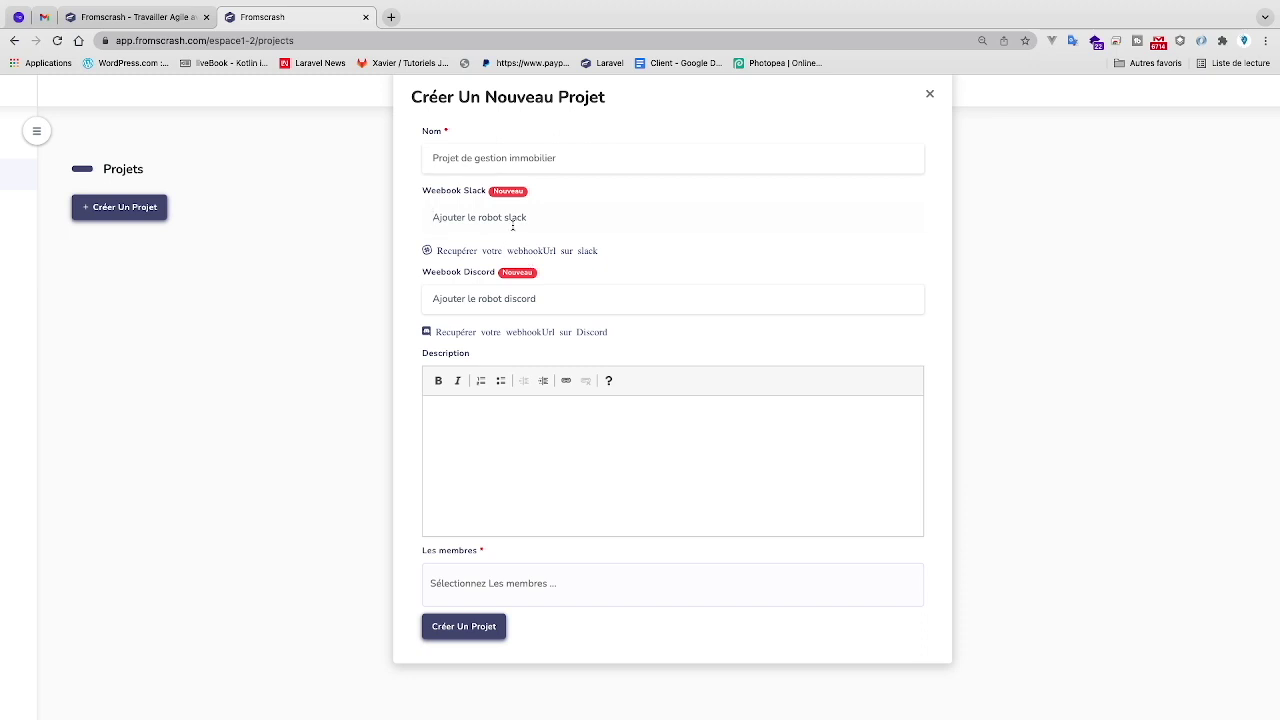
left_click(504, 303)
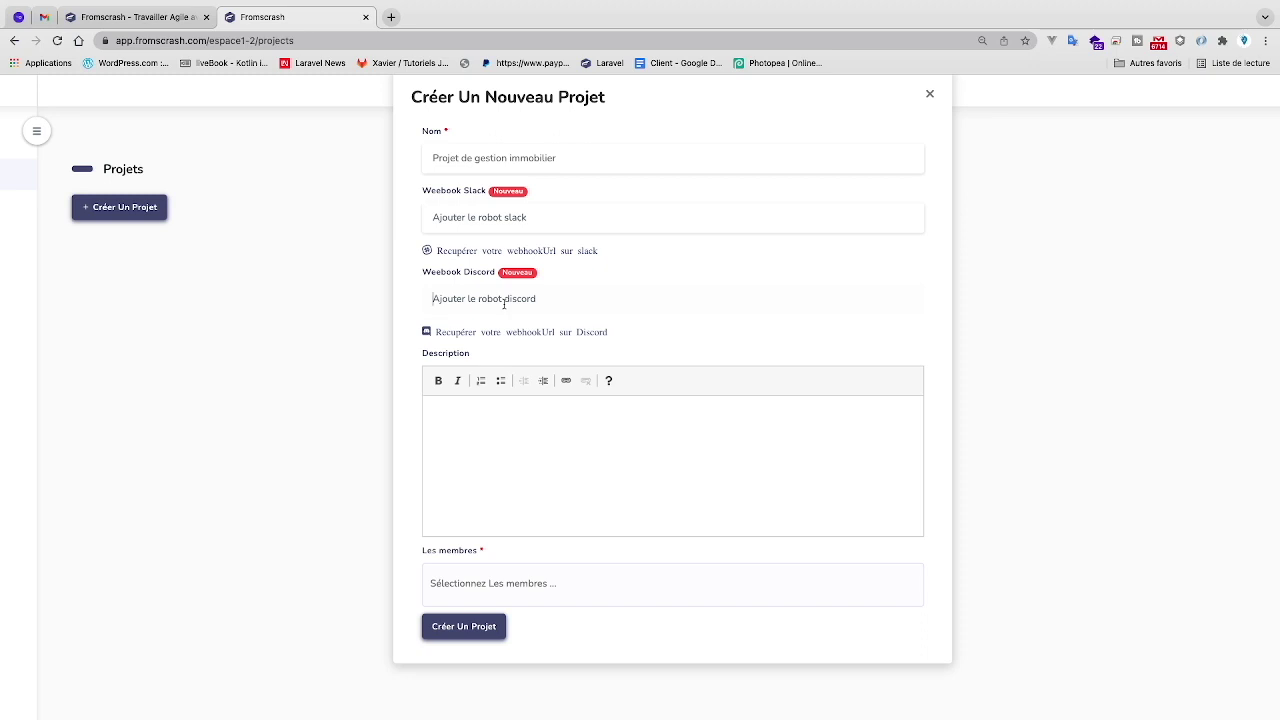
left_click(474, 408)
type("Une d")
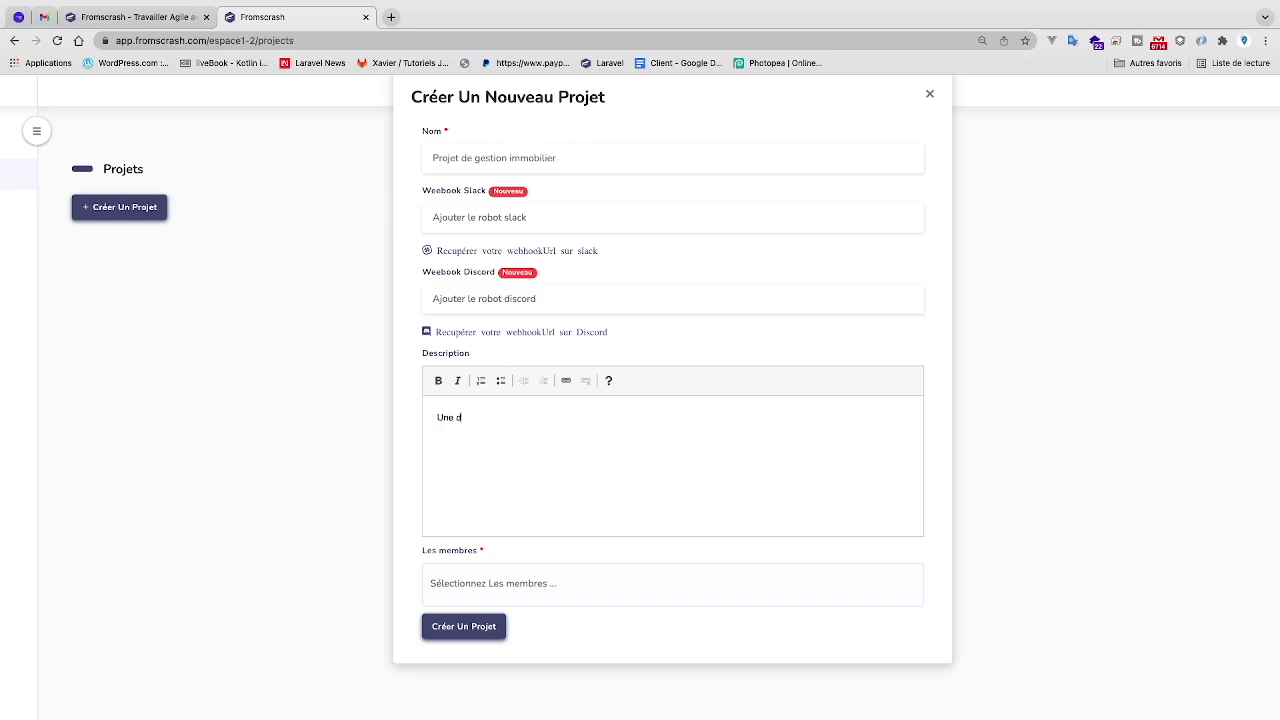
key("BackSpace")
key("BackSpace")
key("BackSpace")
type("description de projet")
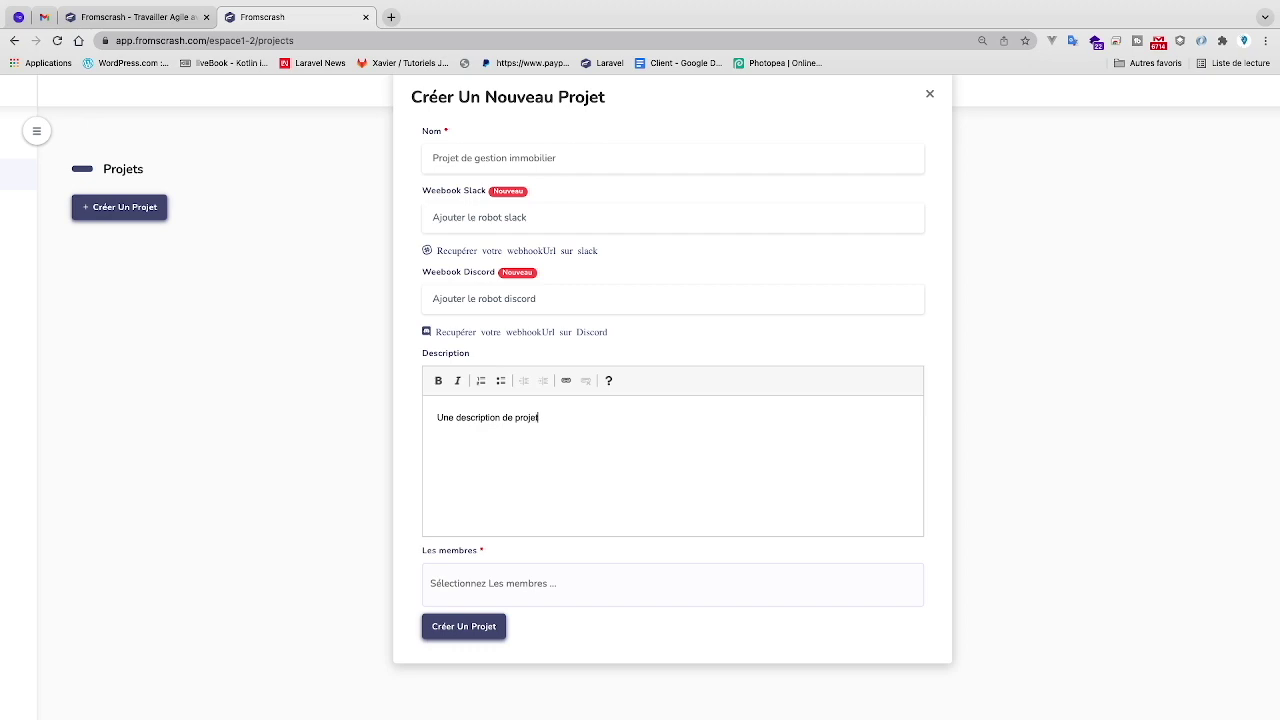
- Add the invited member to the project and create it
left_click(505, 580)
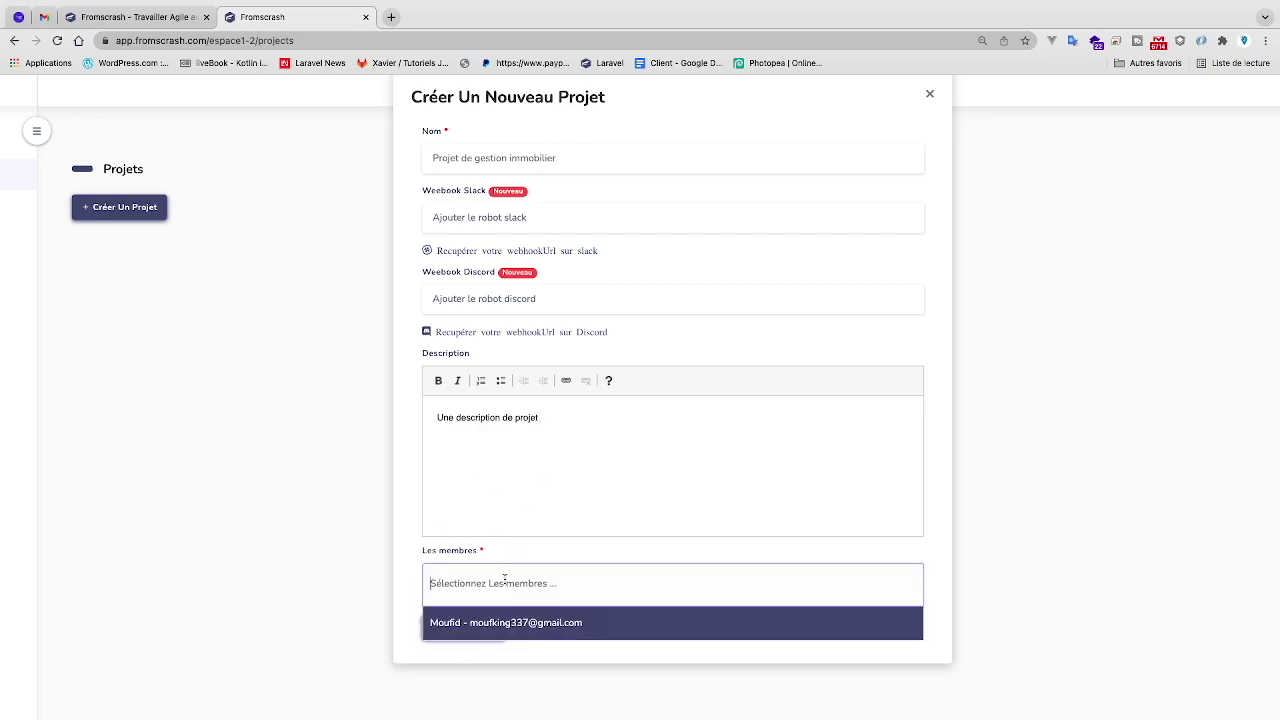
scroll(505, 575, "down", 1)
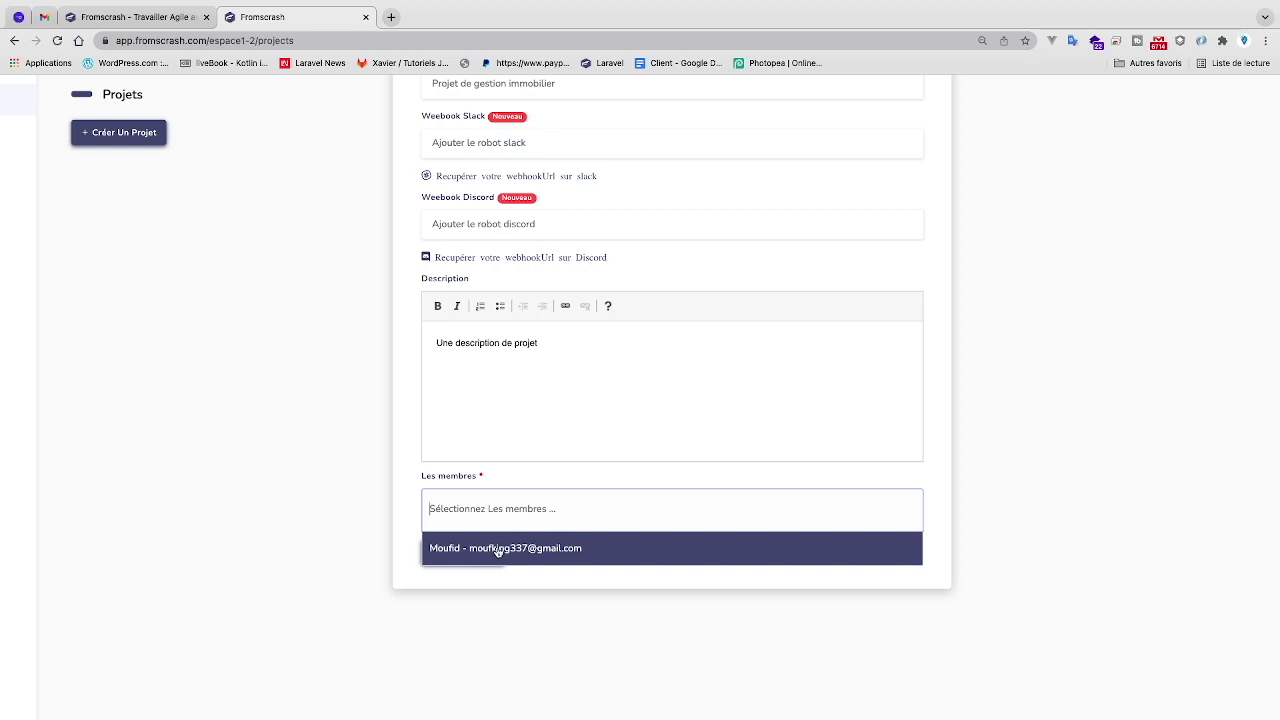
left_click(498, 550)
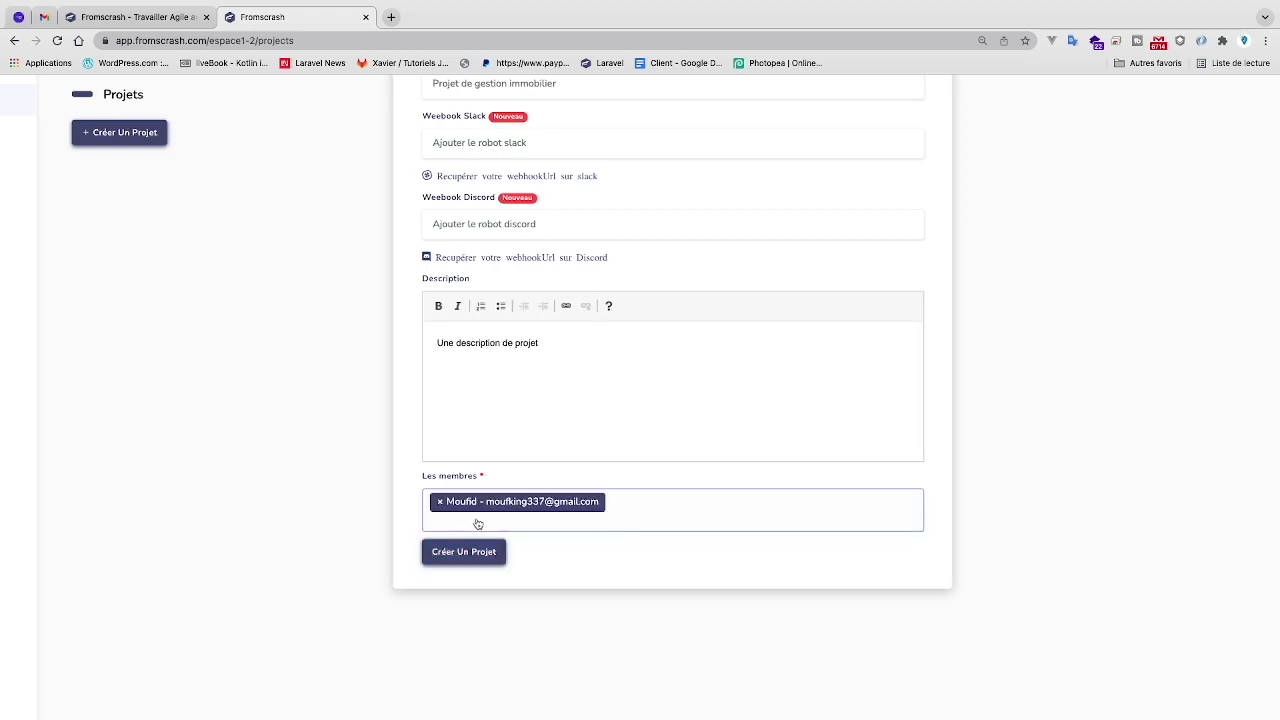
left_click(466, 551)
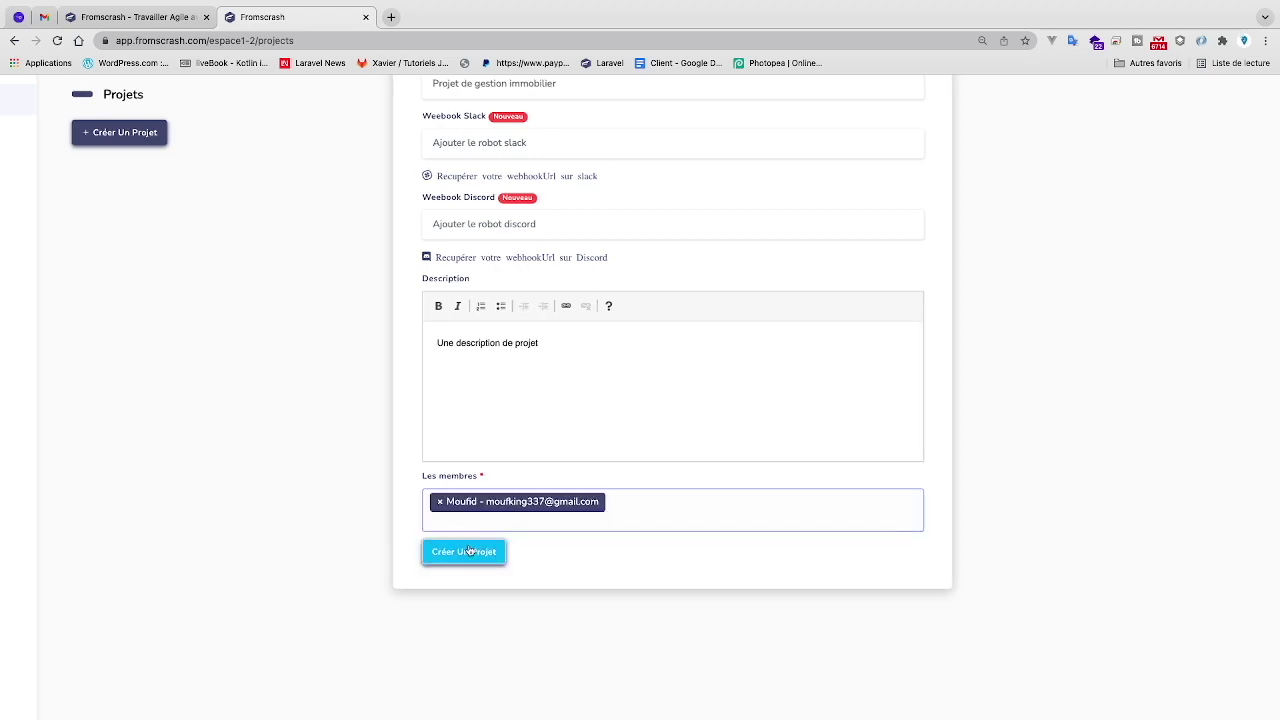
scroll(533, 432, "up", 2)
scroll(537, 429, "down", 2)
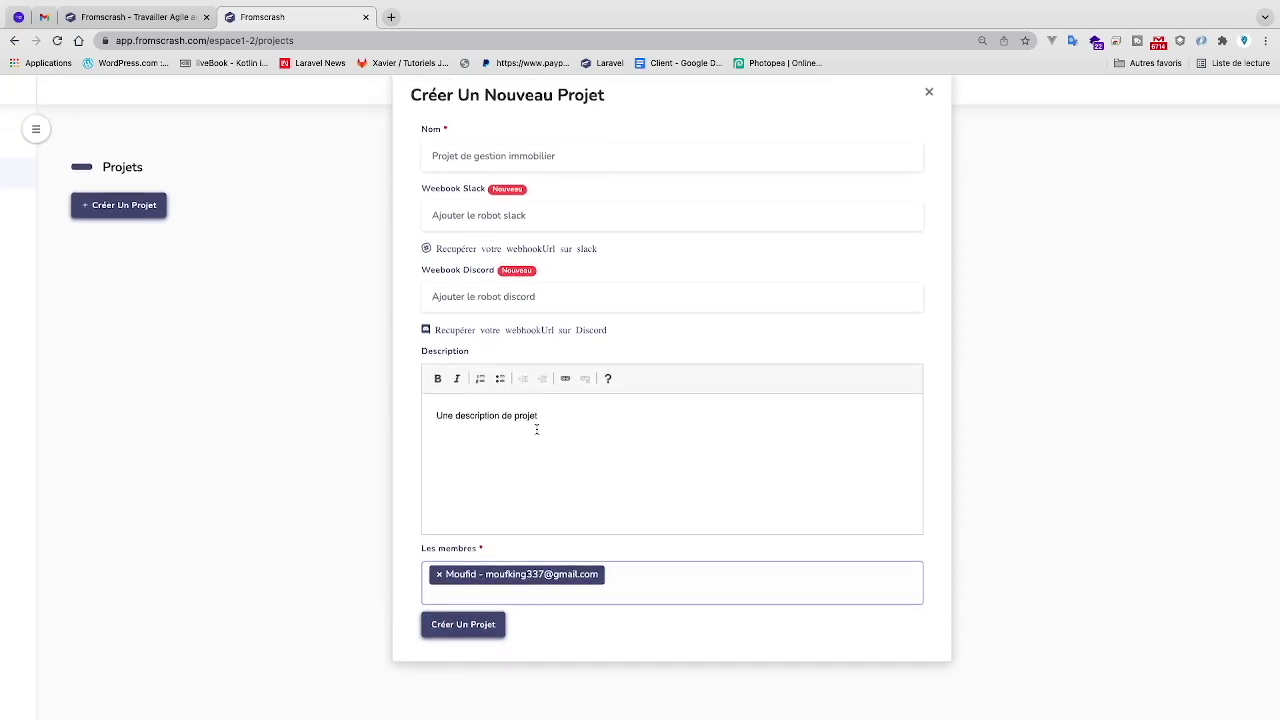
scroll(536, 429, "up", 1)
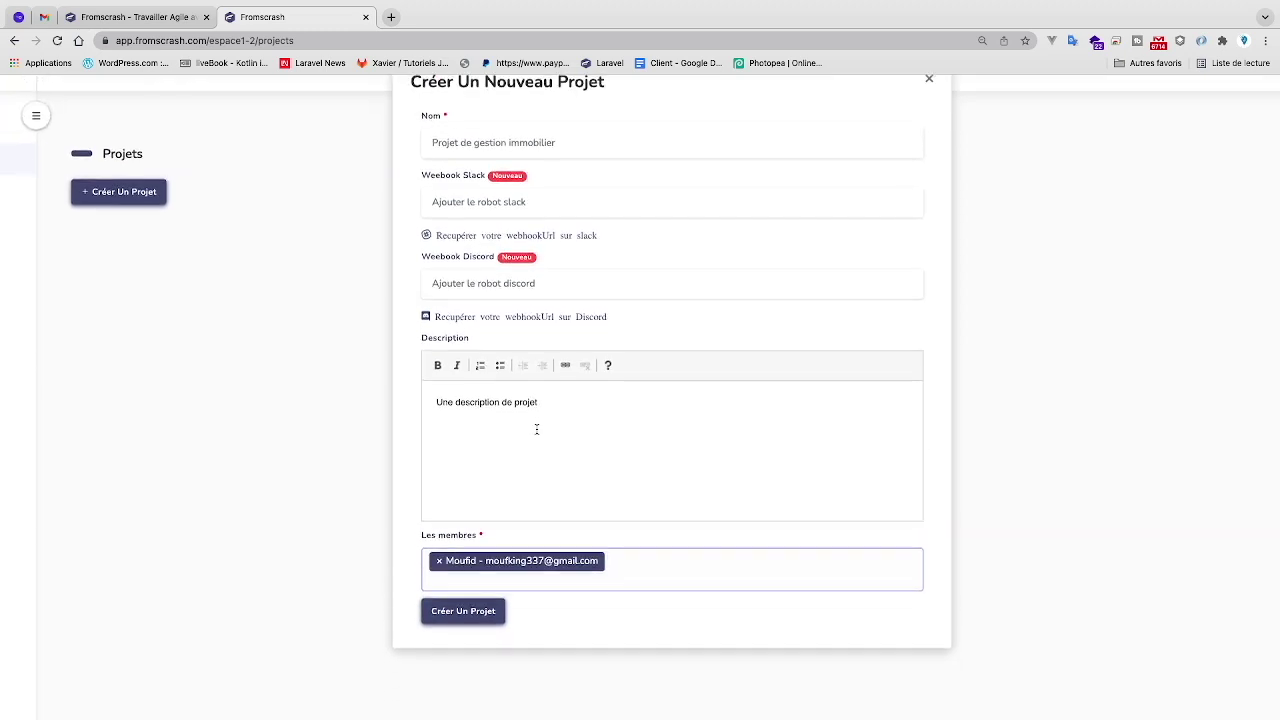
left_click(465, 615)
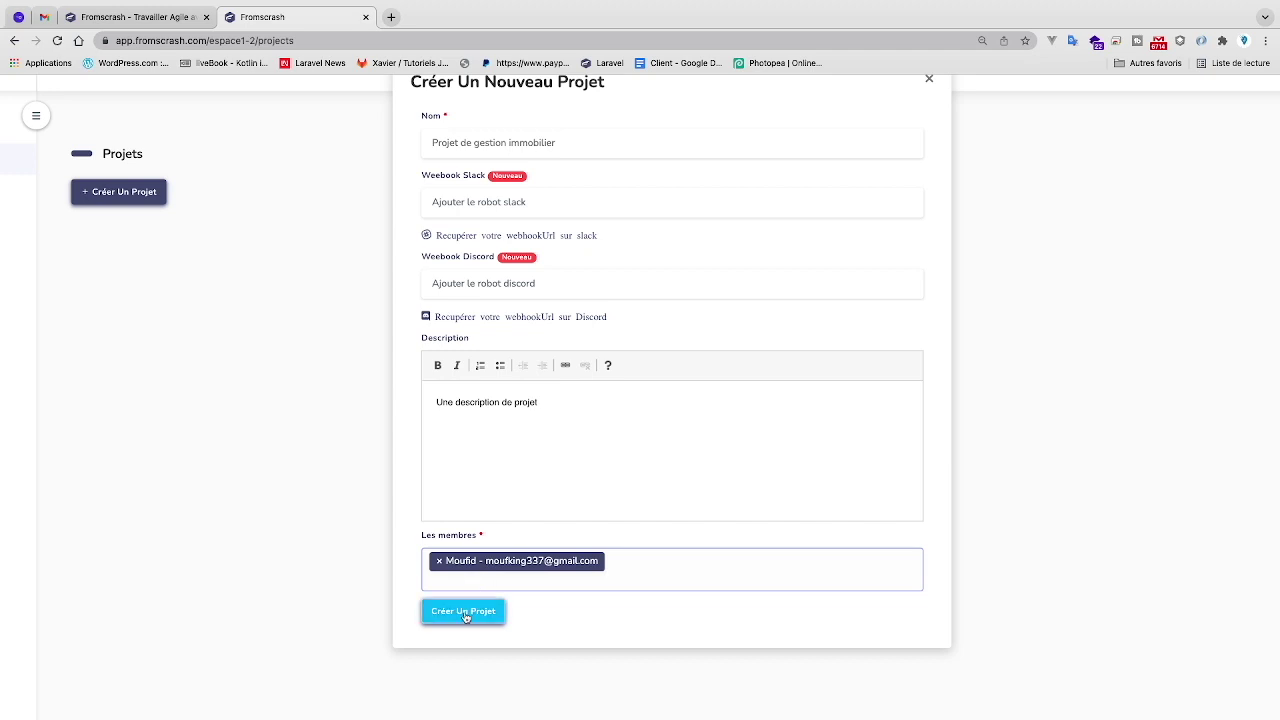
left_click(465, 613)
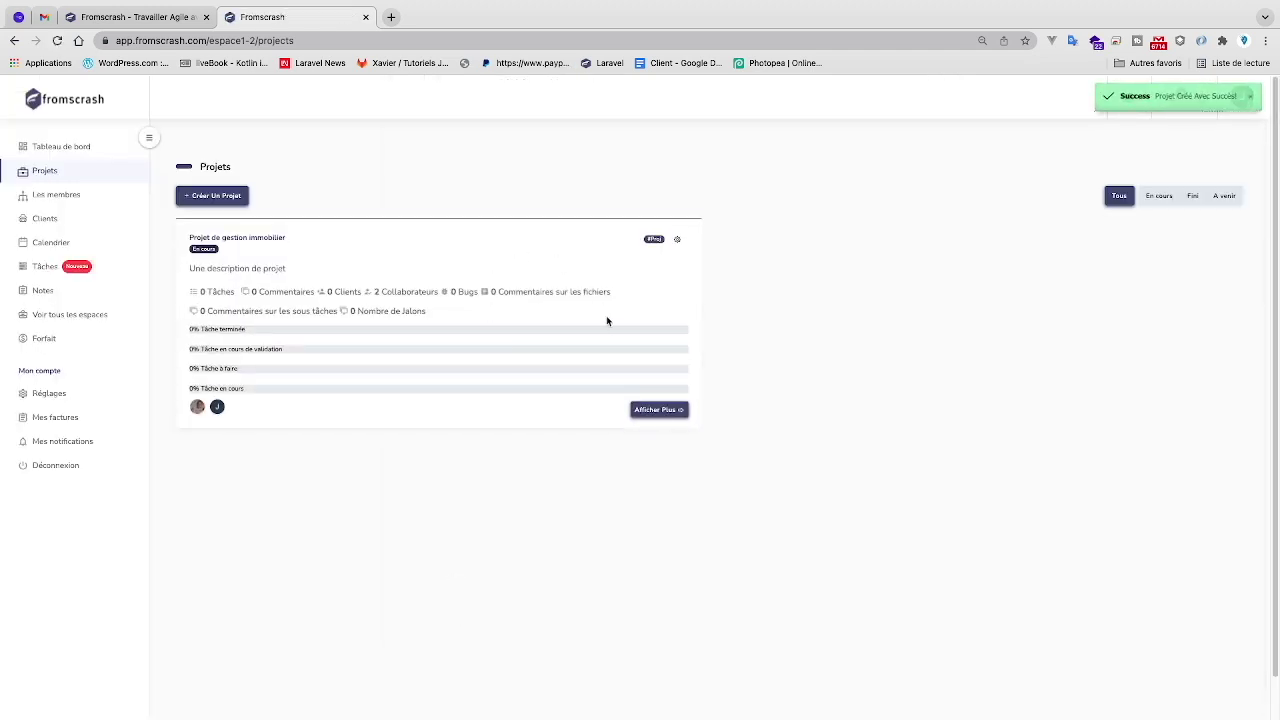
mouse_move(198, 414)
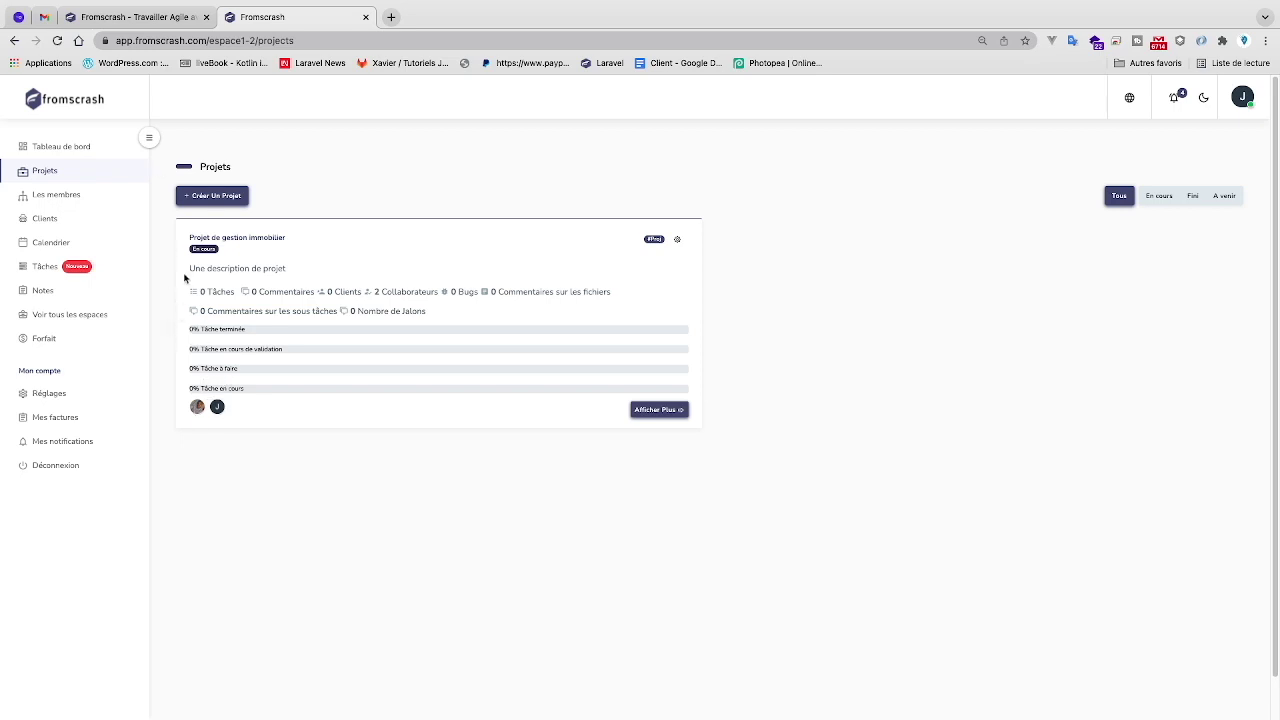
- Open the New Project Invitation email for Projet de gestion immobilier and follow its Ouvrir le projet link
left_click(44, 17)
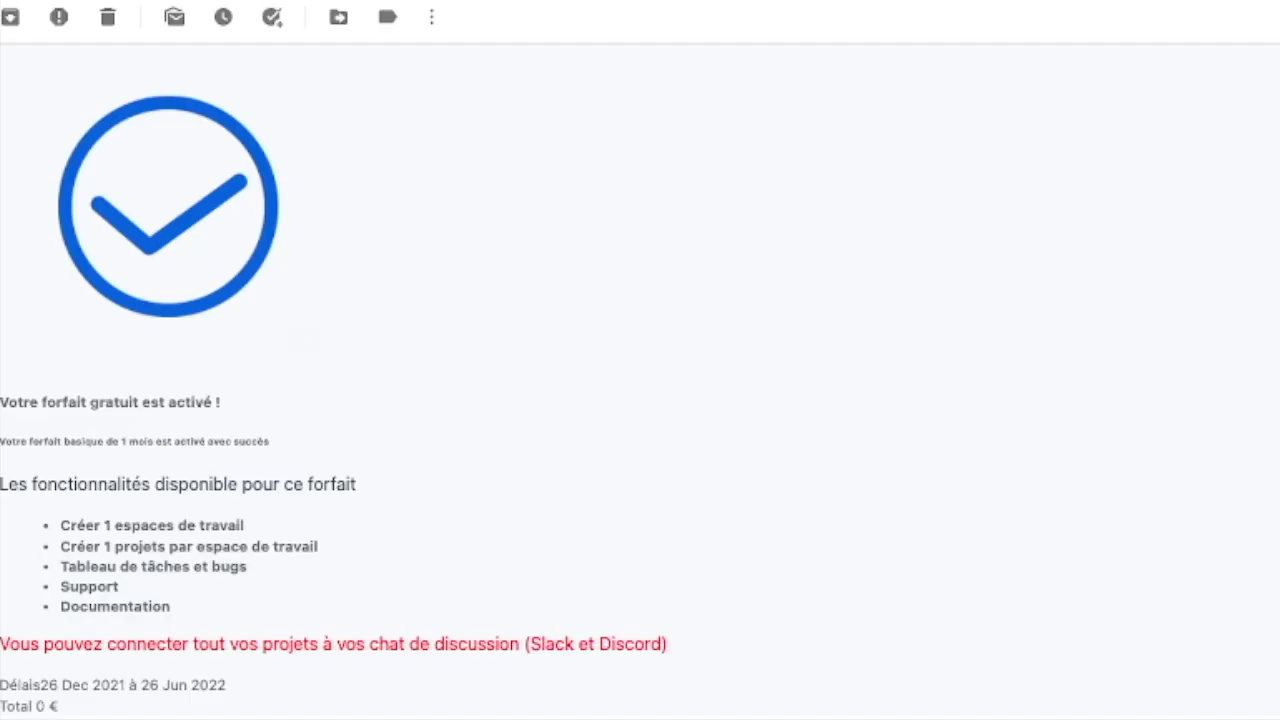
left_click(0, 17)
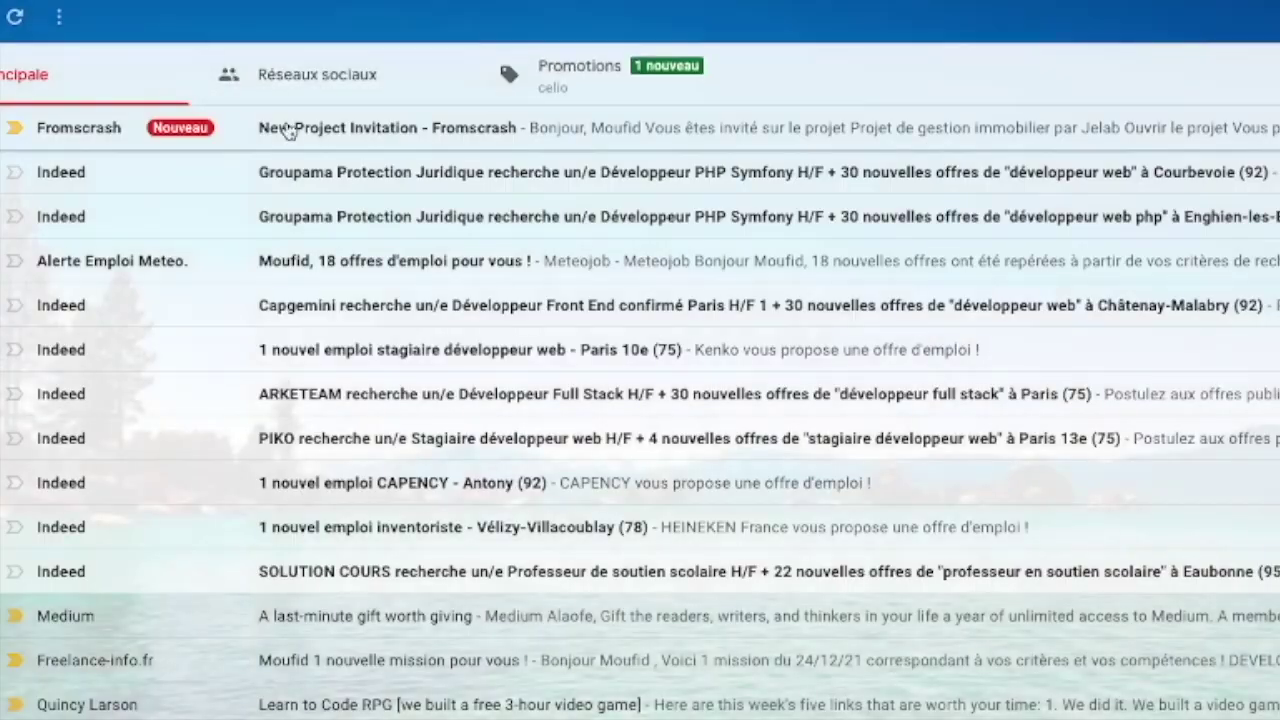
left_click(287, 132)
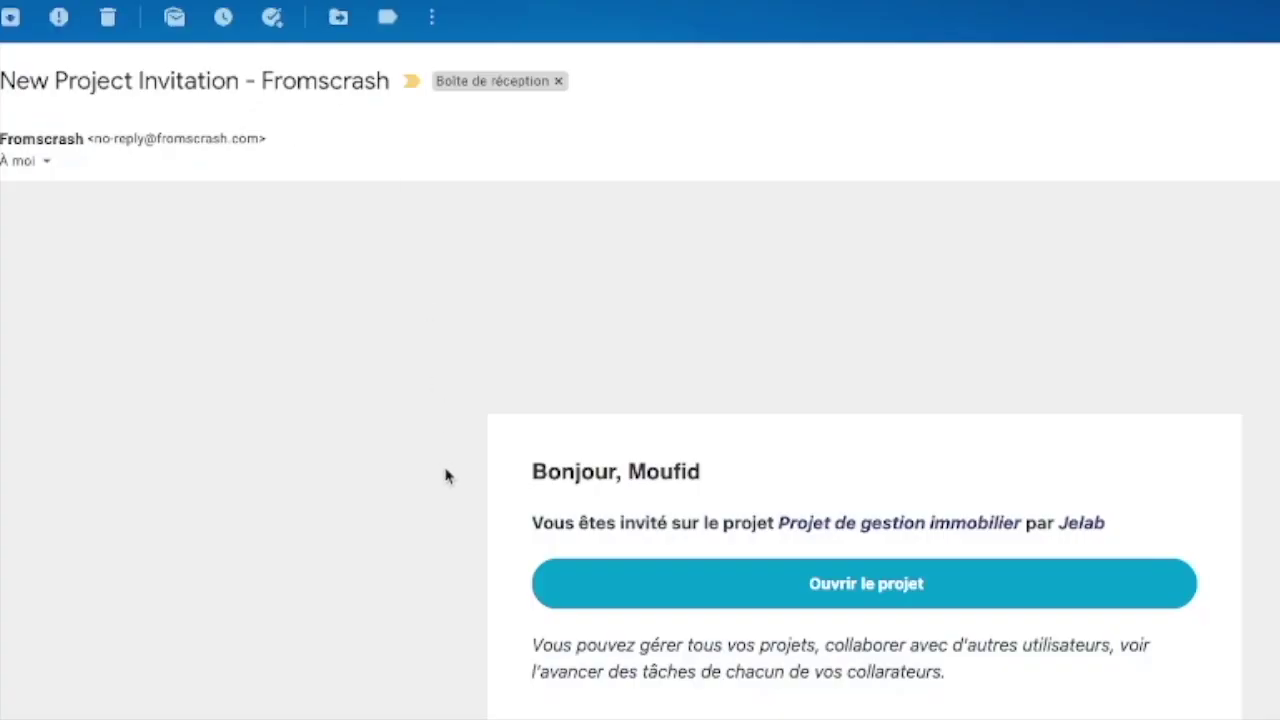
scroll(443, 471, "down", 2)
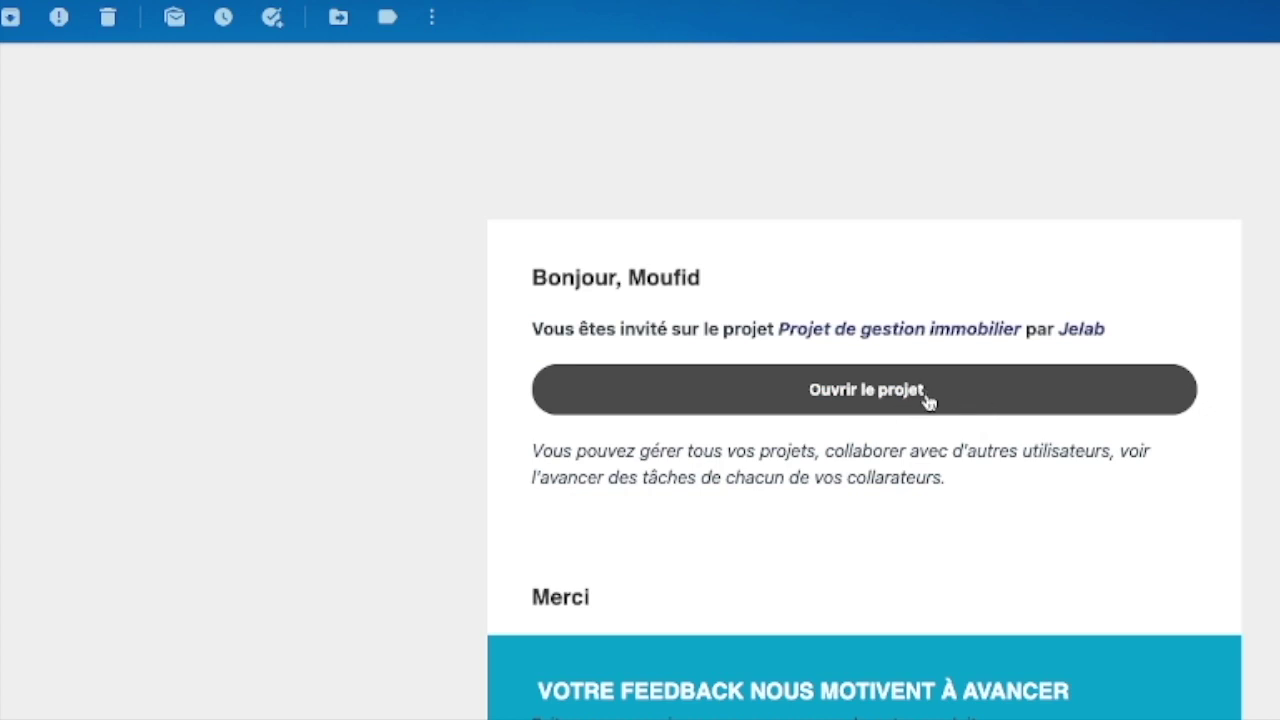
left_click(871, 391)
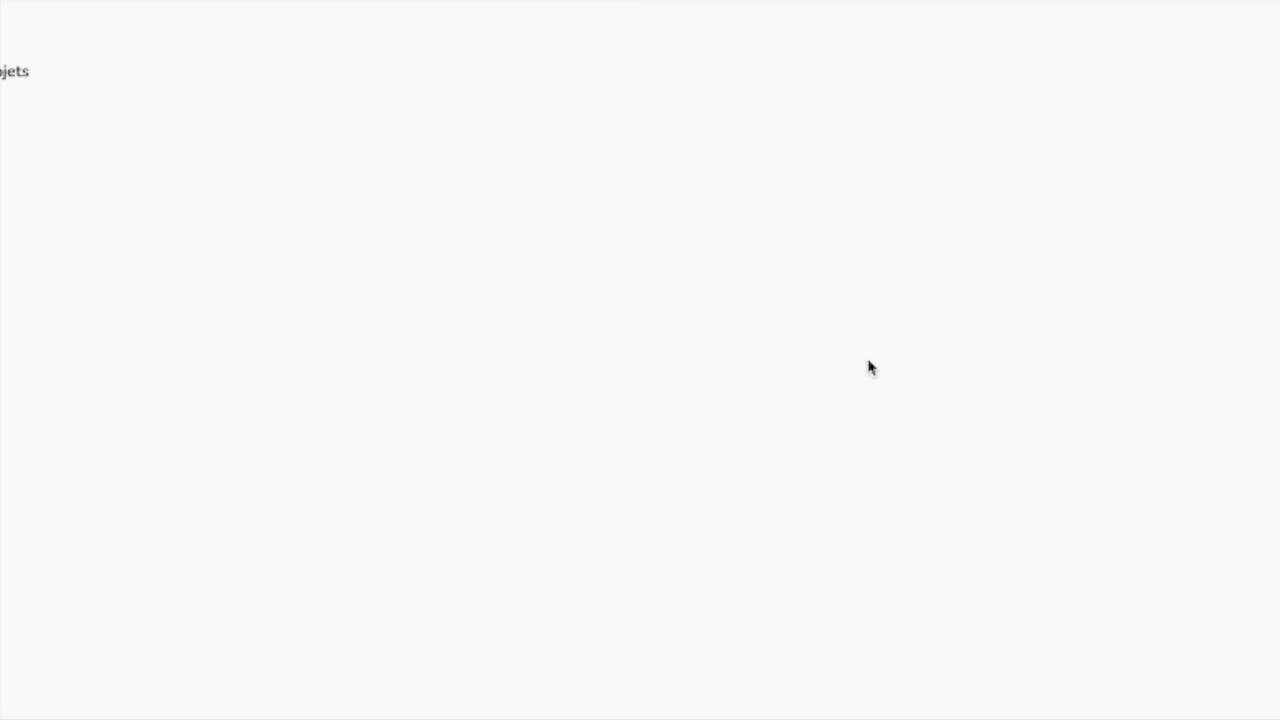
left_click(1244, 98)
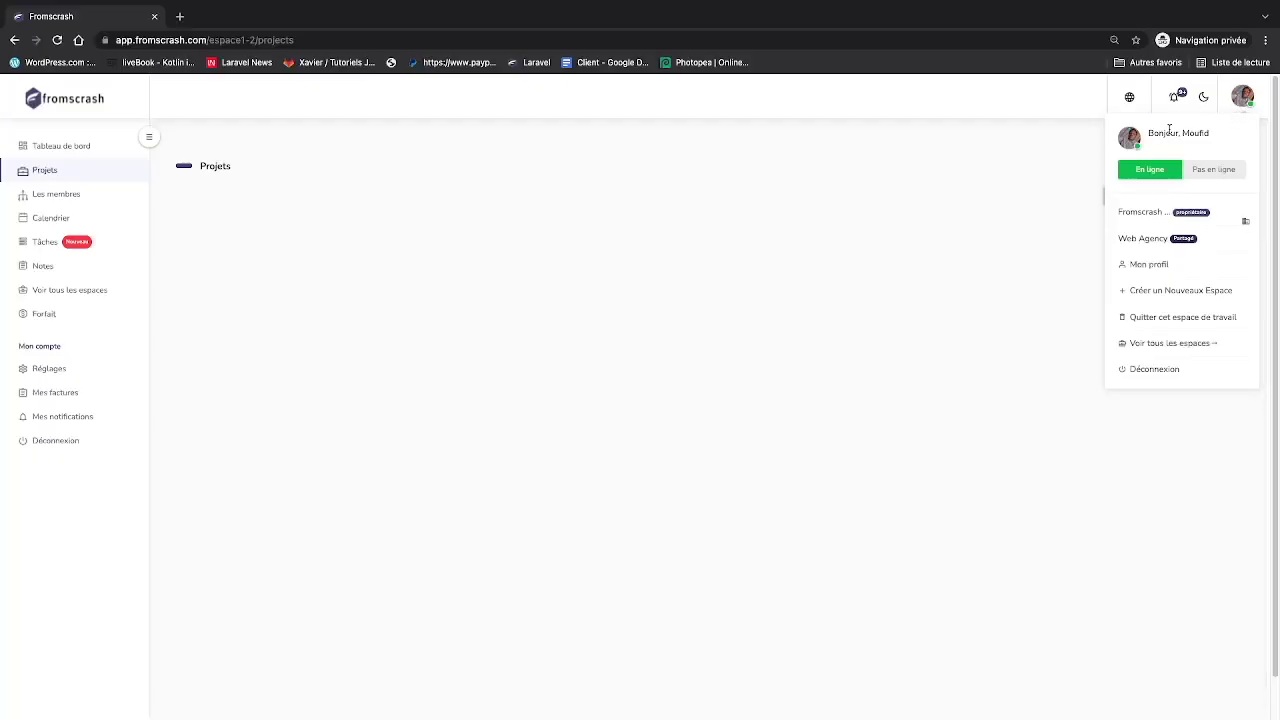
left_click(58, 40)
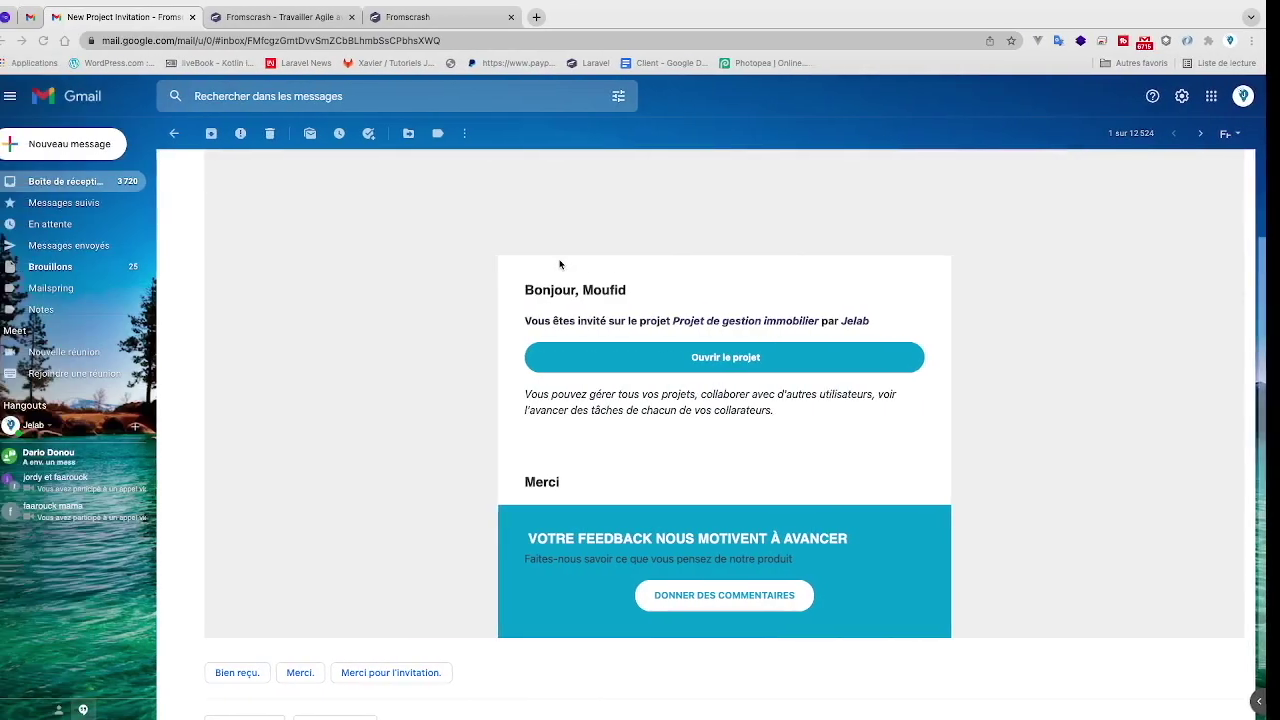
- Edit the project and rename it to 'Projet de gestion immobilier1'
left_click(320, 16)
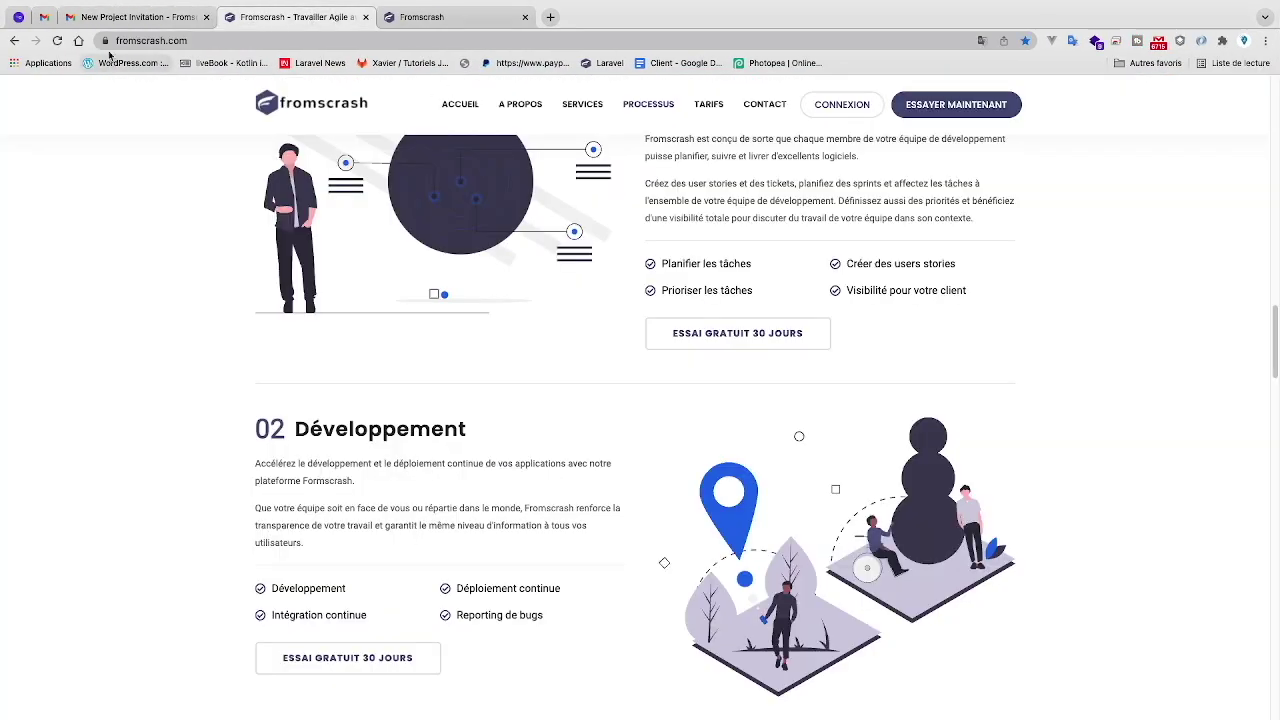
left_click(420, 17)
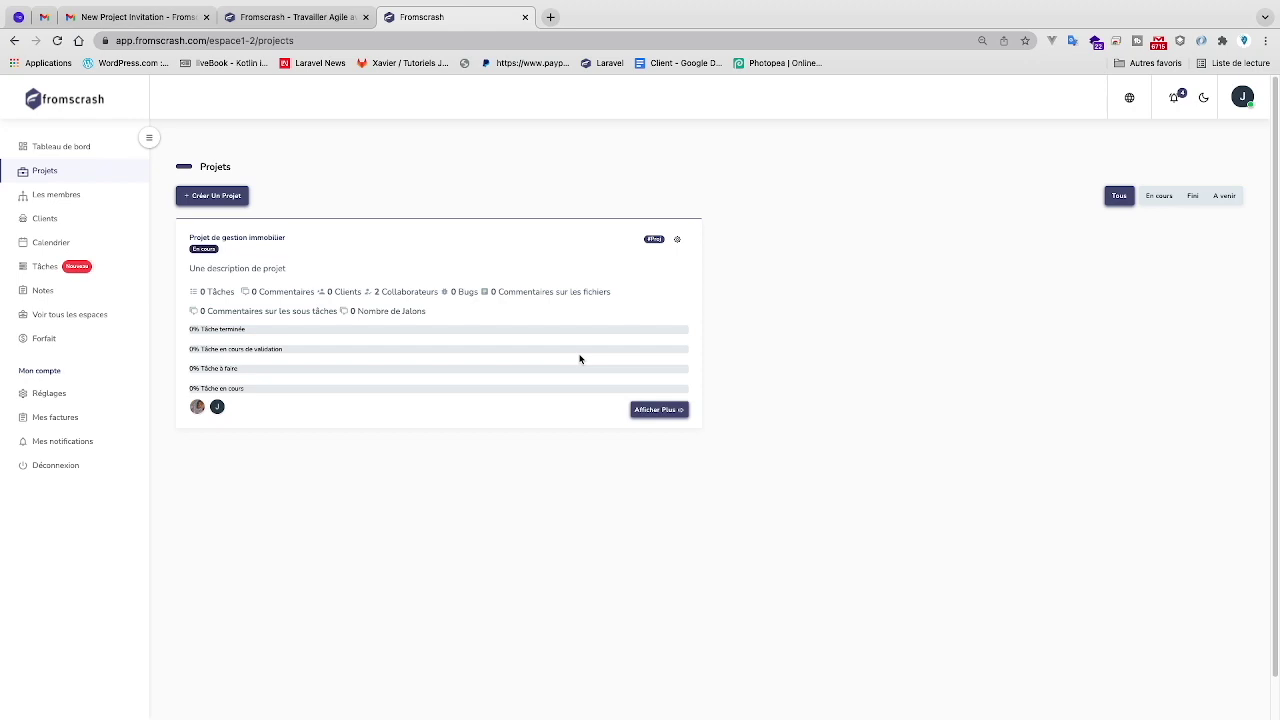
left_click(679, 241)
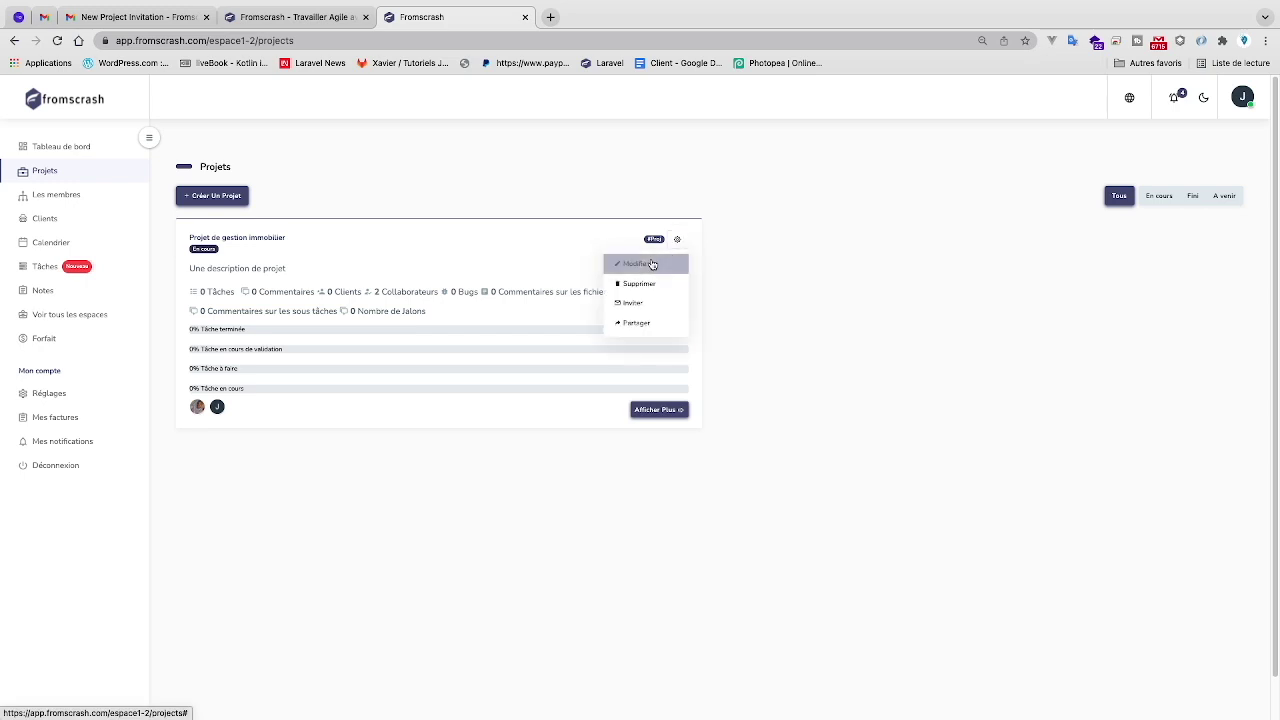
left_click(648, 263)
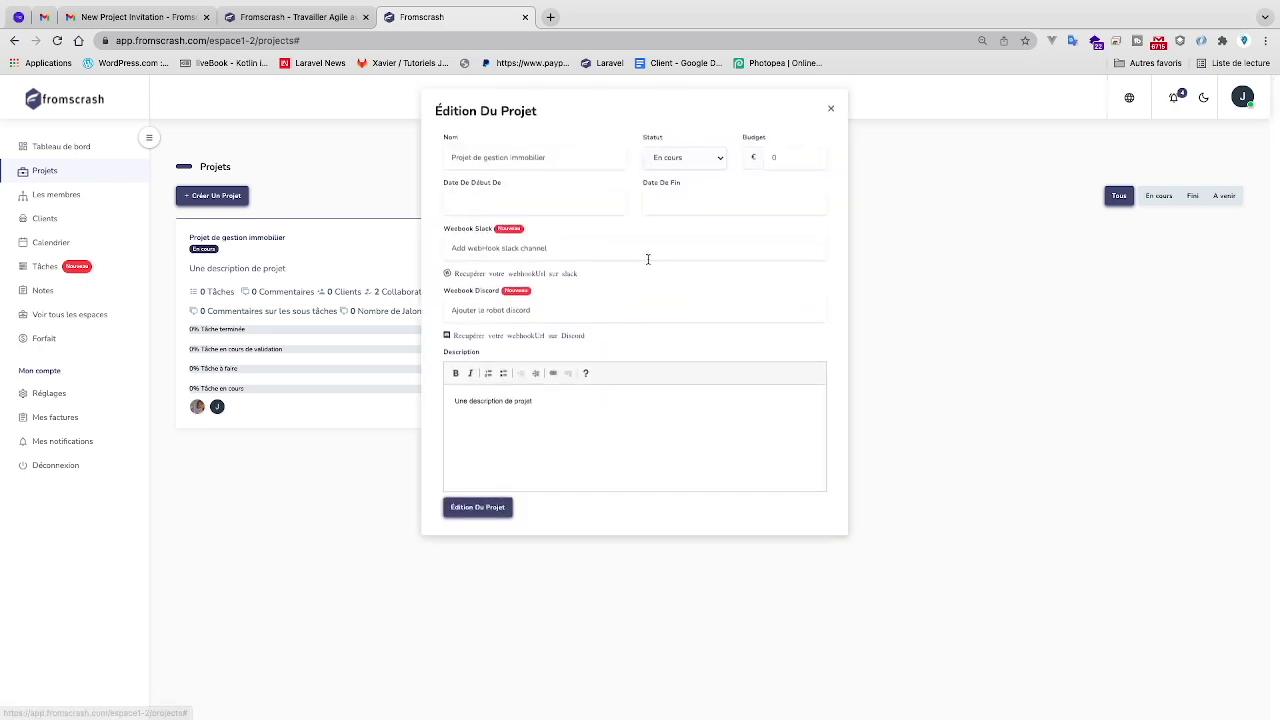
left_click(562, 160)
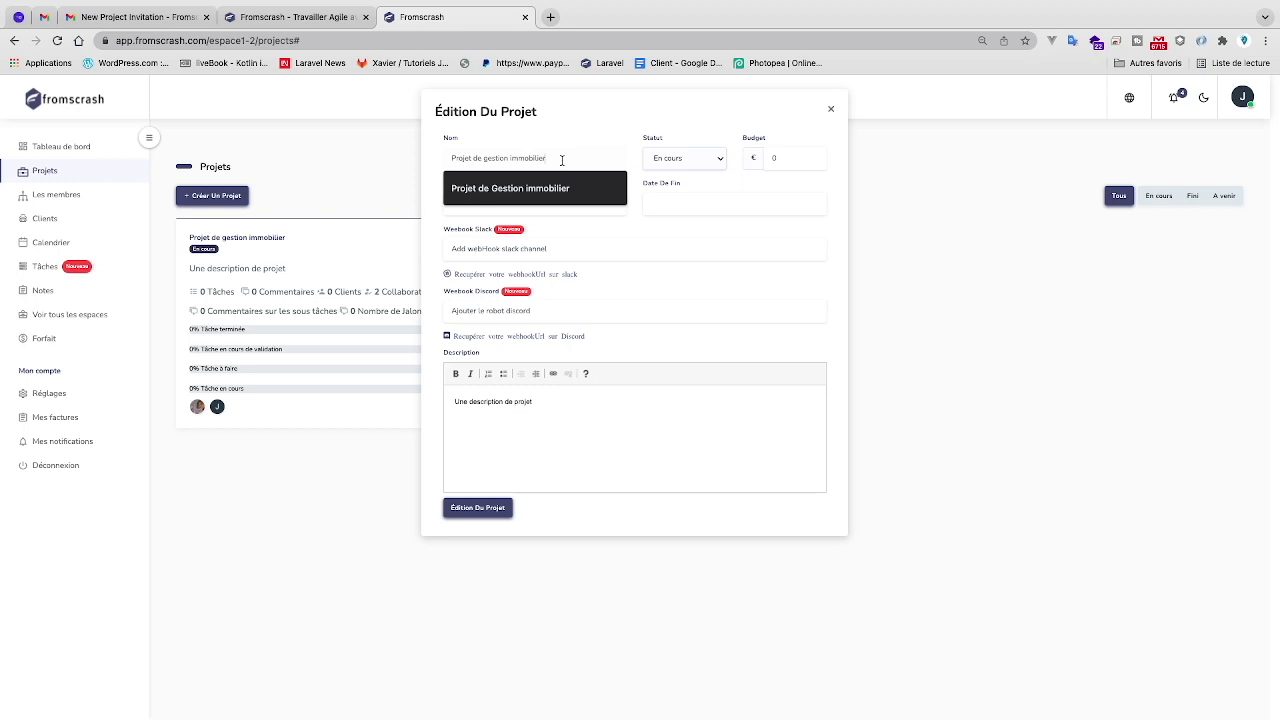
type("1")
- Set the project dates from 2022-01-01 to 2022-03-31 and save the changes
left_click(547, 200)
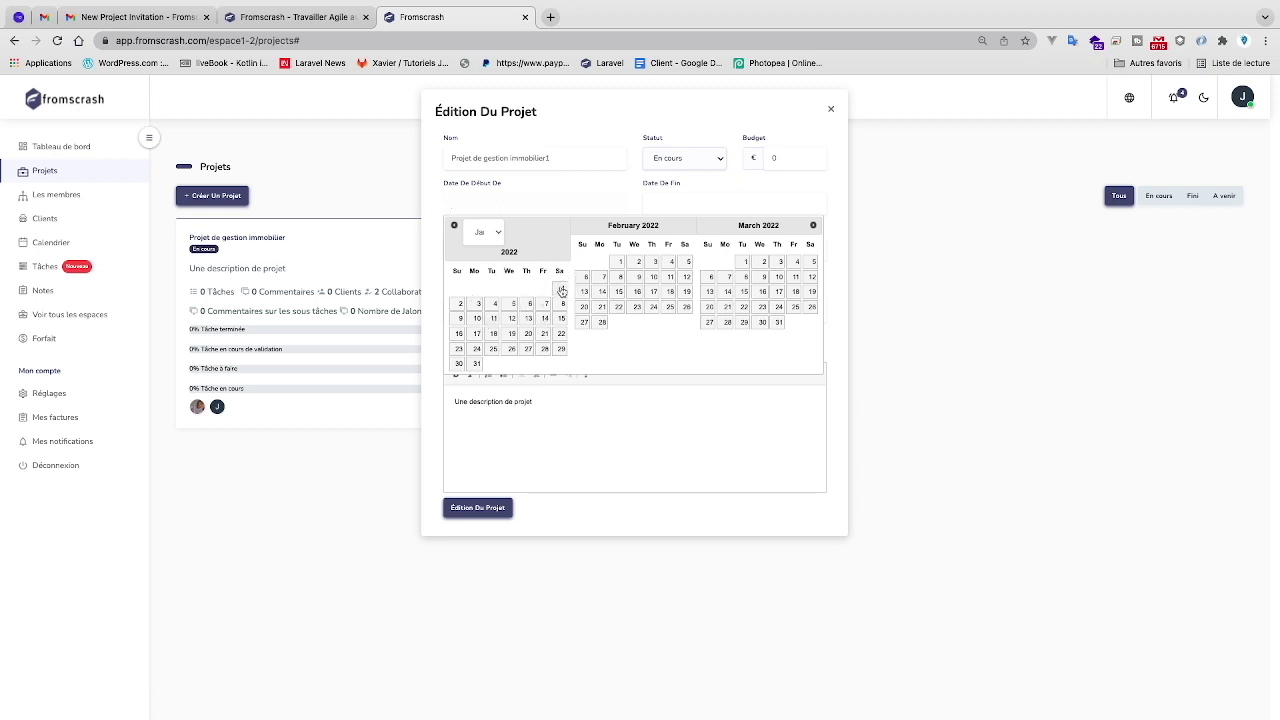
left_click(562, 288)
left_click(672, 204)
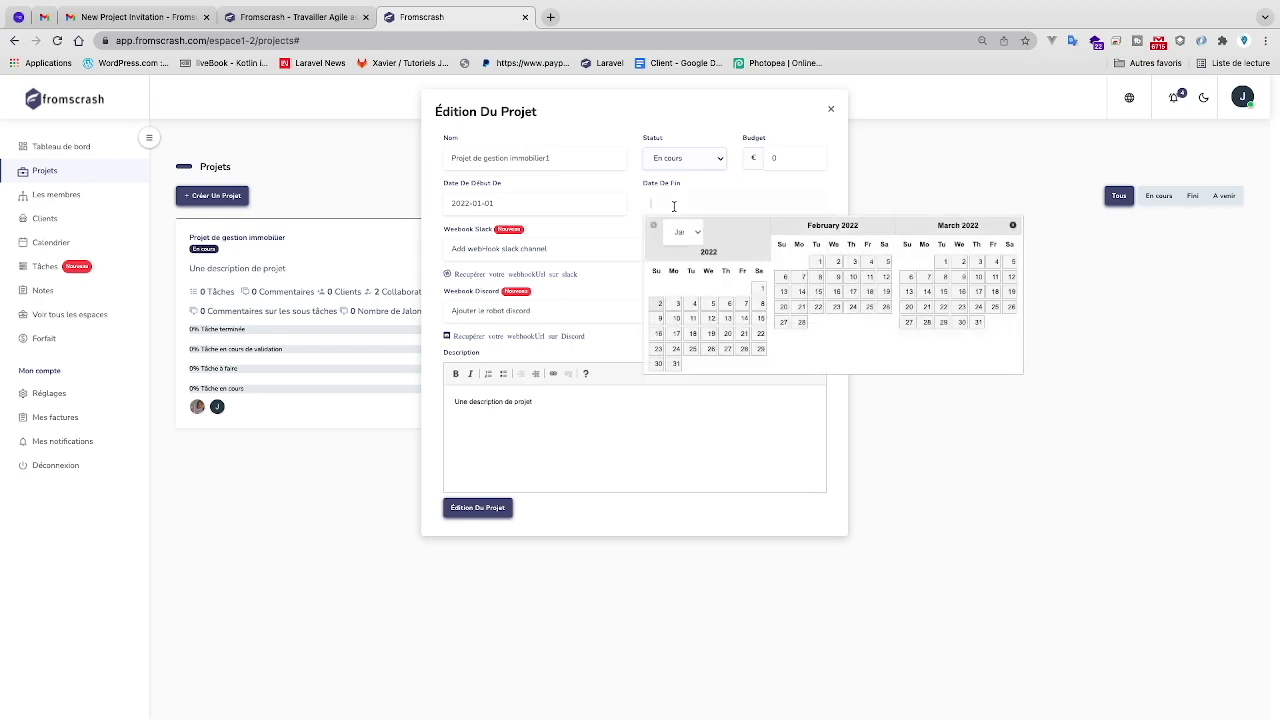
left_click(978, 324)
left_click(620, 249)
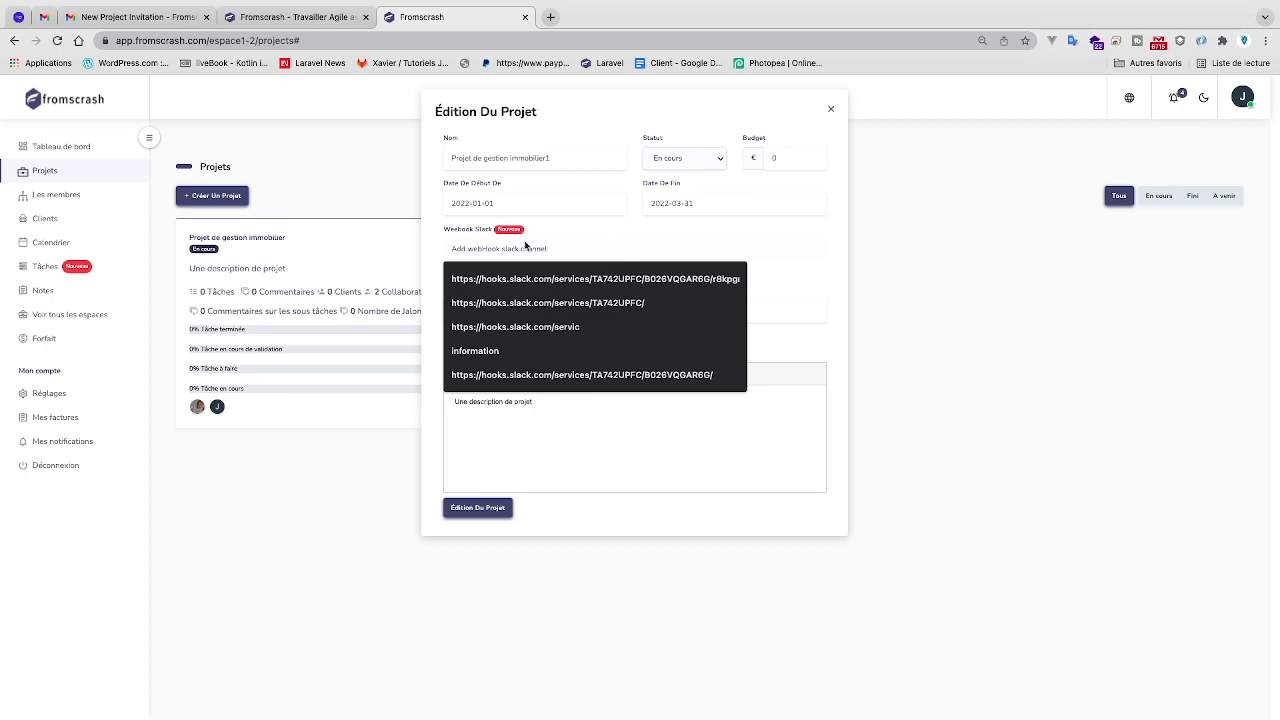
left_click(763, 306)
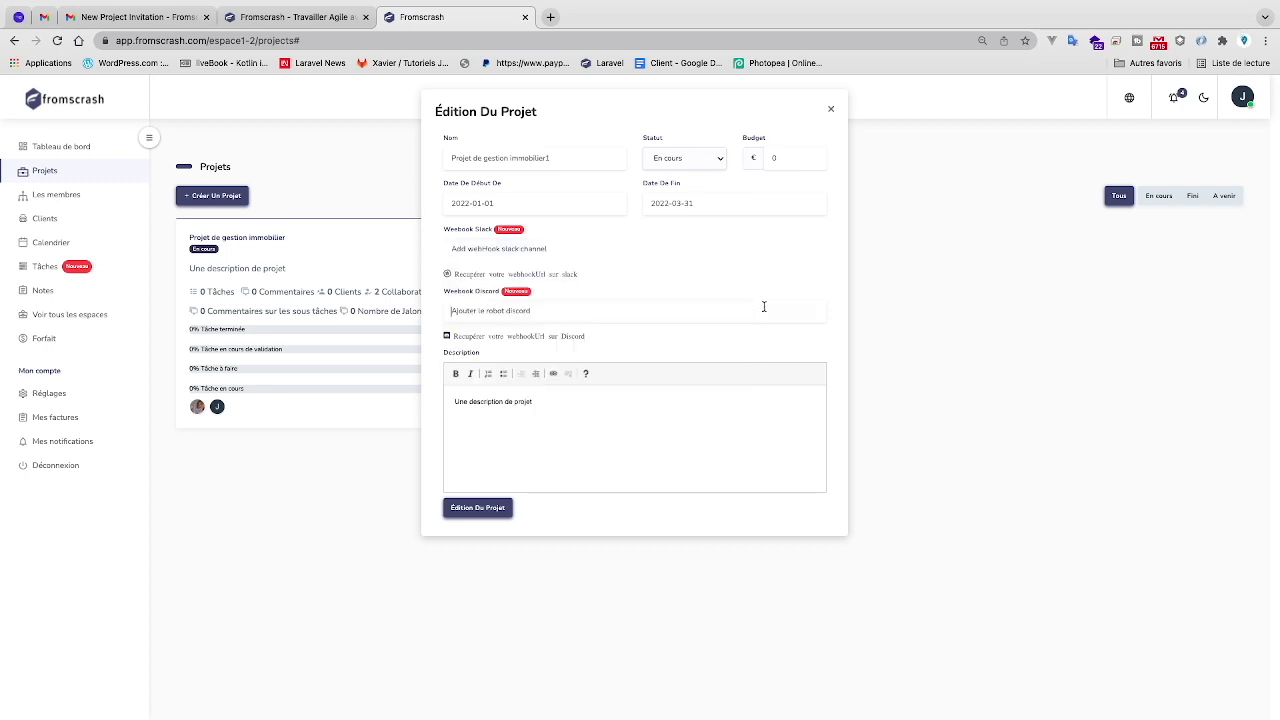
left_click(819, 342)
left_click(485, 512)
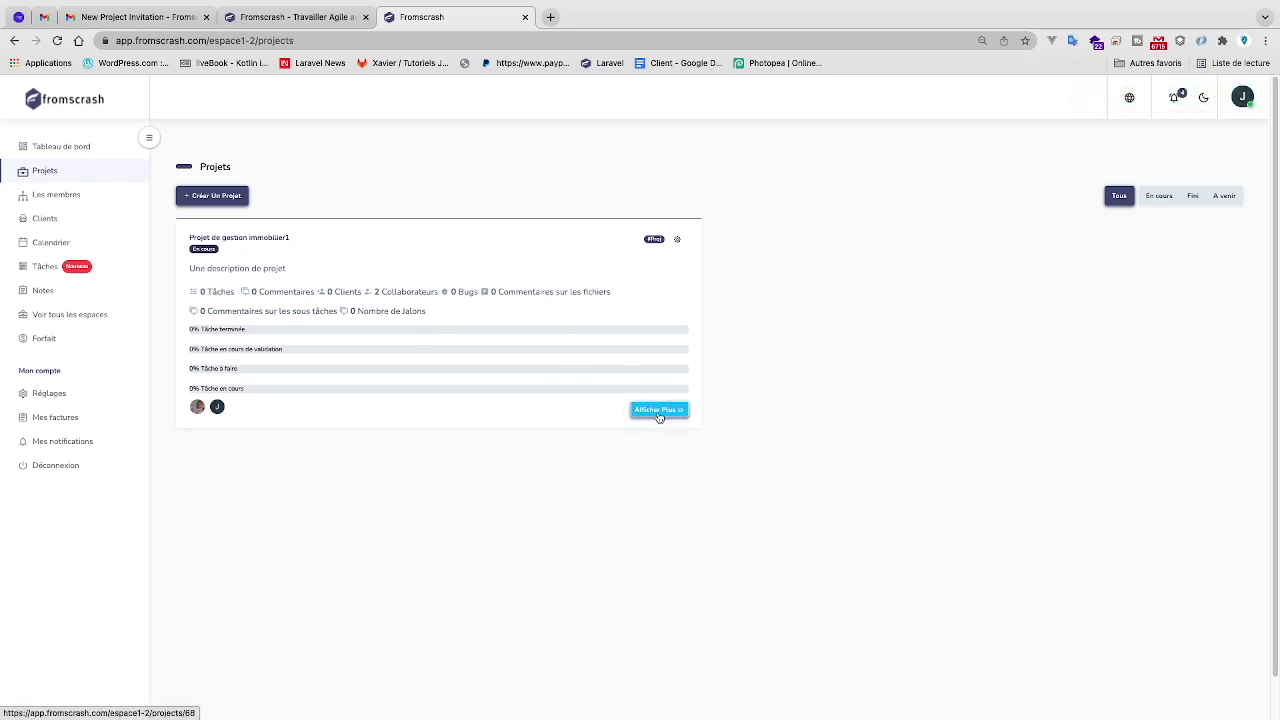
- Create a client with a name, saved e-mail and password, then return to Projets
left_click(678, 240)
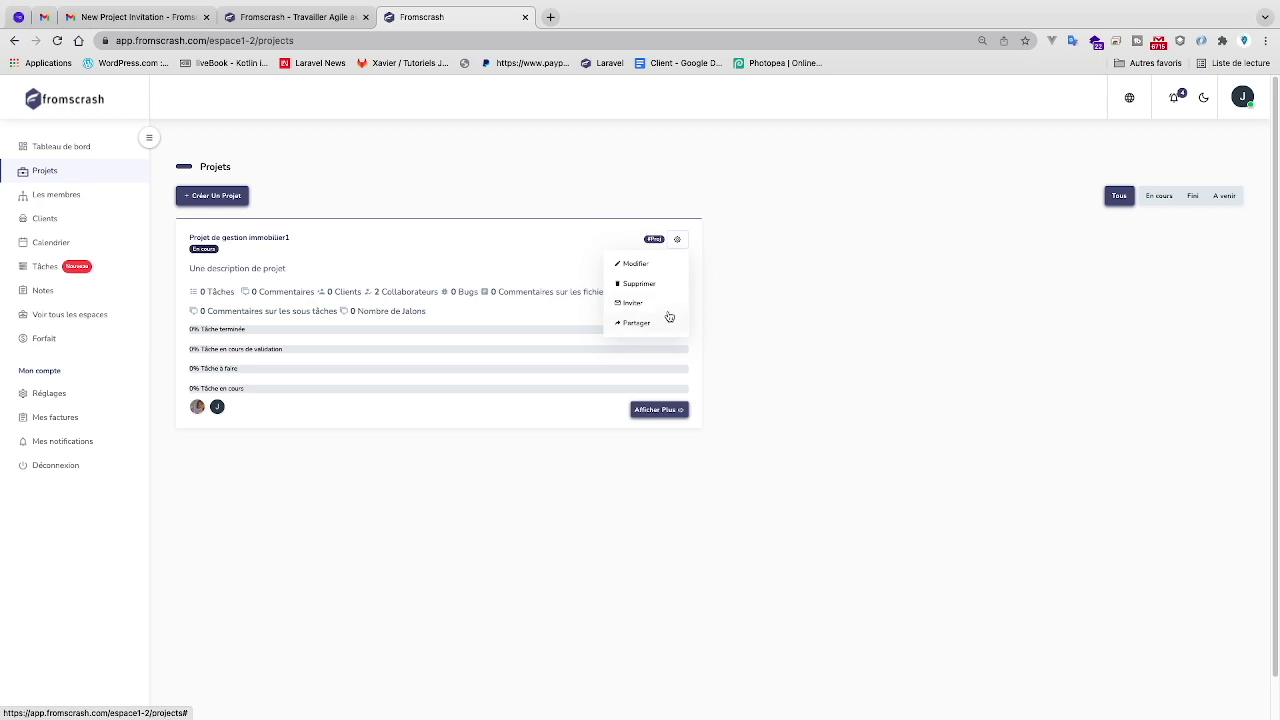
left_click(58, 221)
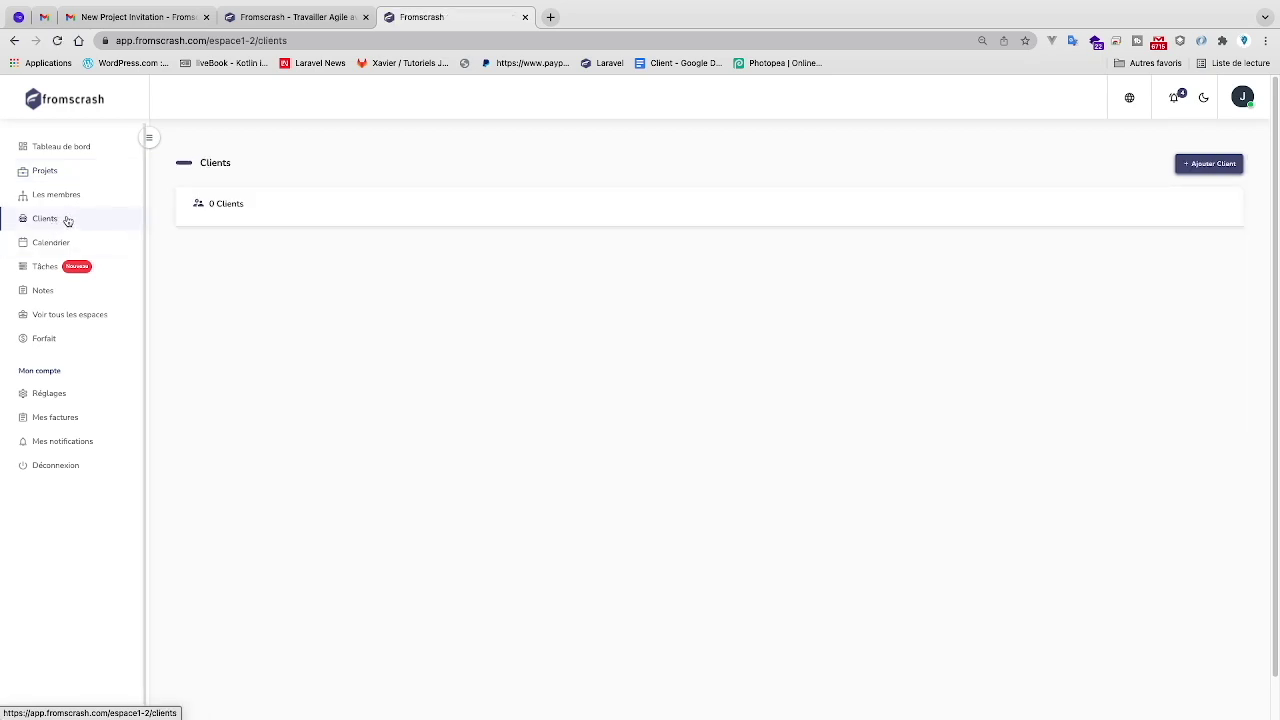
left_click(1209, 163)
left_click(717, 163)
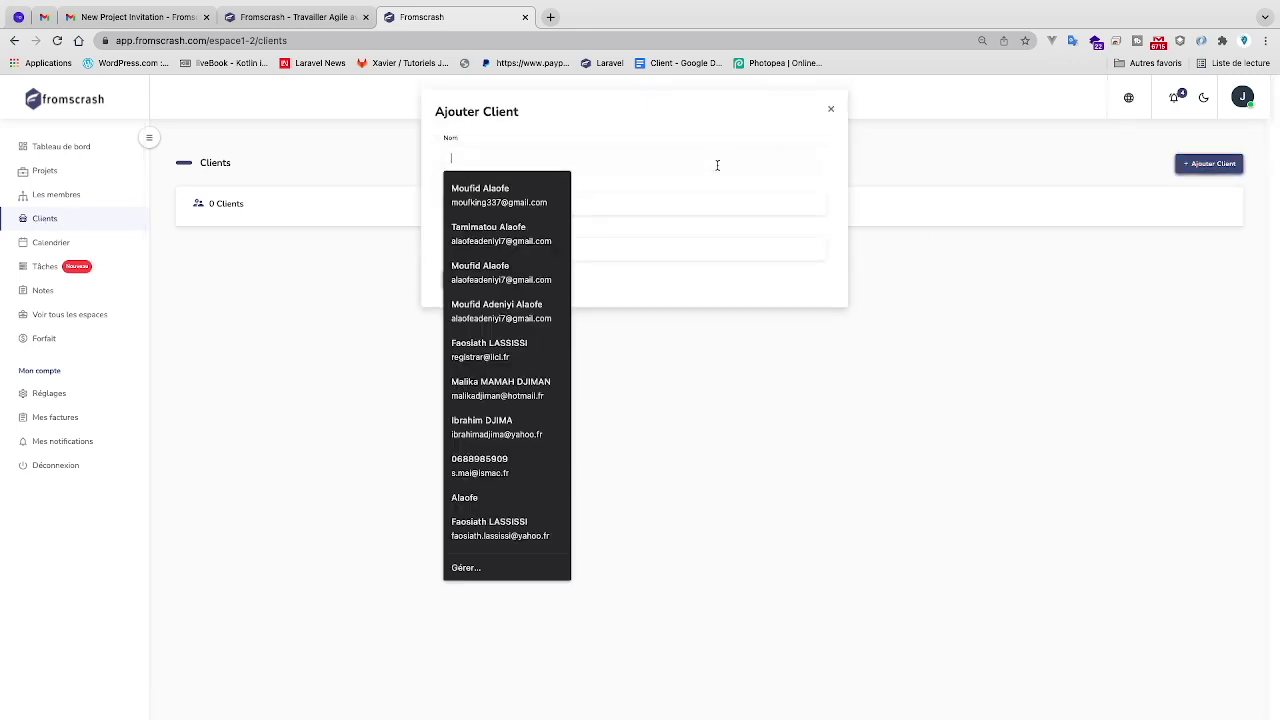
type("Monsieur Gorge")
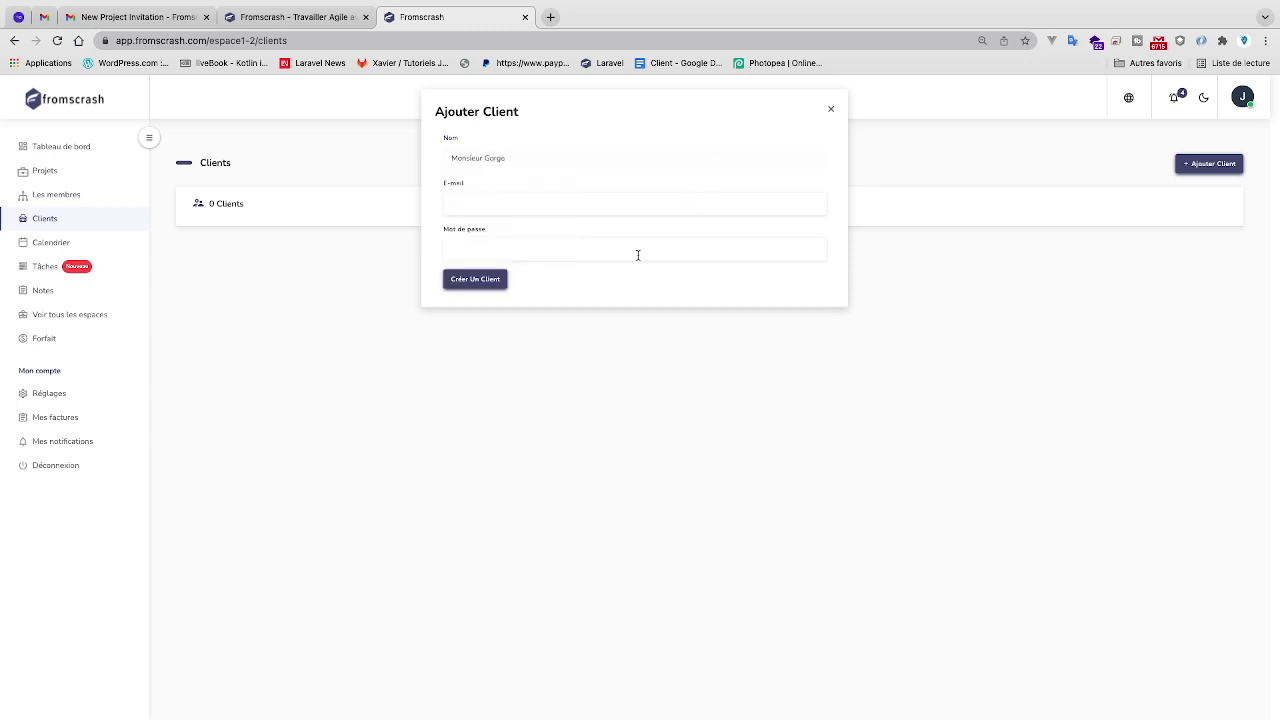
left_click(646, 205)
type("al")
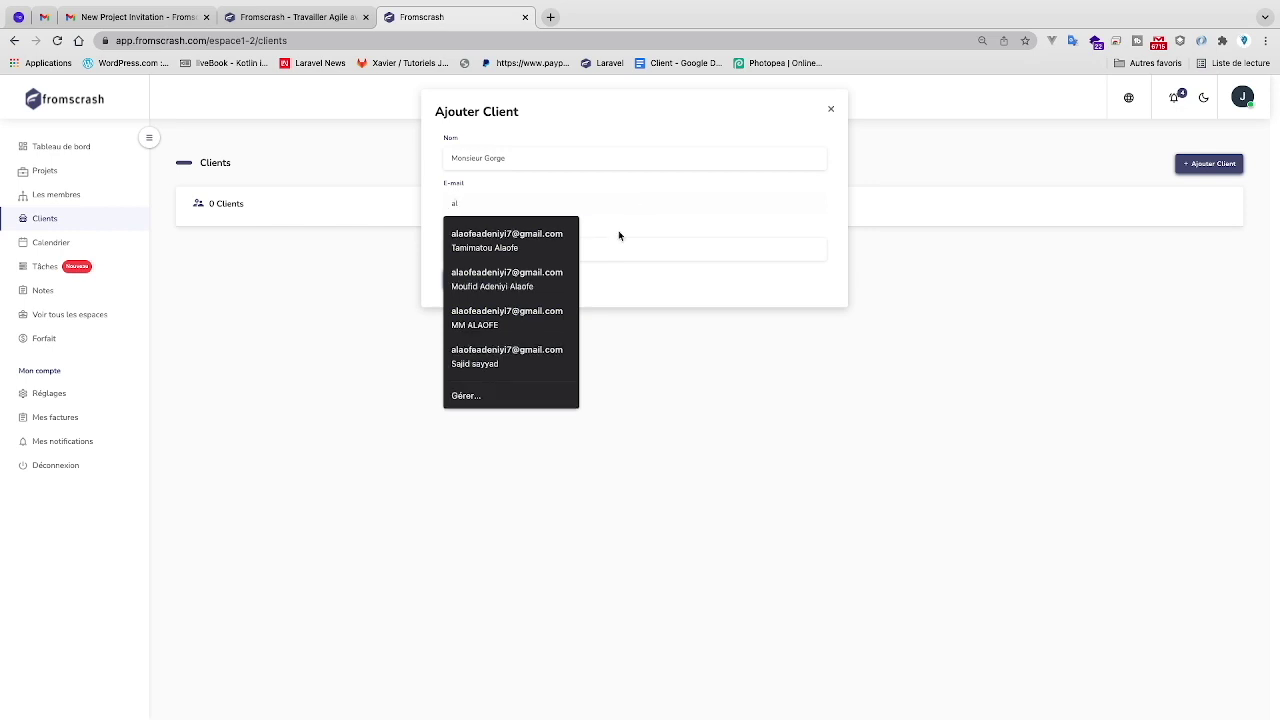
left_click(551, 234)
left_click(531, 248)
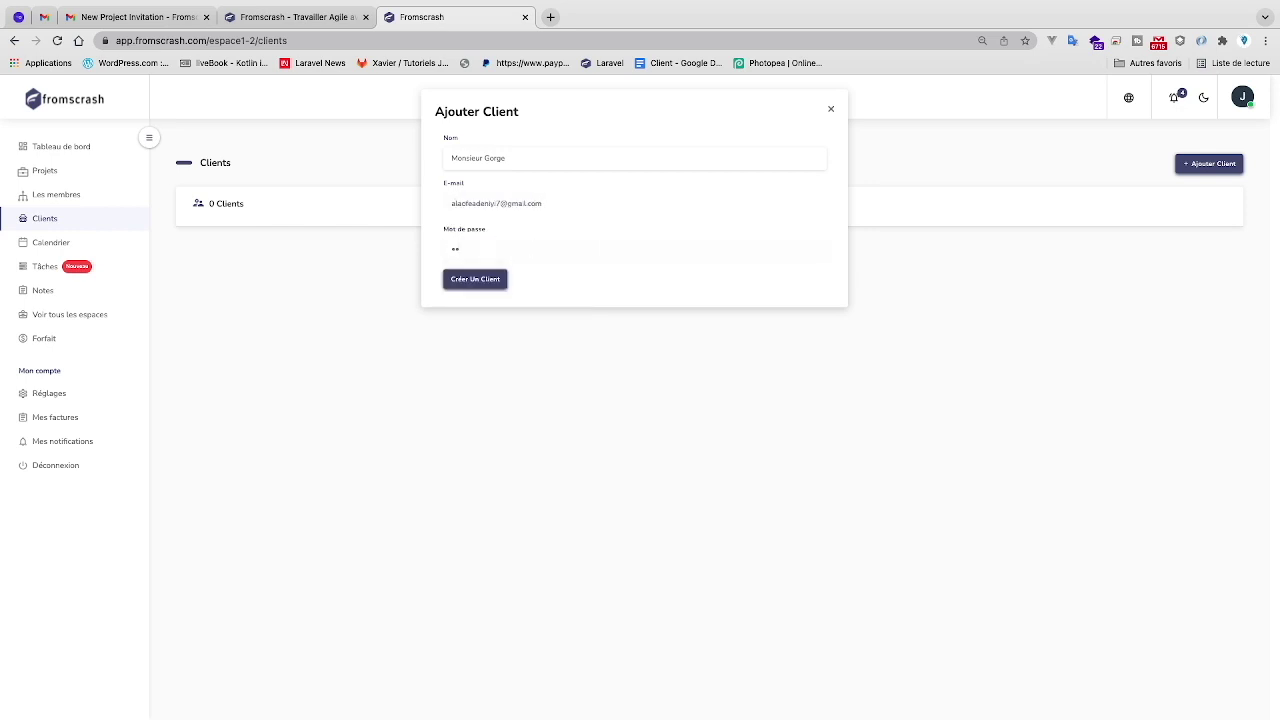
left_click(475, 279)
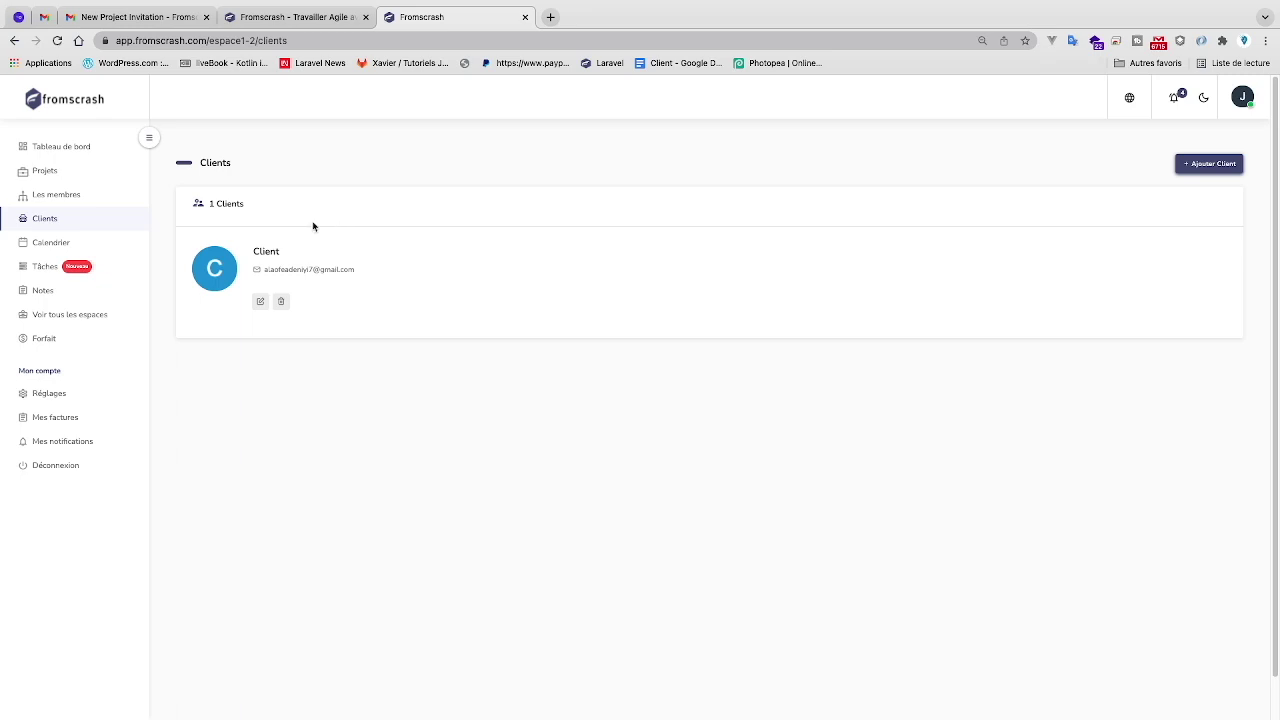
left_click(45, 171)
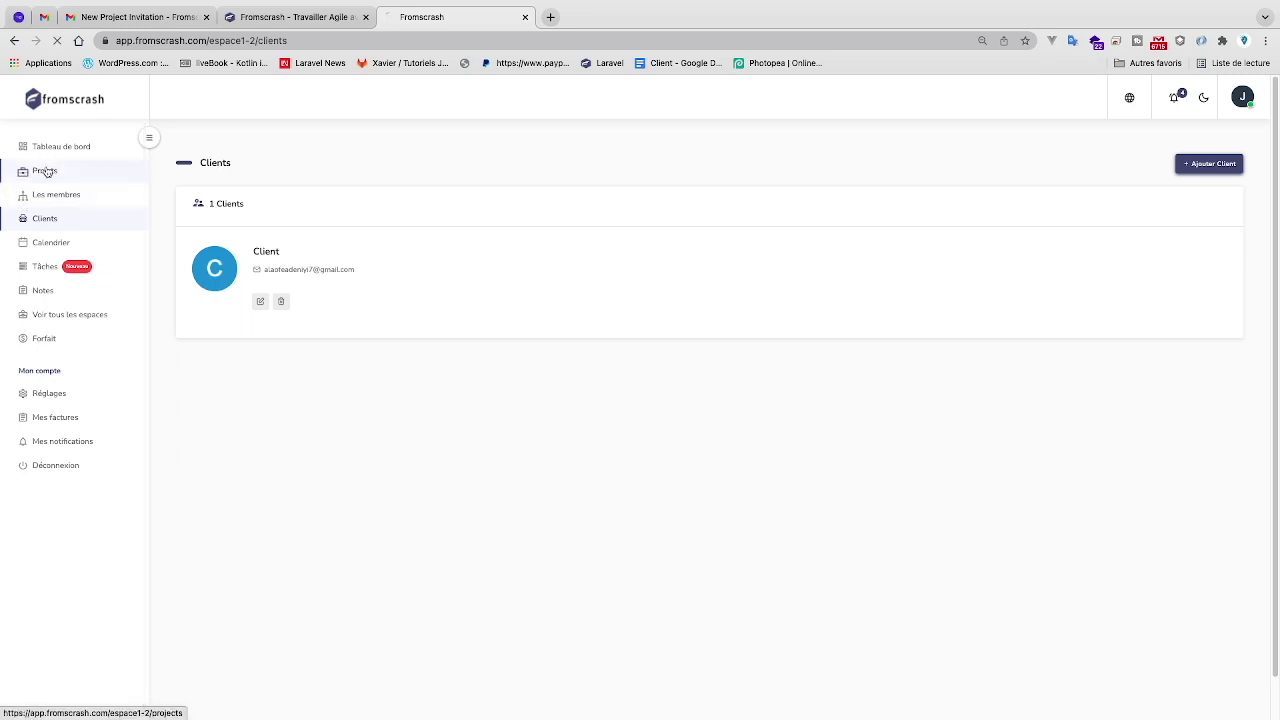
- From the project's options, share Projet de gestion immobilier1 with the client account chosen in the Clients dropdown
left_click(678, 240)
left_click(634, 325)
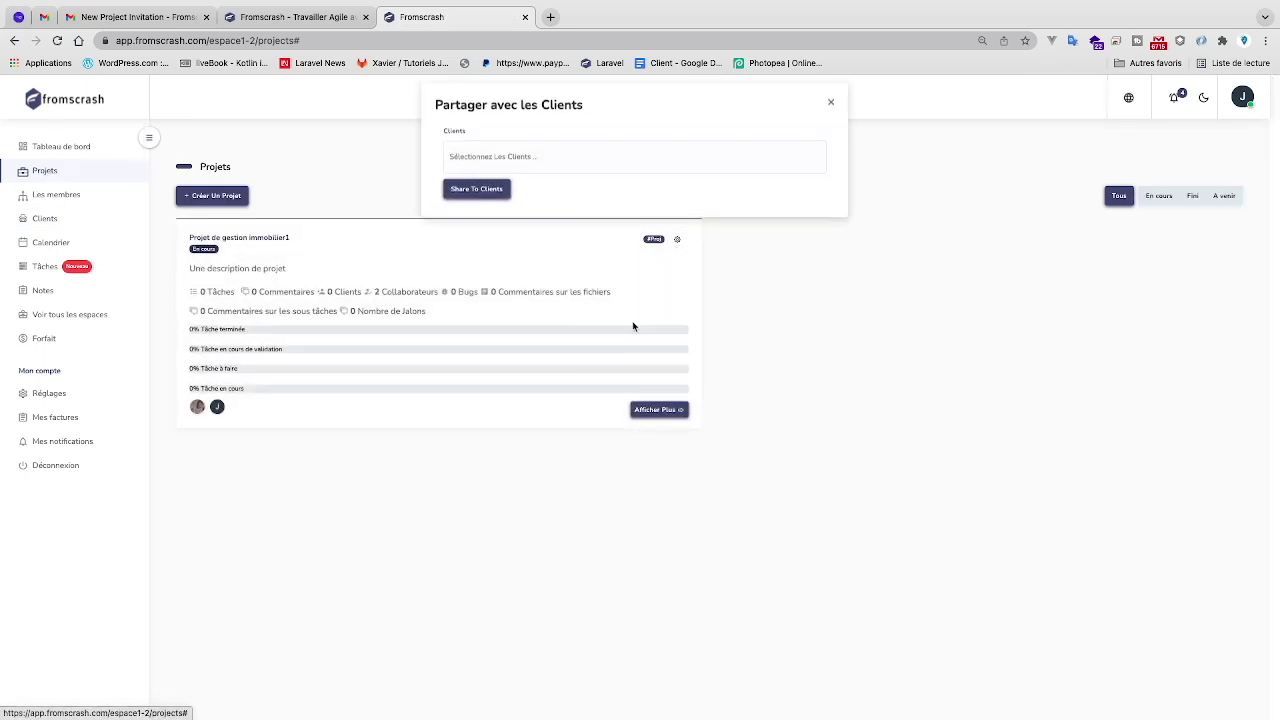
left_click(575, 163)
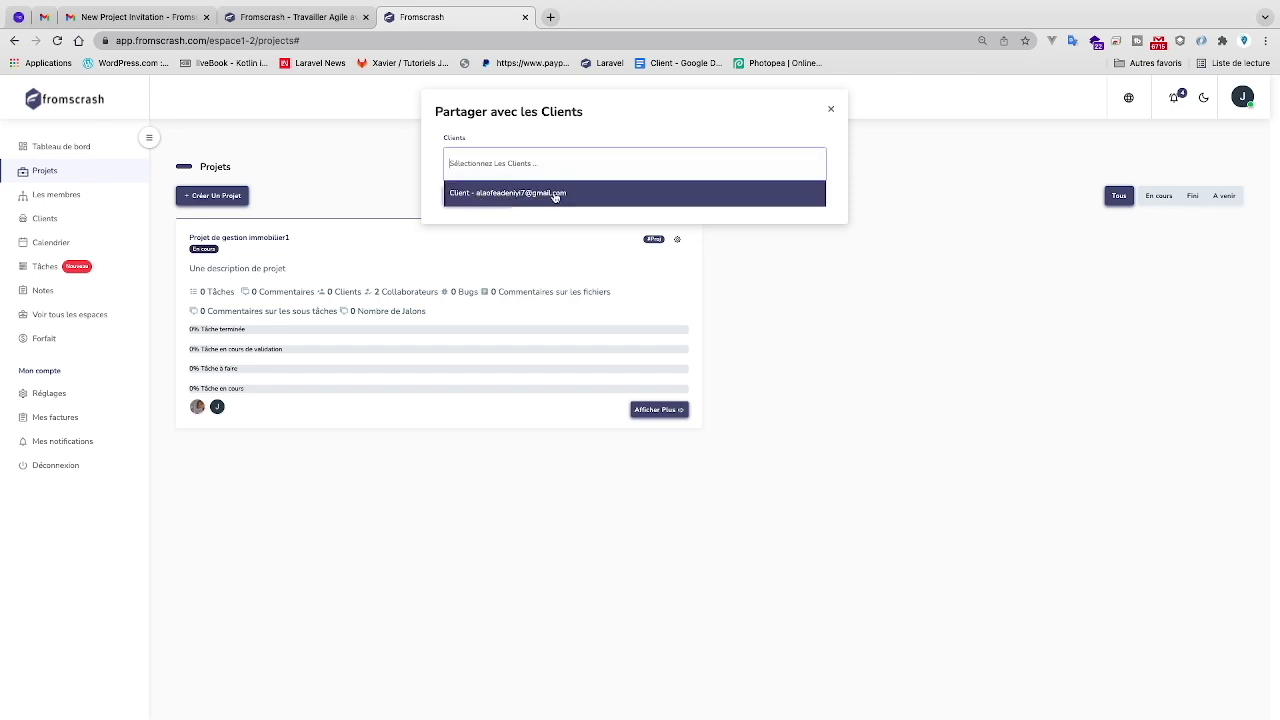
left_click(555, 194)
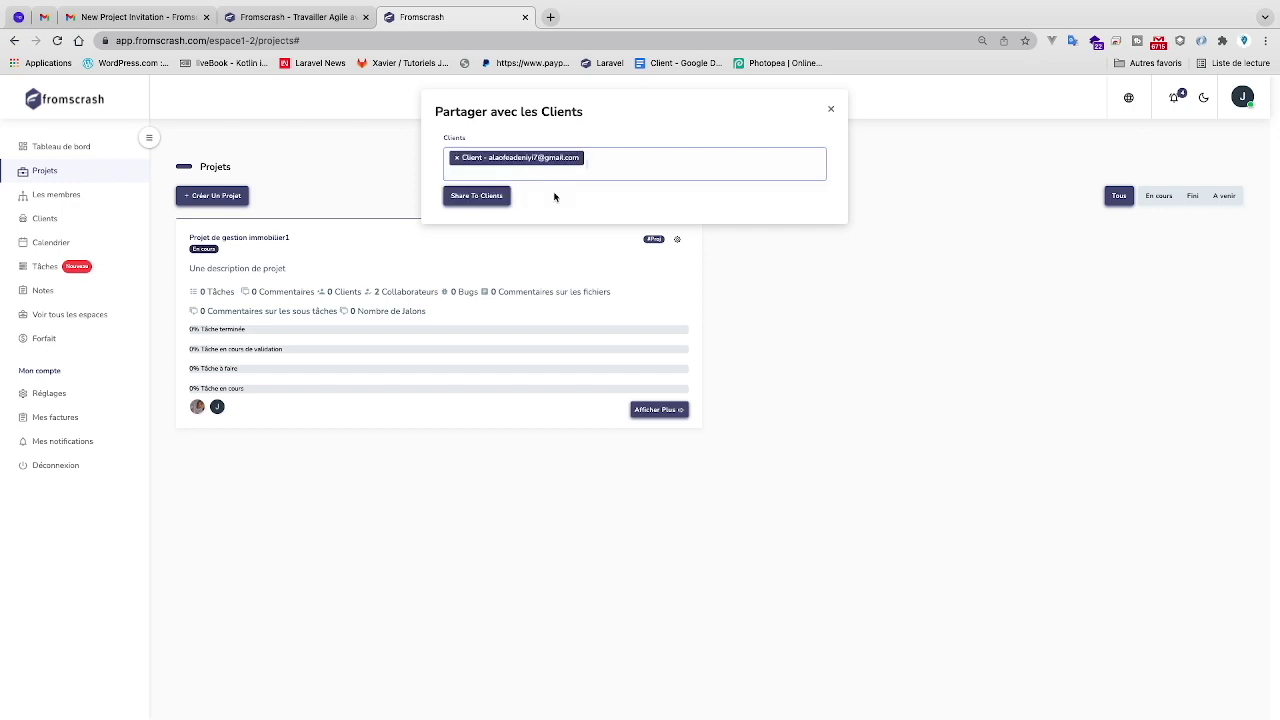
left_click(610, 172)
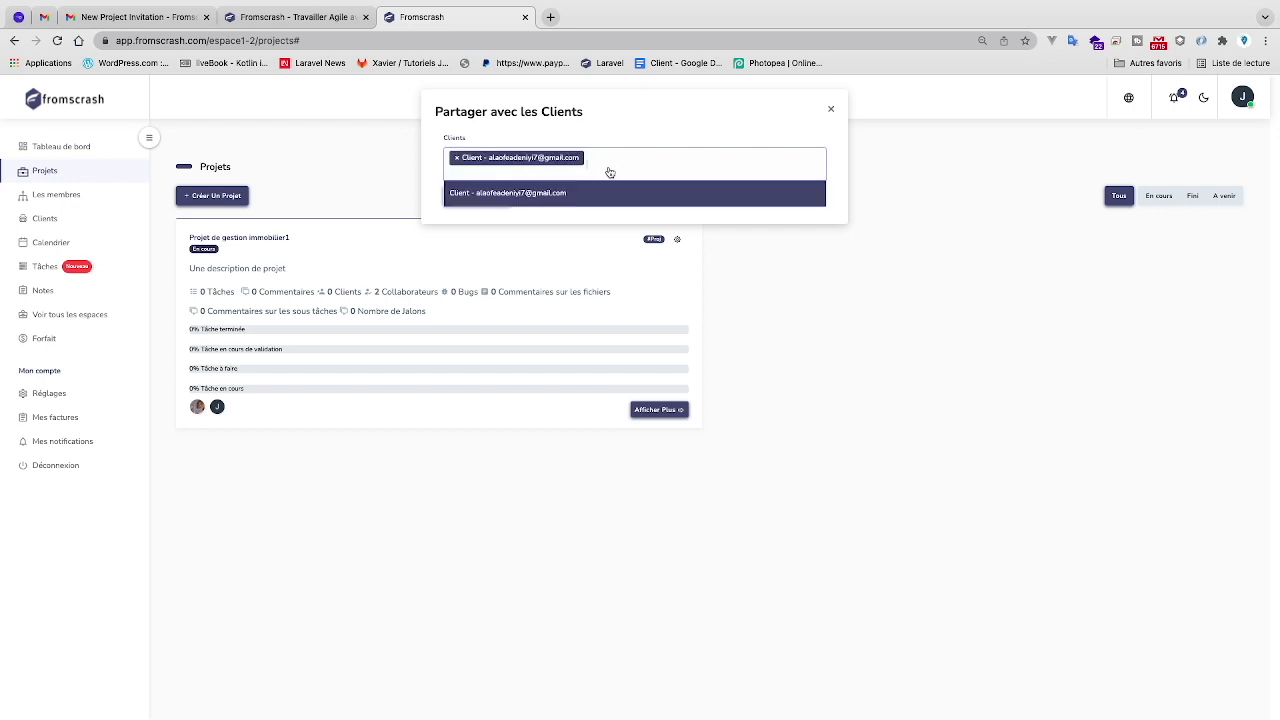
left_click(778, 132)
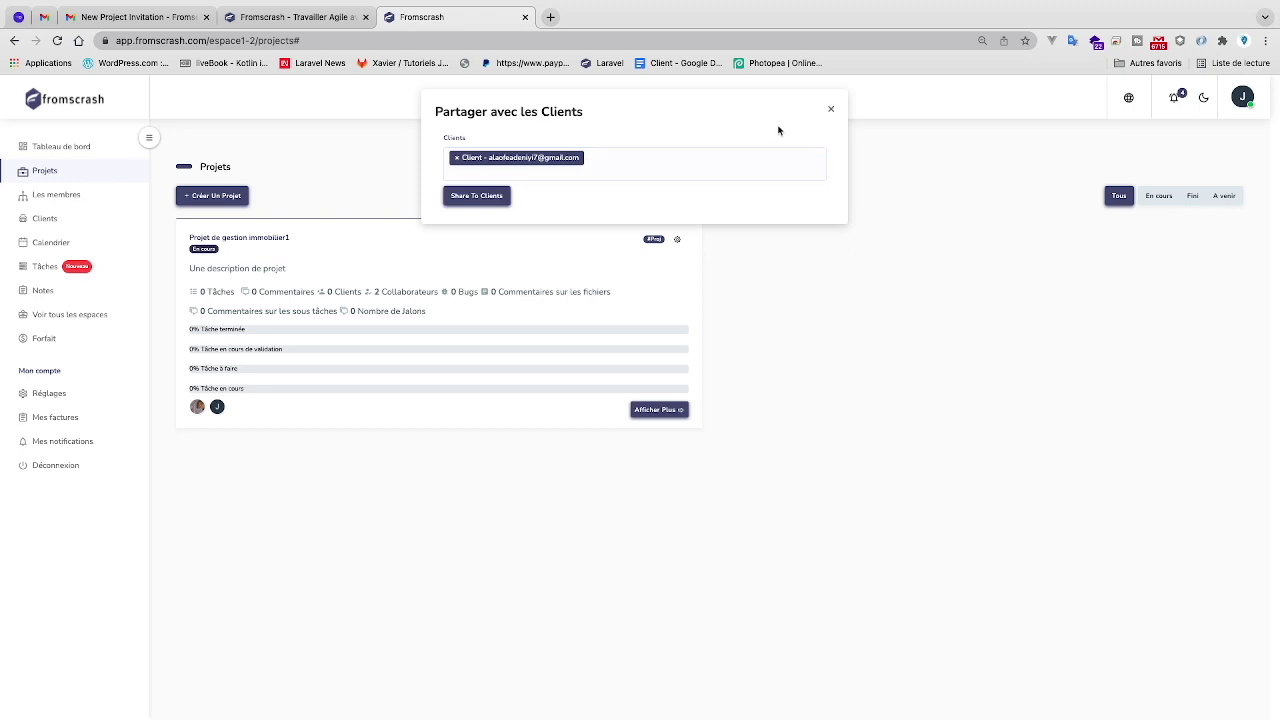
left_click(478, 197)
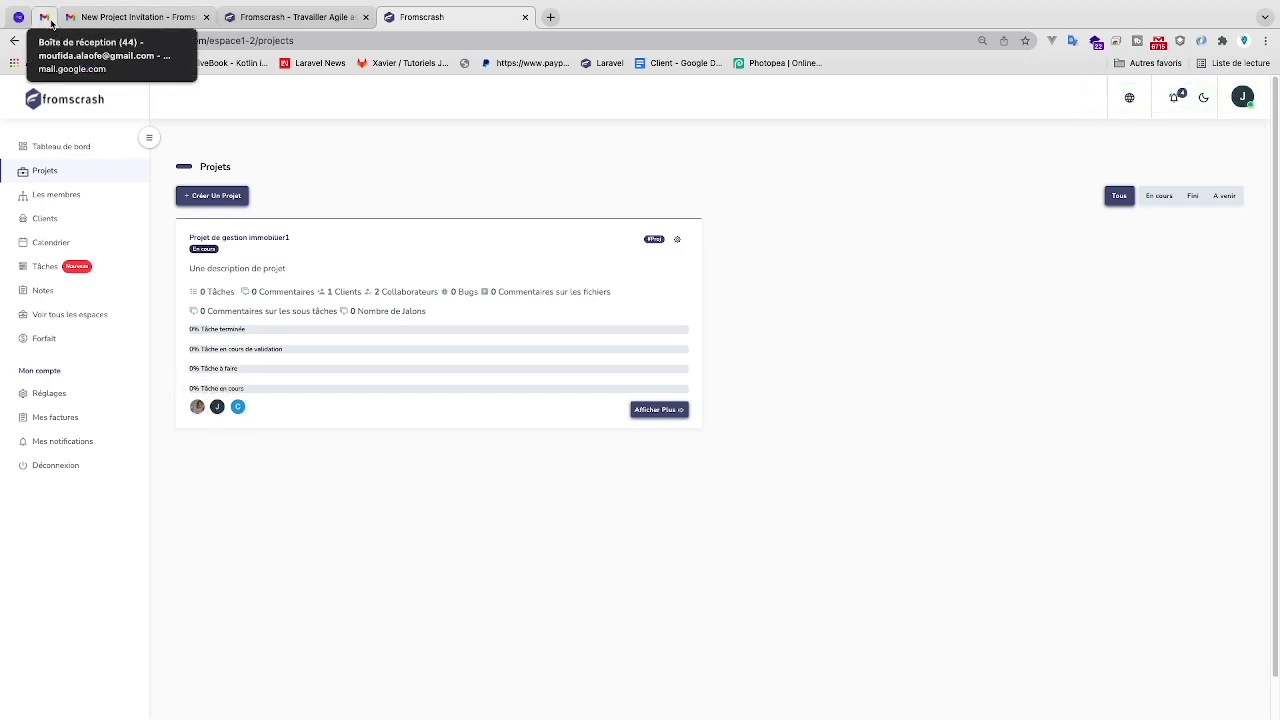
- In Gmail, switch to the client's Google account and read the New Project Share - Fromscrash e-mail
left_click(104, 18)
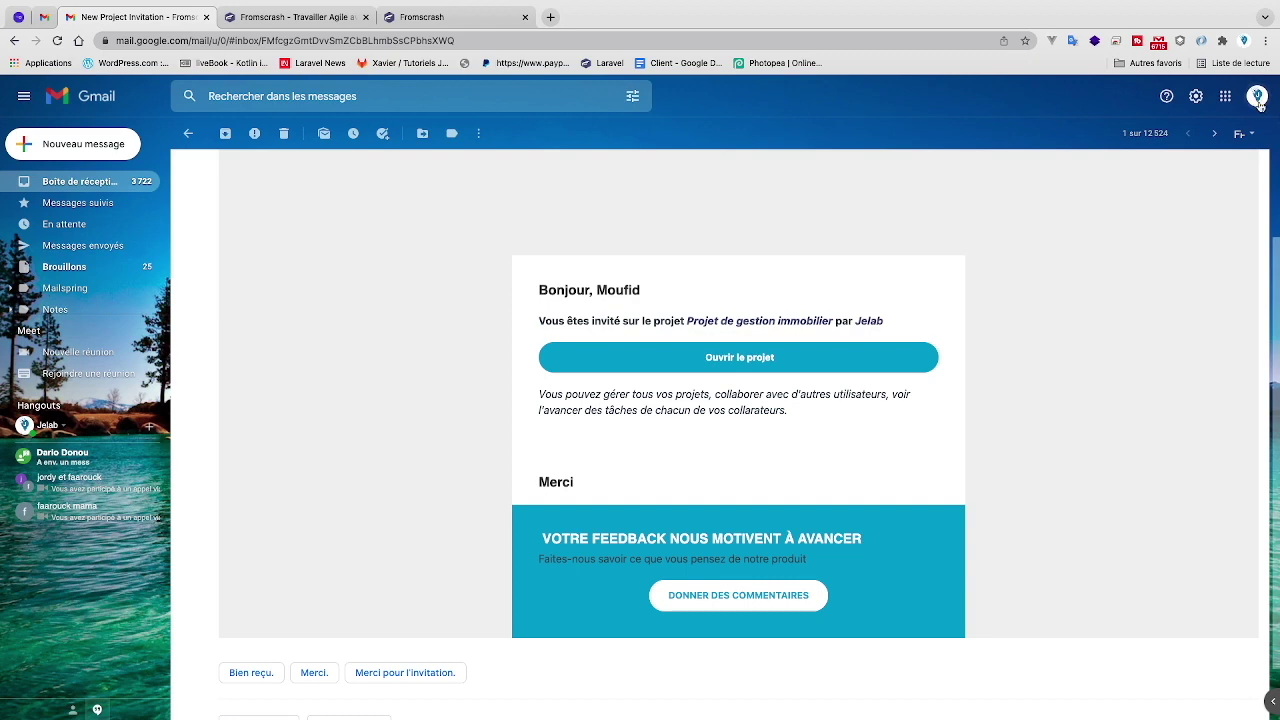
left_click(1259, 101)
left_click(1152, 286)
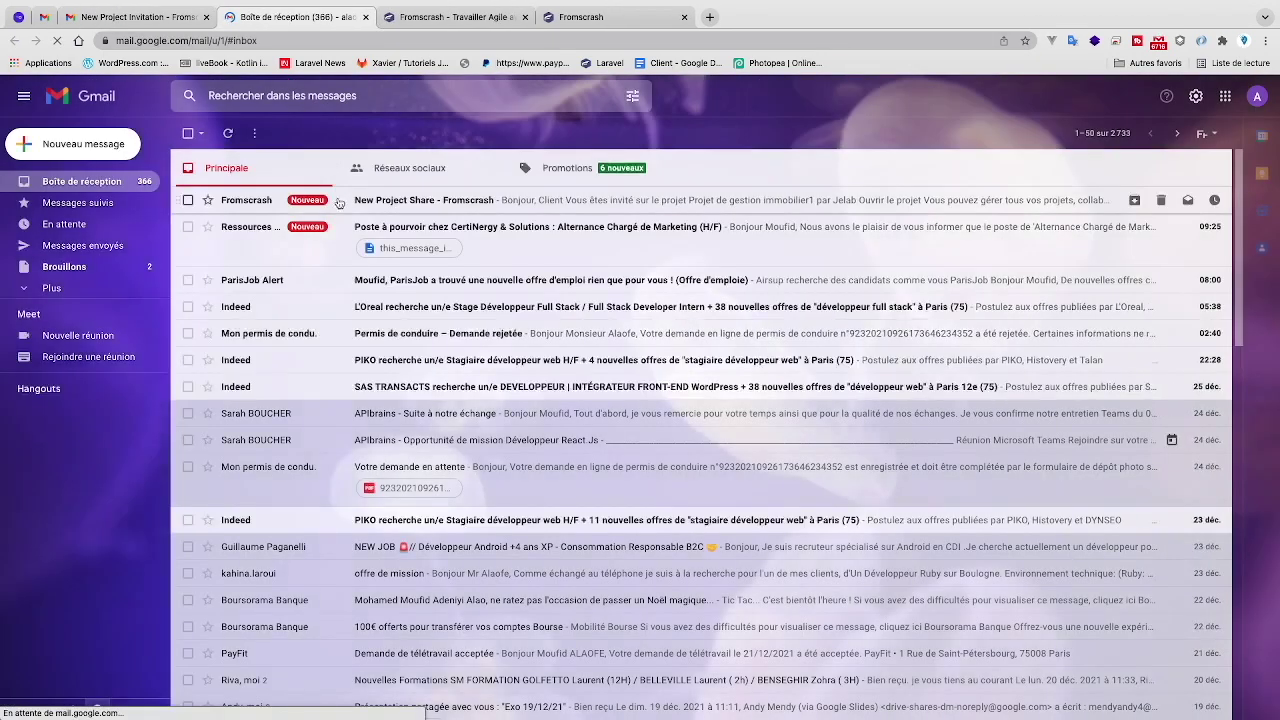
left_click(350, 201)
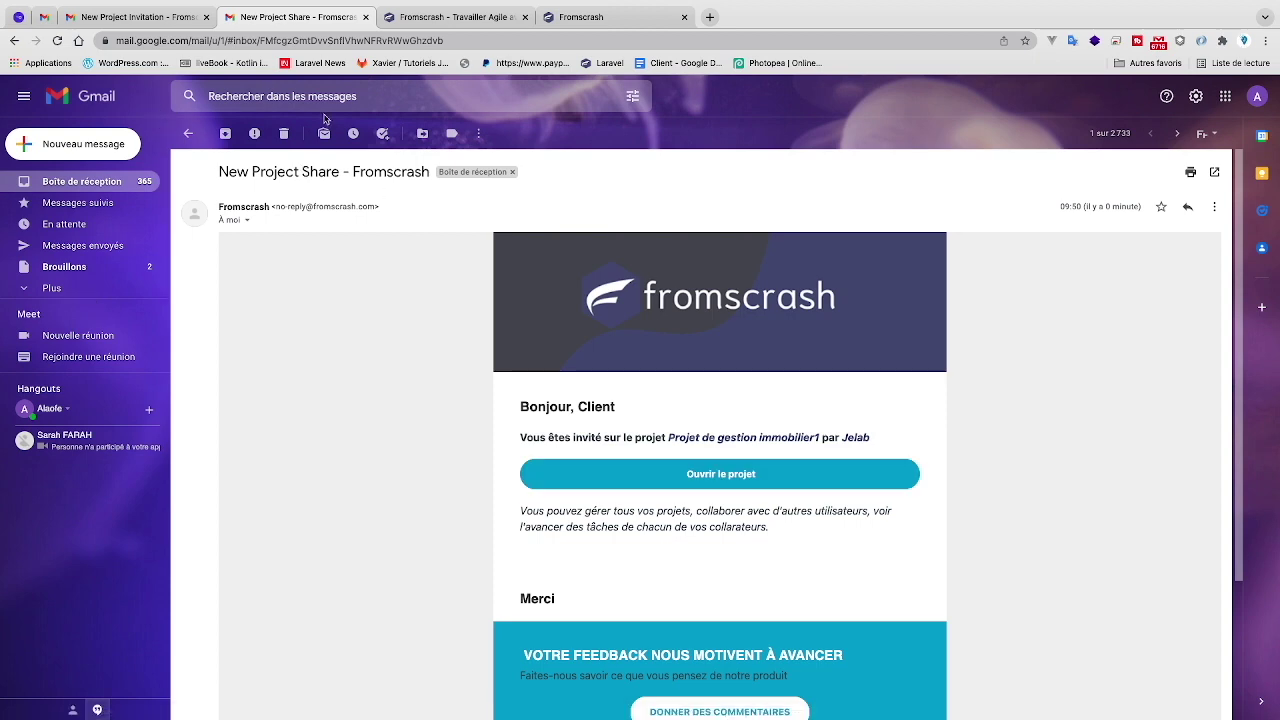
left_click(403, 26)
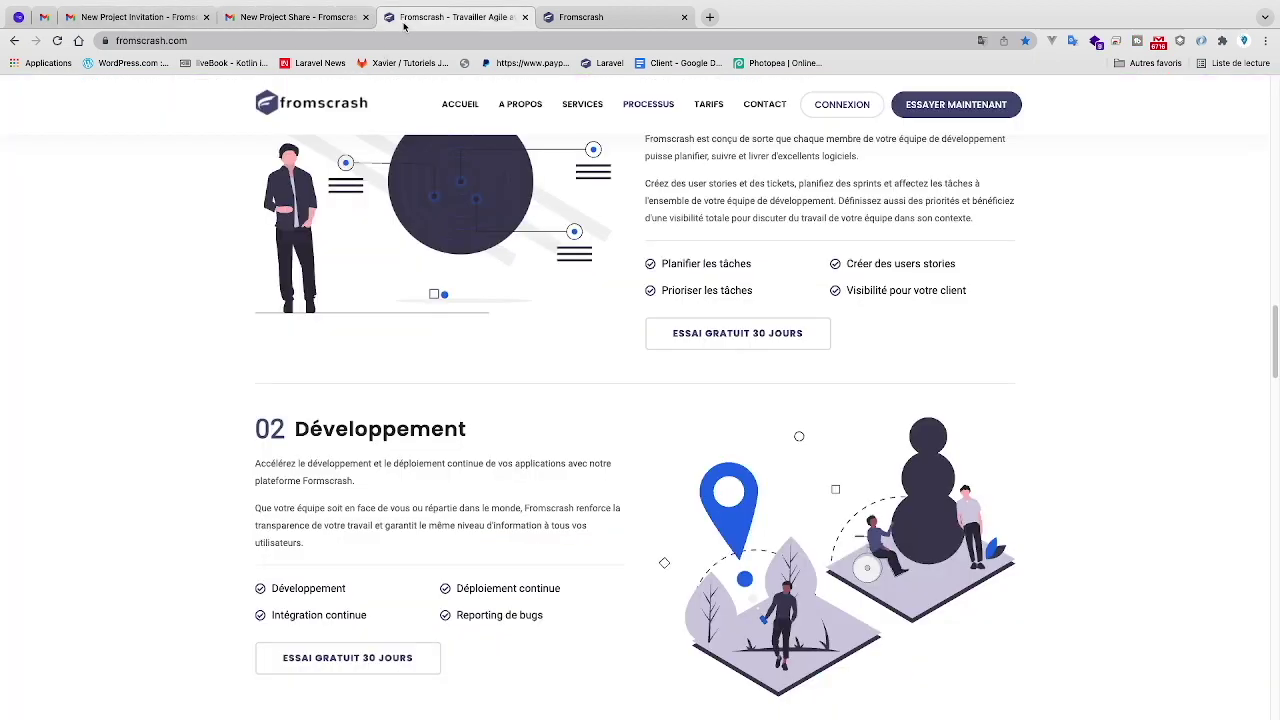
- Open Projet de gestion immobilier1's details page with Afficher Plus and scroll through it
left_click(566, 16)
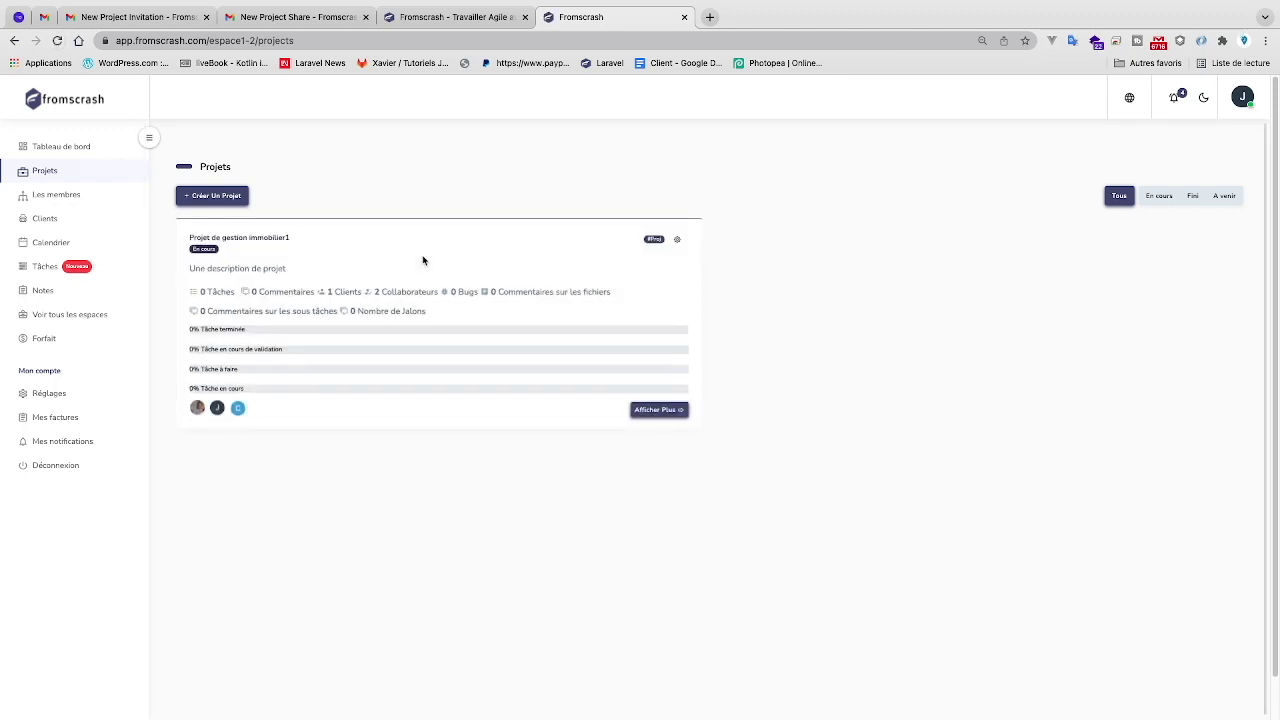
left_click(652, 410)
scroll(671, 498, "down", 2)
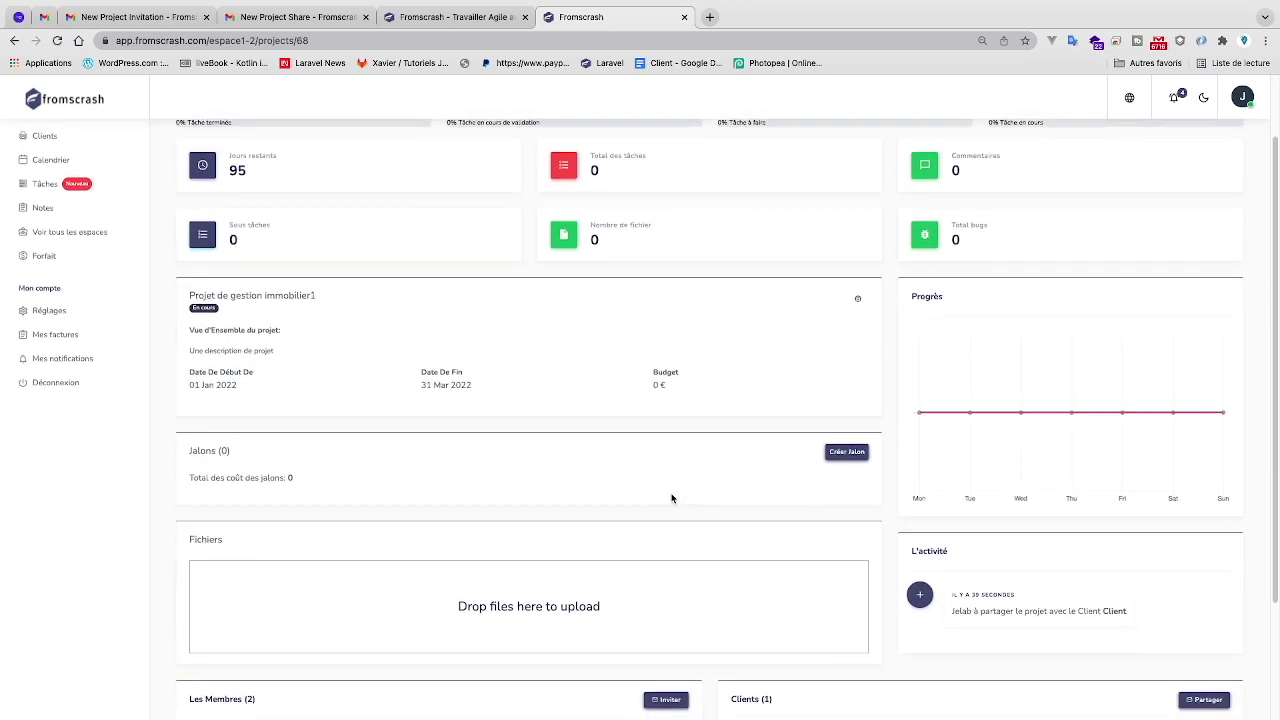
scroll(671, 498, "up", 2)
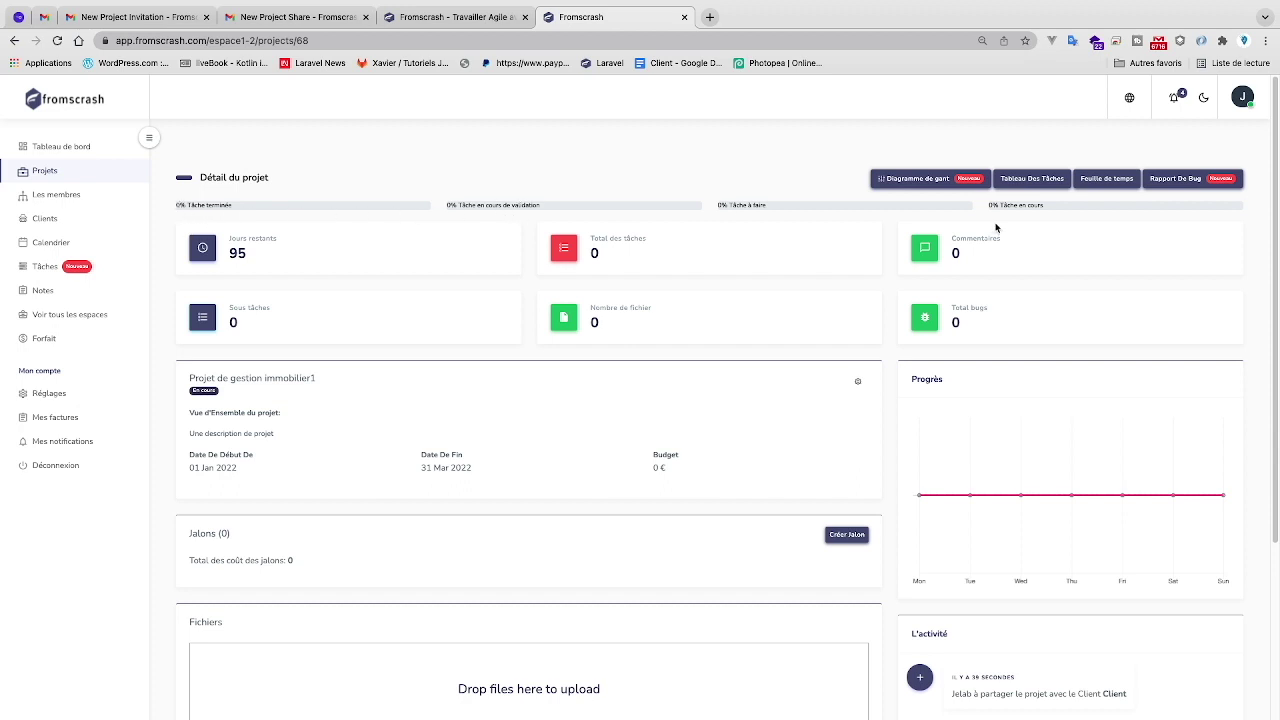
scroll(882, 379, "down", 2)
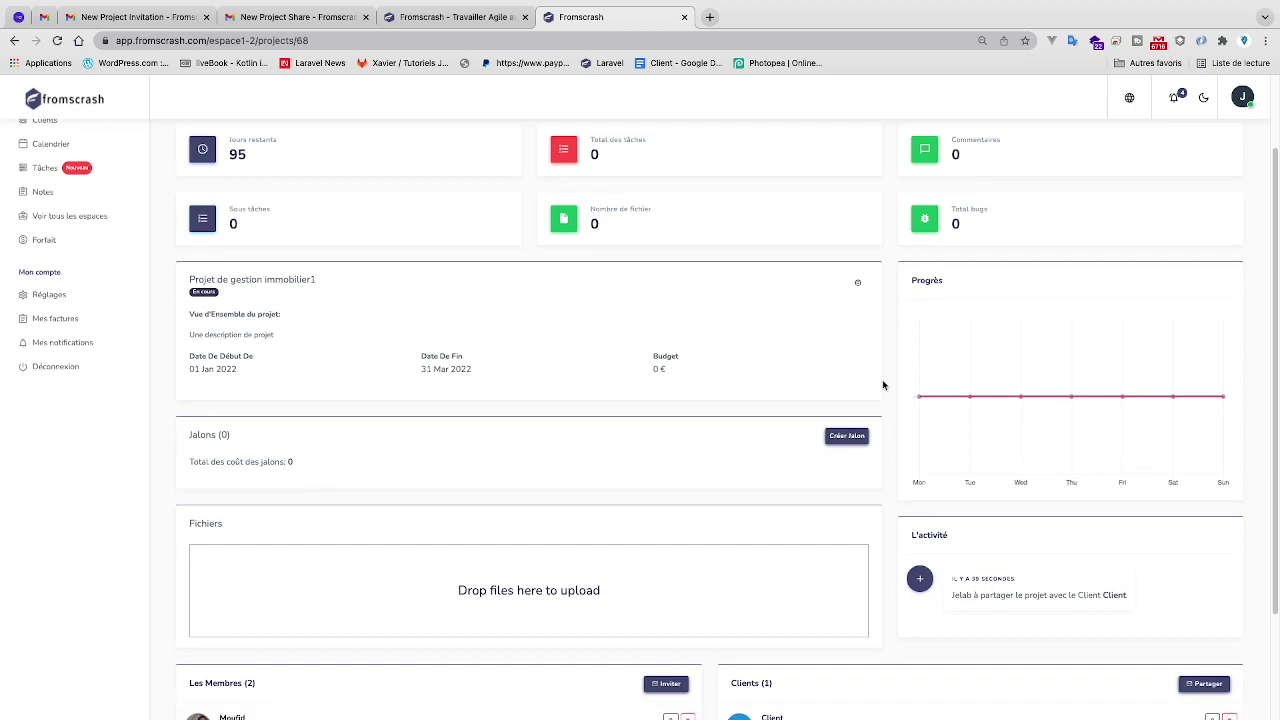
- Check the project's edit and delete options, review the page further, and start a new milestone
left_click(857, 287)
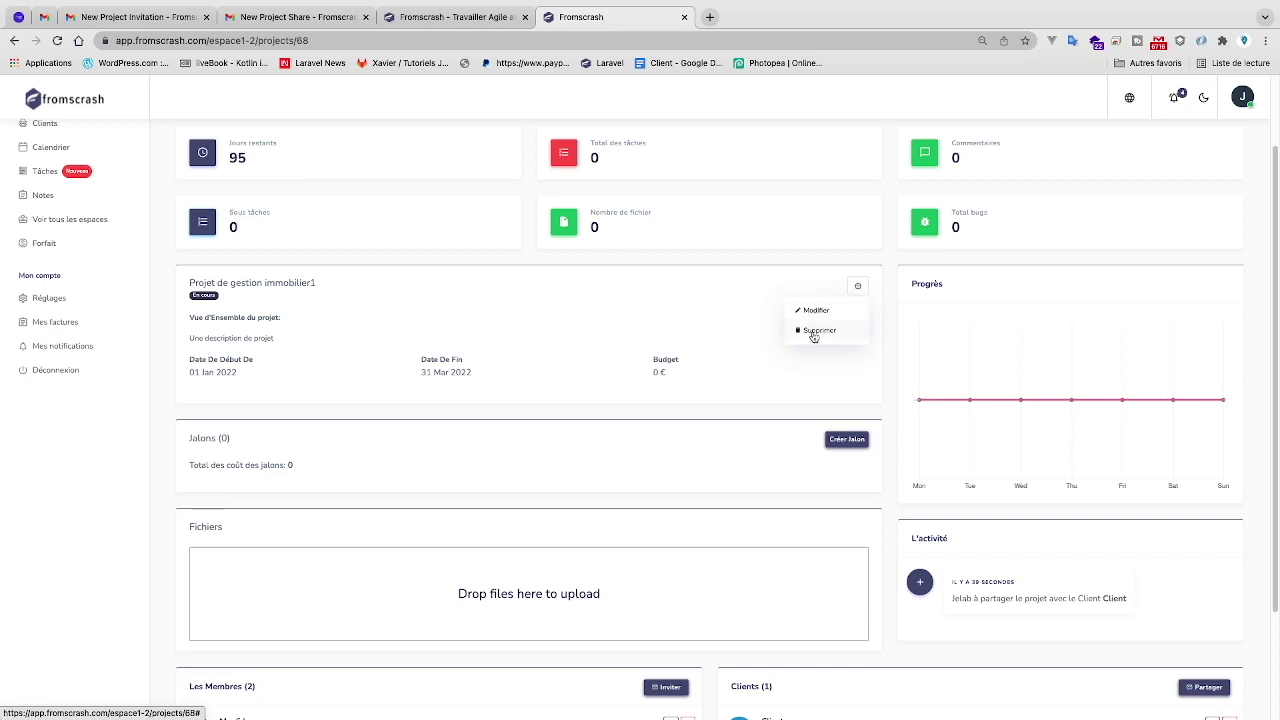
left_click(484, 376)
scroll(434, 357, "down", 1)
scroll(434, 357, "down", 1)
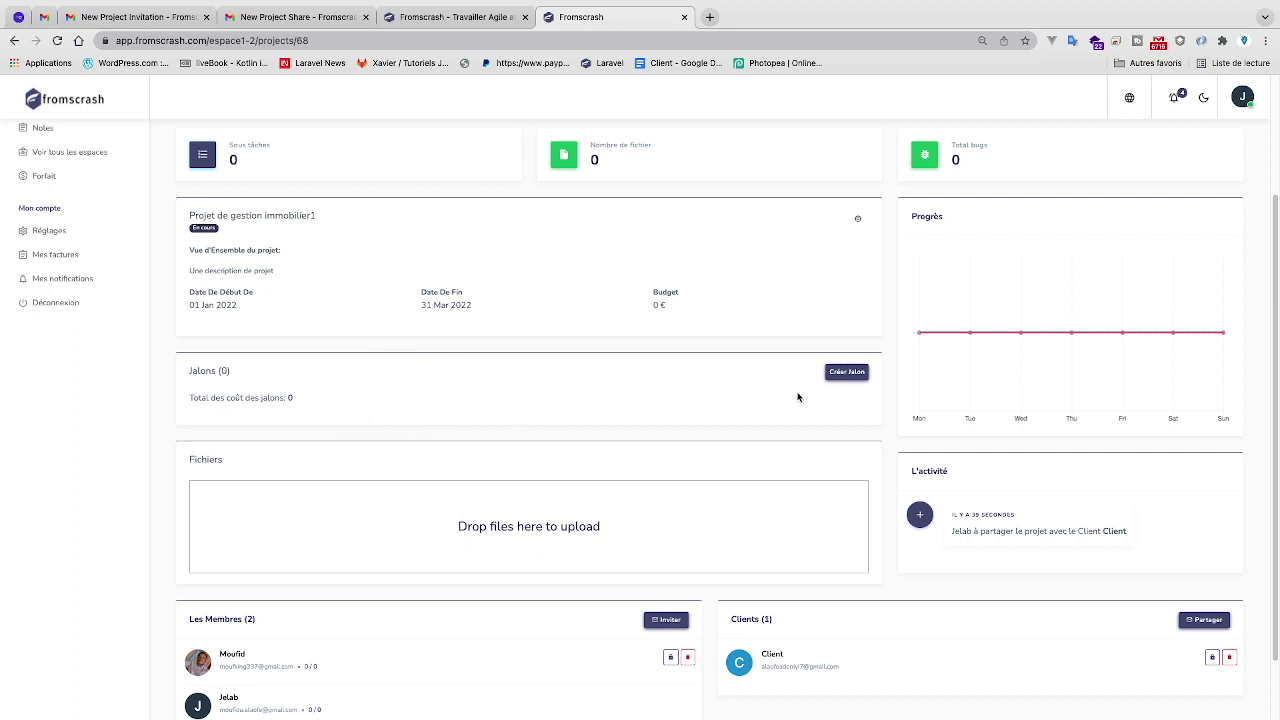
scroll(574, 486, "down", 1)
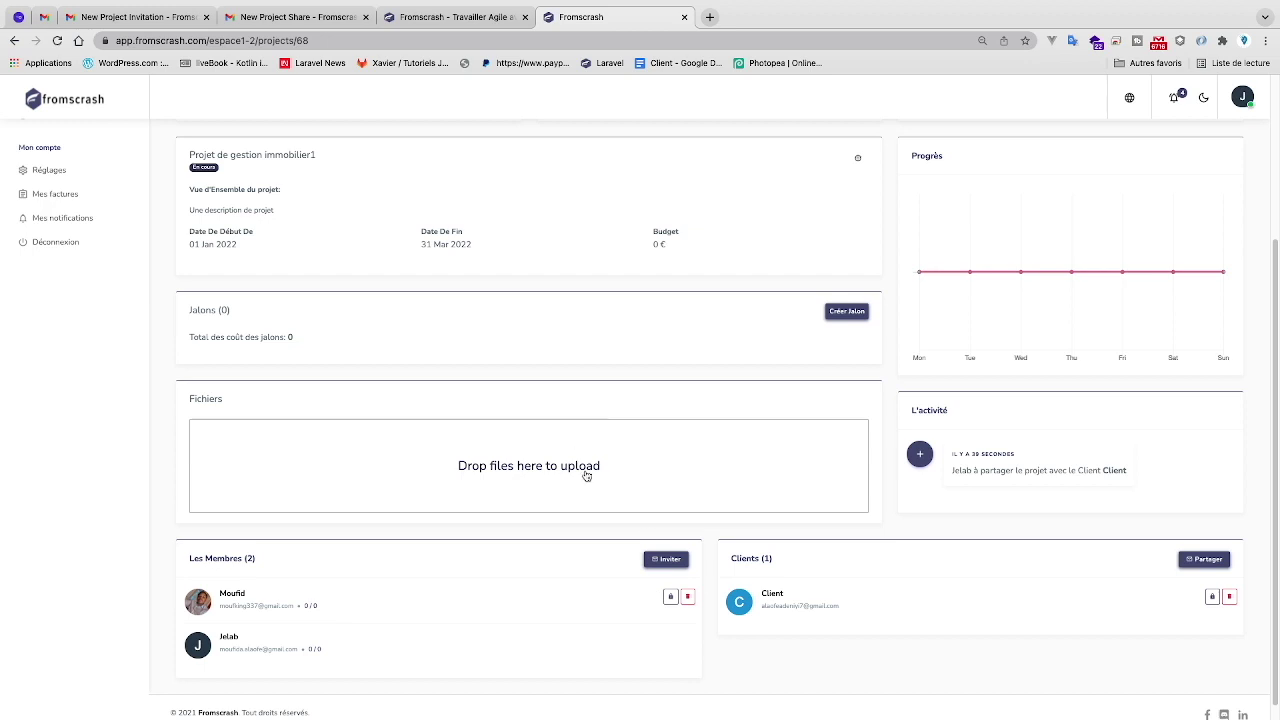
scroll(610, 460, "up", 2)
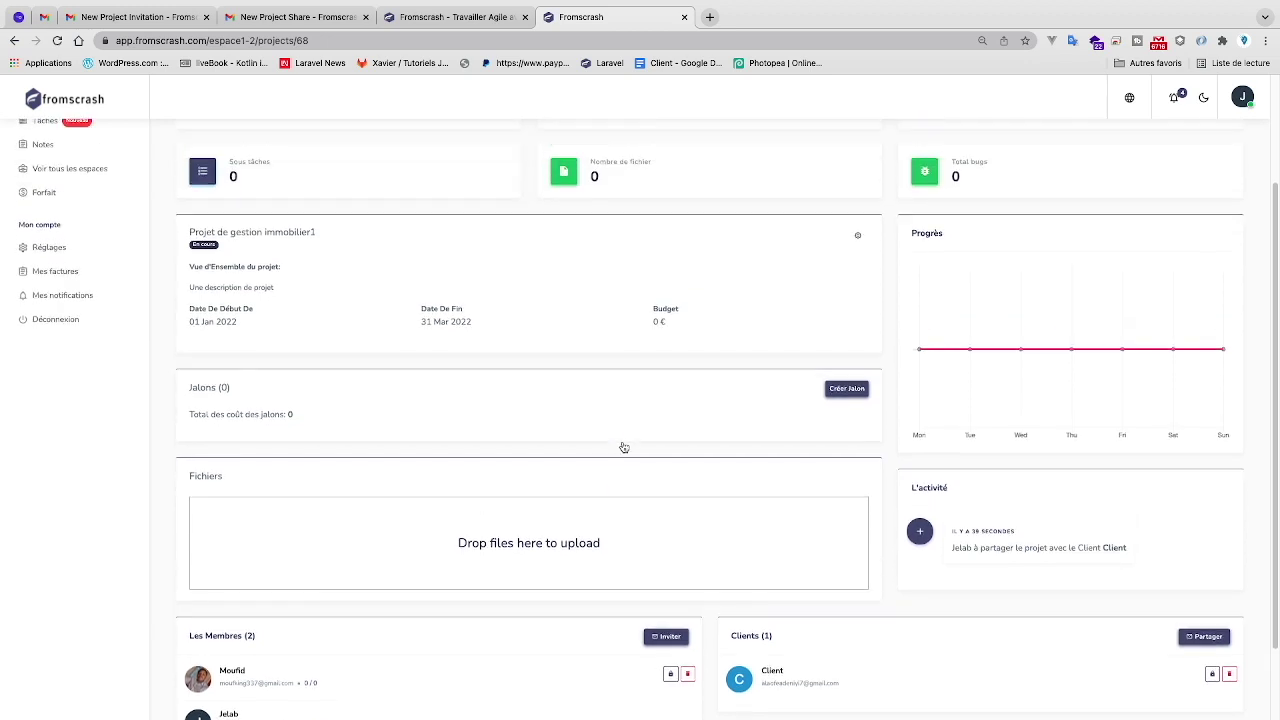
left_click(845, 399)
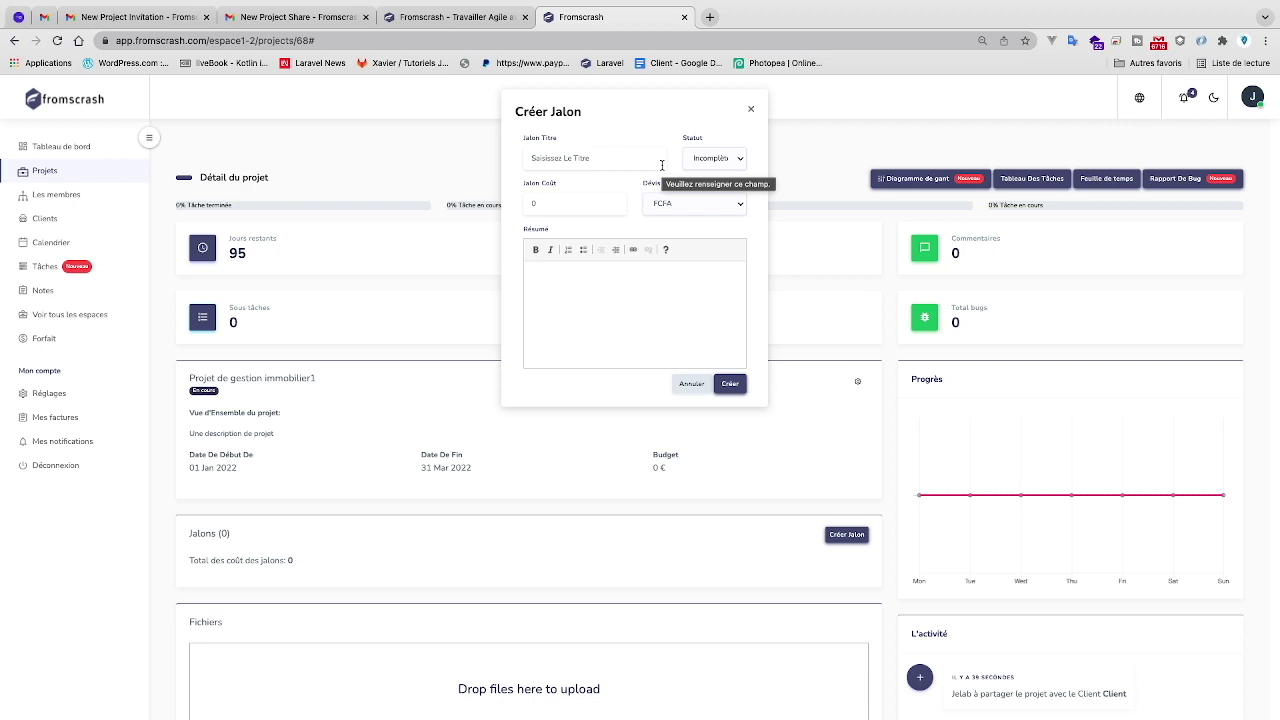
- Enter milestone title Jalon1, set its status to Complet and its cost to 2000
left_click(603, 166)
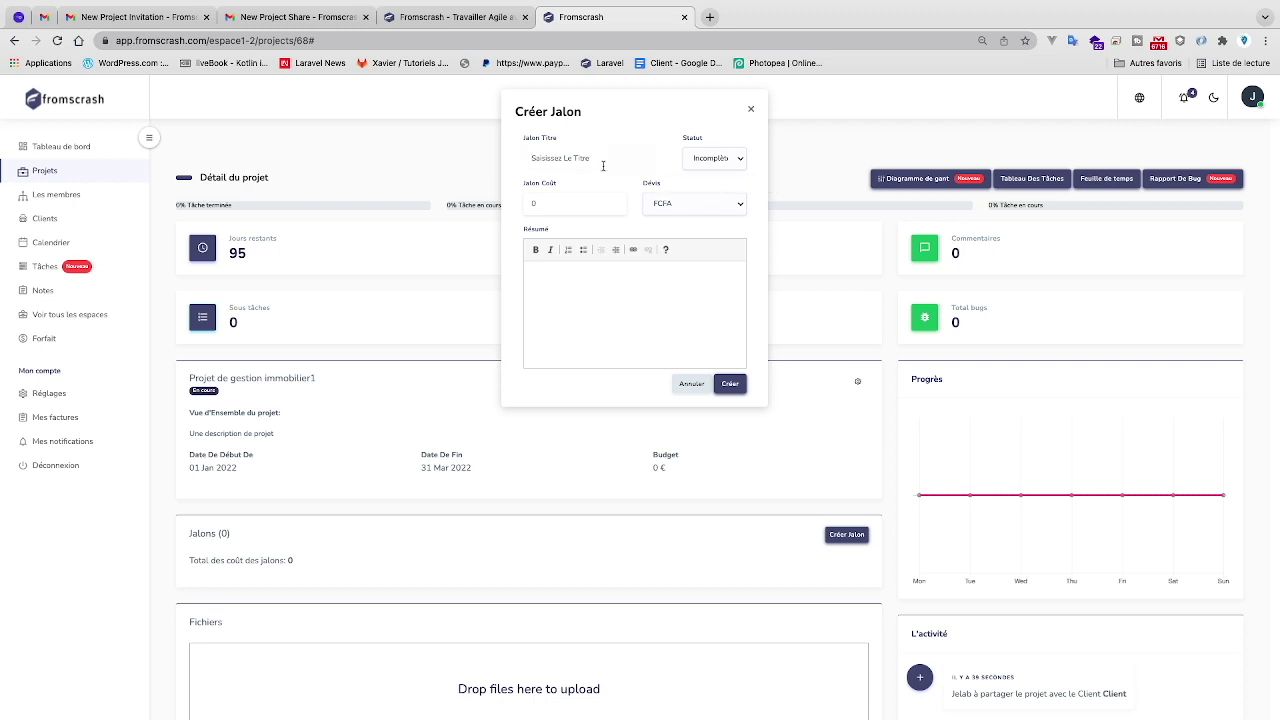
type("Jalon1")
left_click(718, 158)
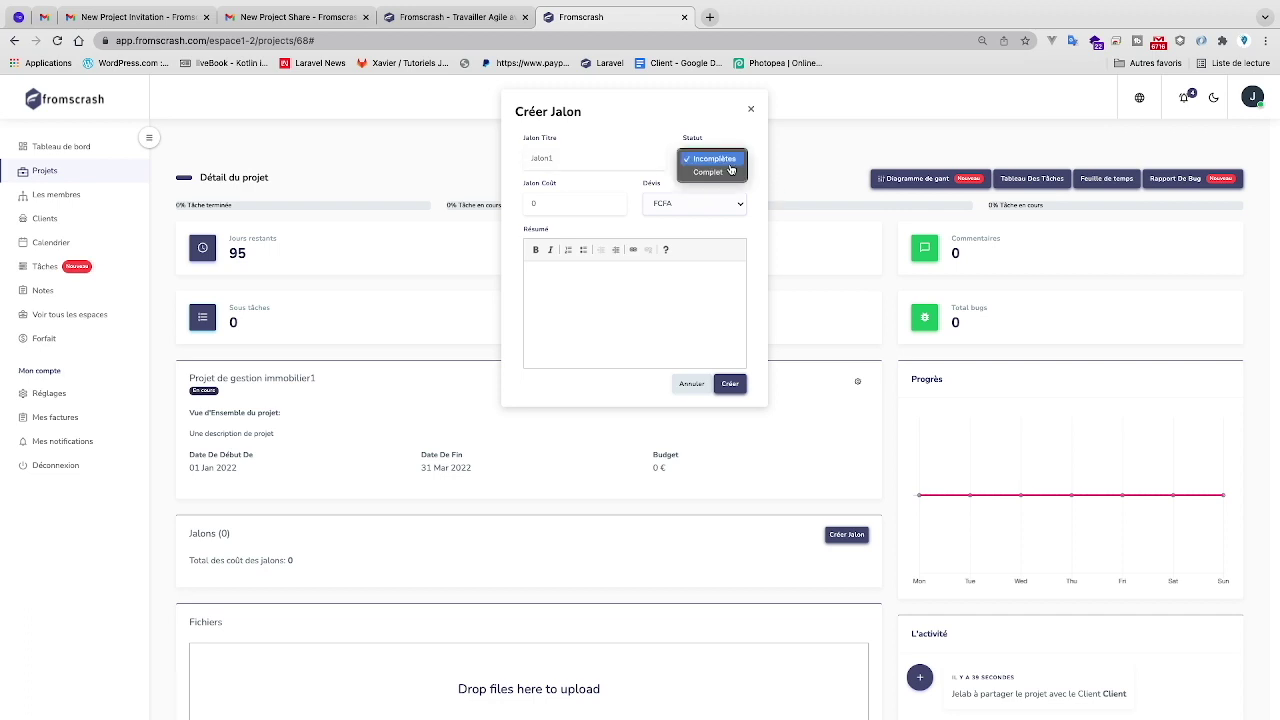
left_click(726, 170)
left_click(595, 198)
key("BackSpace")
type("2000")
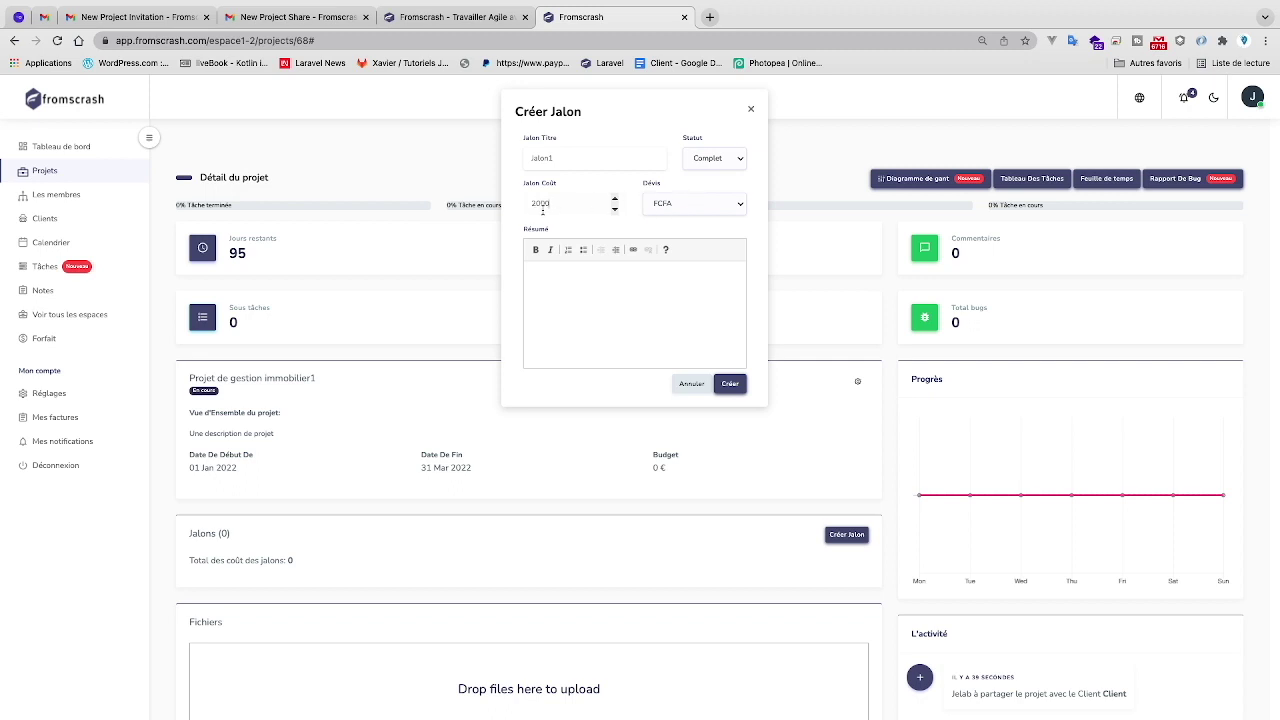
- Set the milestone currency to €, write a short Résumé, and create Jalon1
left_click(691, 210)
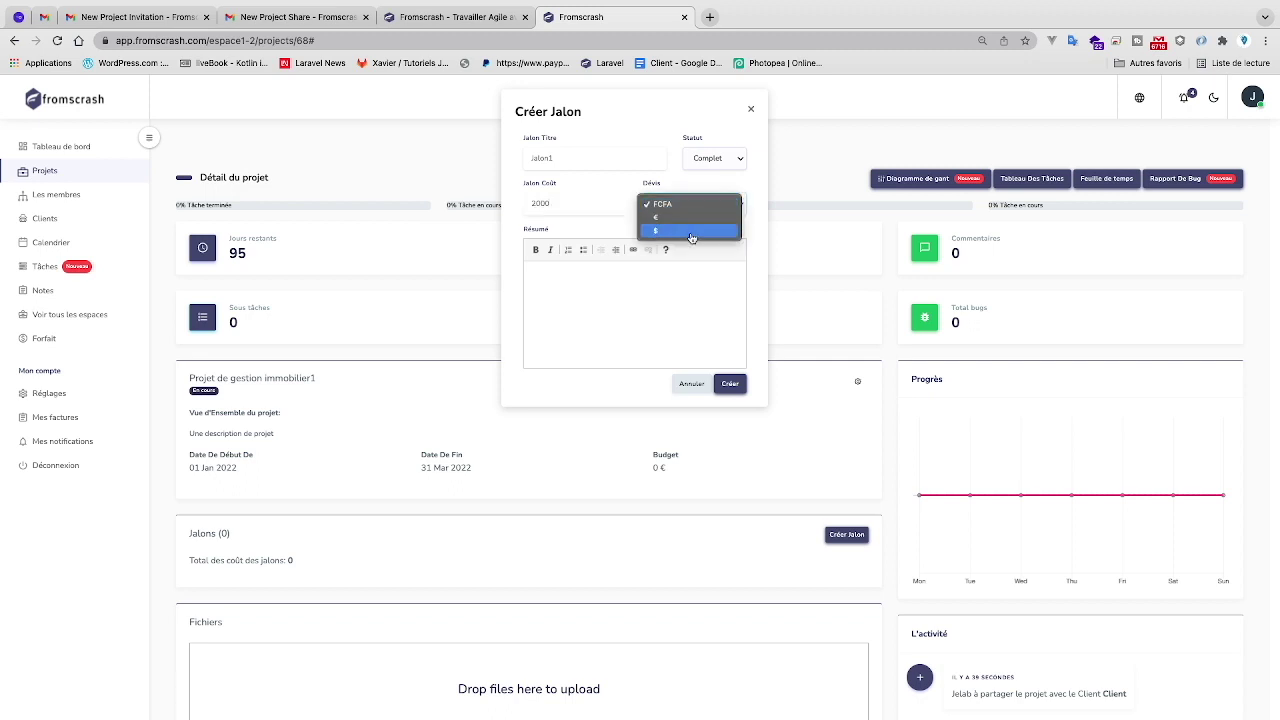
left_click(687, 208)
left_click(687, 208)
left_click(687, 216)
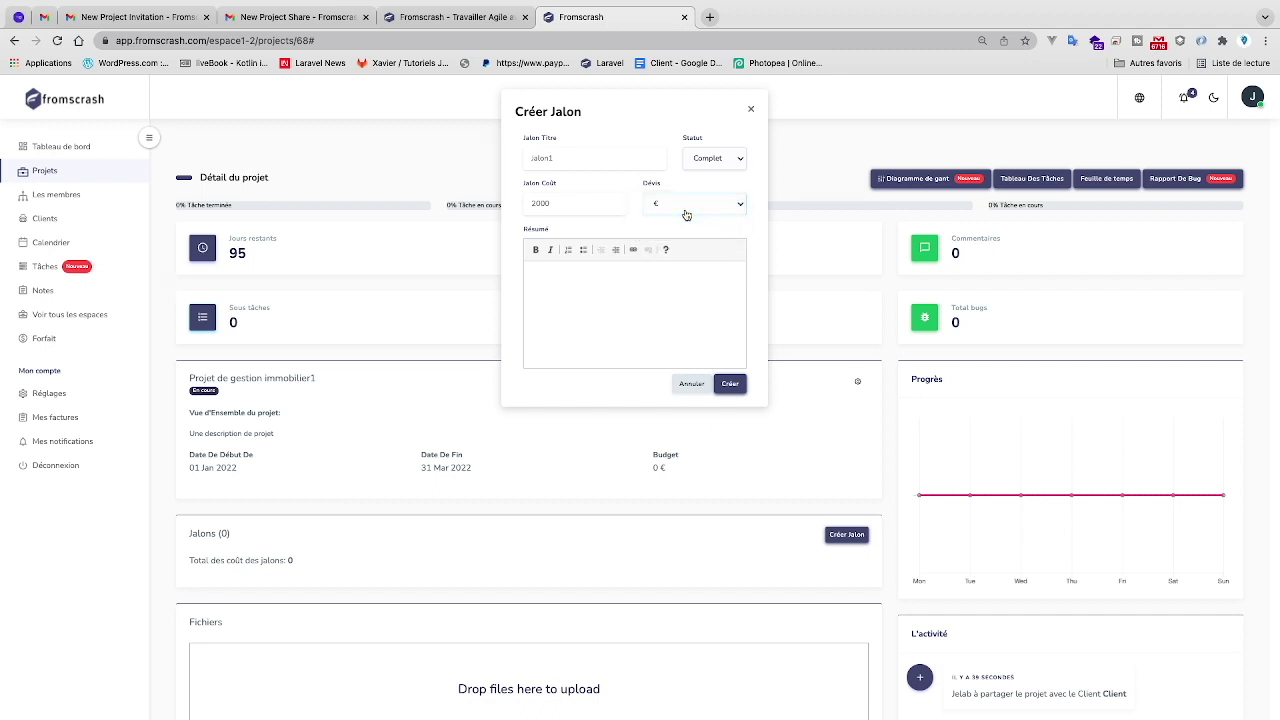
left_click(686, 215)
left_click(686, 216)
left_click(686, 210)
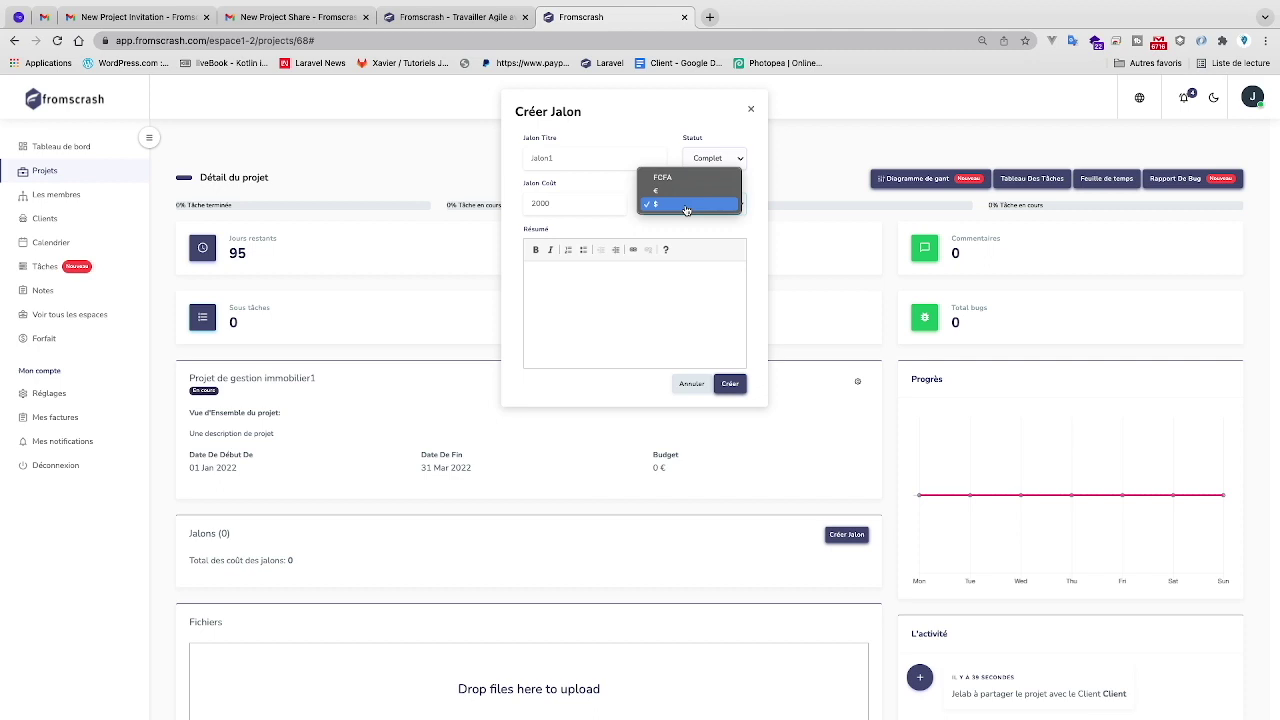
left_click(687, 190)
left_click(637, 279)
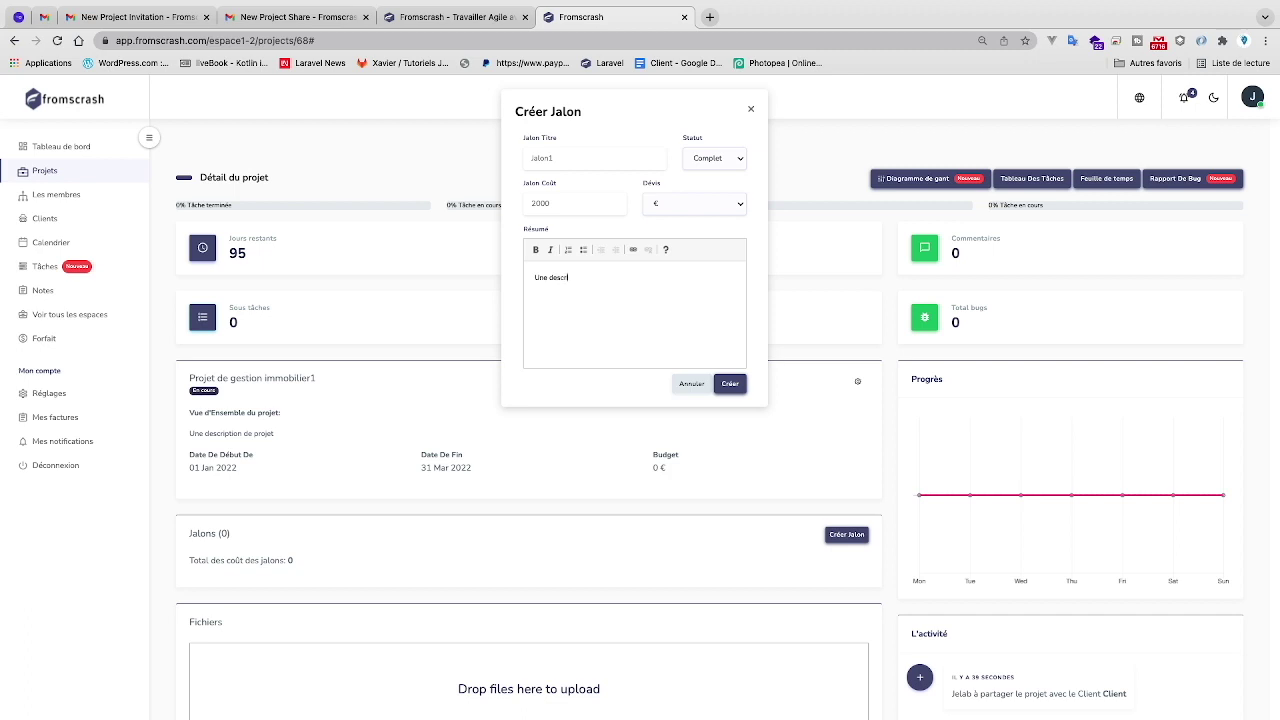
left_click(730, 384)
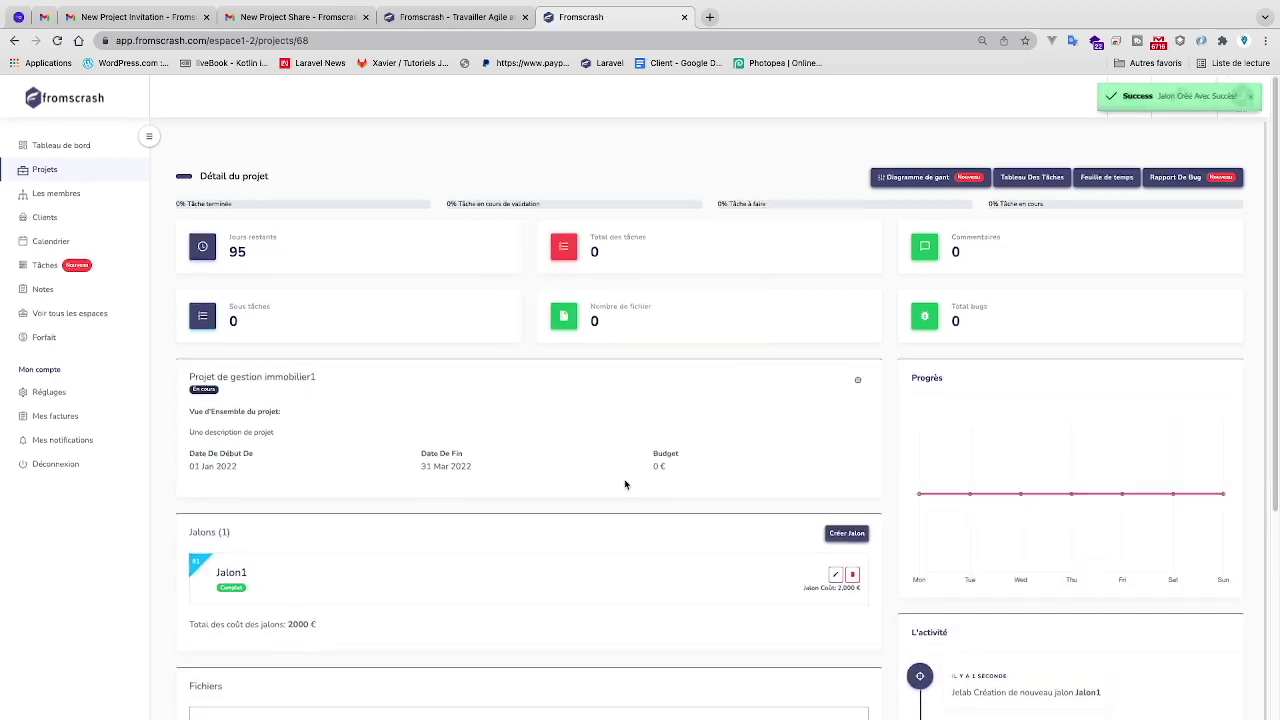
scroll(626, 483, "down", 3)
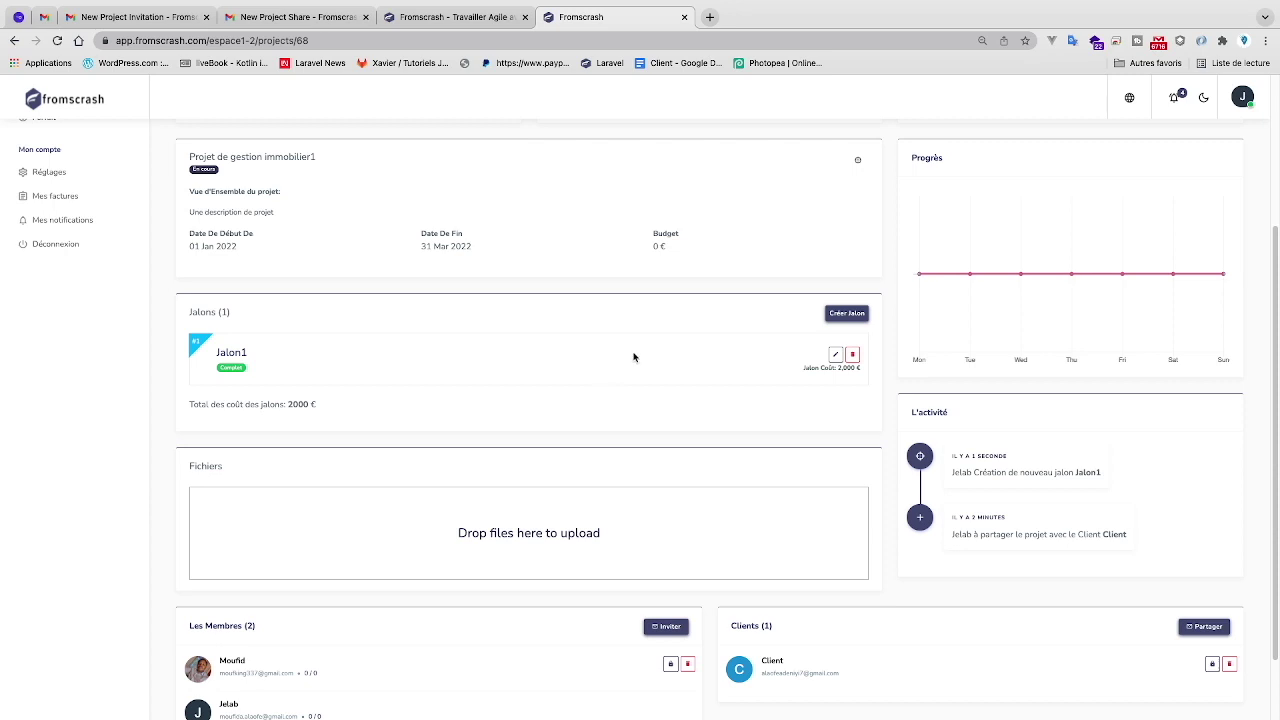
scroll(642, 495, "up", 1)
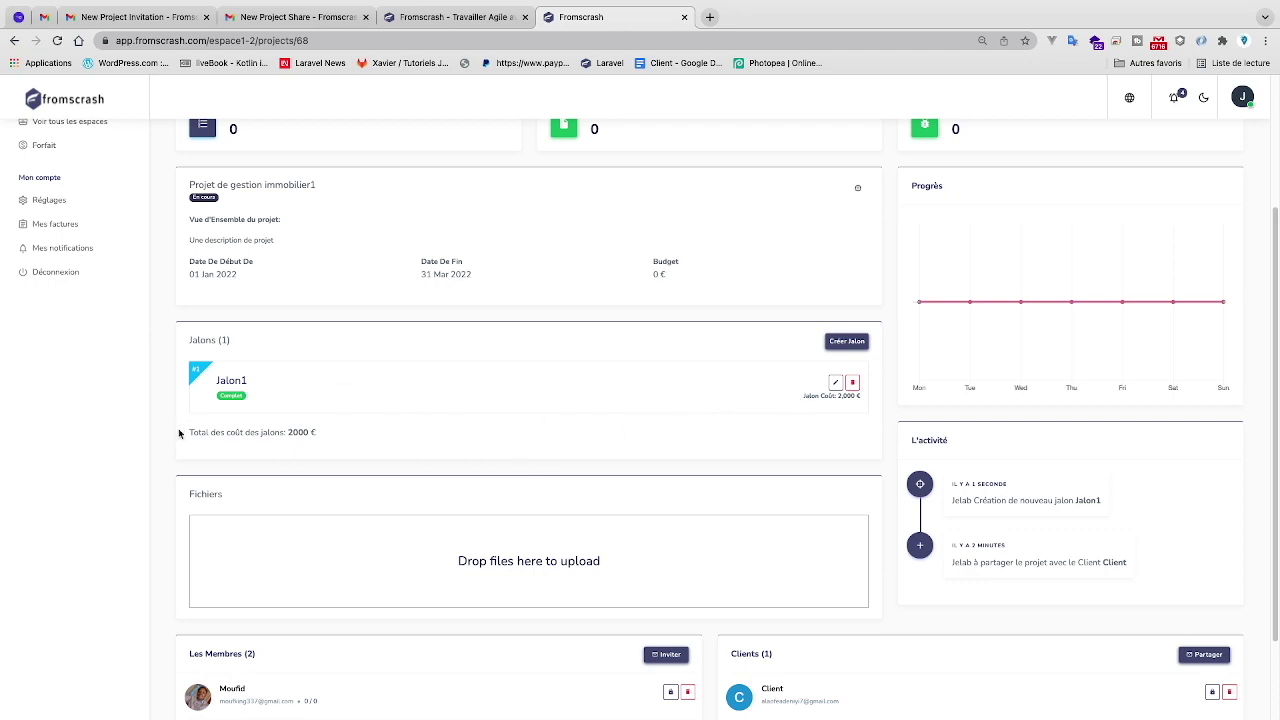
scroll(348, 432, "up", 3)
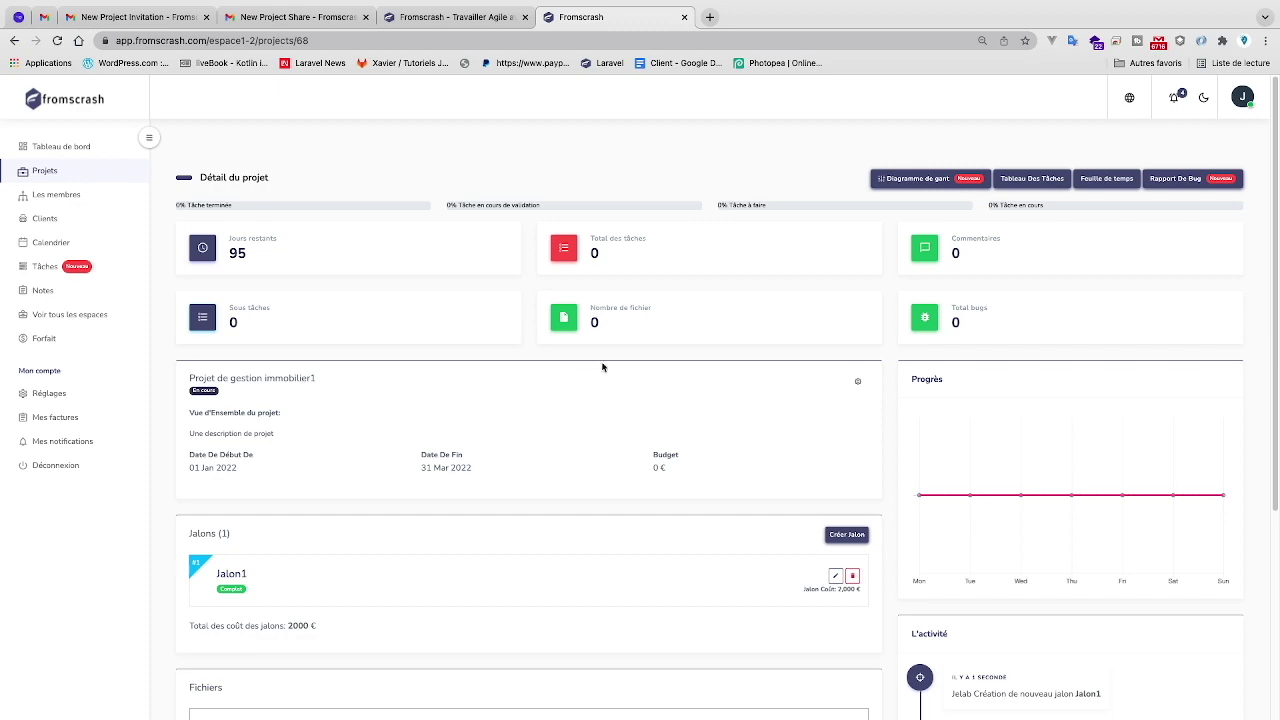
key("ctrl+Right")
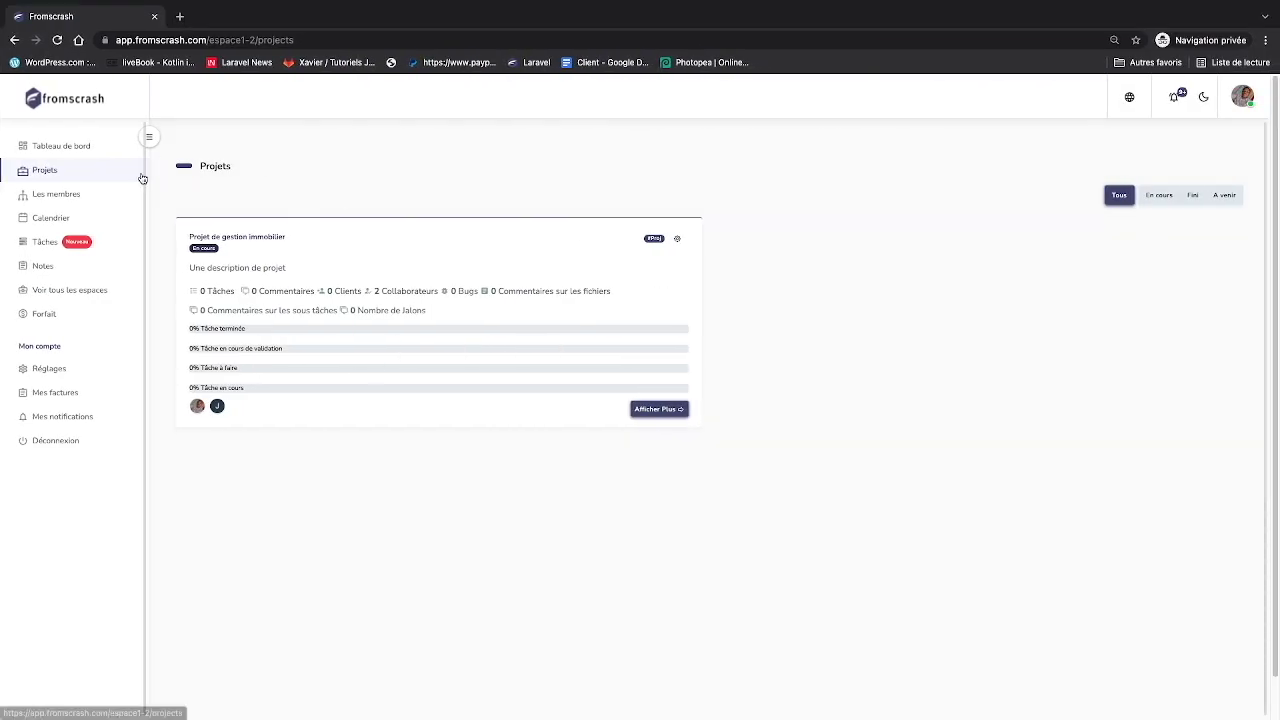
- Switch from the current workspace to the Fromscrash Inc workspace via Voir tous les espaces
left_click(75, 151)
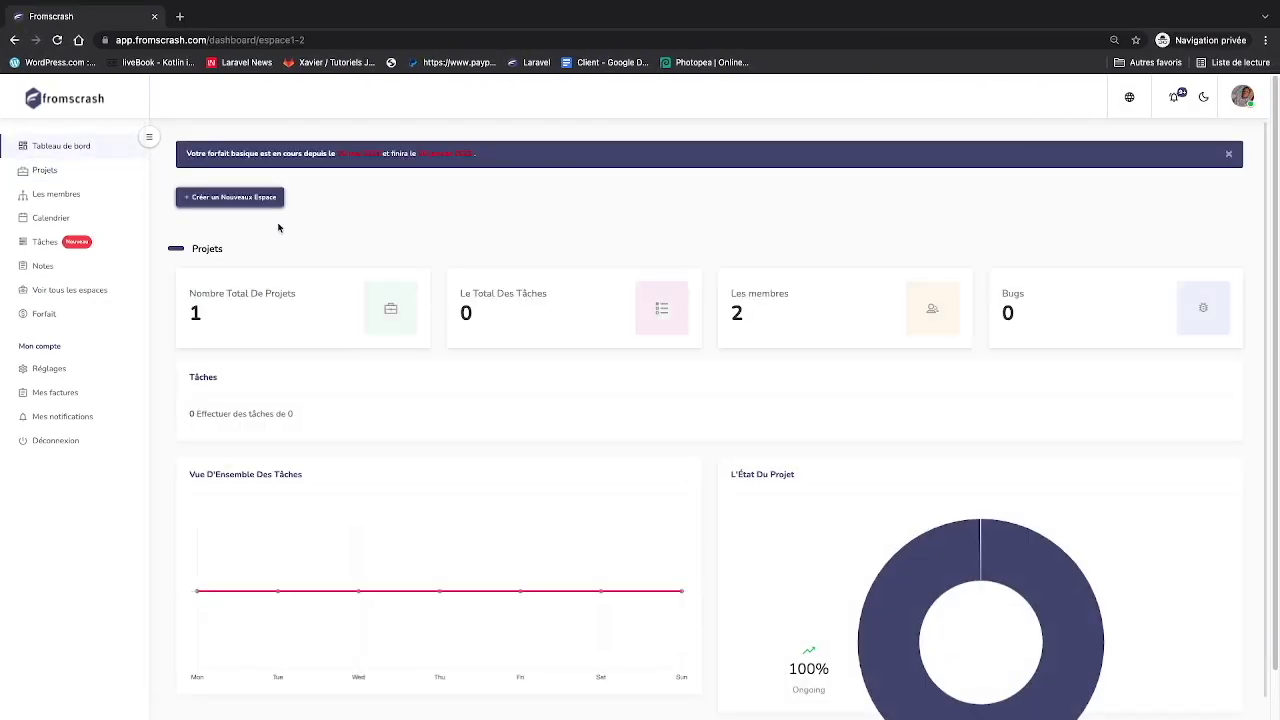
left_click(48, 169)
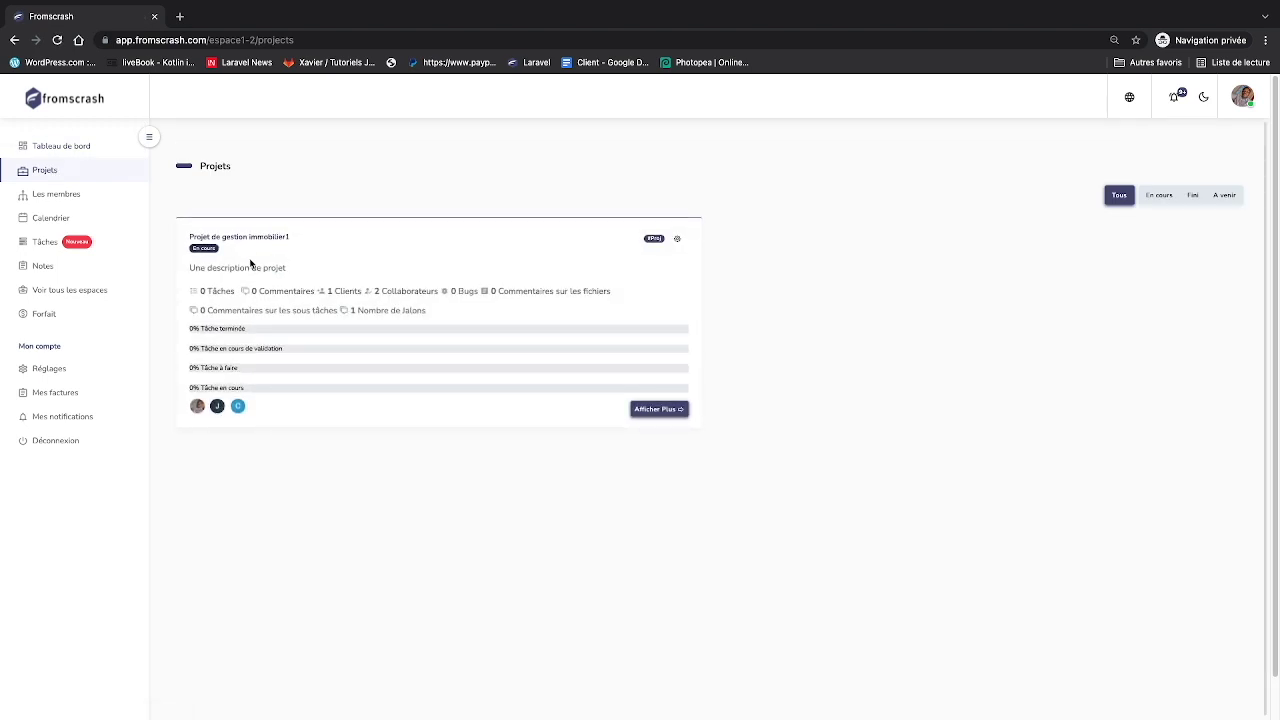
scroll(400, 328, "up", 1)
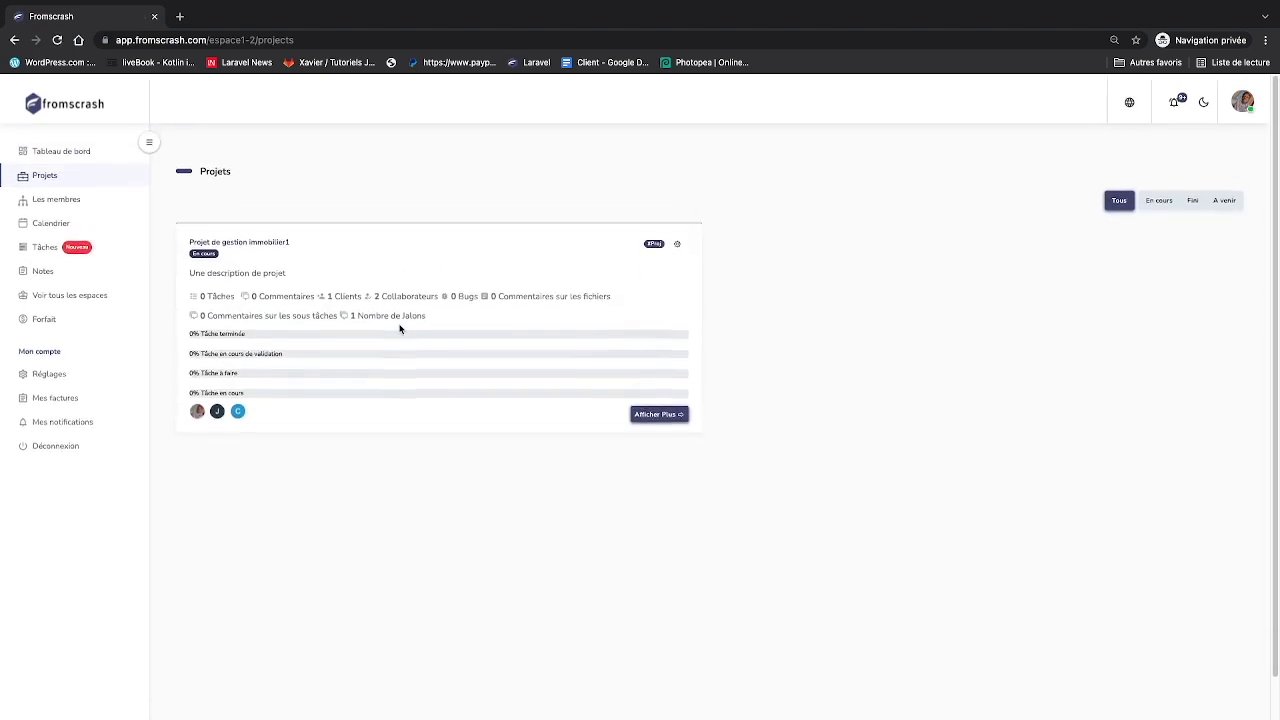
left_click(75, 292)
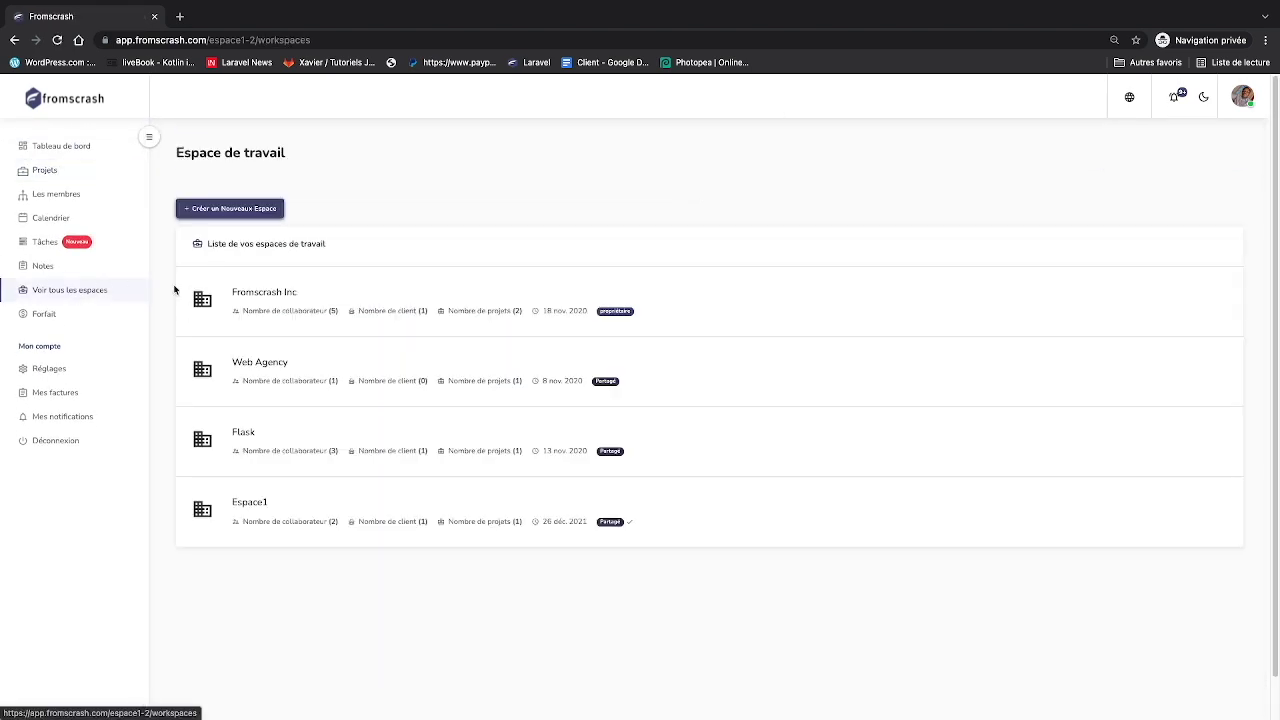
left_click(271, 292)
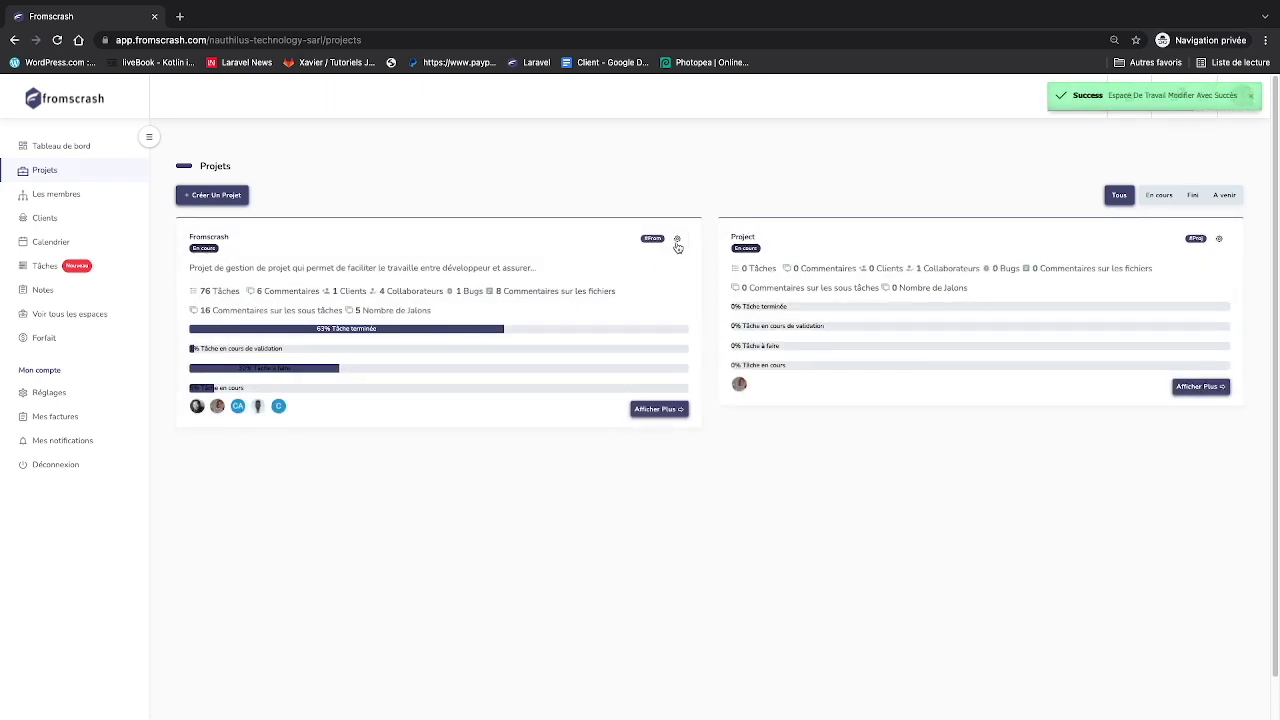
- Invite the new member to Fromscrash Inc from Les membres by pasting their e-mail address
left_click(677, 242)
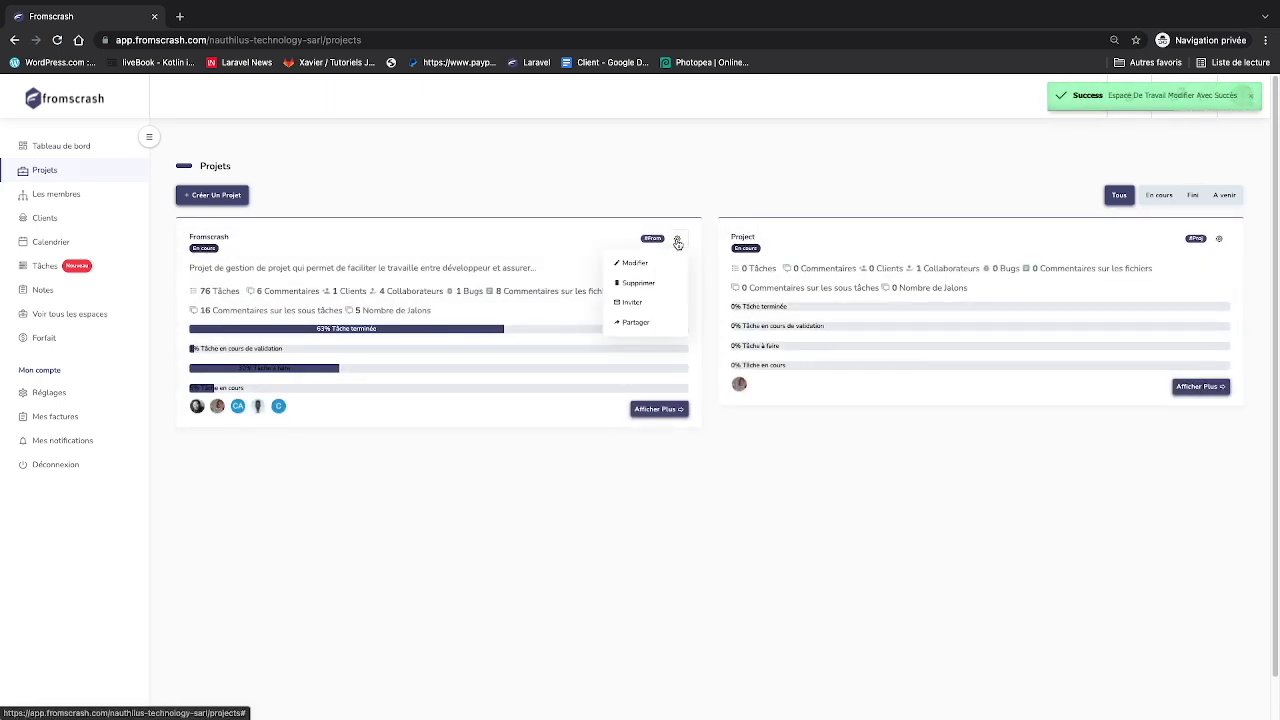
left_click(56, 195)
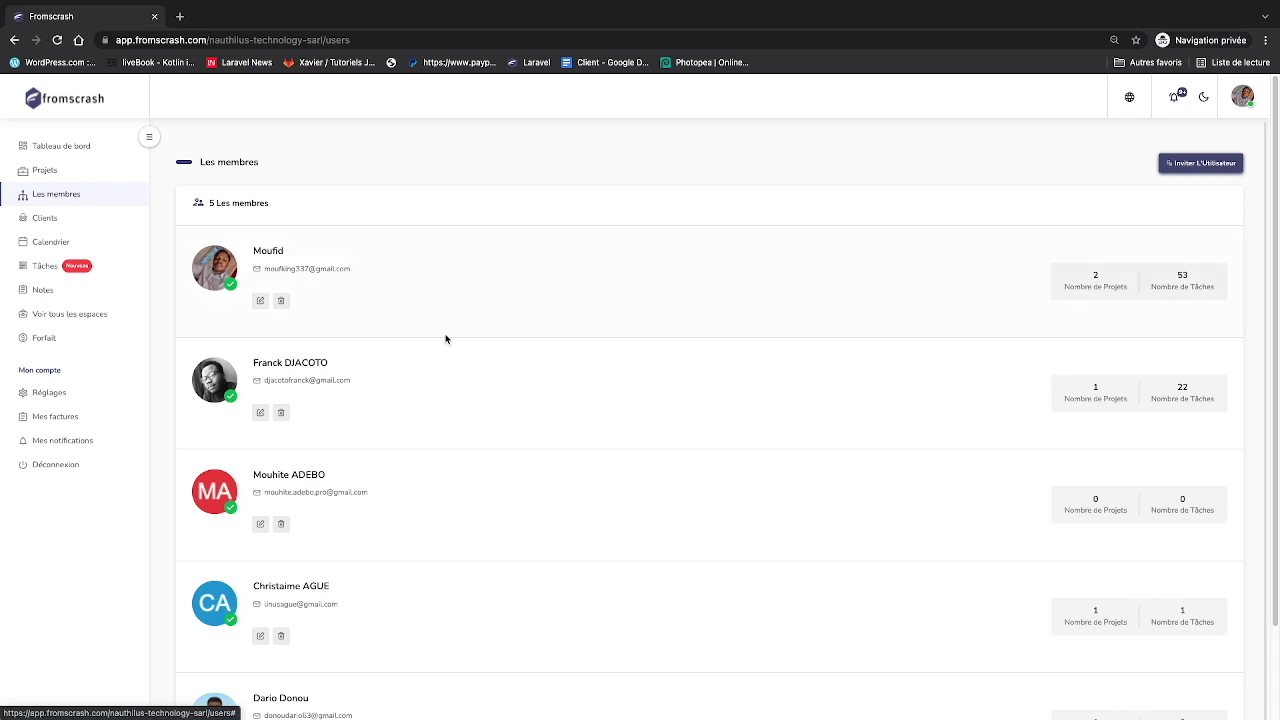
left_click(1200, 163)
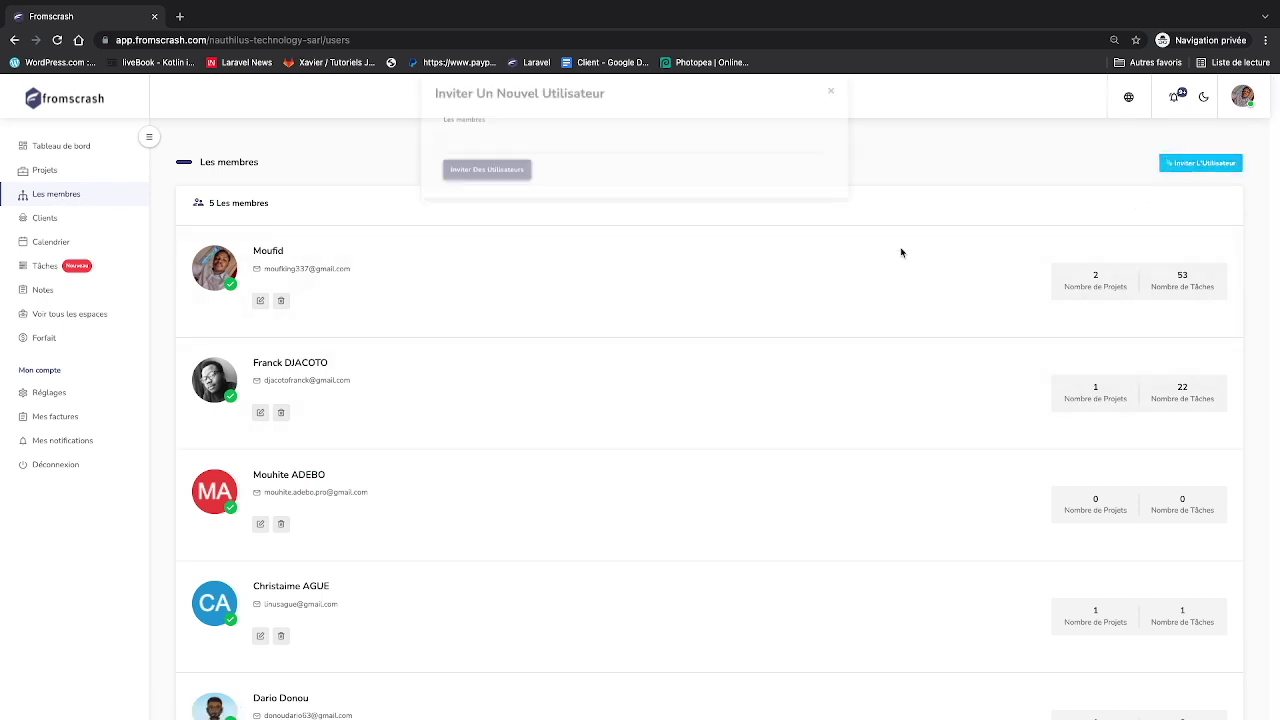
left_click(643, 150)
key("super+v")
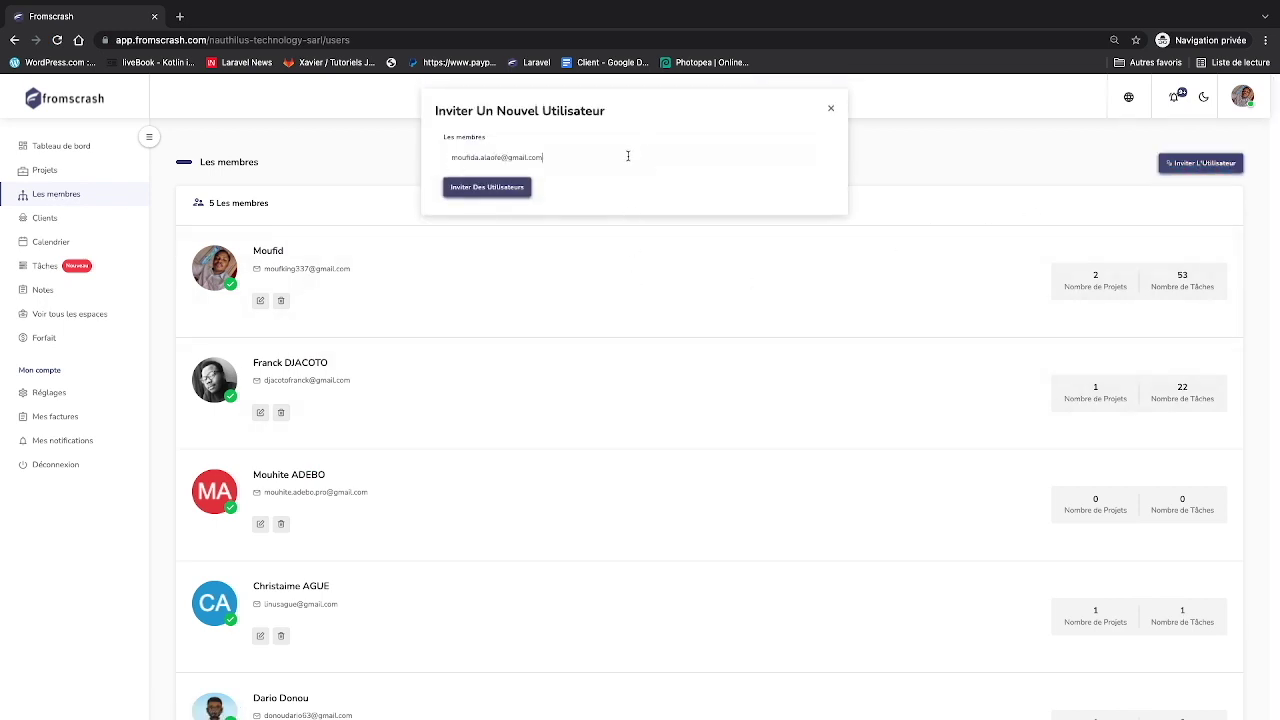
left_click(487, 188)
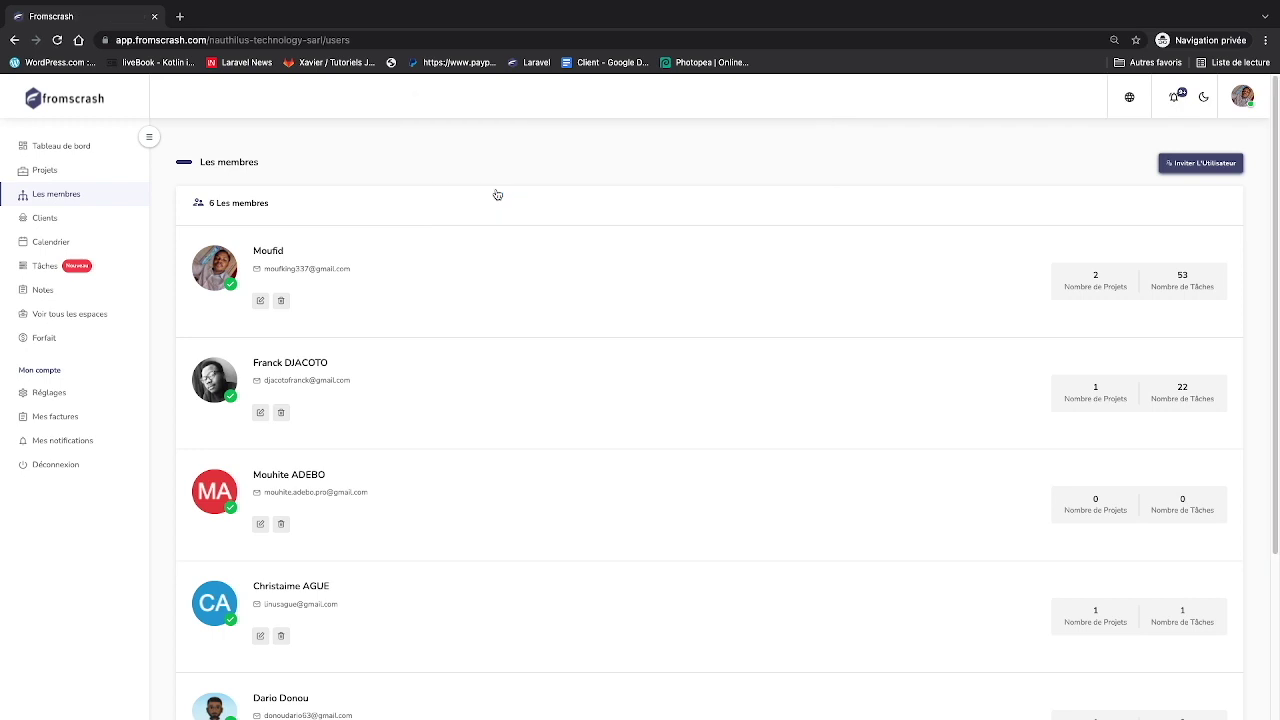
scroll(540, 340, "down", 3)
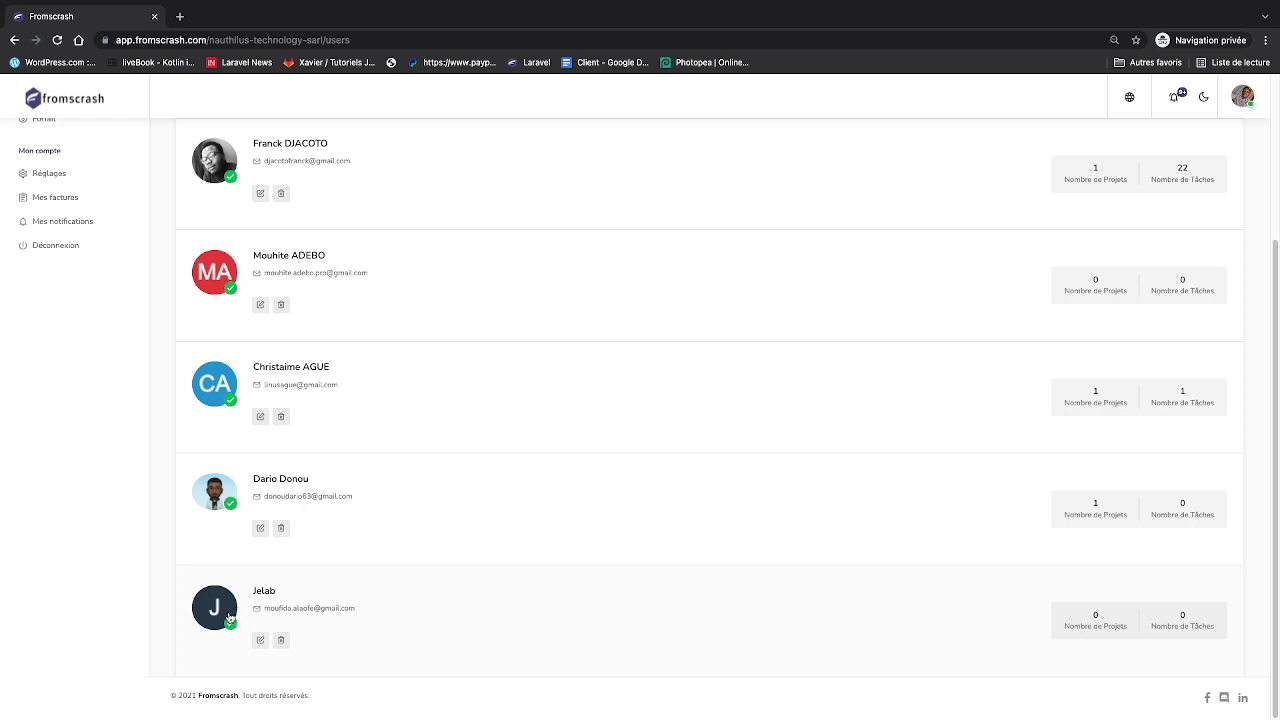
scroll(229, 617, "up", 3)
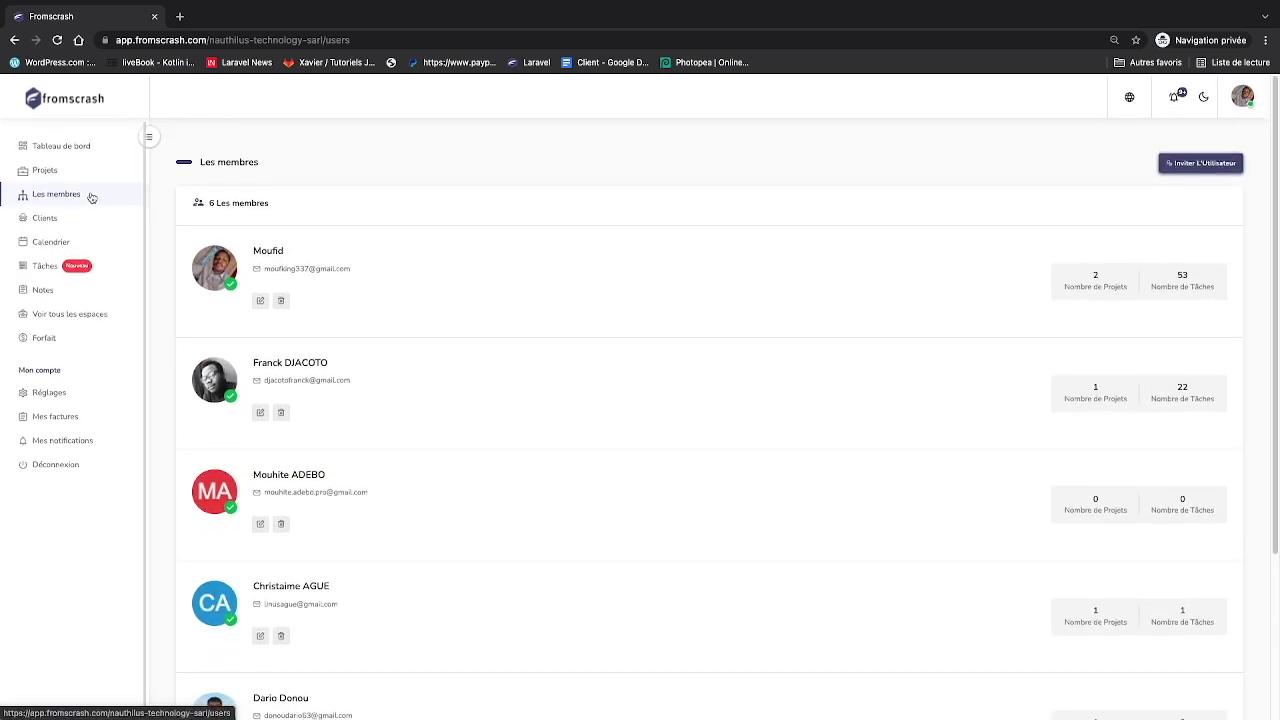
left_click(76, 173)
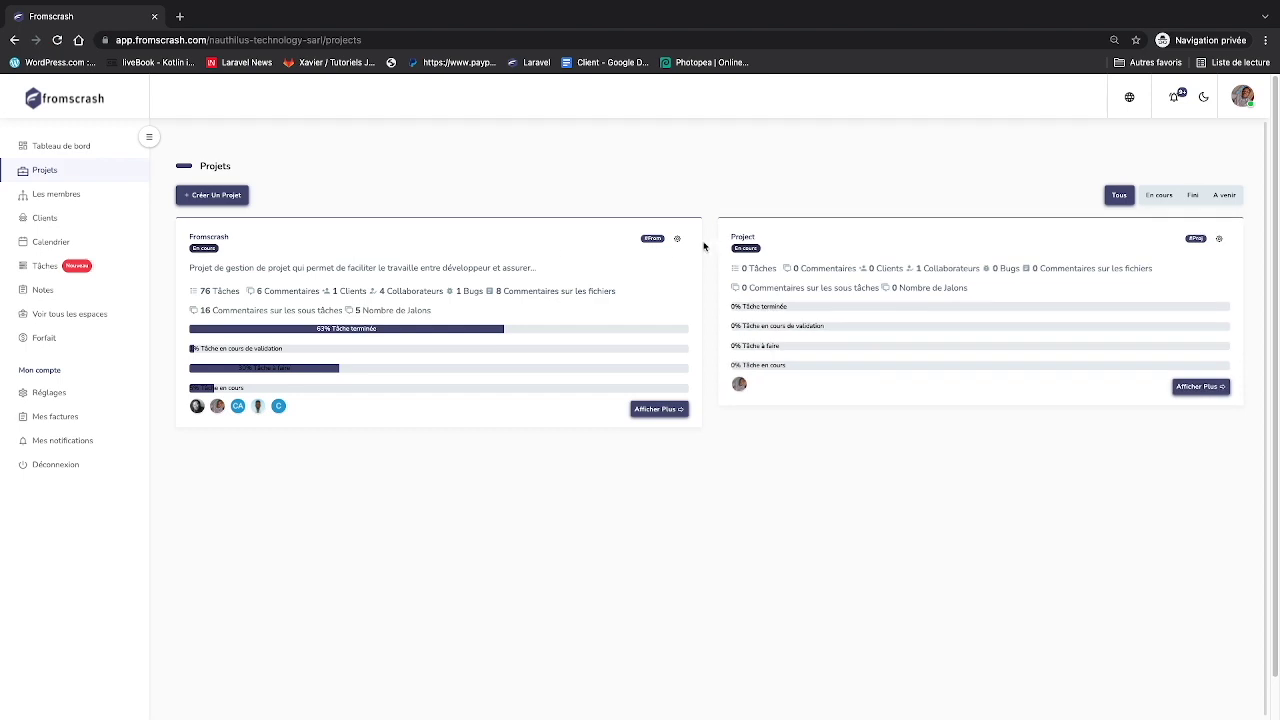
- Invite the newly added member to the Fromscrash project through its gear menu's Inviter option
left_click(678, 240)
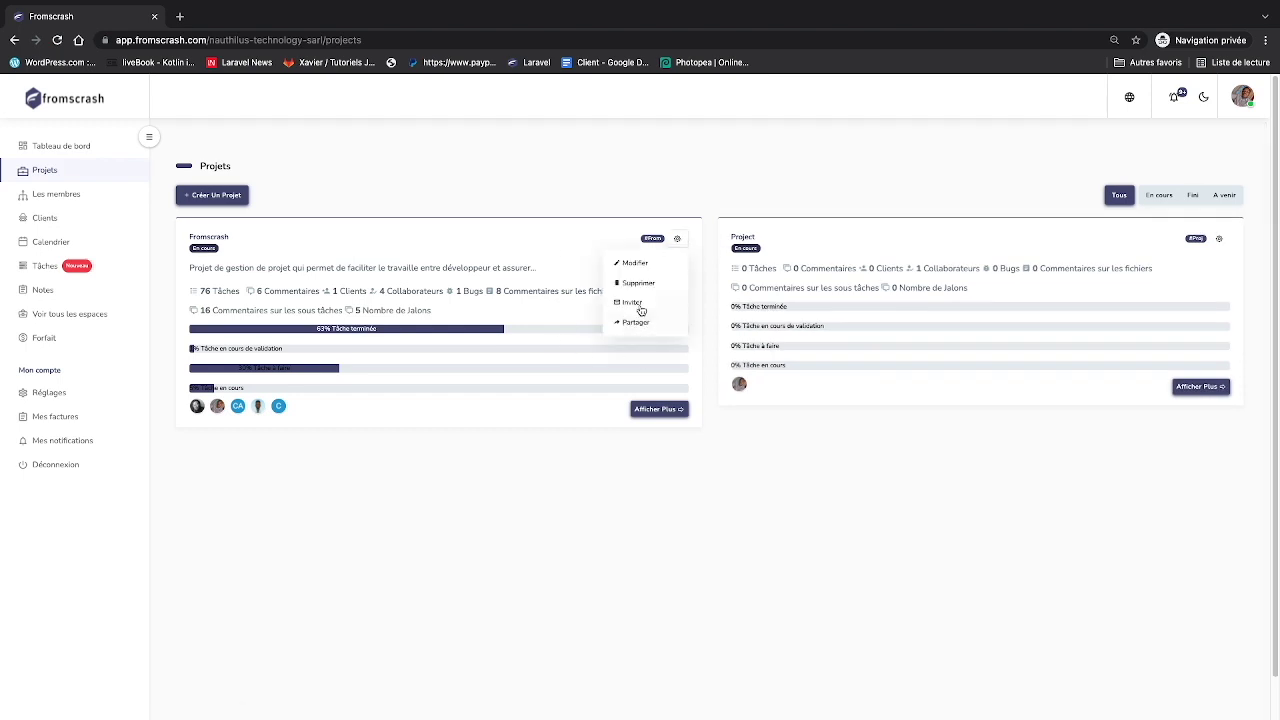
left_click(631, 306)
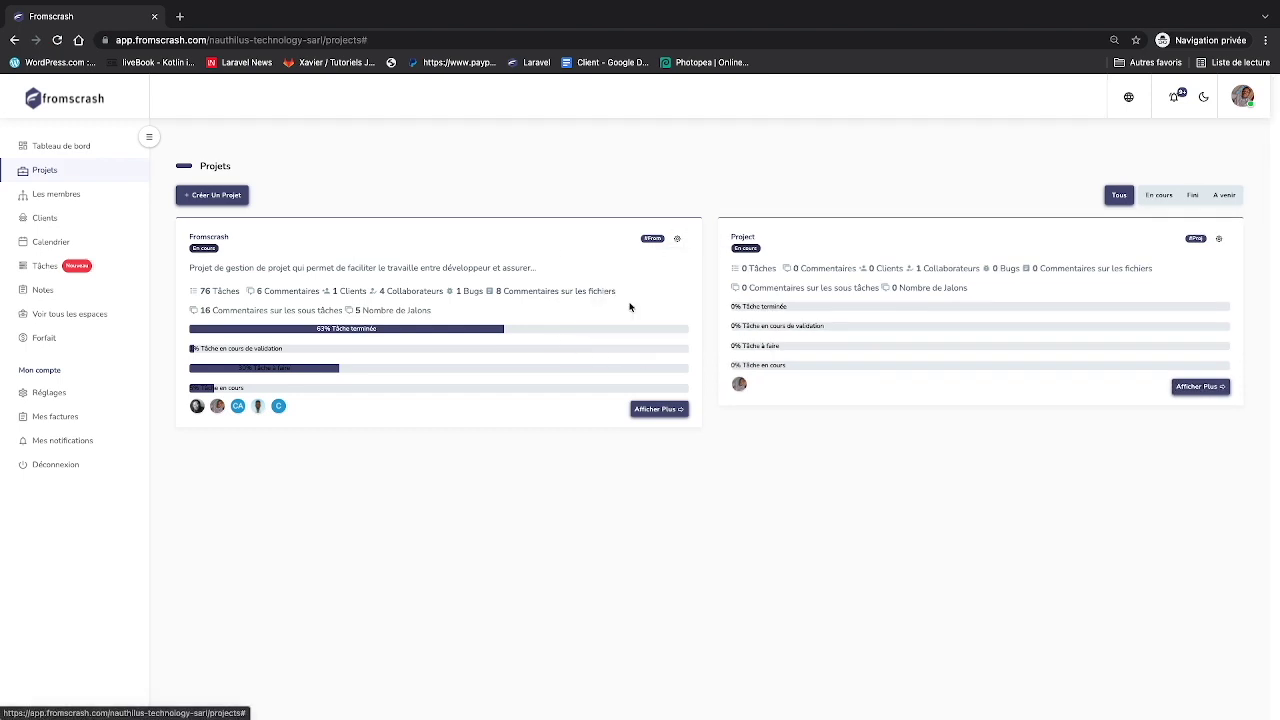
scroll(537, 255, "down", 1)
left_click(490, 273)
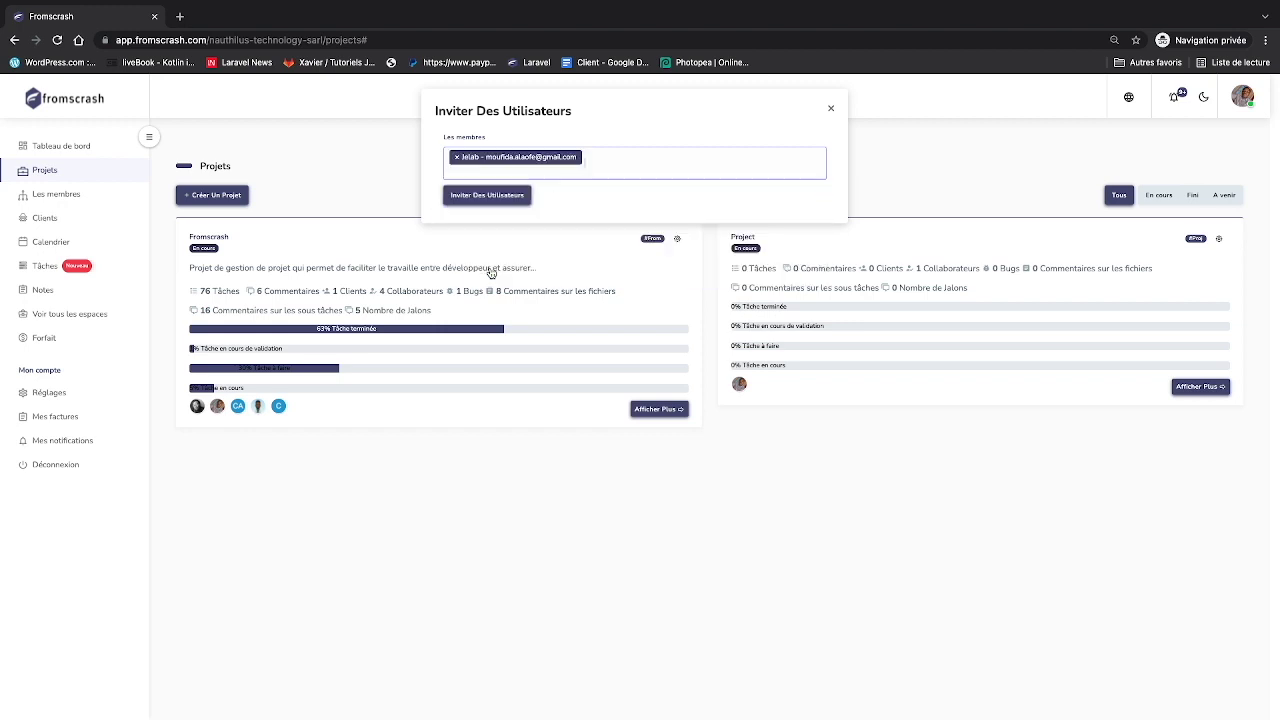
left_click(475, 203)
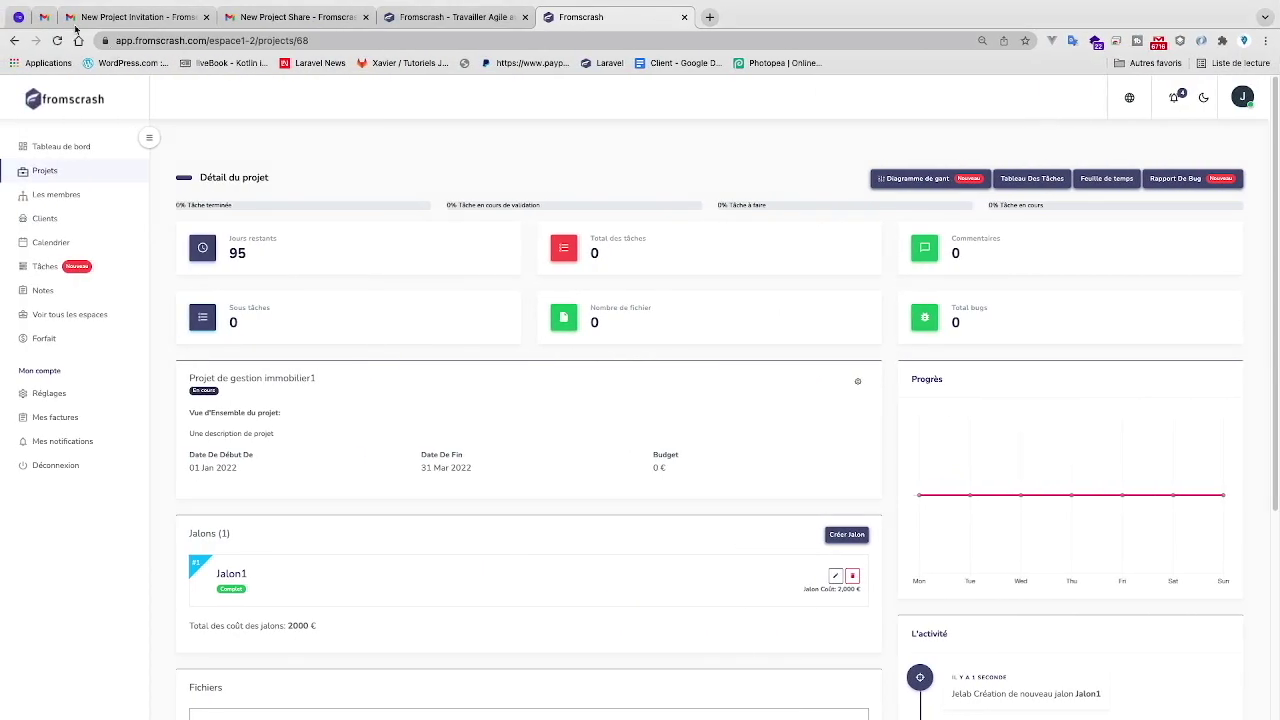
left_click(44, 17)
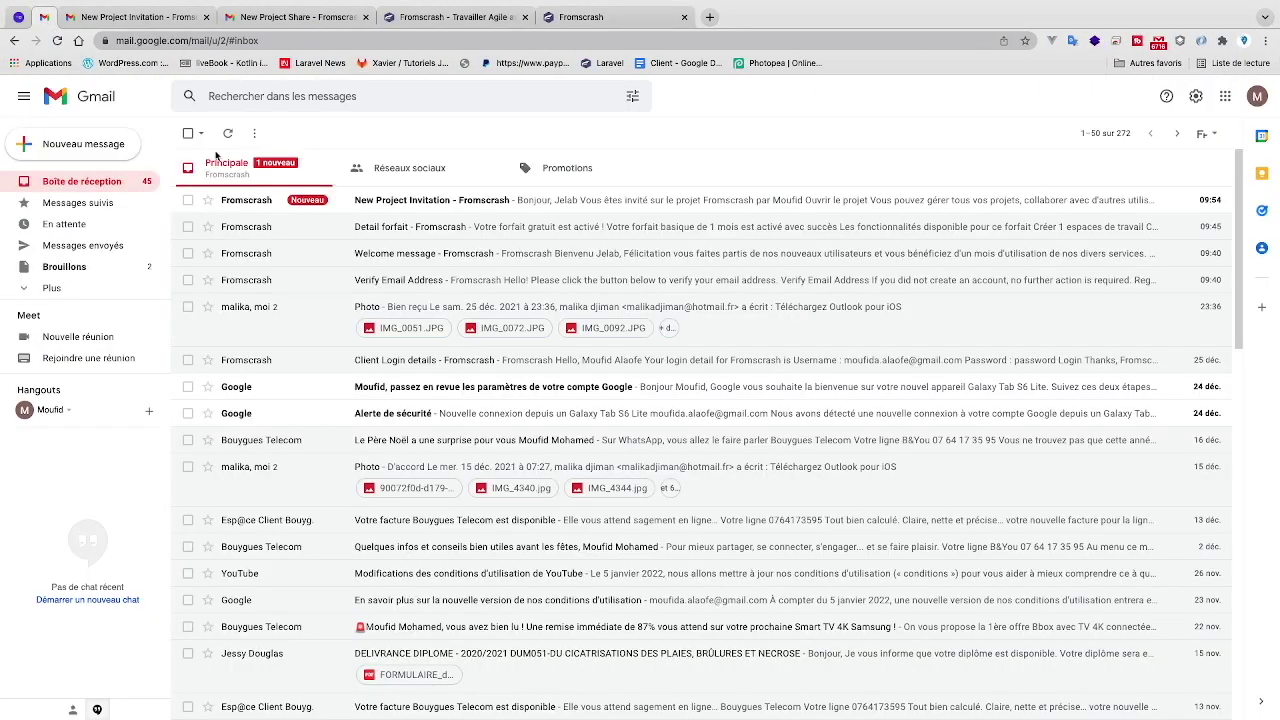
- Open the Fromscrash New Project Invitation e-mail, then reload the Fromscrash app as the invited user
left_click(325, 211)
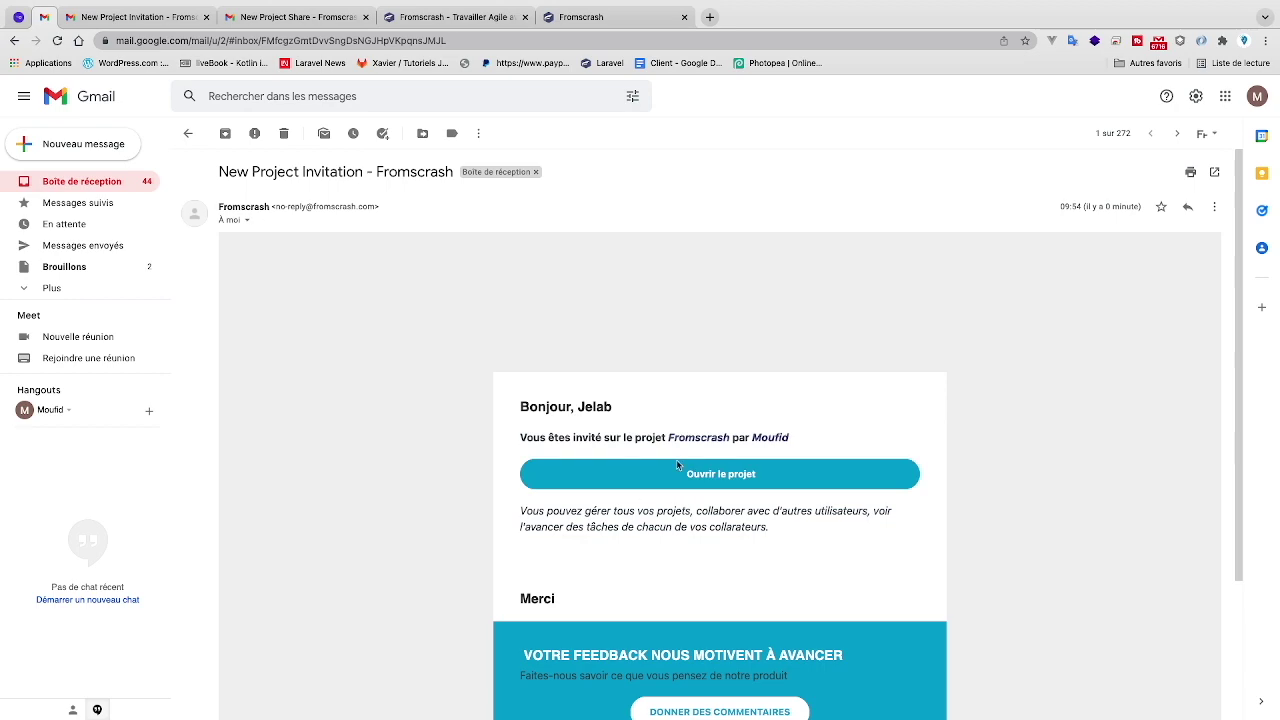
left_click(428, 30)
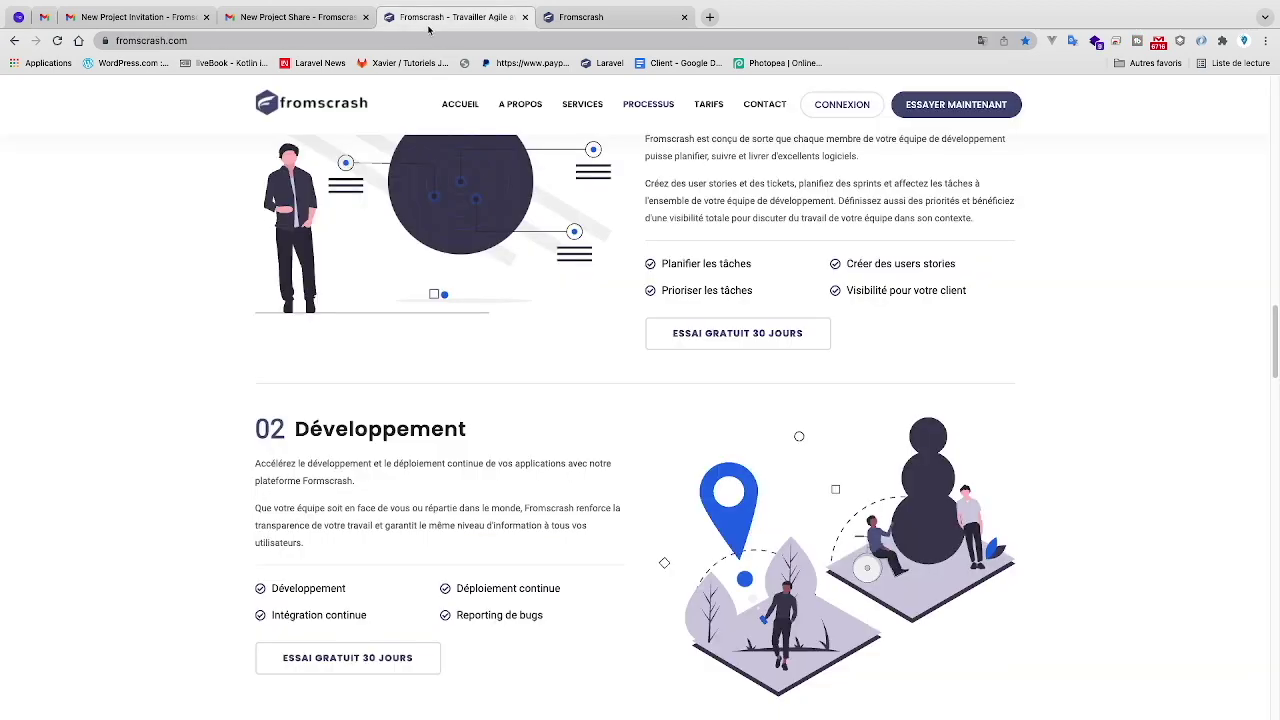
left_click(592, 15)
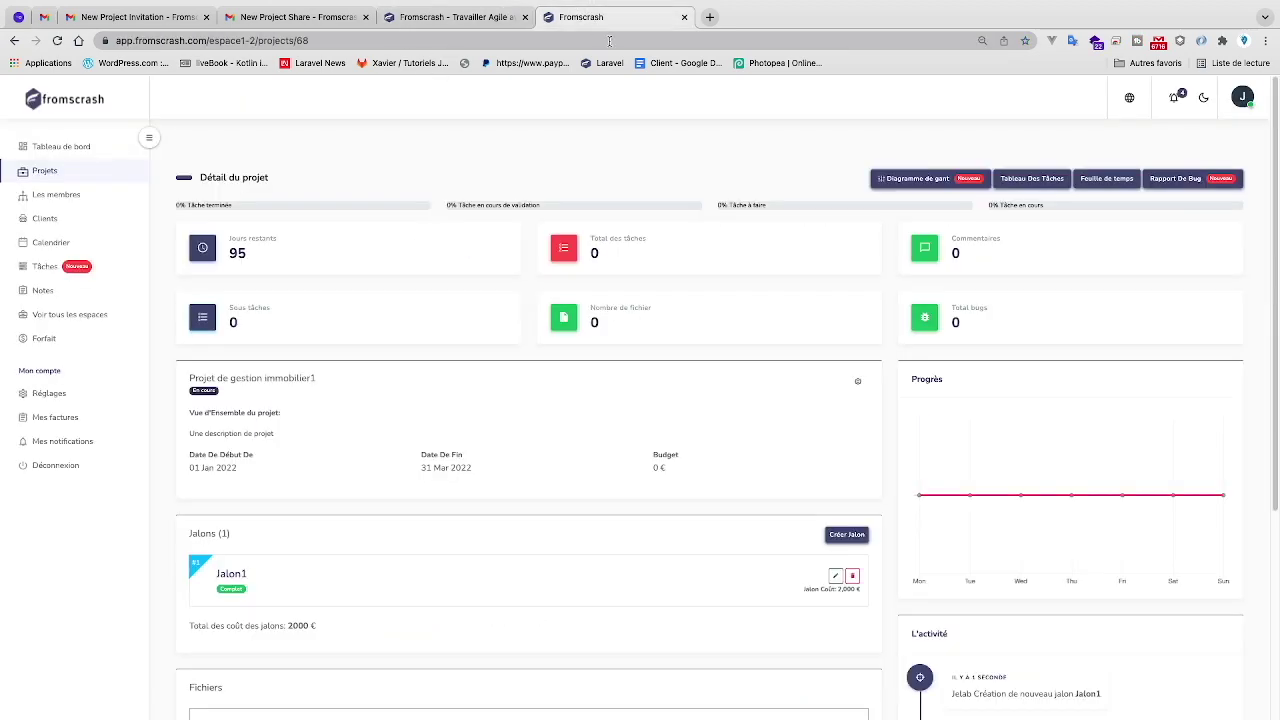
left_click(55, 40)
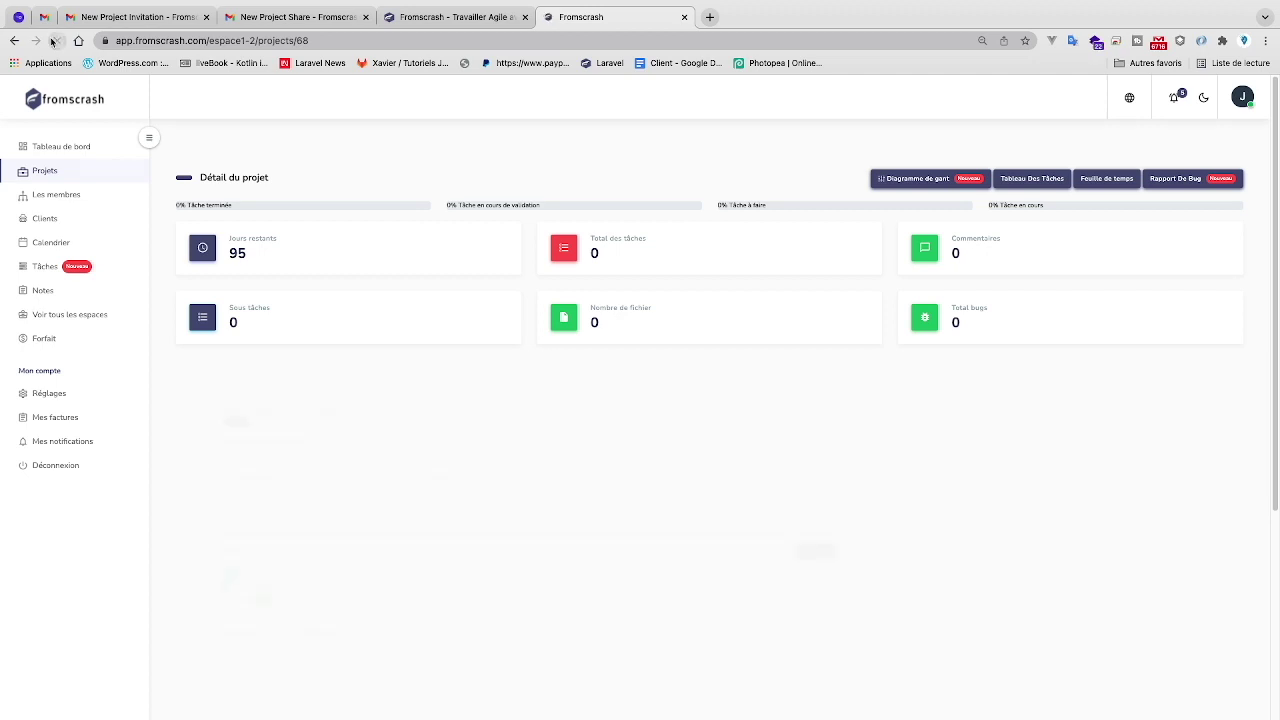
- Open the shared Fromscrash Inc workspace and the Fromscrash project's details page
left_click(62, 313)
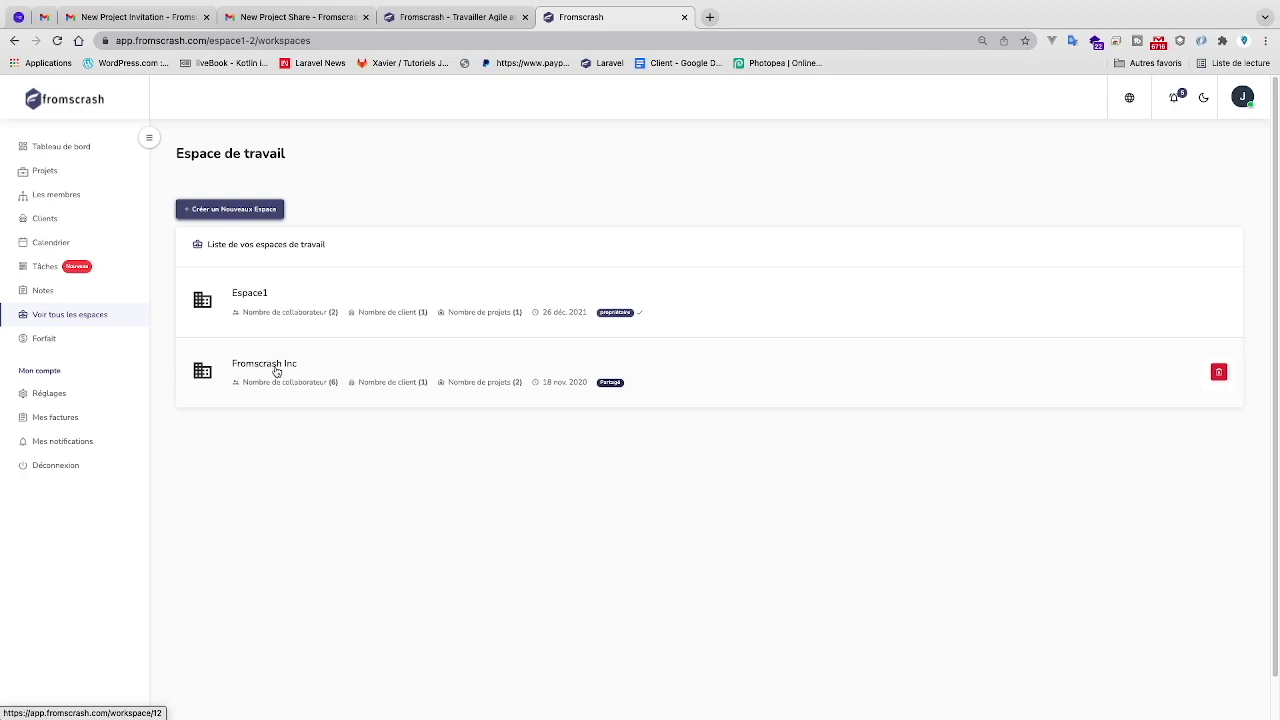
left_click(258, 364)
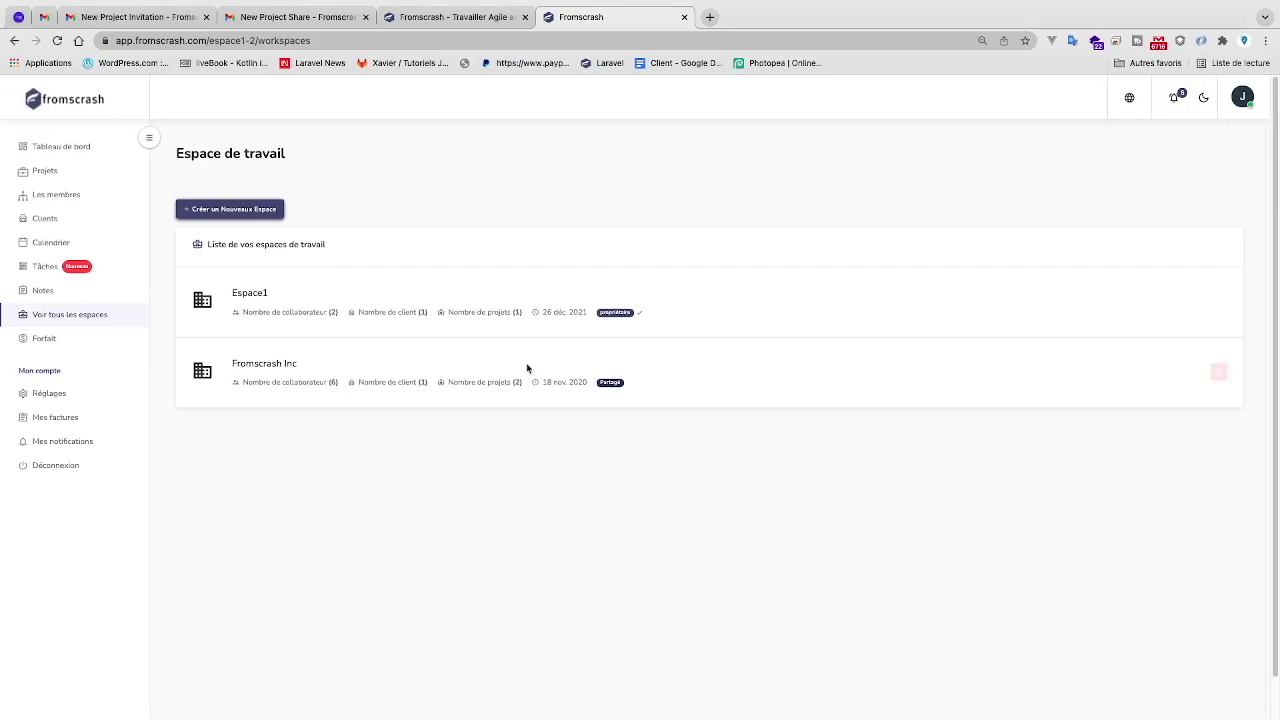
left_click(258, 364)
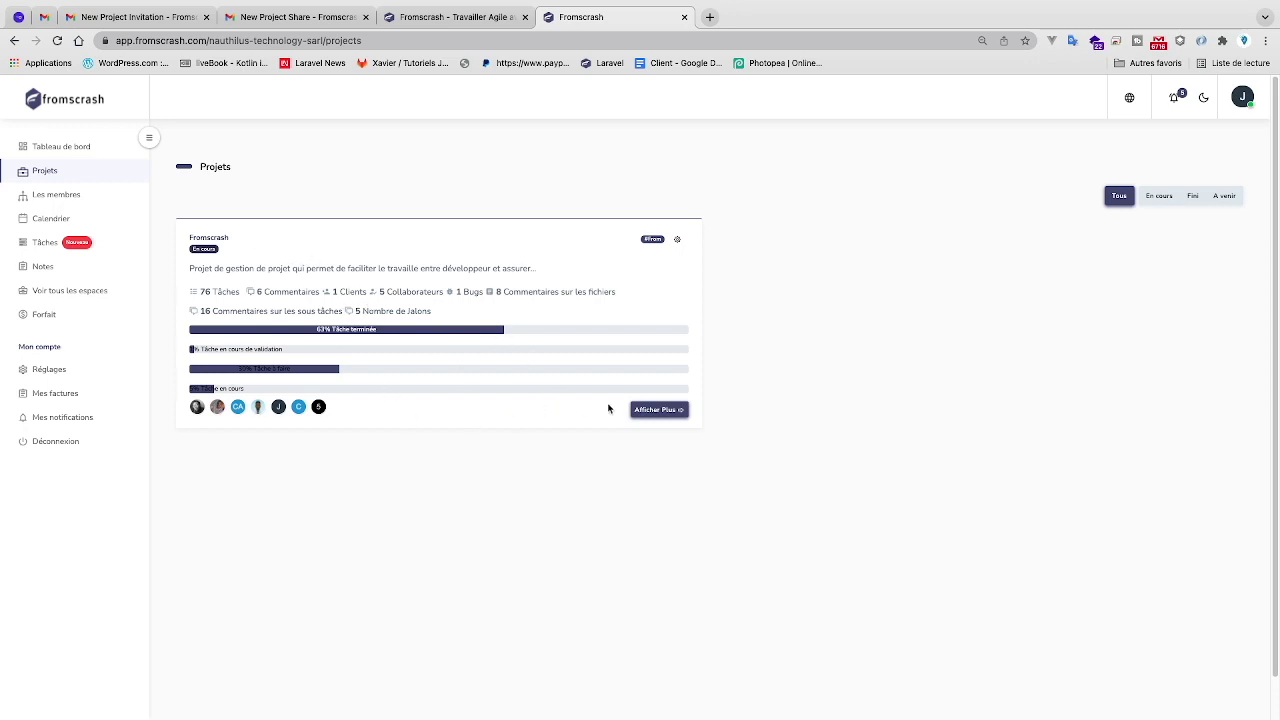
left_click(657, 409)
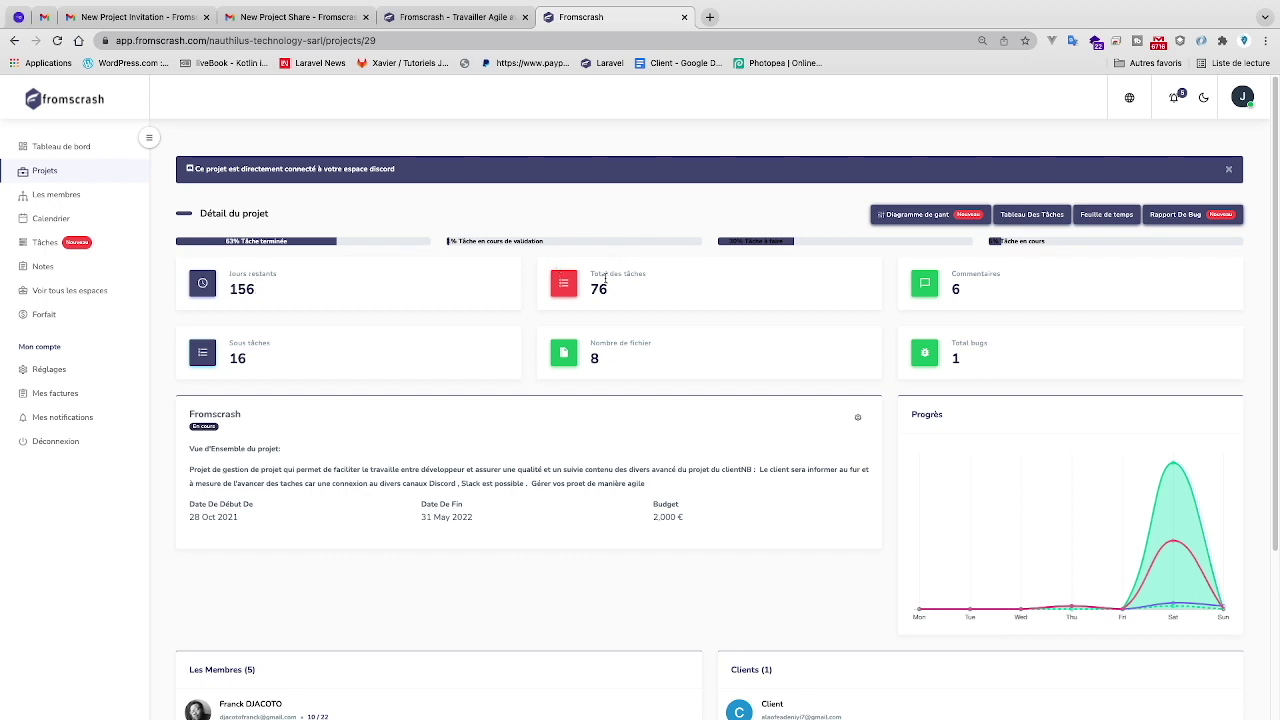
- Scroll through the Fromscrash project's Les Membres list, check the logged-in account, then switch to the owner's window
scroll(782, 318, "down", 1)
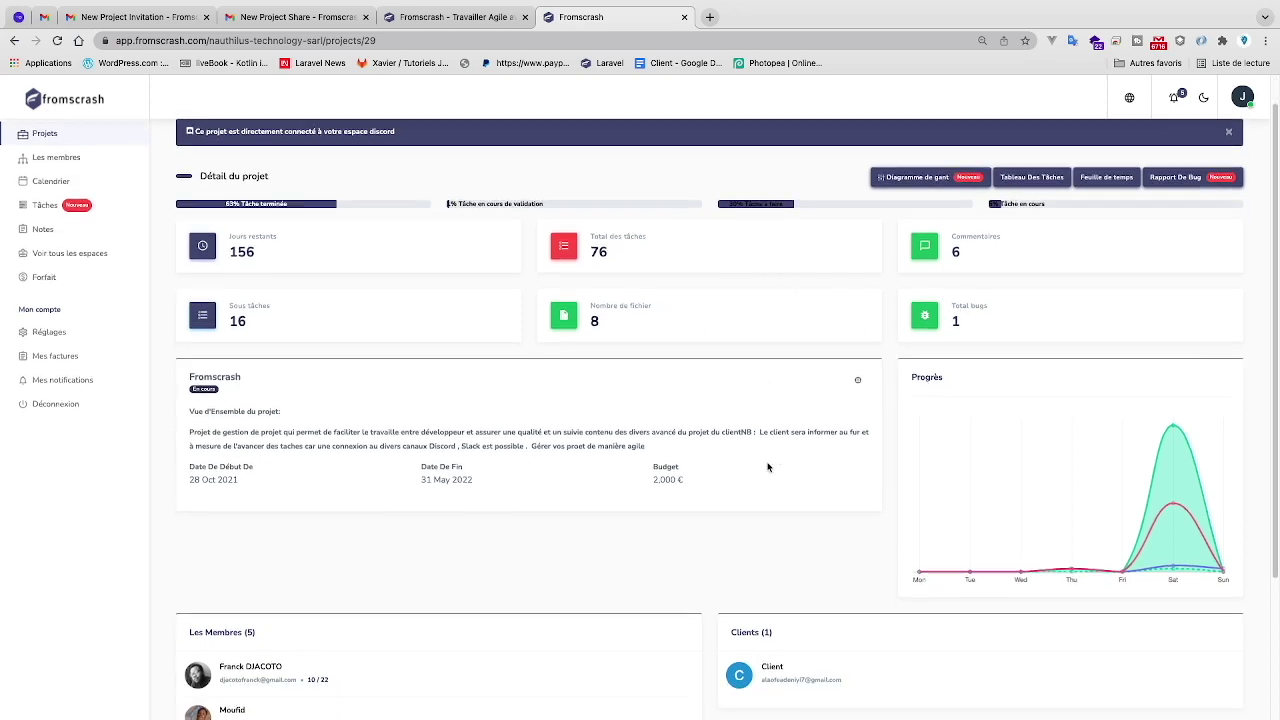
scroll(766, 468, "down", 5)
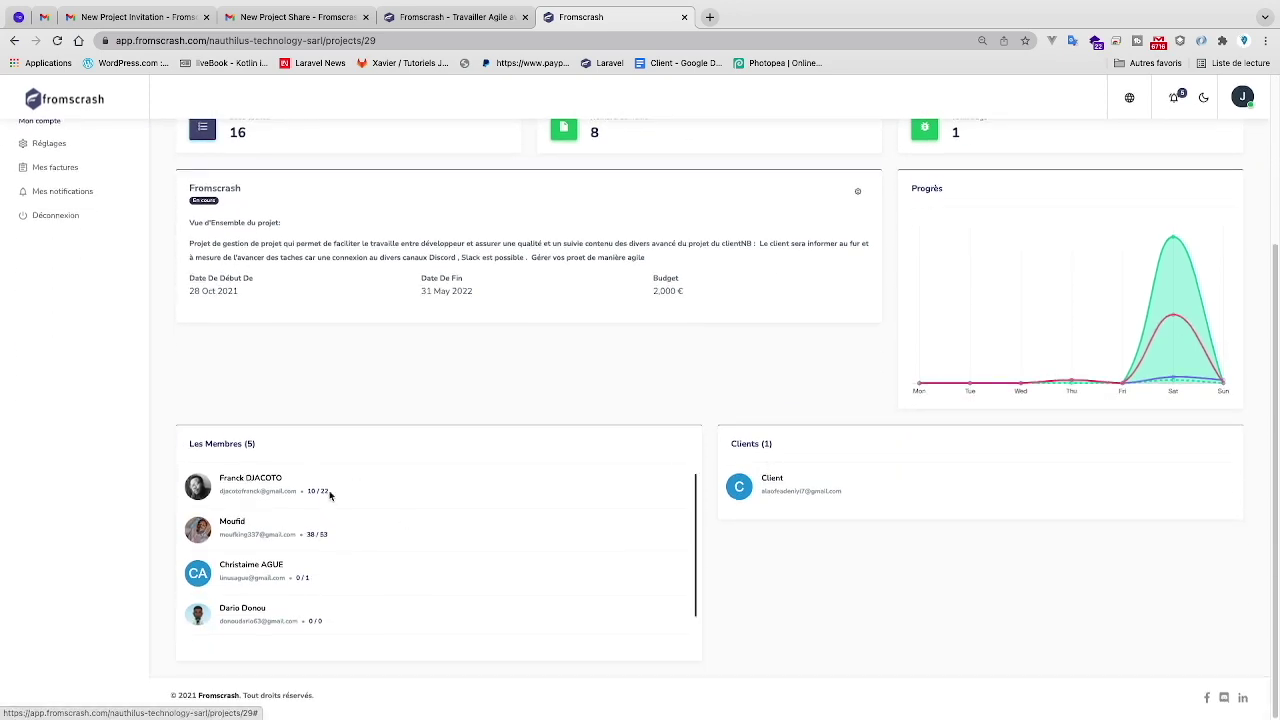
scroll(223, 550, "down", 1)
scroll(225, 560, "down", 2)
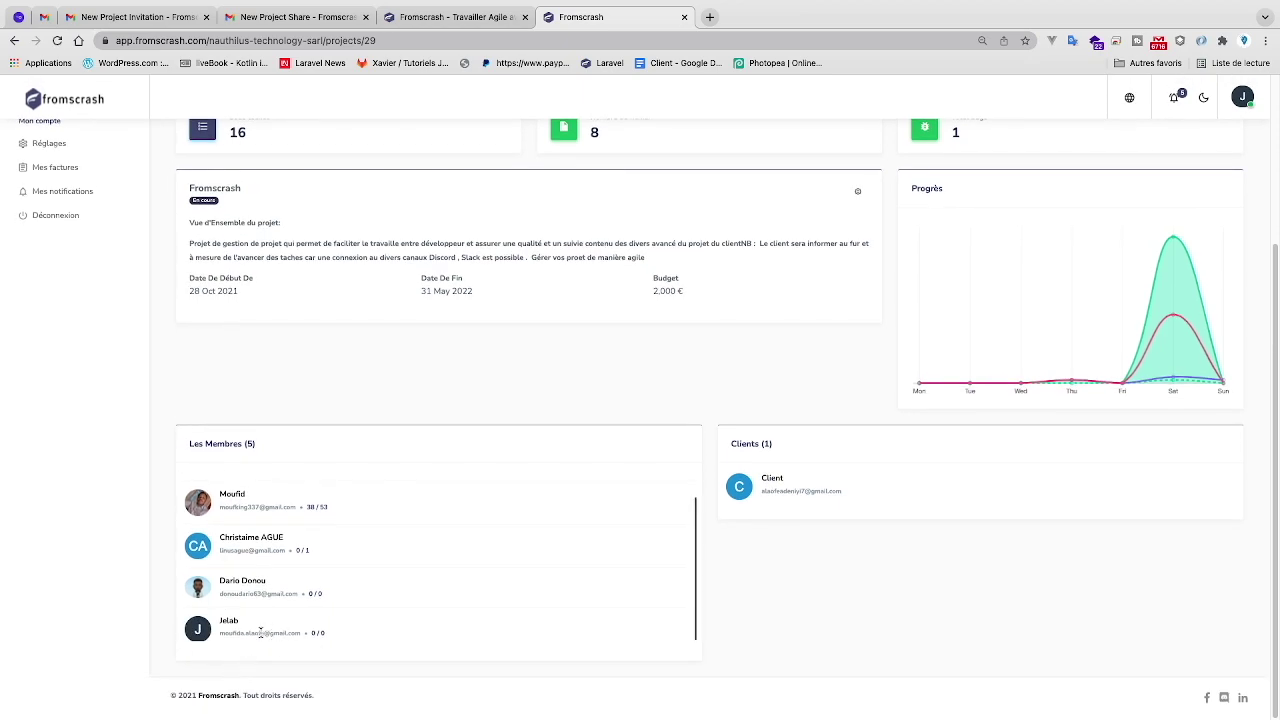
scroll(268, 610, "up", 3)
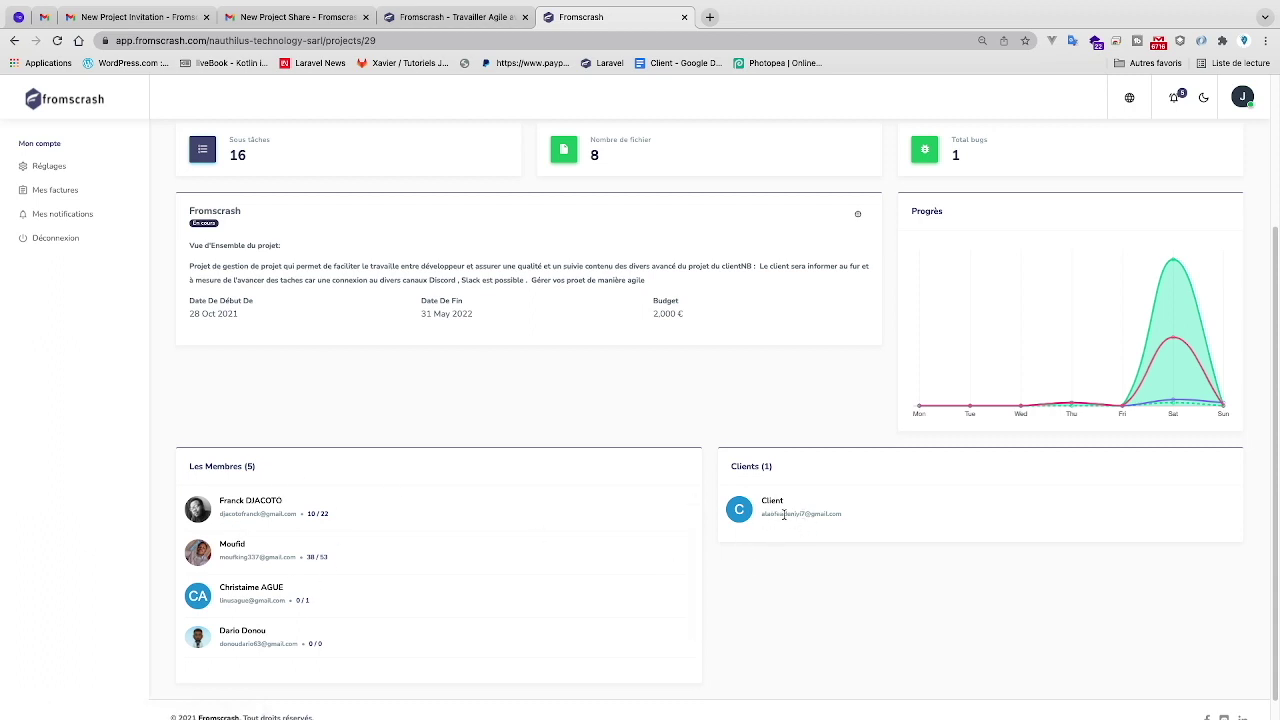
scroll(663, 406, "up", 3)
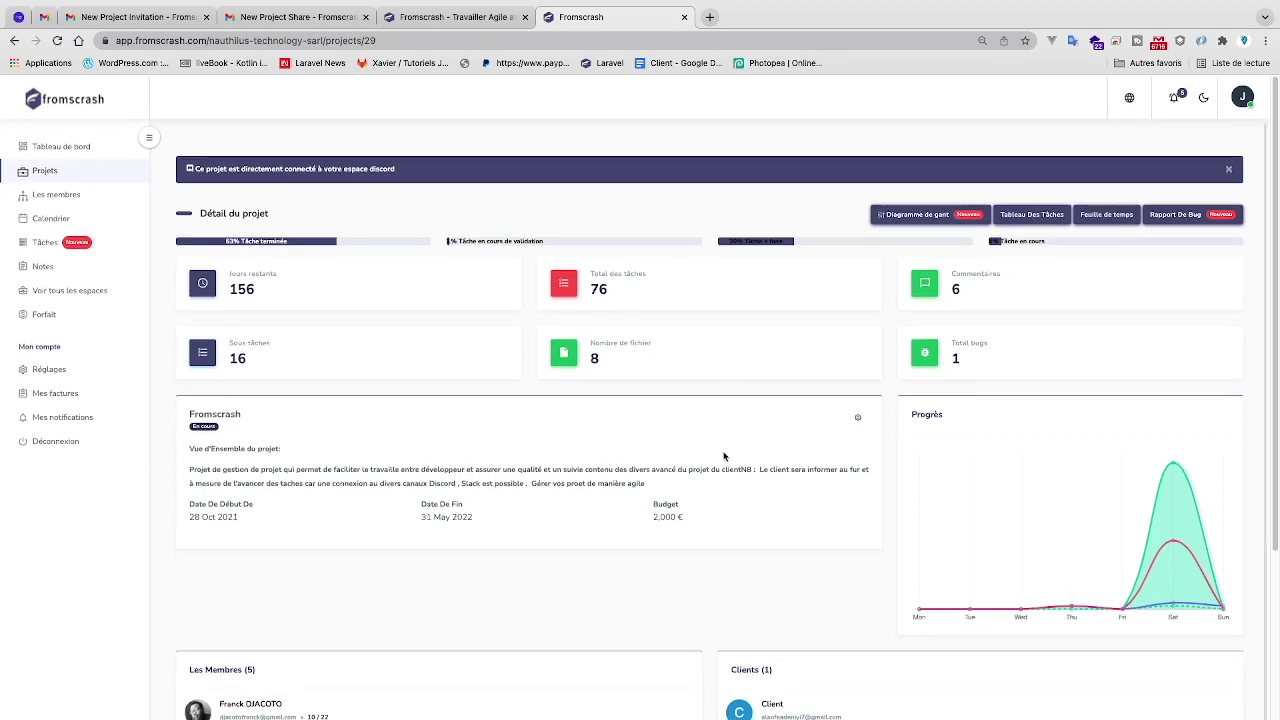
left_click(1242, 96)
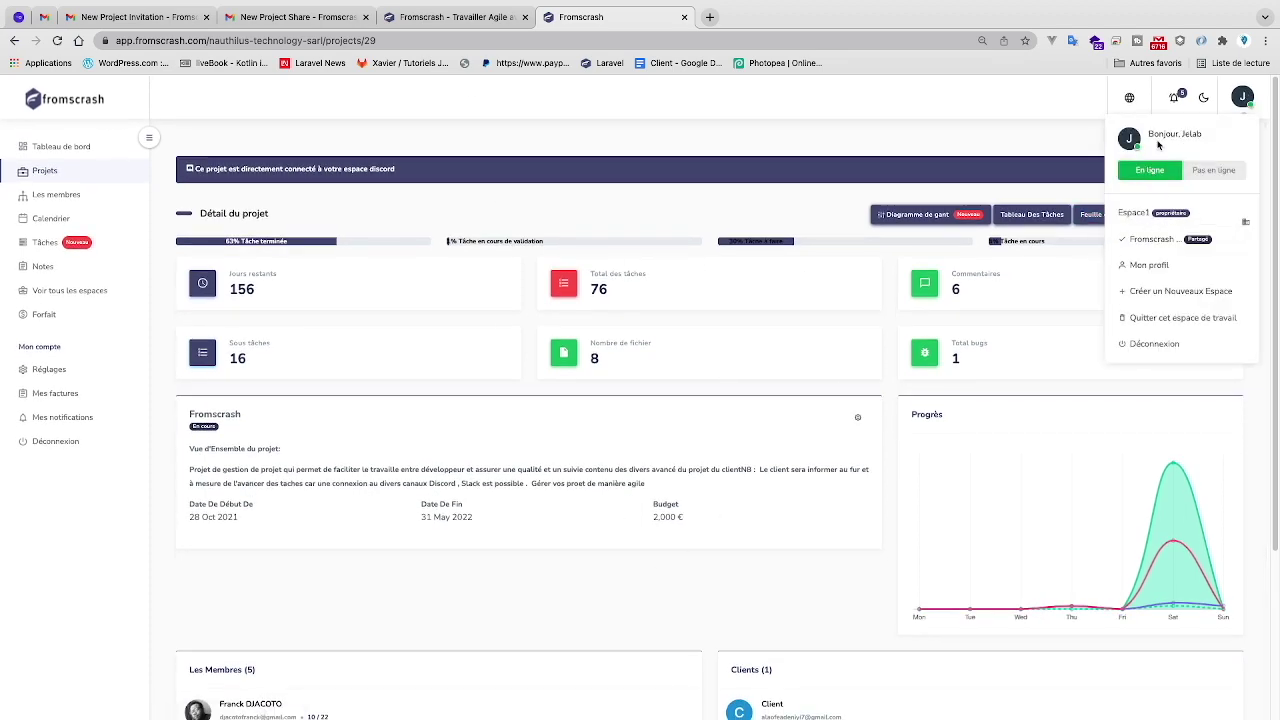
key("ctrl+Right")
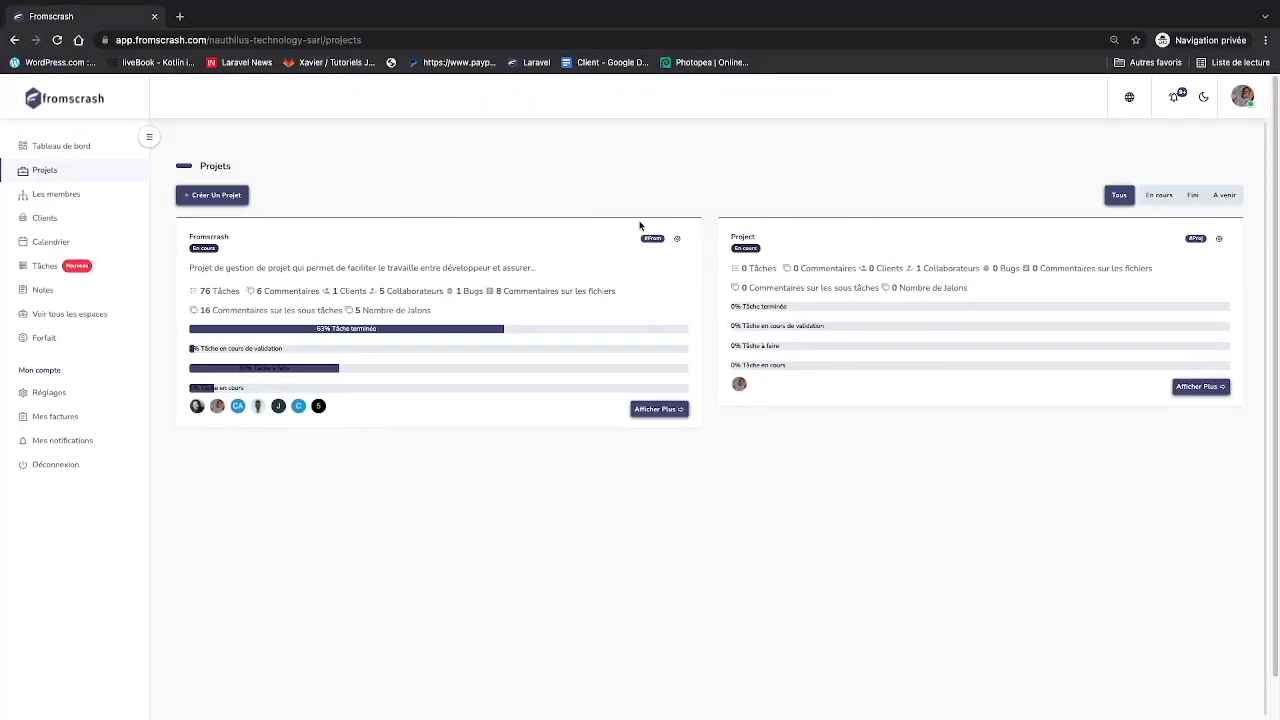
left_click(665, 408)
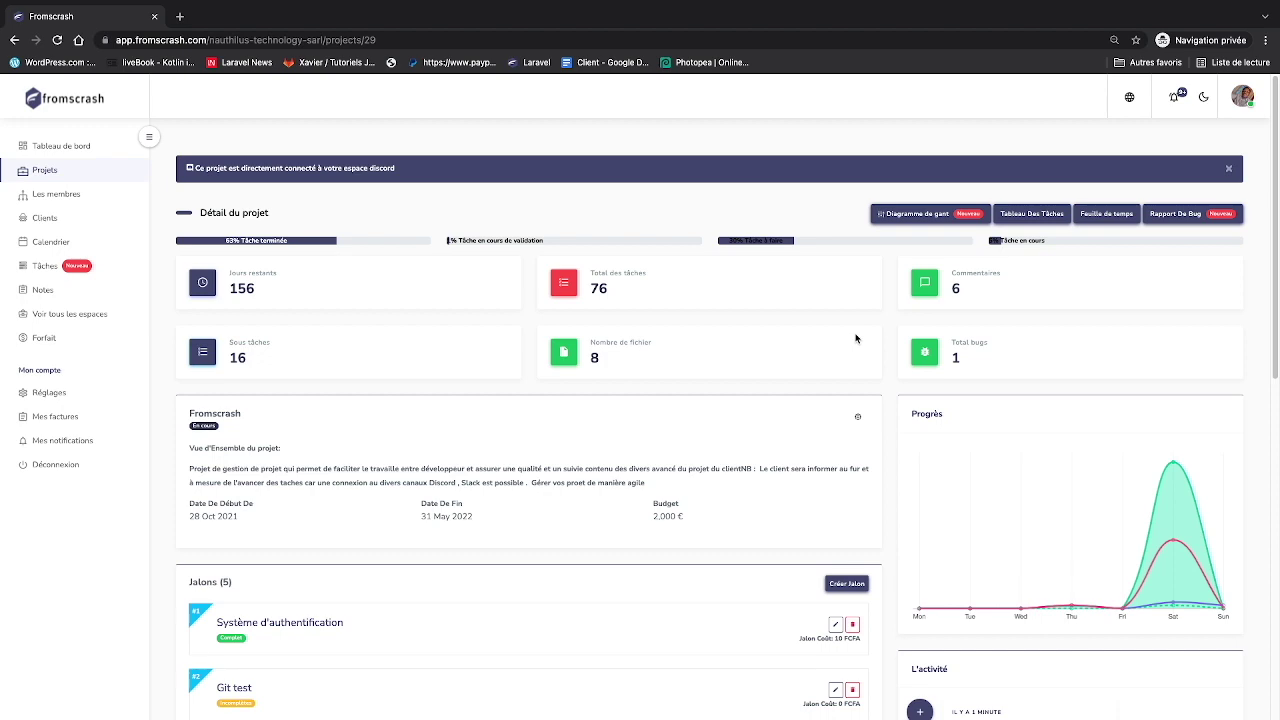
scroll(856, 339, "down", 7)
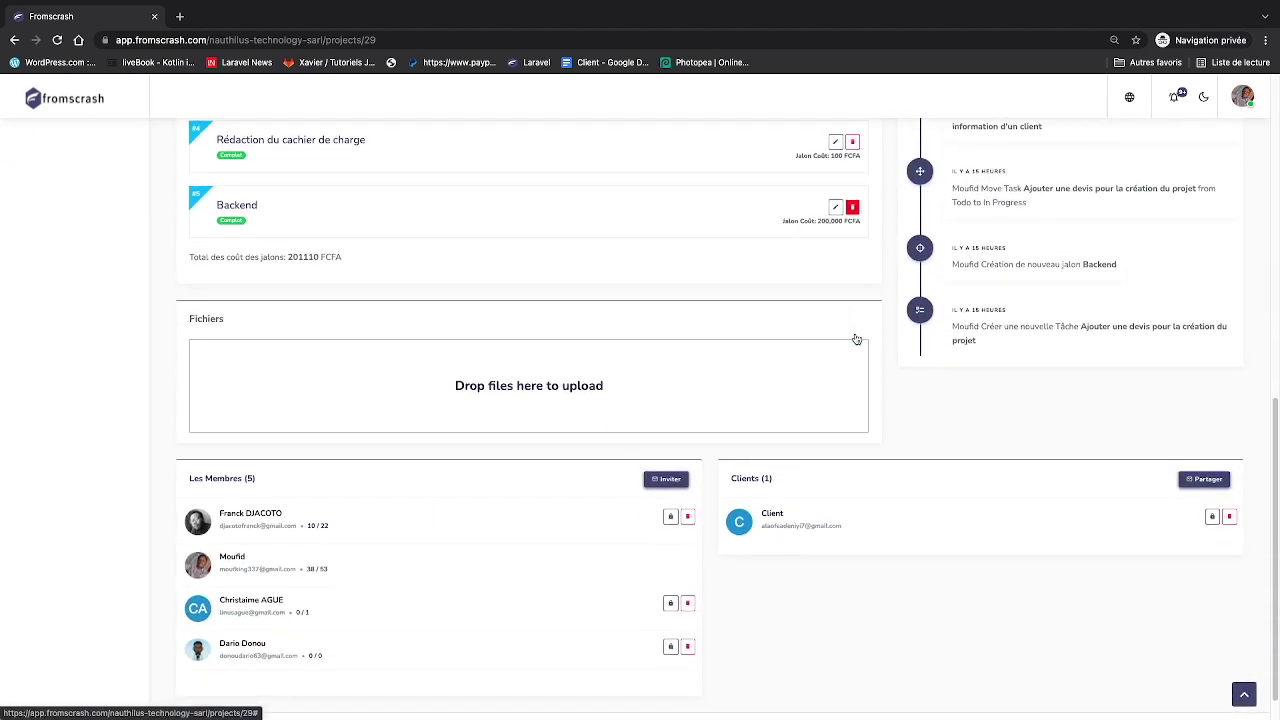
left_click(670, 516)
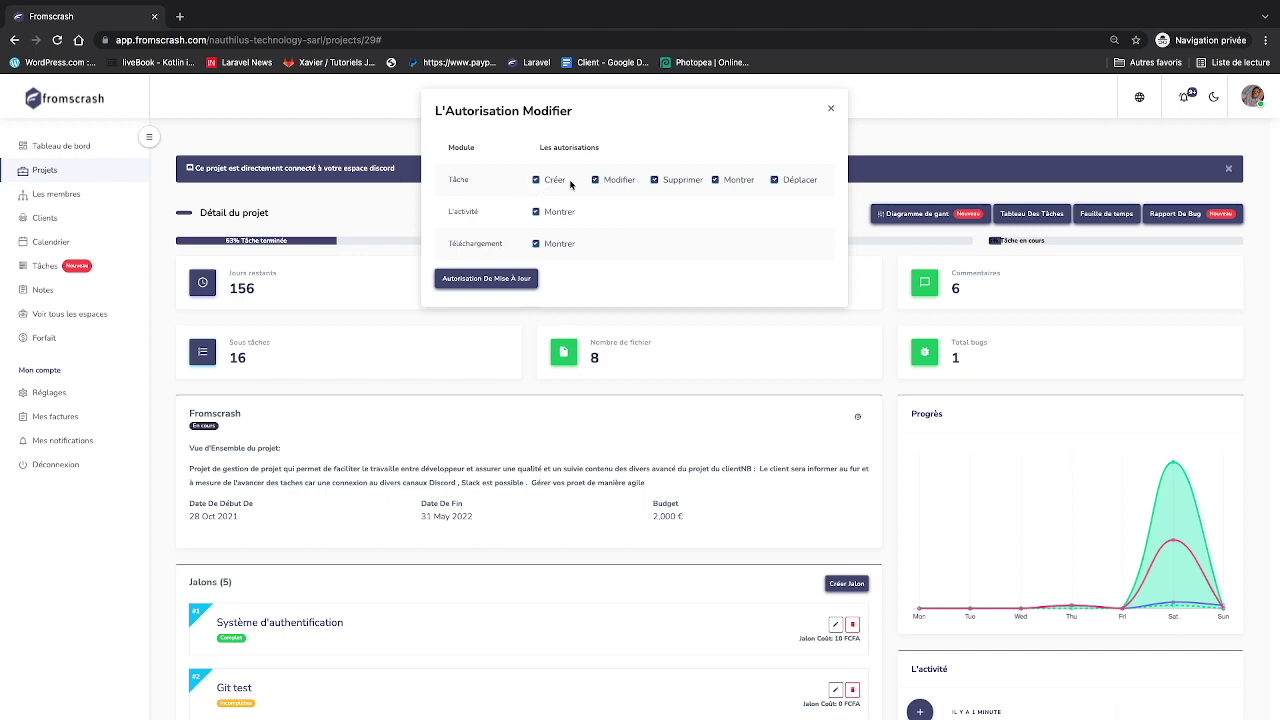
left_click(655, 180)
left_click(830, 107)
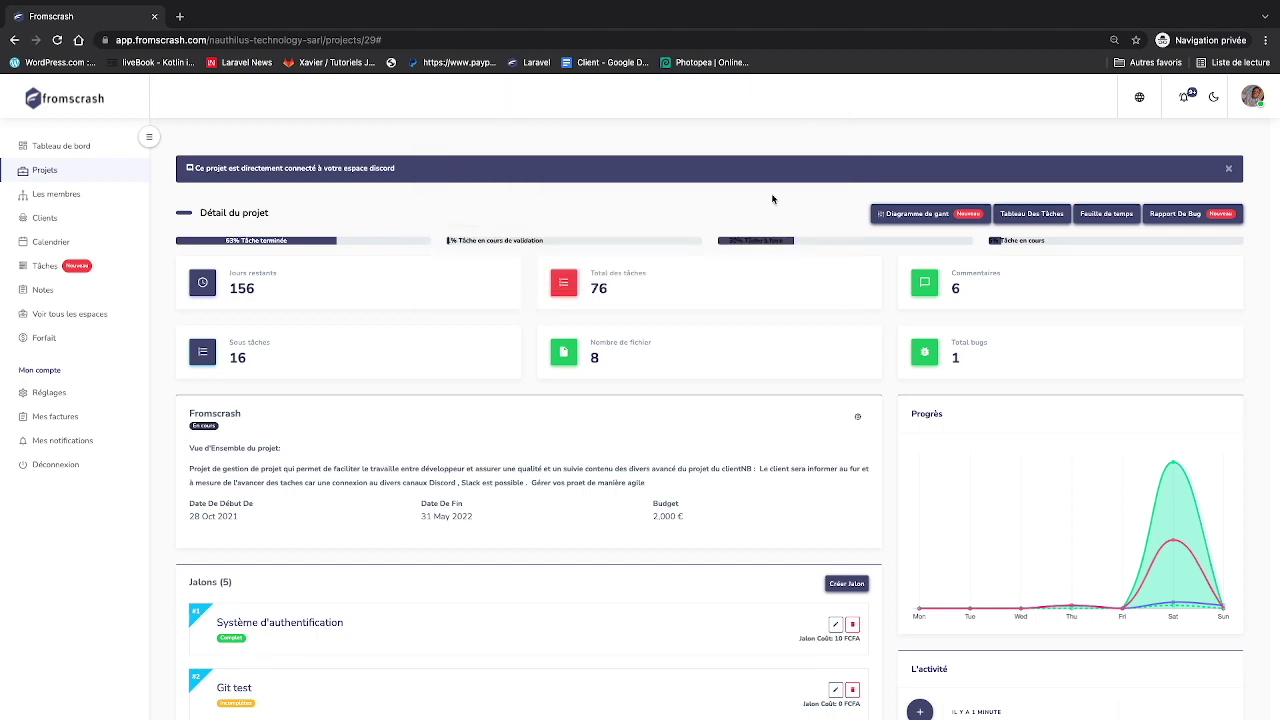
scroll(657, 500, "down", 10)
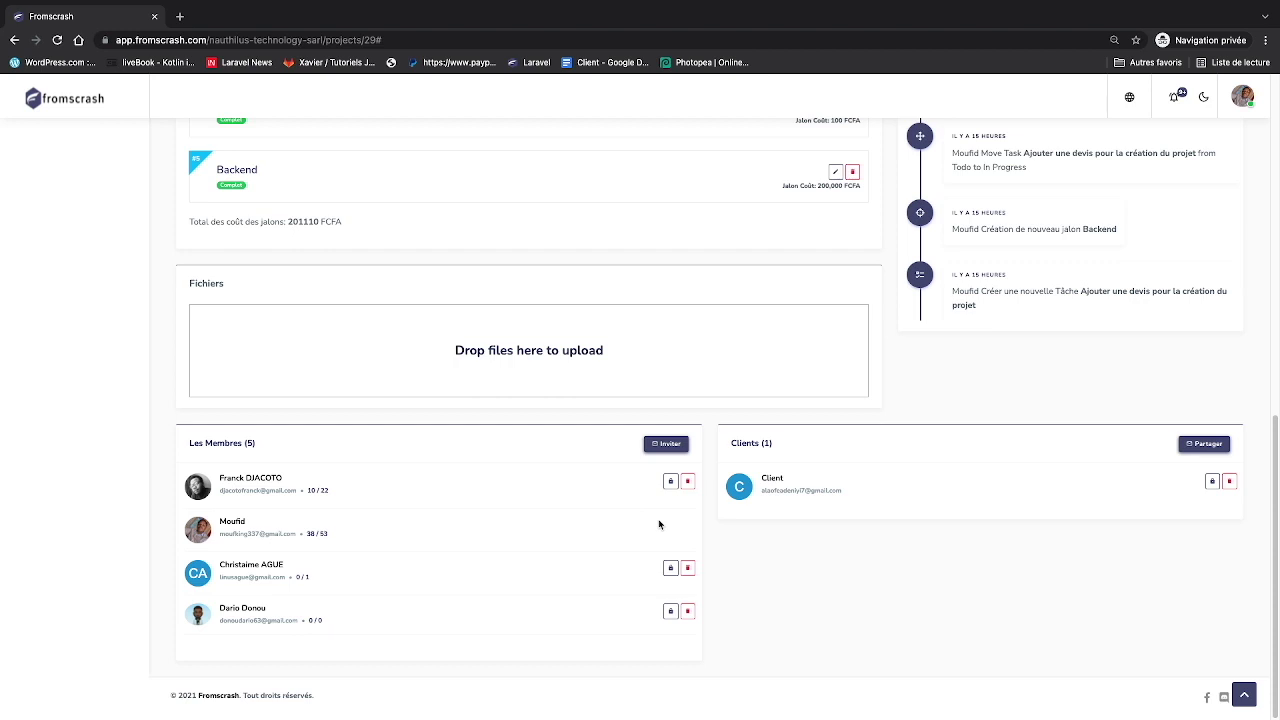
scroll(659, 524, "up", 15)
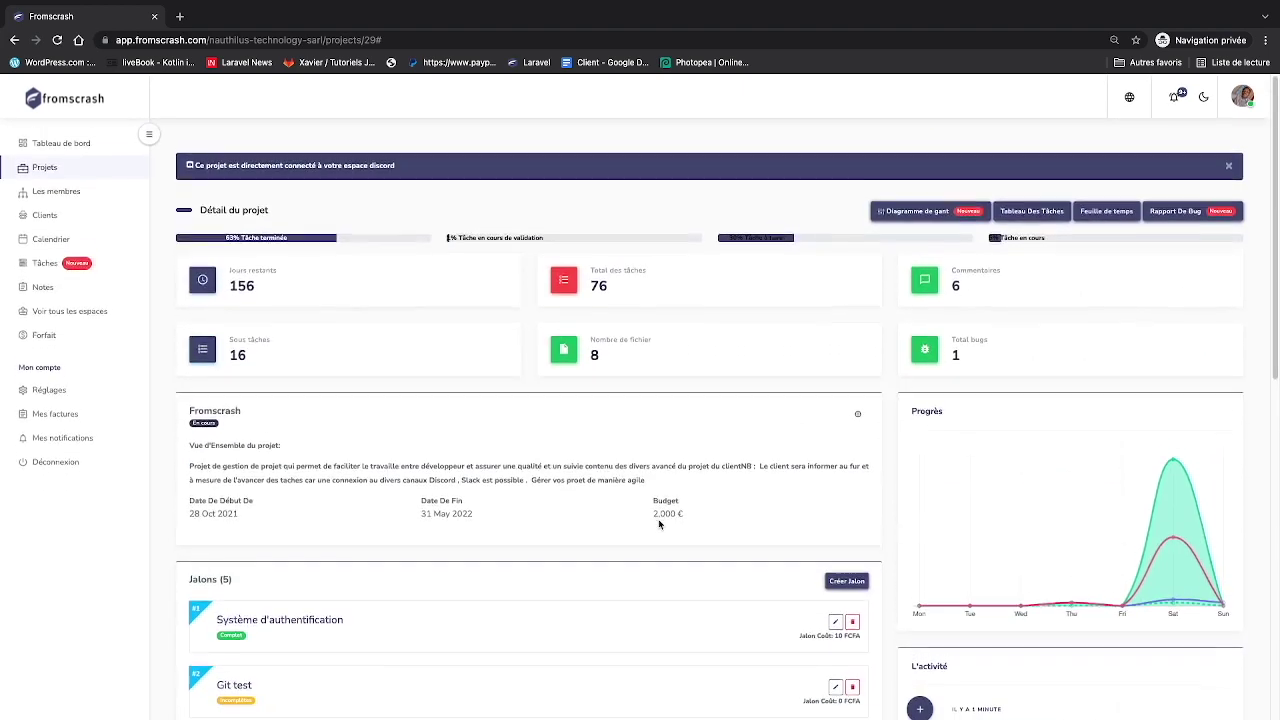
mouse_move(1172, 503)
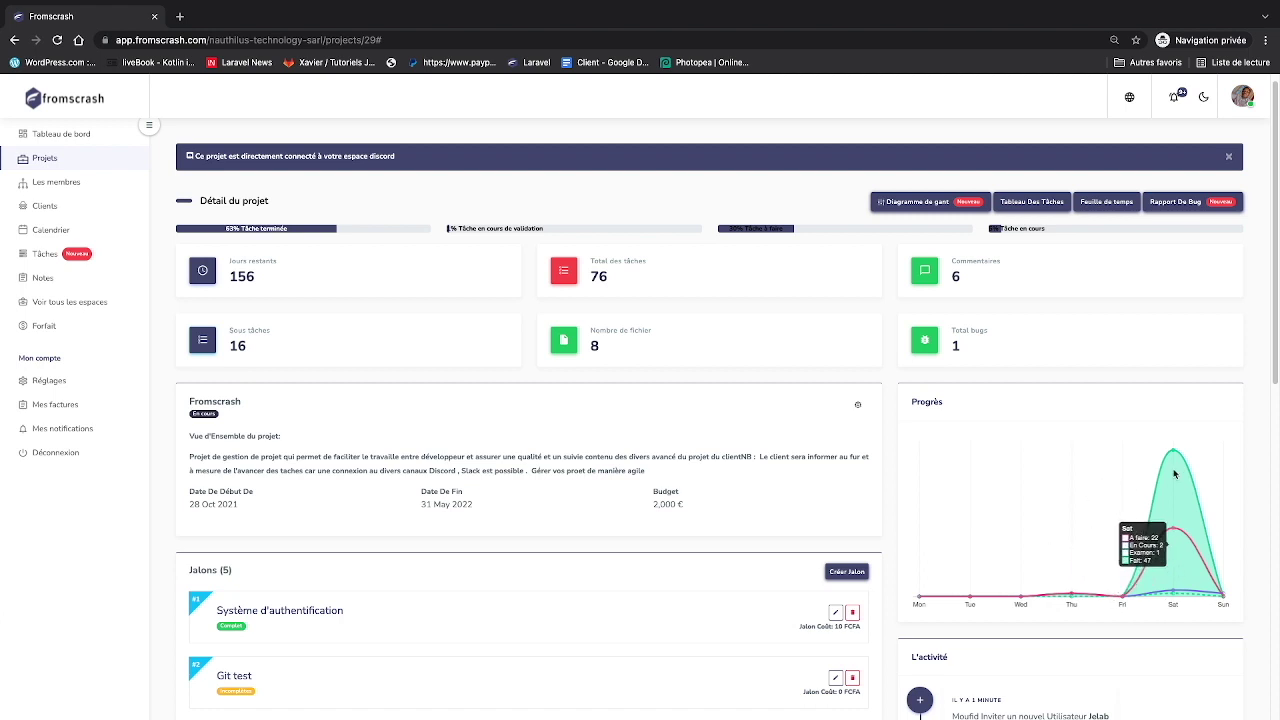
scroll(1143, 590, "down", 1)
scroll(1108, 622, "down", 1)
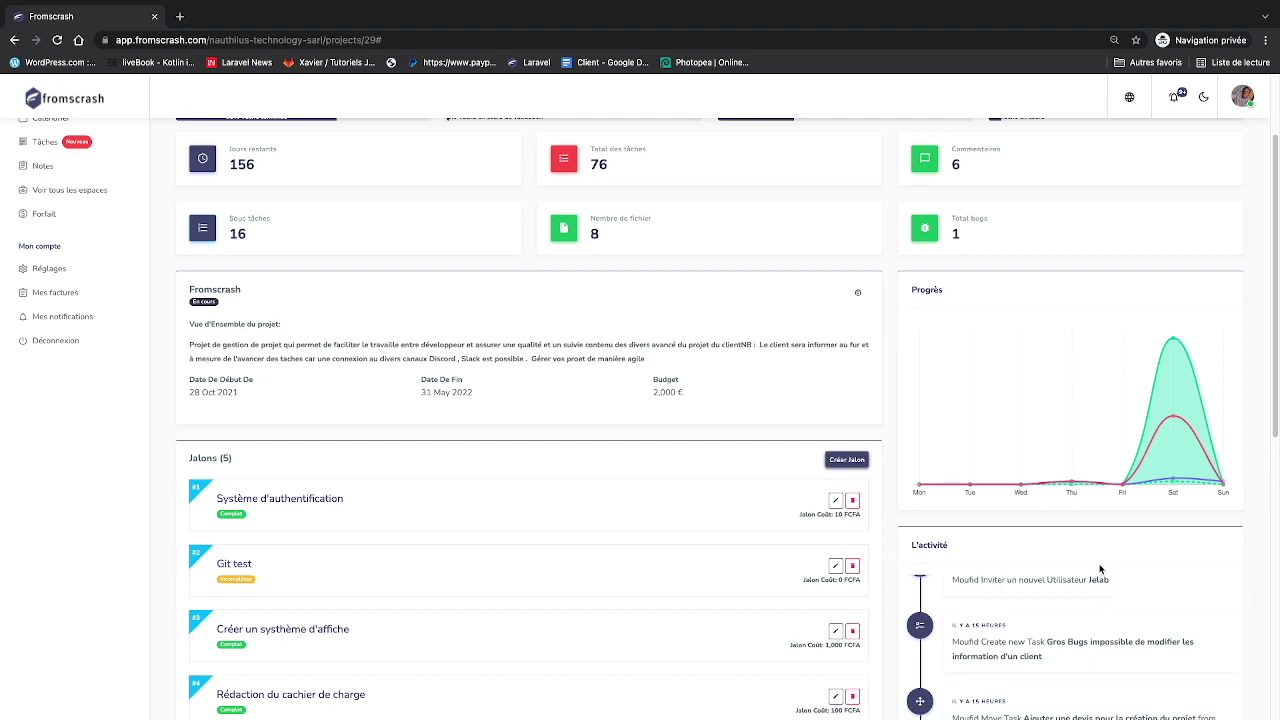
scroll(1100, 570, "down", 3)
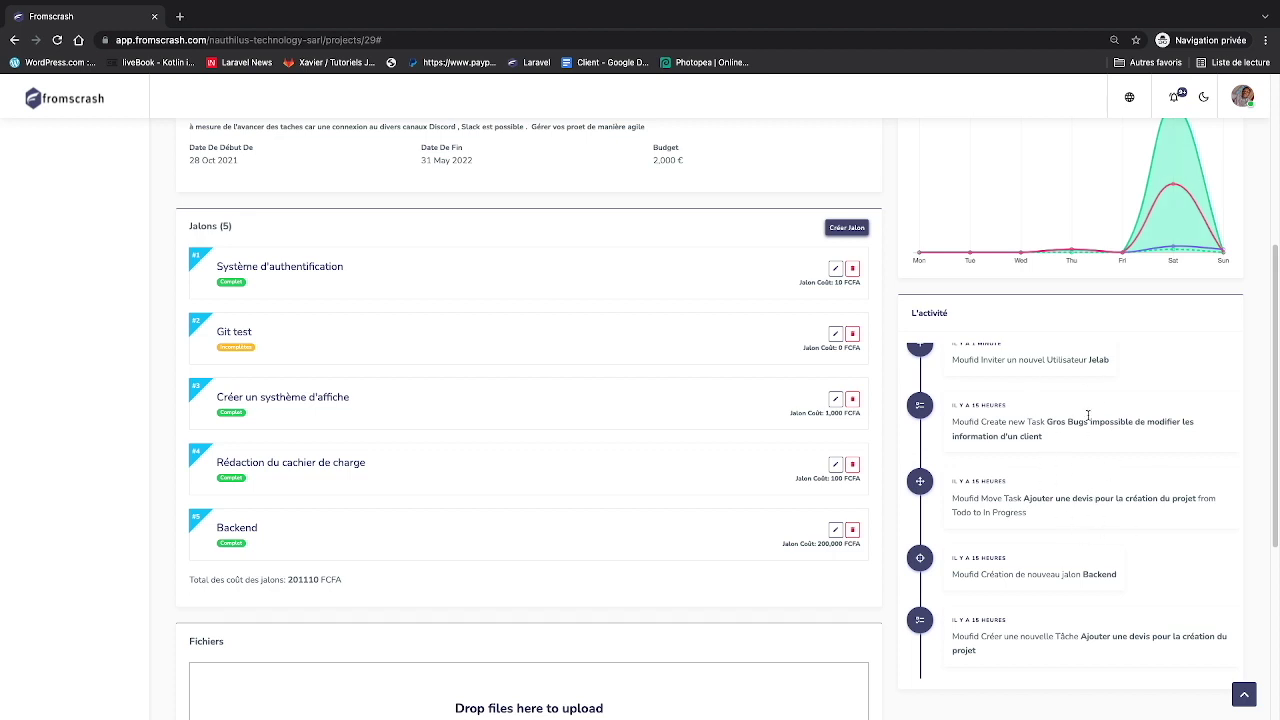
scroll(712, 340, "up", 1)
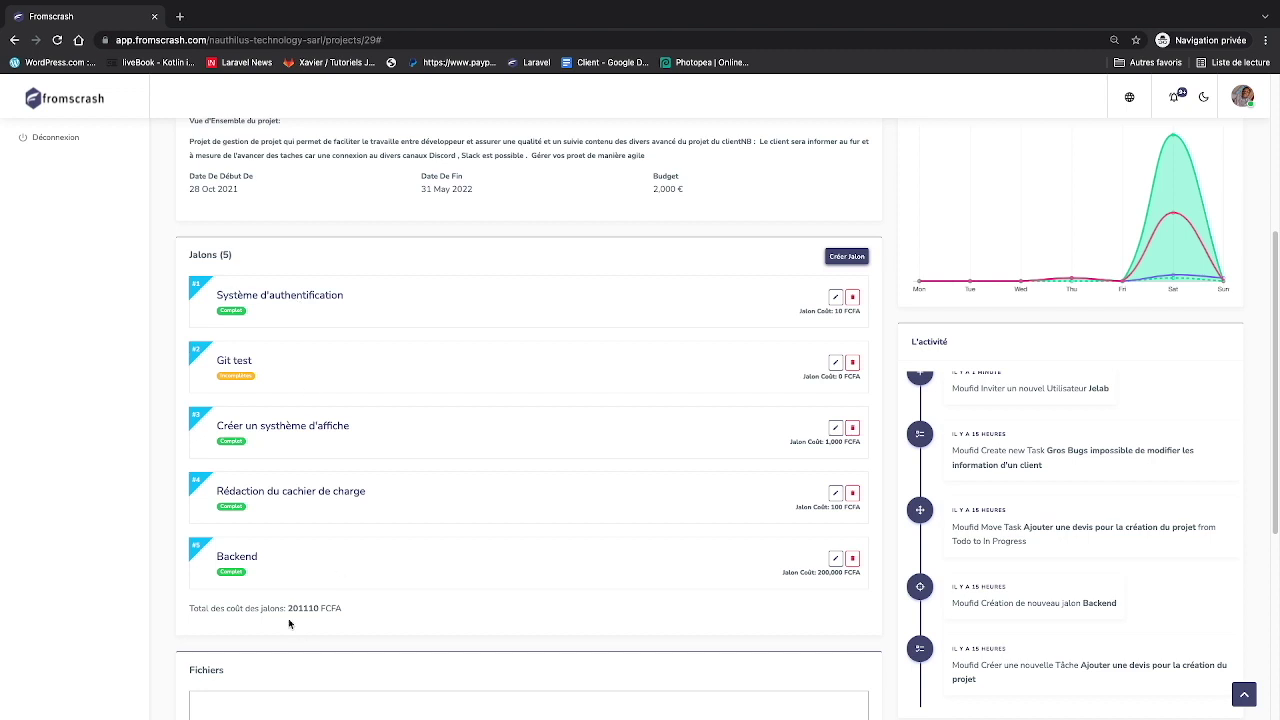
left_click_drag(288, 608, 335, 609)
scroll(358, 397, "up", 5)
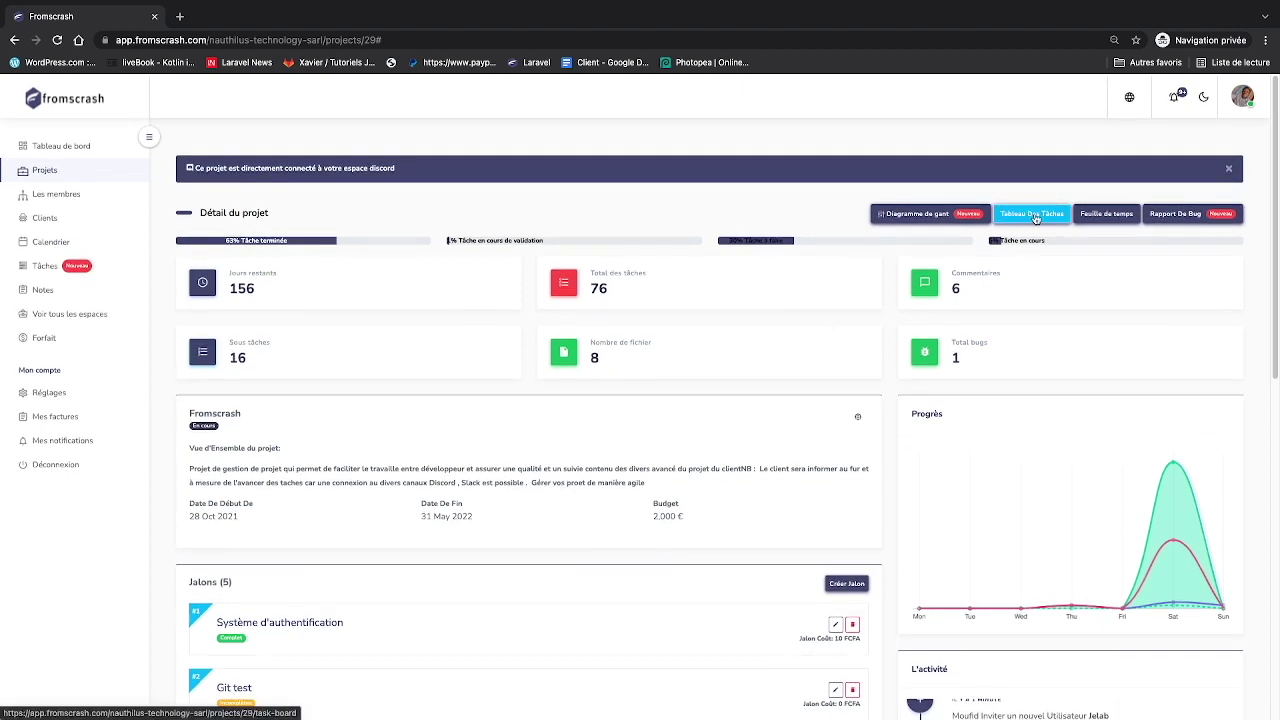
left_click(1034, 215)
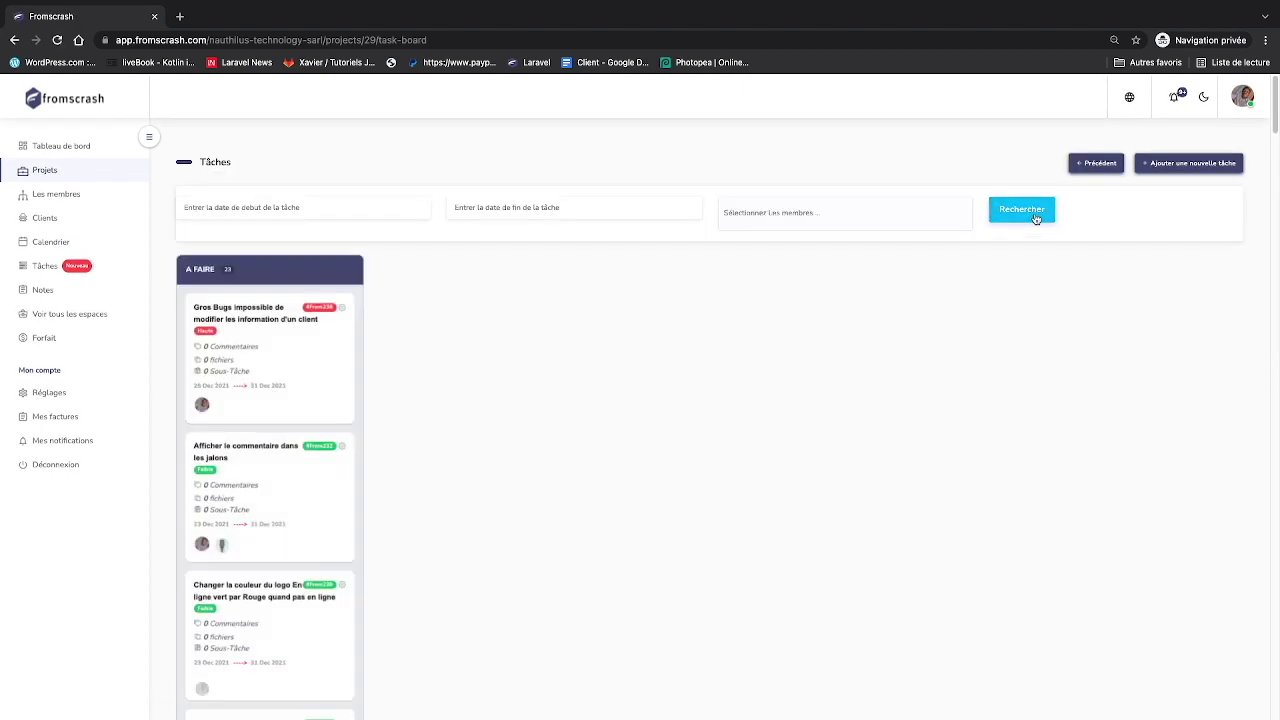
scroll(872, 444, "down", 5)
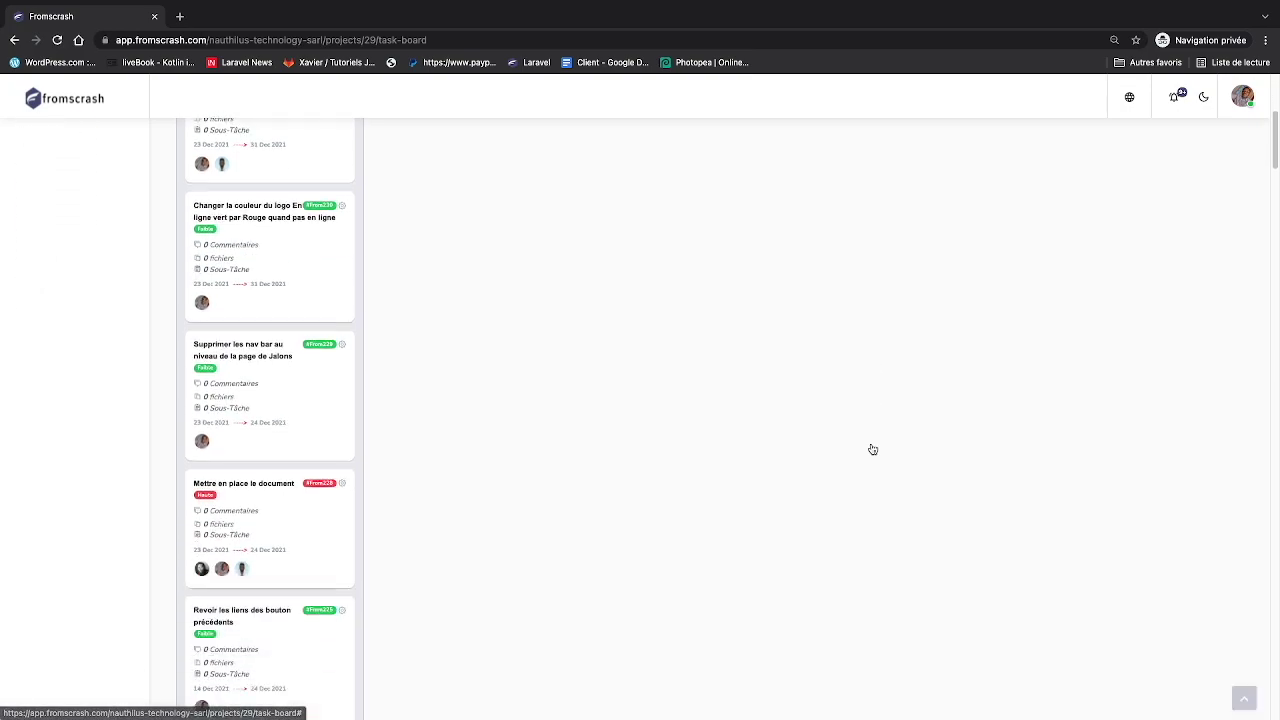
scroll(872, 448, "down", 6)
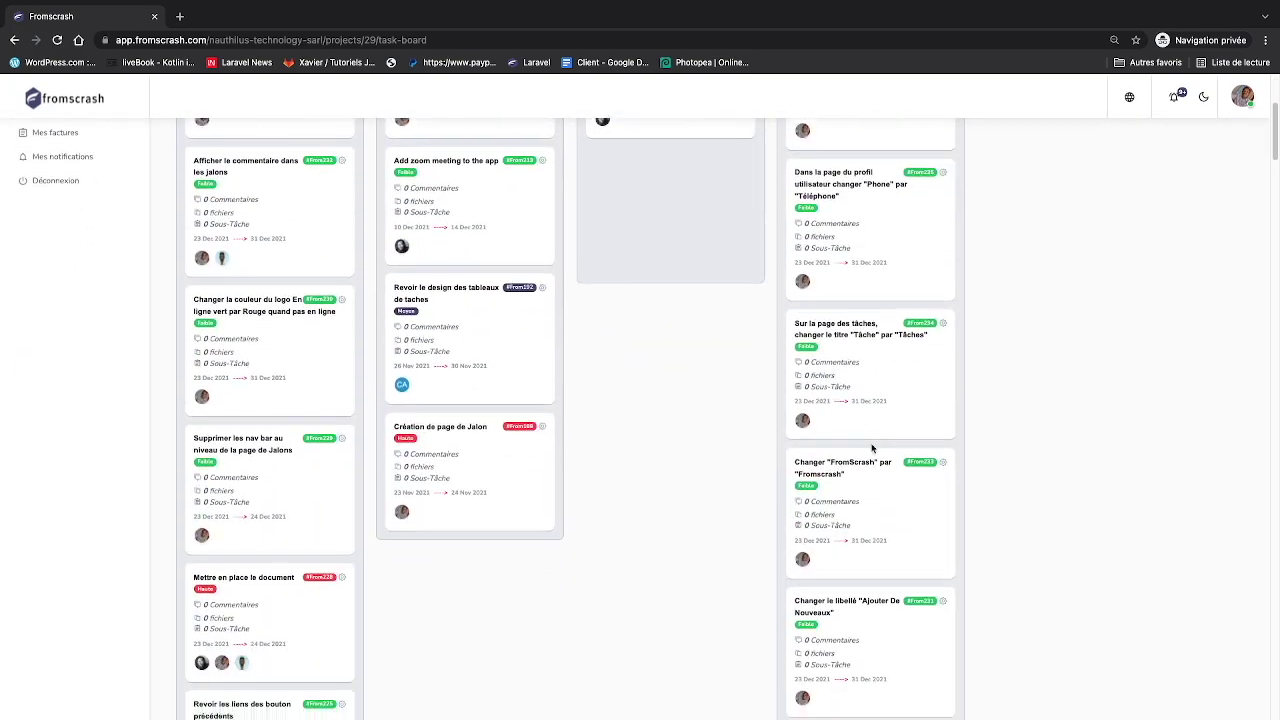
scroll(872, 449, "up", 6)
scroll(872, 449, "down", 1)
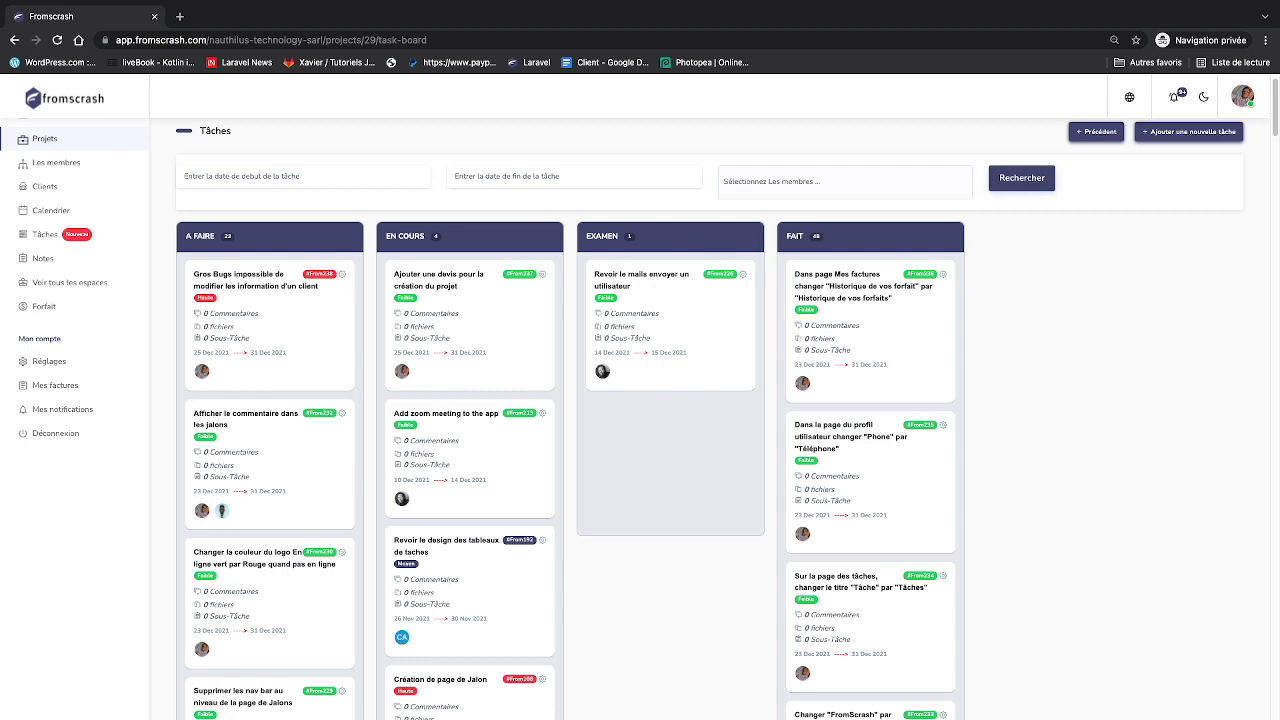
scroll(623, 577, "up", 1)
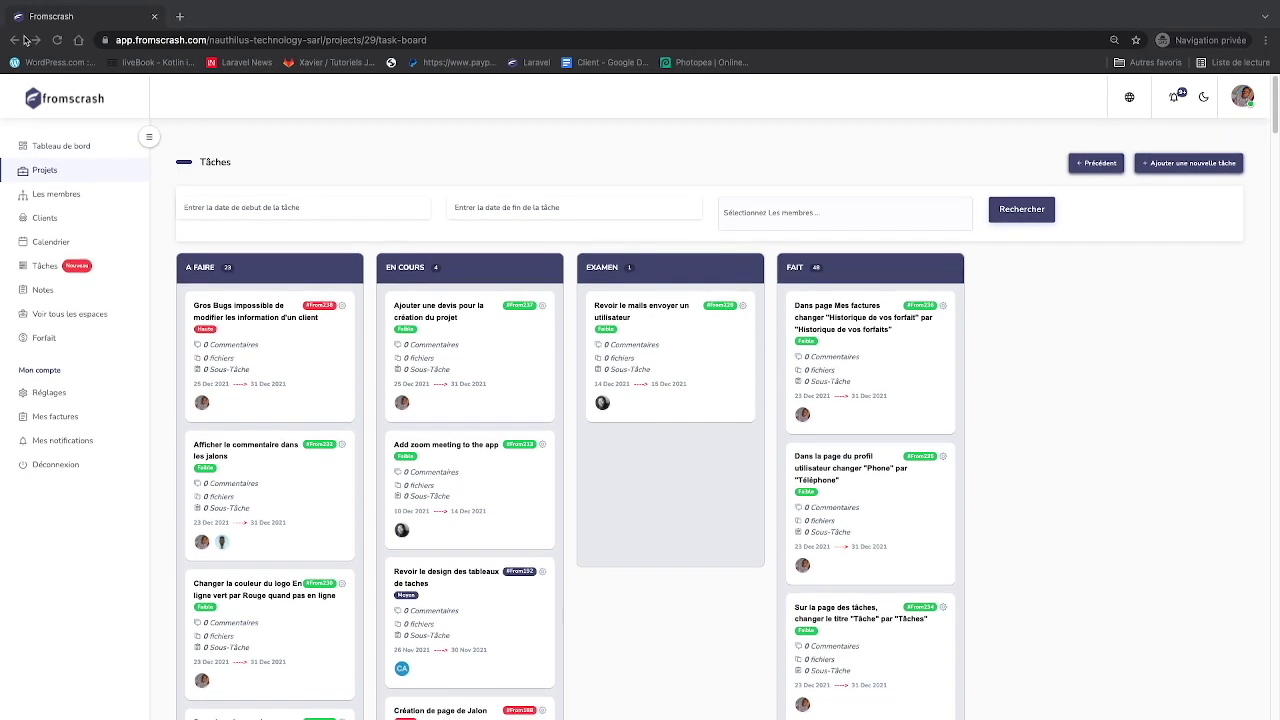
left_click(22, 40)
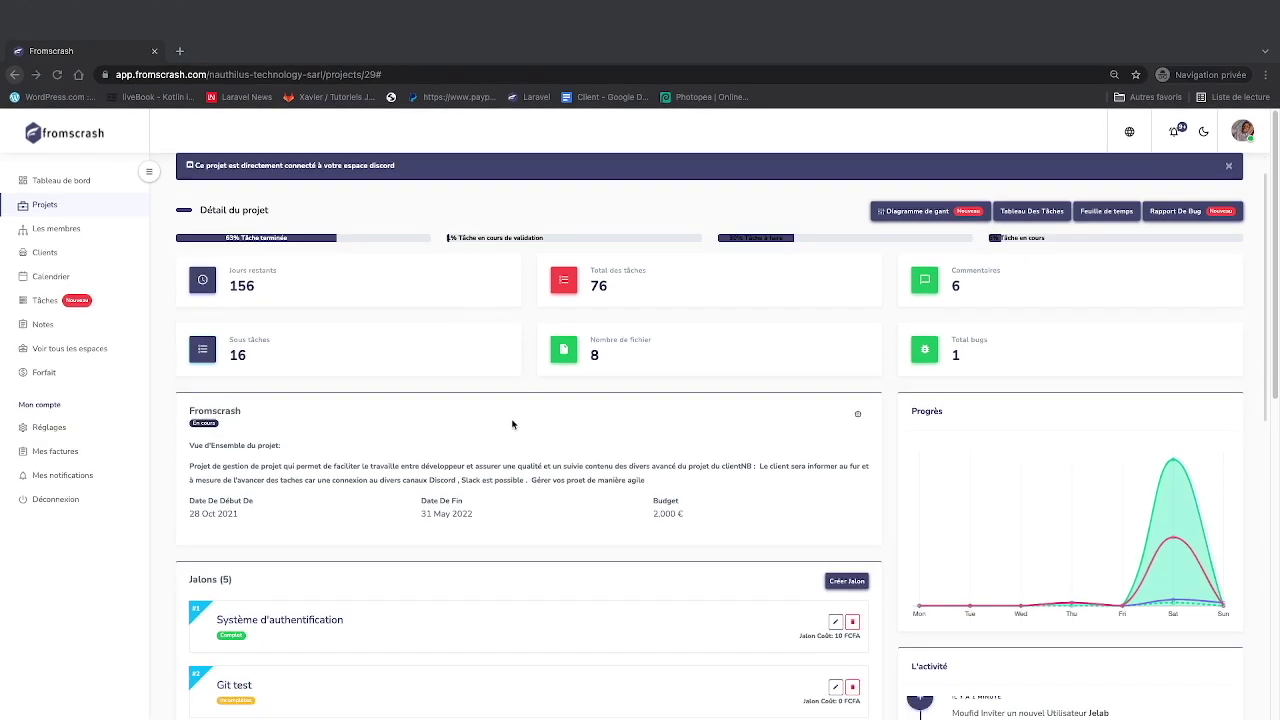
scroll(512, 424, "down", 3)
scroll(514, 430, "up", 2)
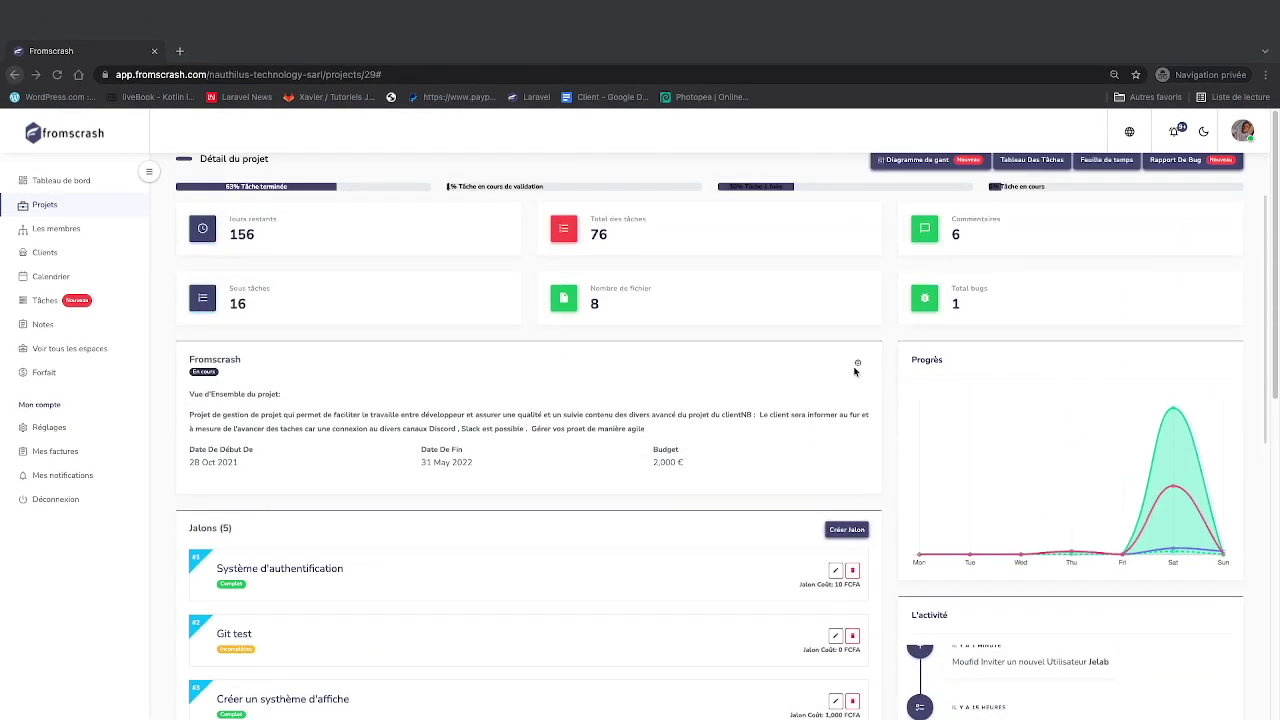
- Open the project's Modifier form and select the Webhook Discord URL
left_click(858, 363)
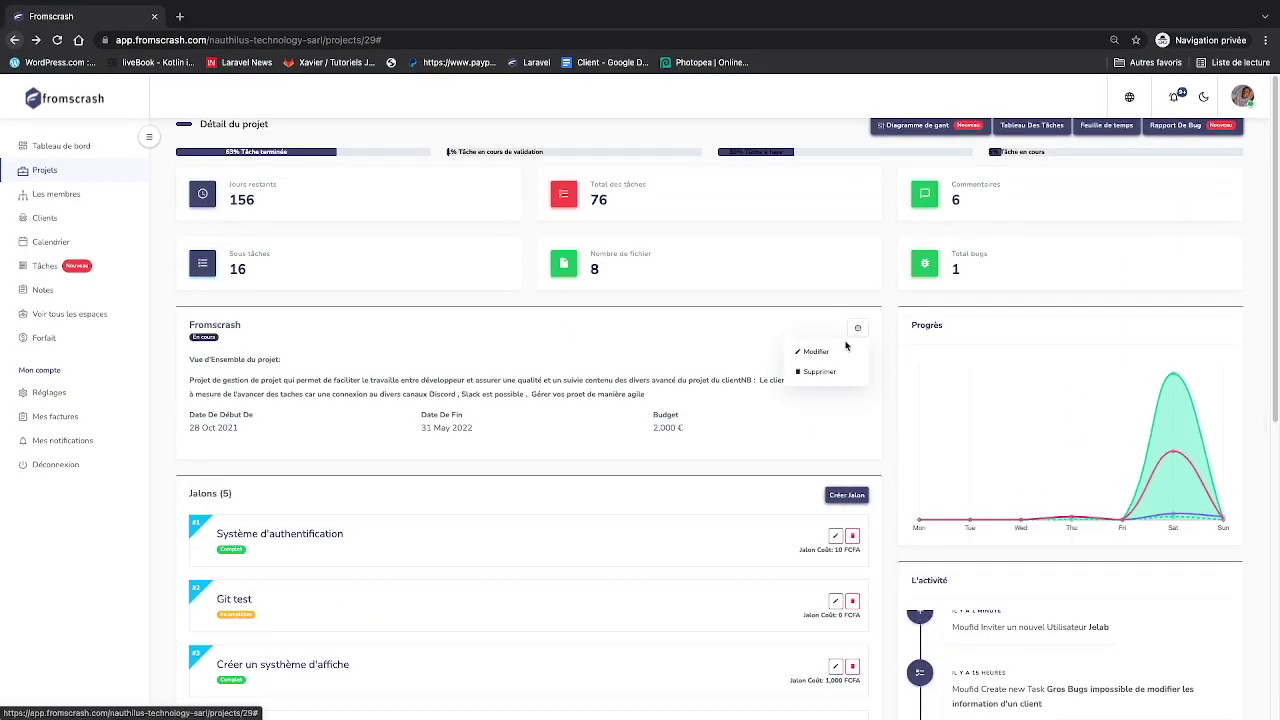
left_click(818, 352)
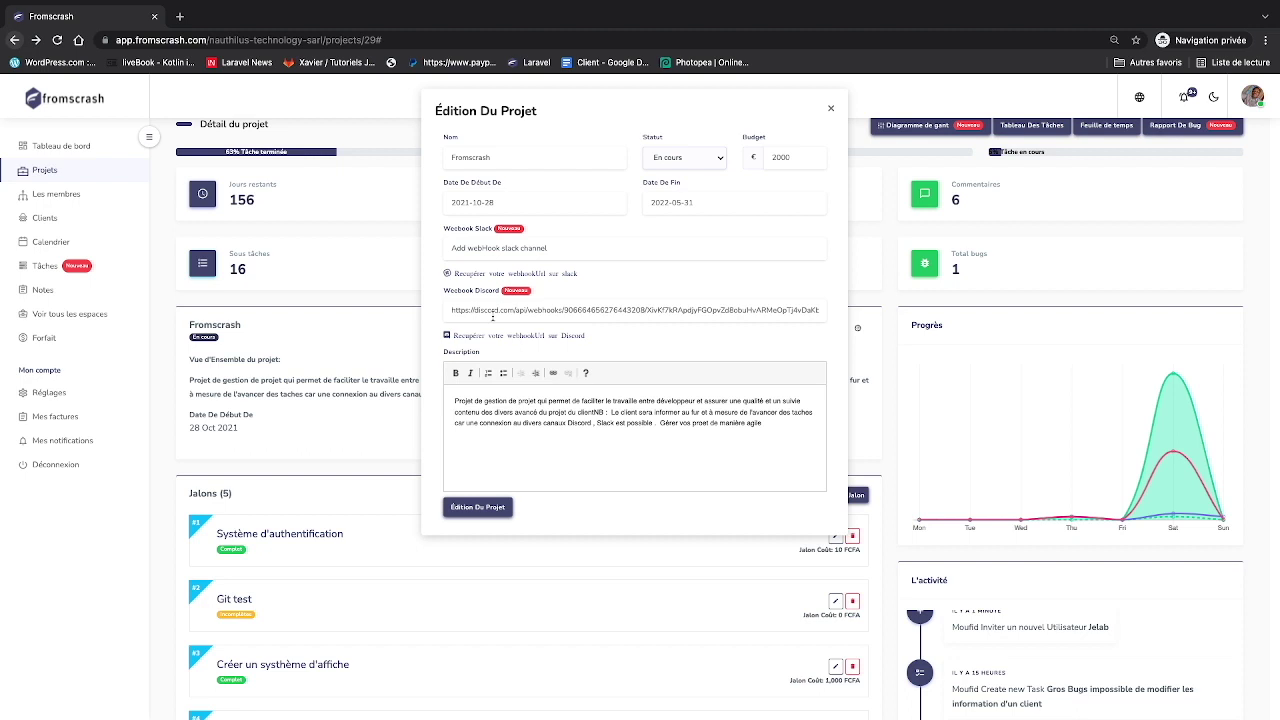
left_click_drag(451, 312, 806, 319)
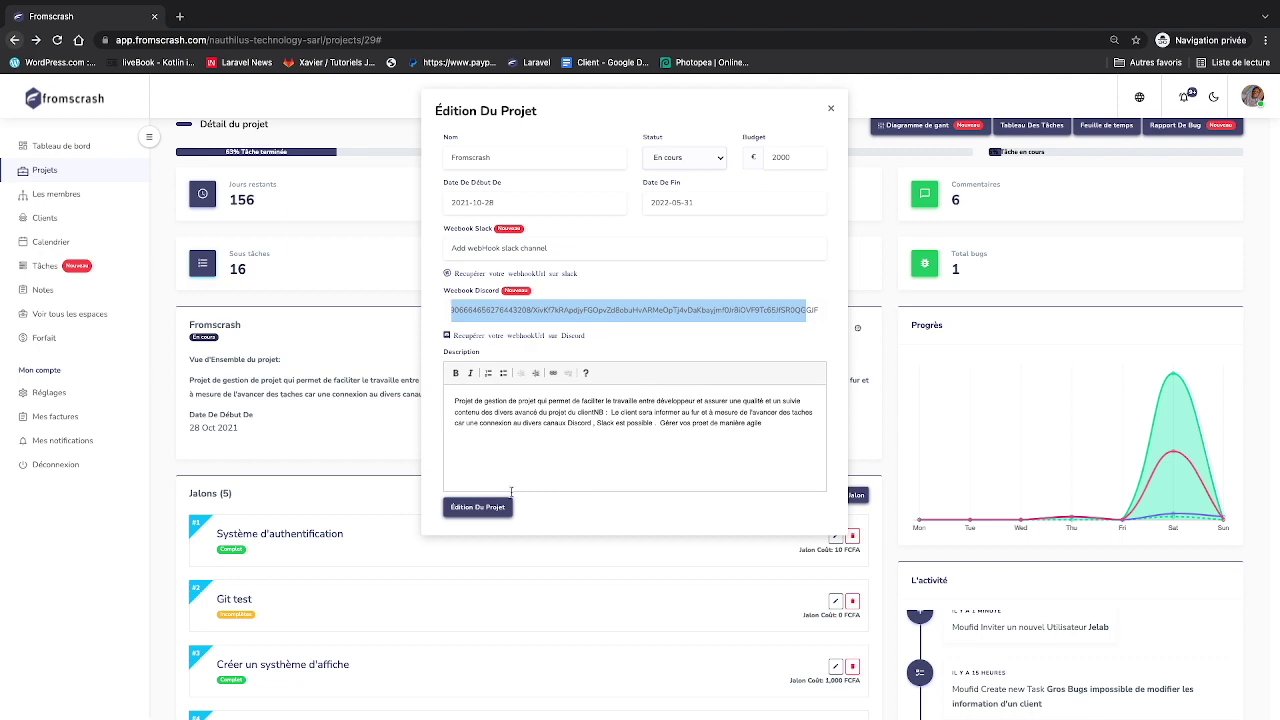
- Use Mission Control to move Discord into its own desktop space and switch to it
key("ctrl+Up")
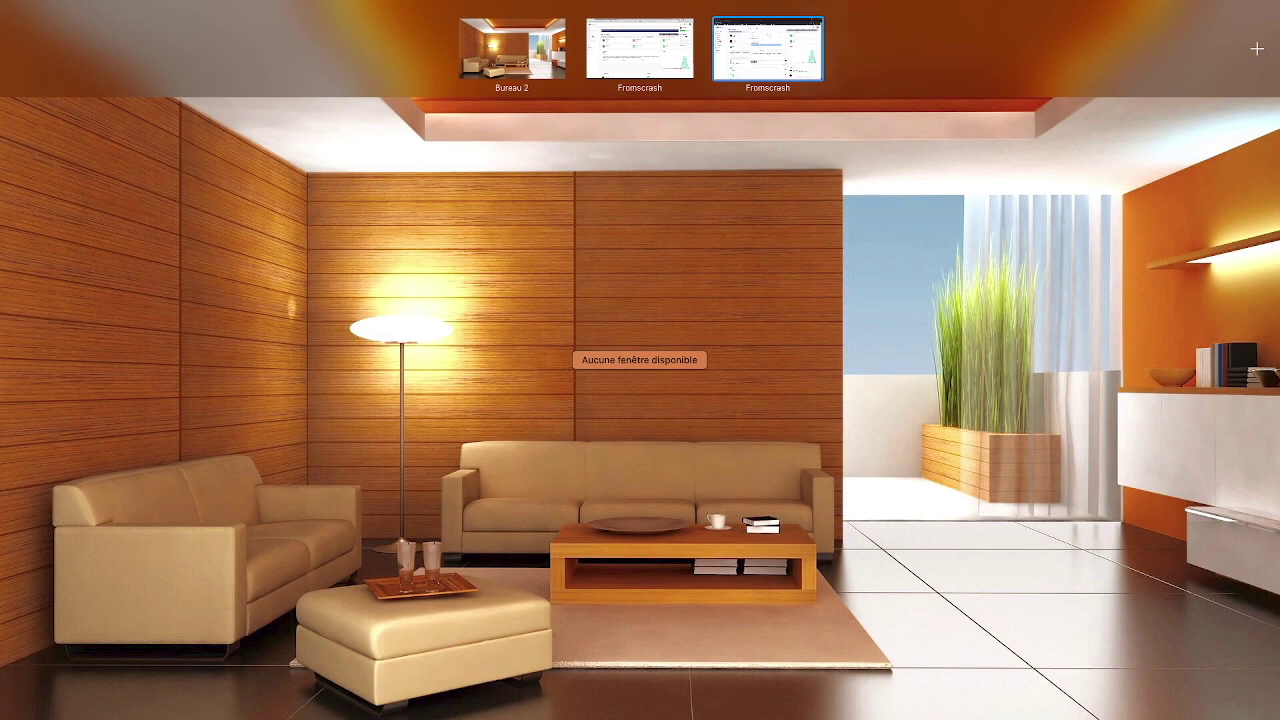
key("ctrl+Up")
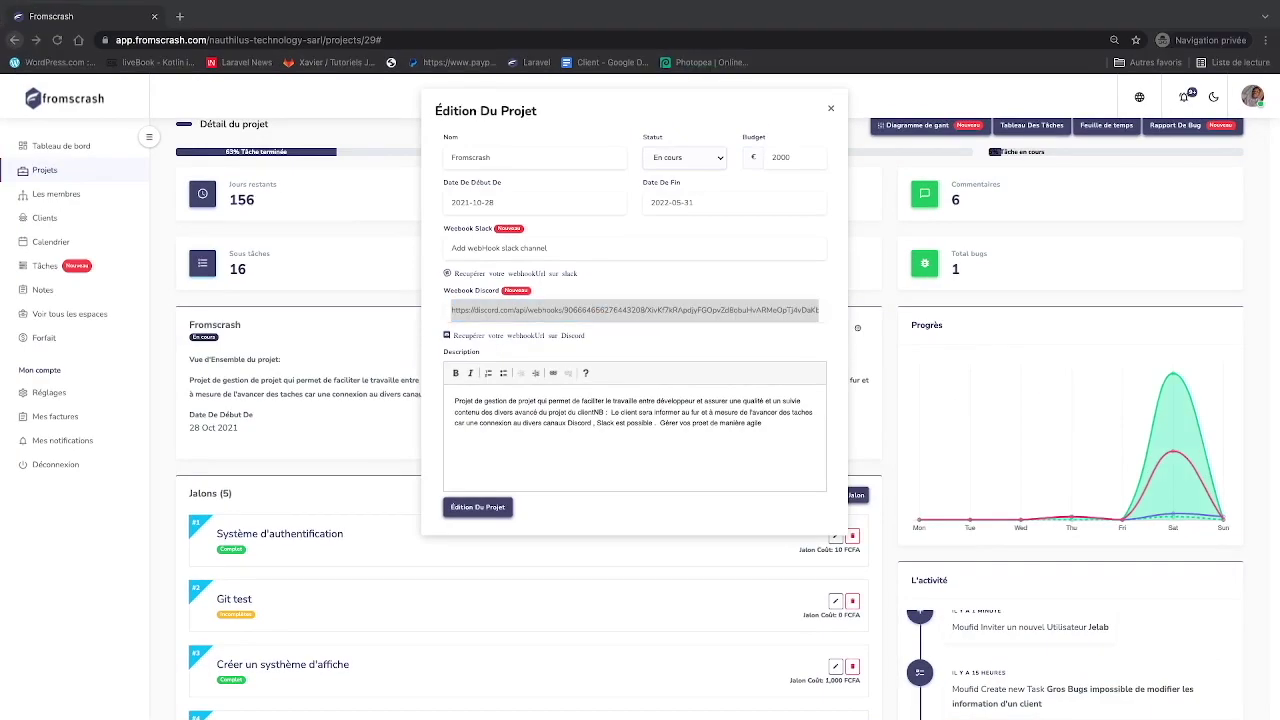
key("ctrl+Up")
left_click_drag(820, 540, 888, 33)
left_click(853, 50)
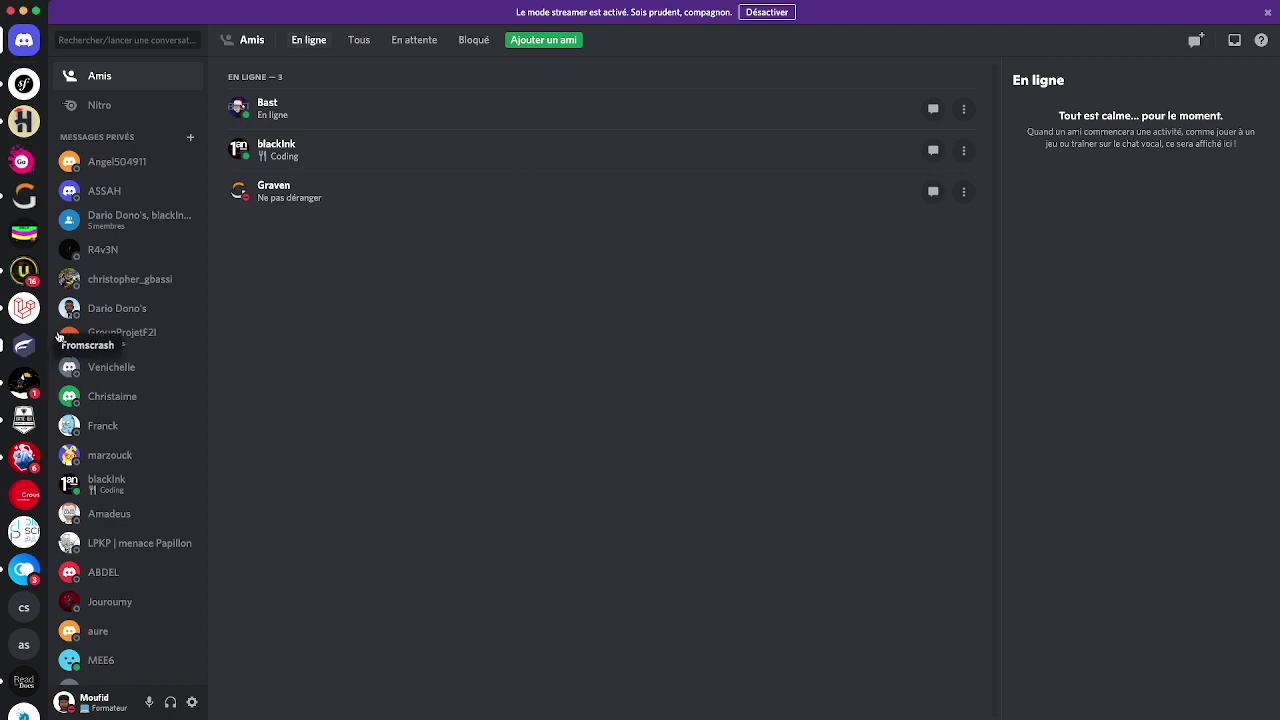
- View the Fromscrash server's team channel in Discord, then return to the browser and open the project's Tableau Des Tâches
left_click(24, 345)
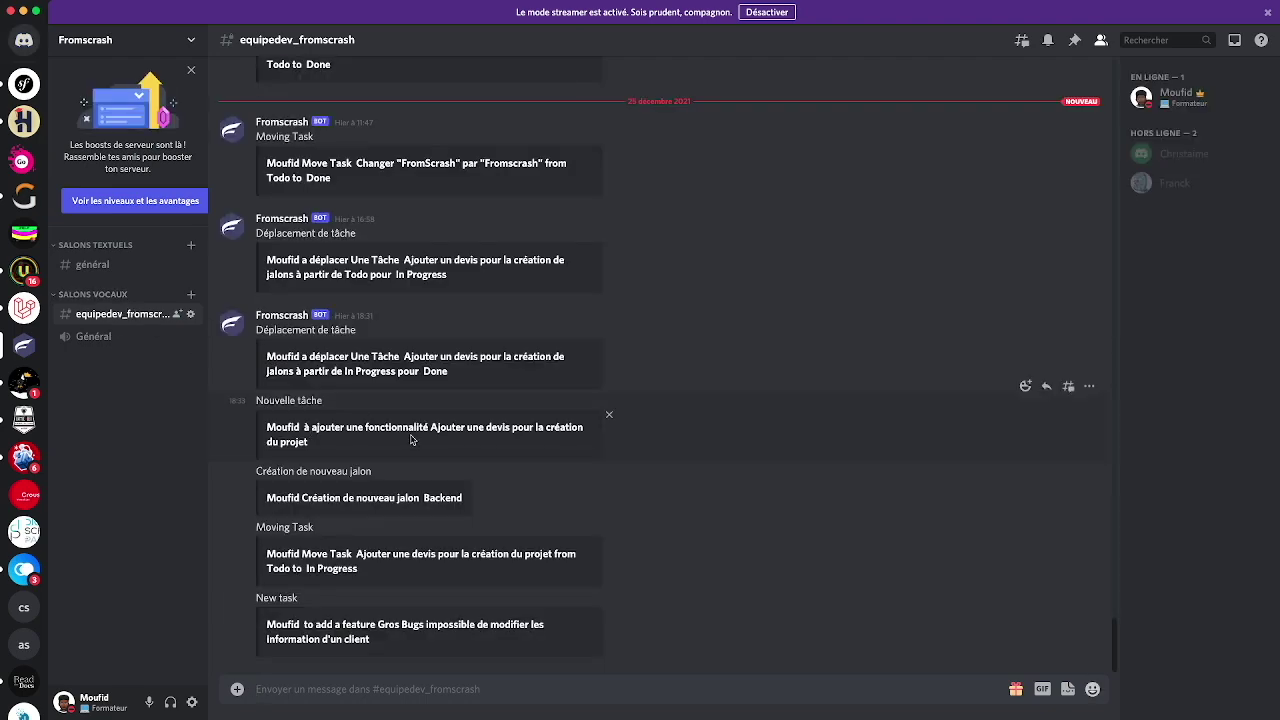
key("ctrl+Up")
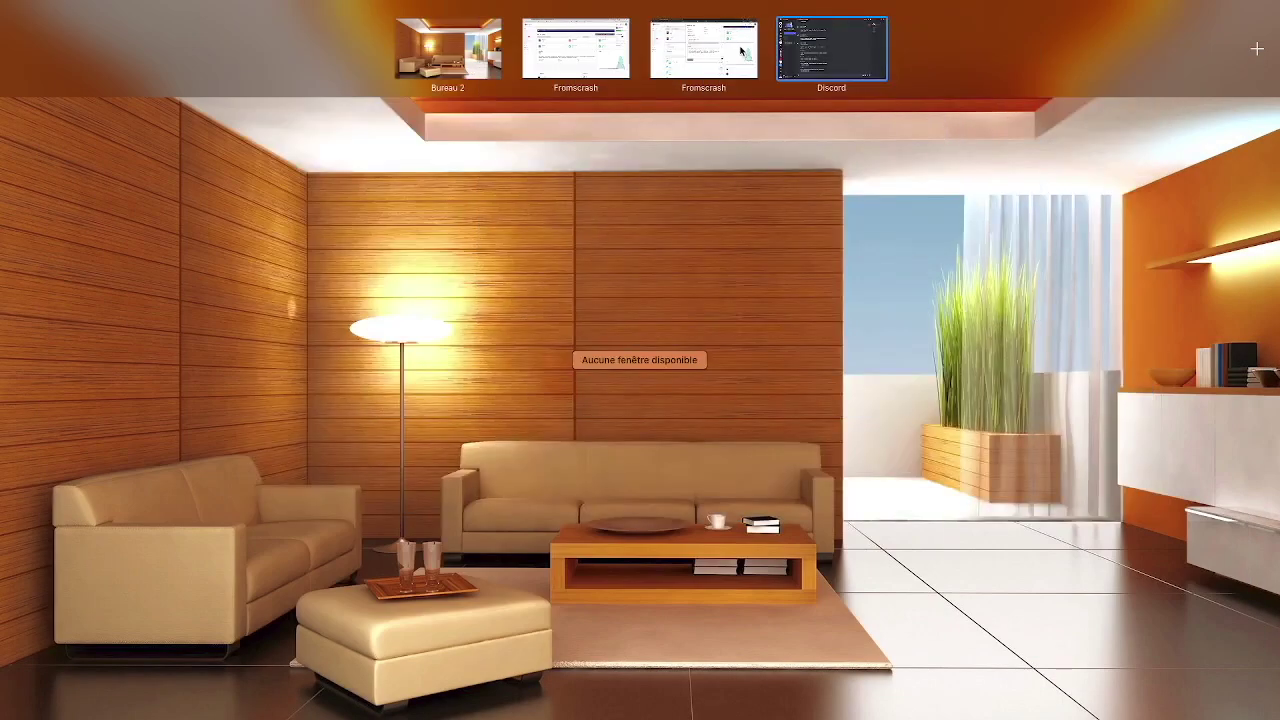
left_click(742, 50)
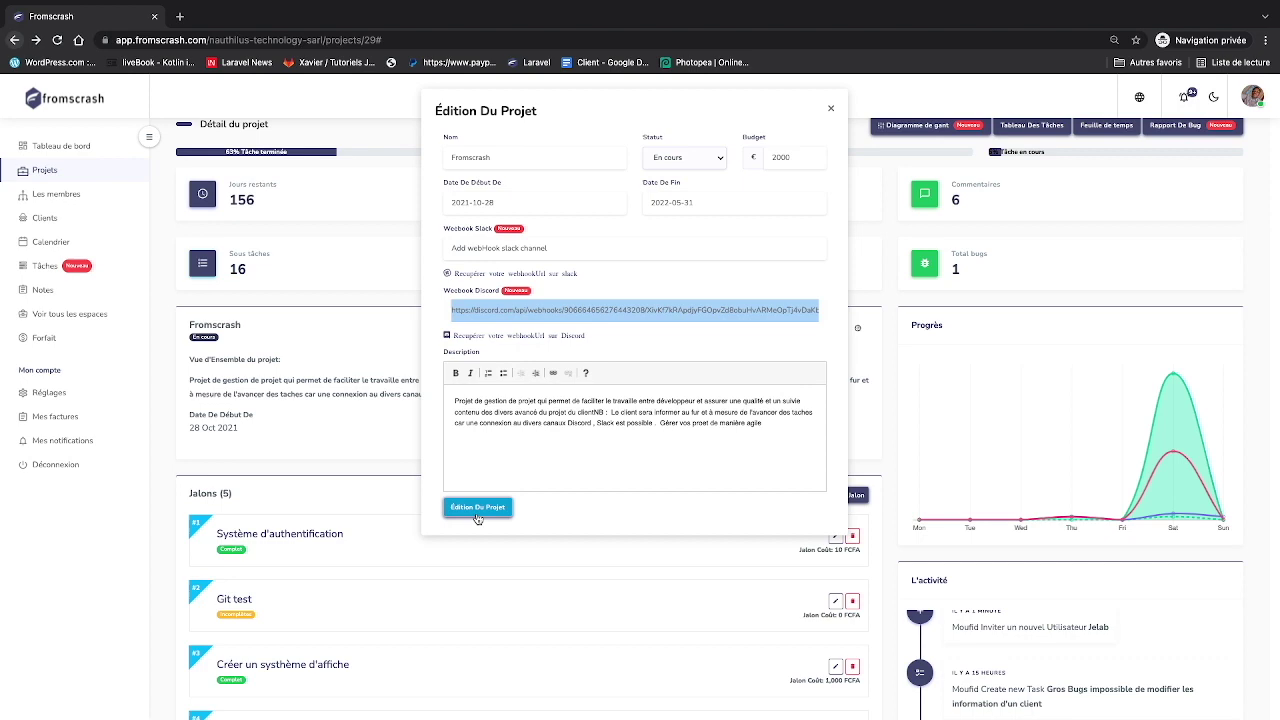
left_click(830, 108)
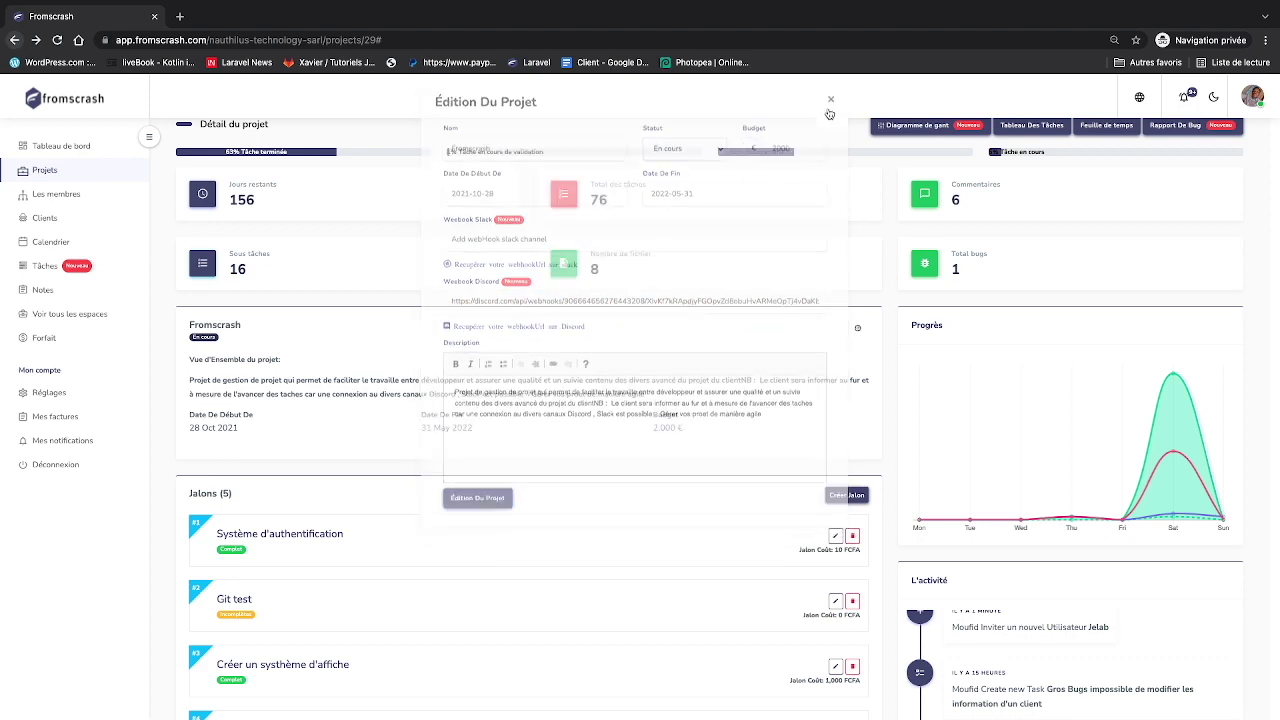
left_click(1035, 127)
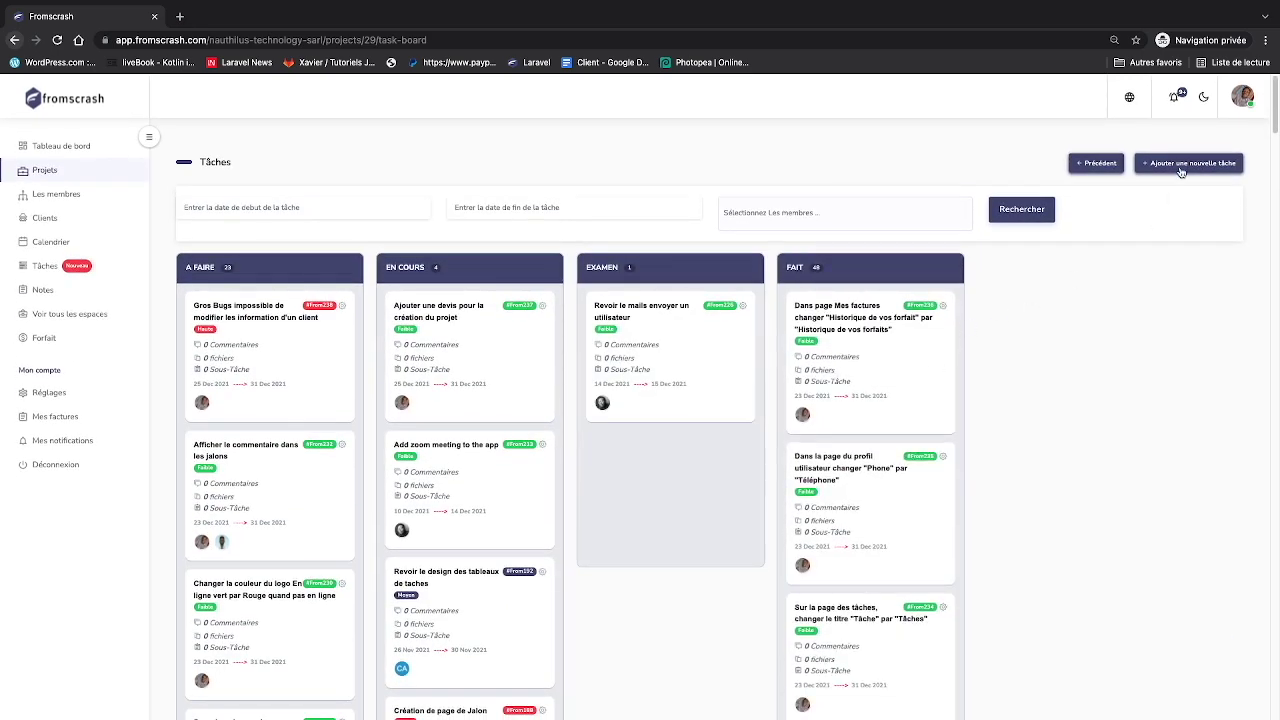
left_click(1183, 167)
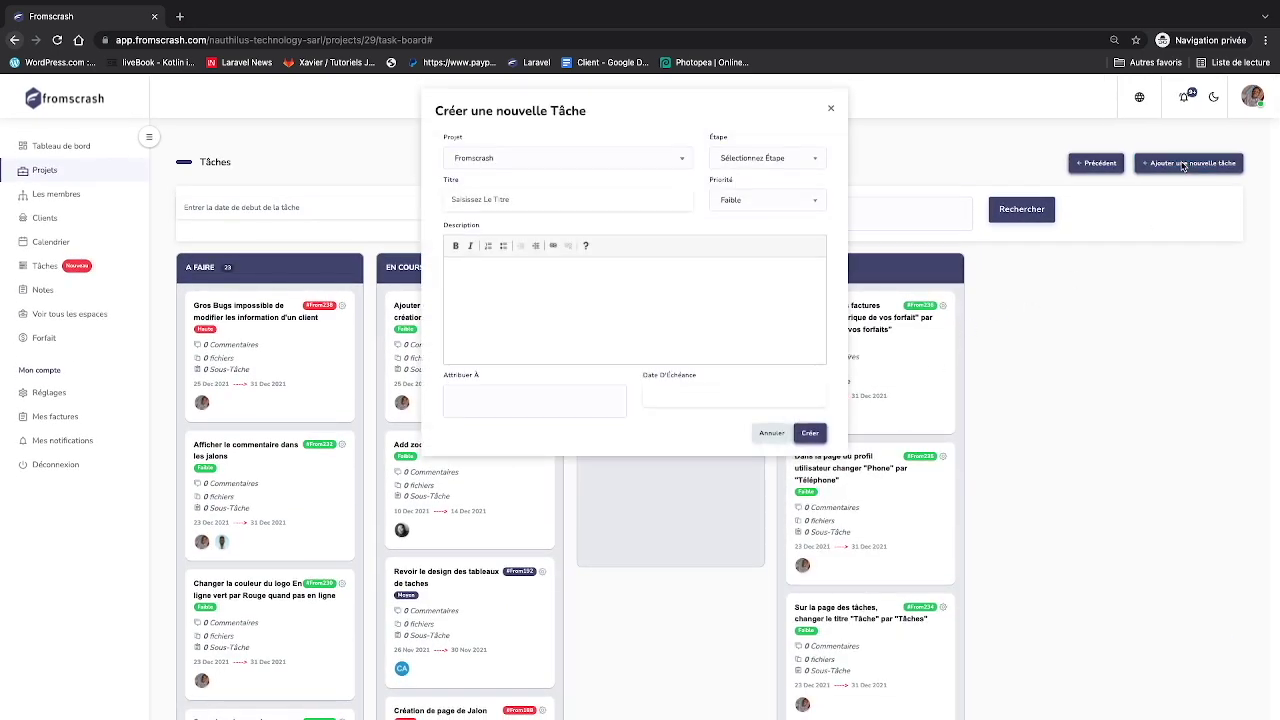
- Assign the new task to project Fromscrash at the display-system stage
left_click(663, 157)
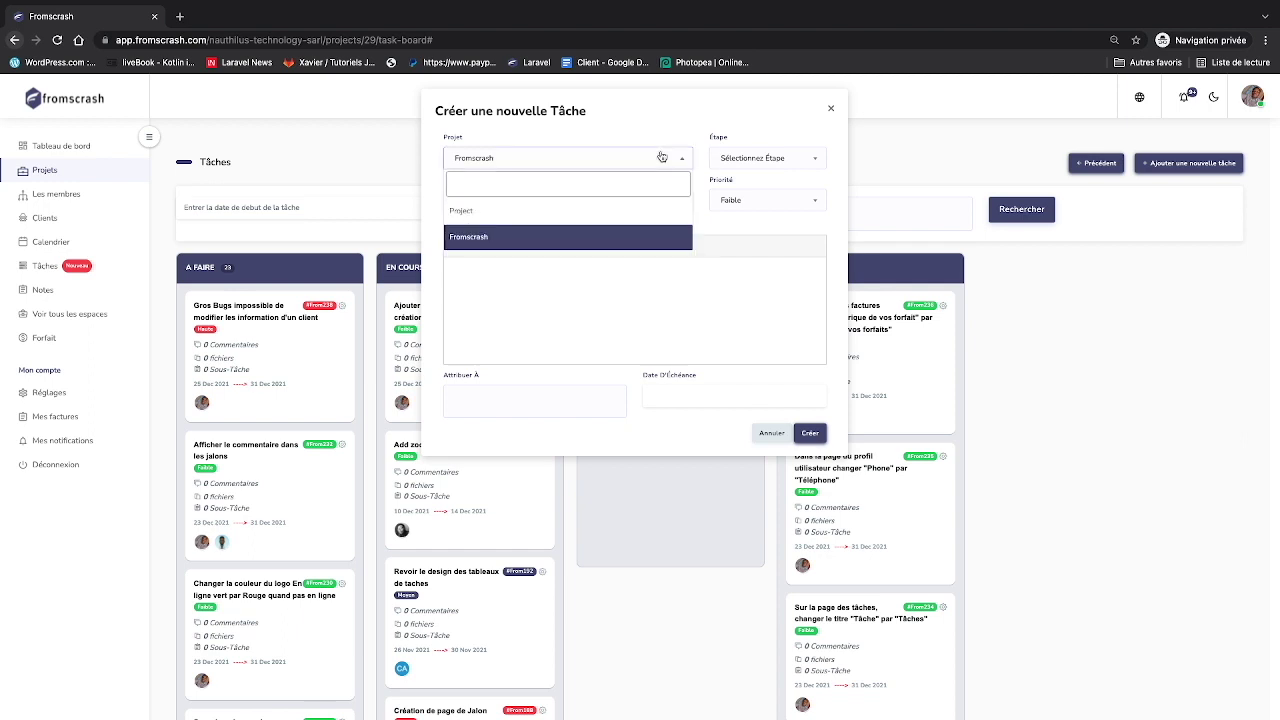
left_click(501, 241)
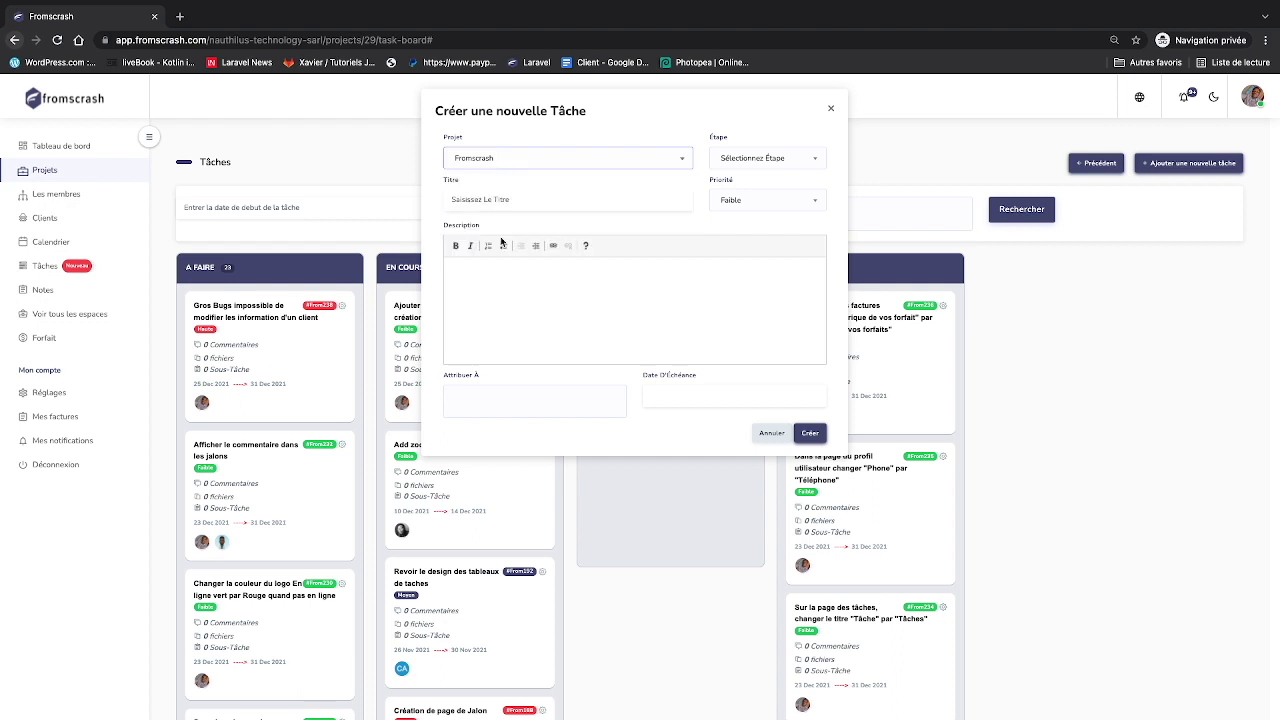
left_click(806, 157)
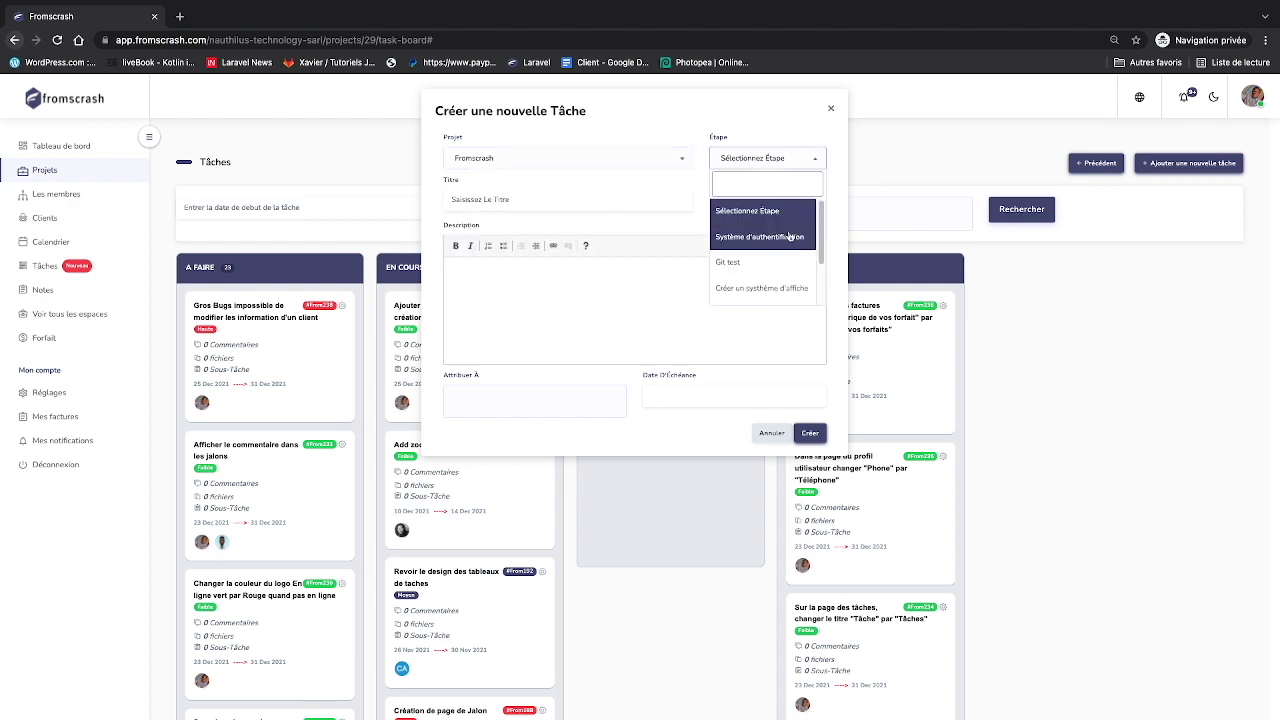
scroll(786, 248, "down", 2)
scroll(786, 248, "up", 2)
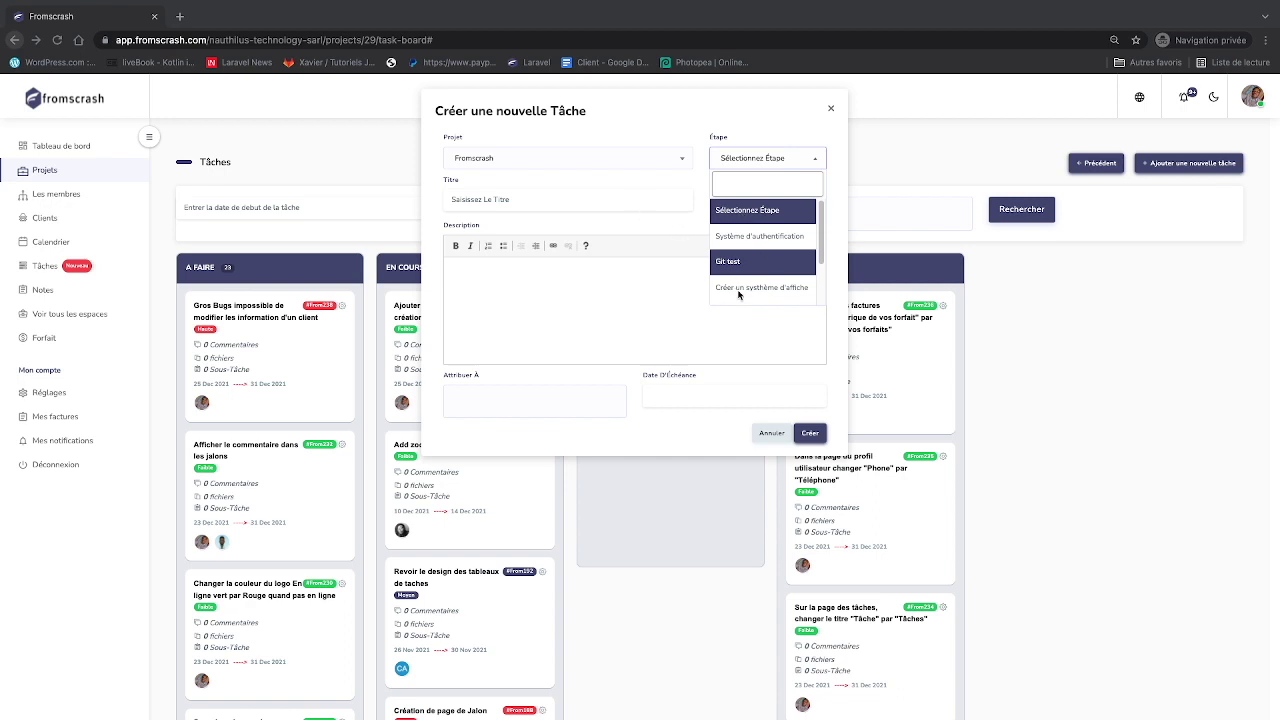
scroll(738, 294, "down", 1)
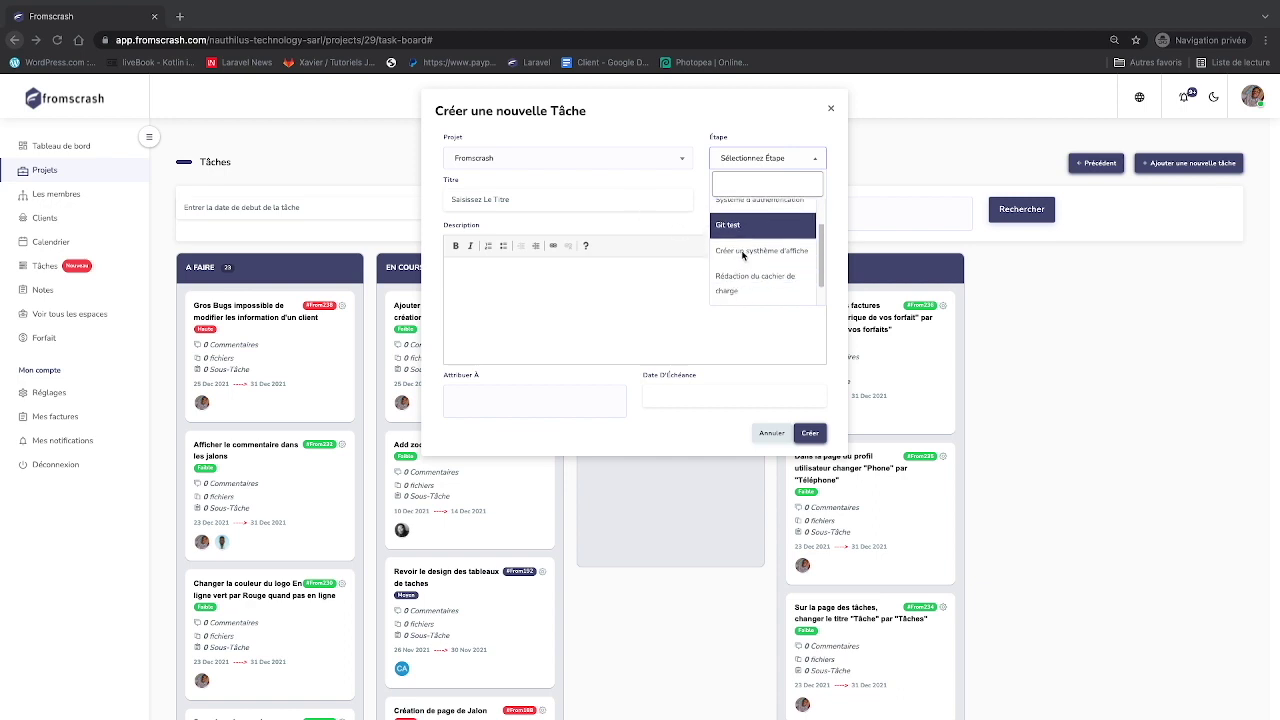
left_click(742, 252)
- Enter title 'Tache 1', priority Haute, and description 'UNE TACHE IMPORTANT'
left_click(605, 195)
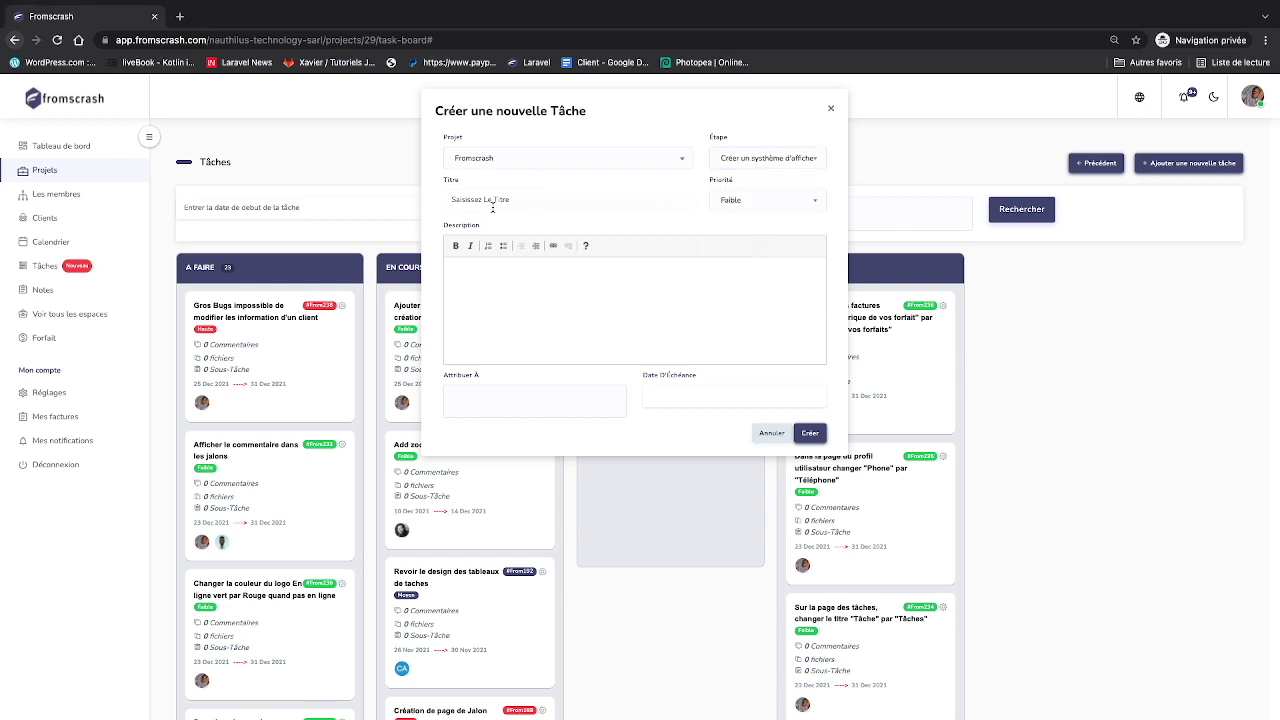
type("Tâche 1")
left_click(730, 200)
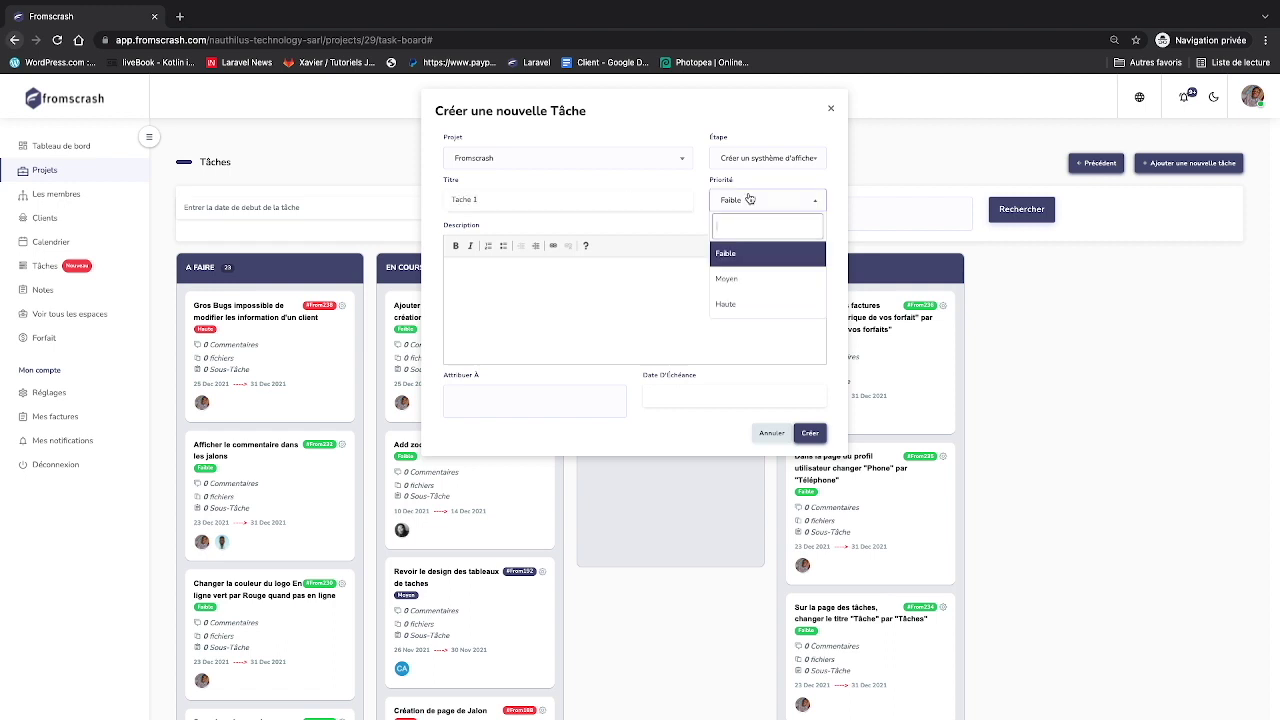
left_click(751, 303)
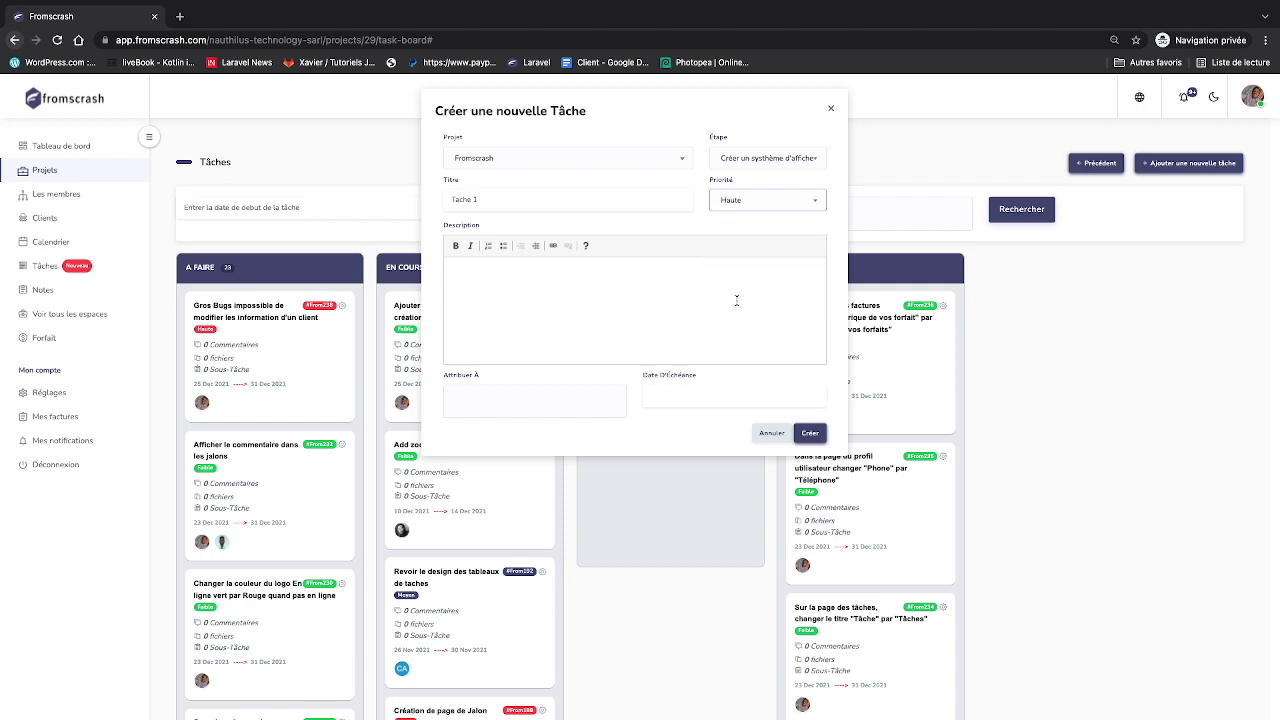
left_click(732, 283)
- Add the intended member and several others in Attribuer À
left_click(553, 410)
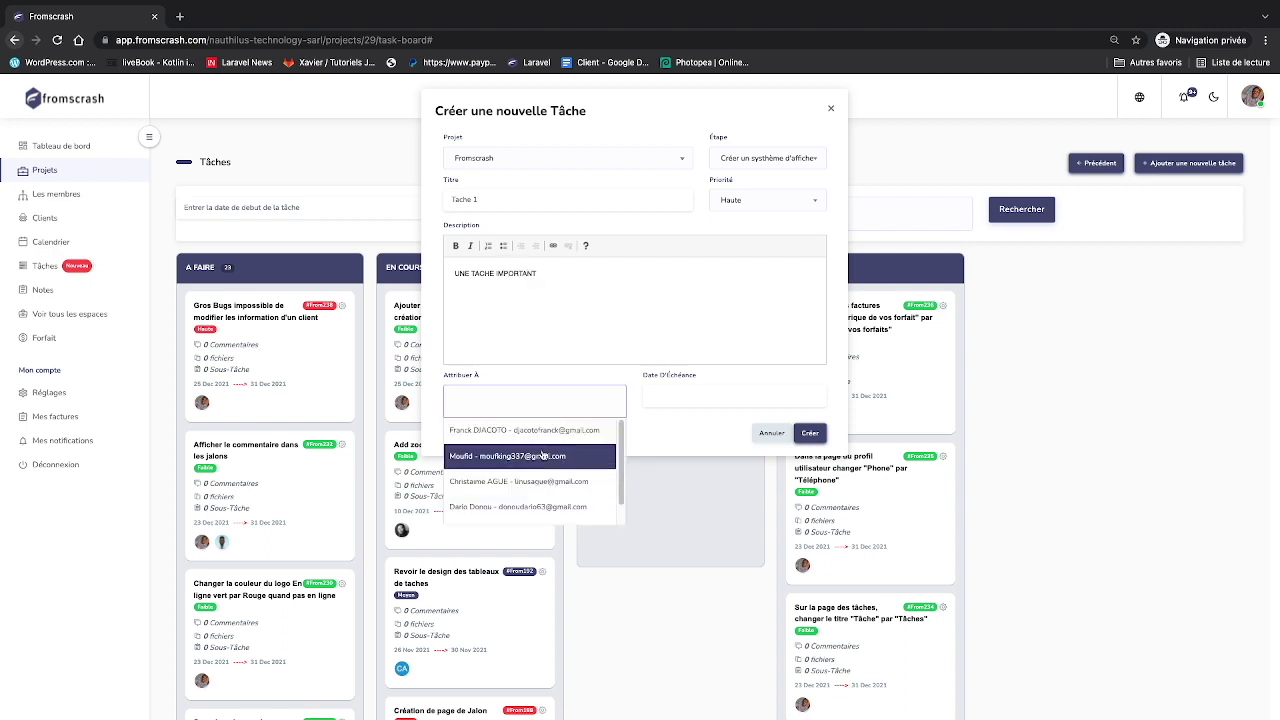
scroll(526, 500, "down", 1)
left_click(470, 511)
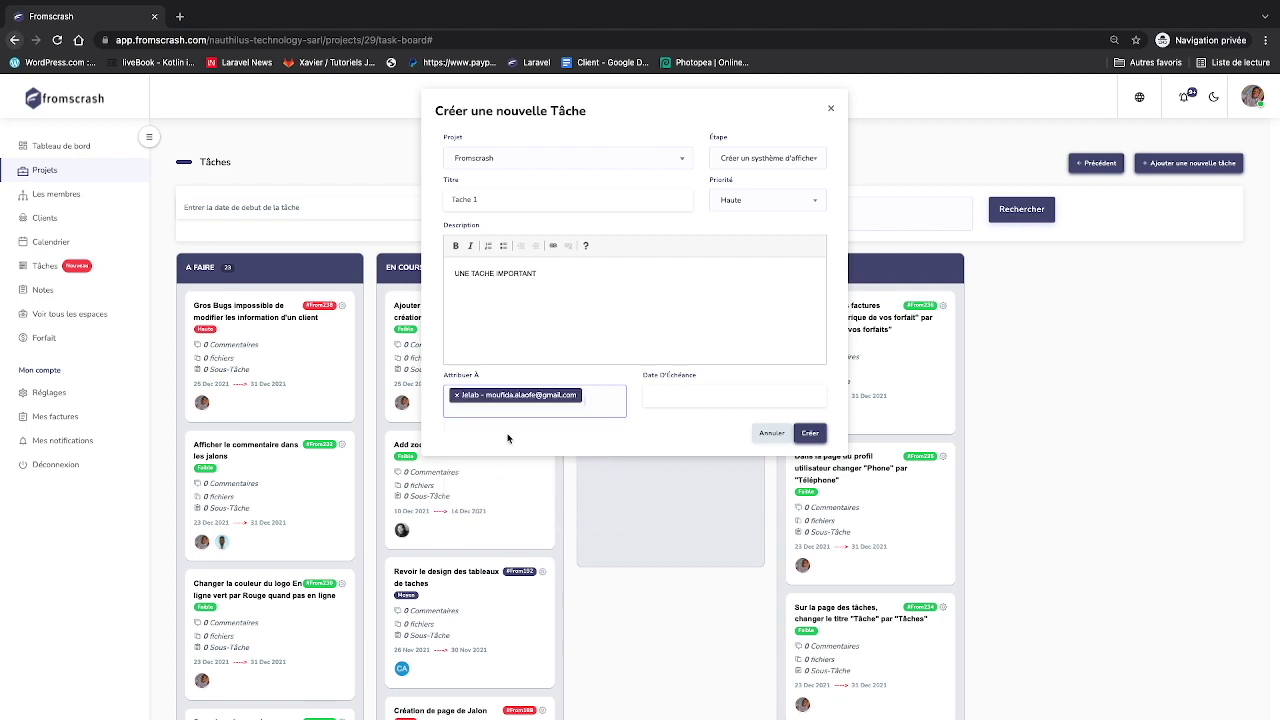
left_click(551, 409)
left_click(538, 490)
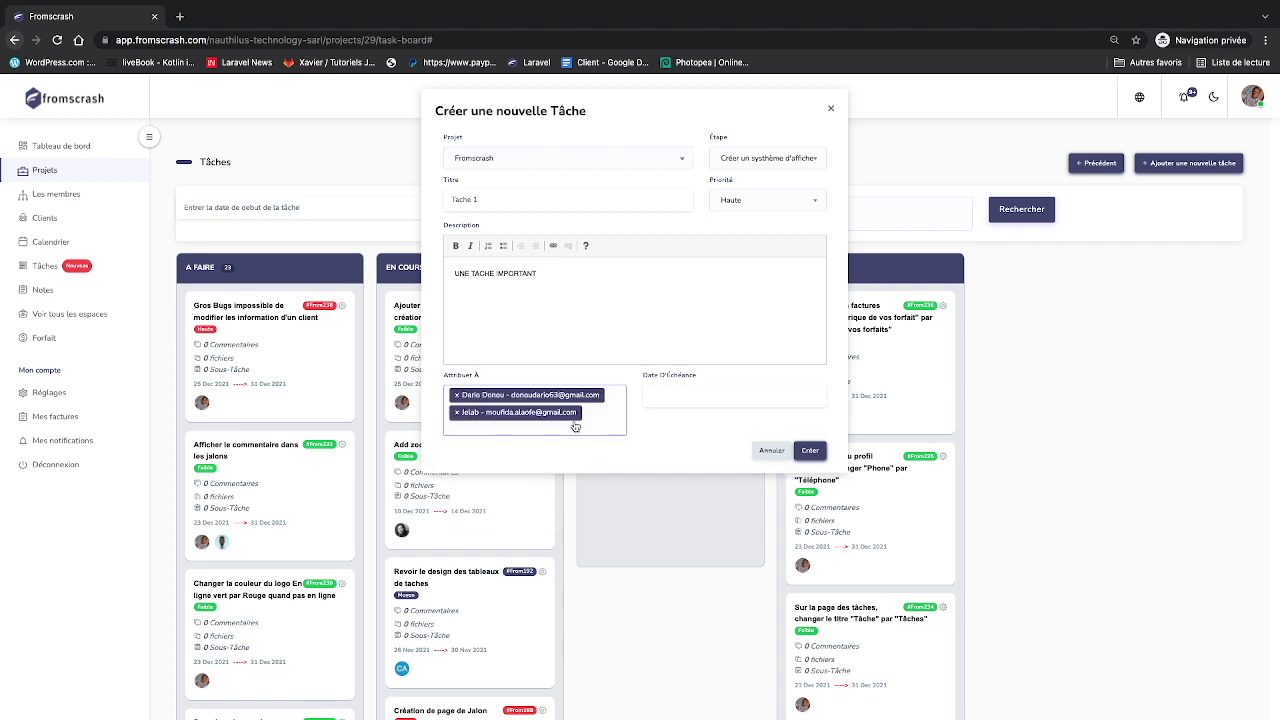
left_click(598, 423)
left_click(565, 503)
left_click(605, 433)
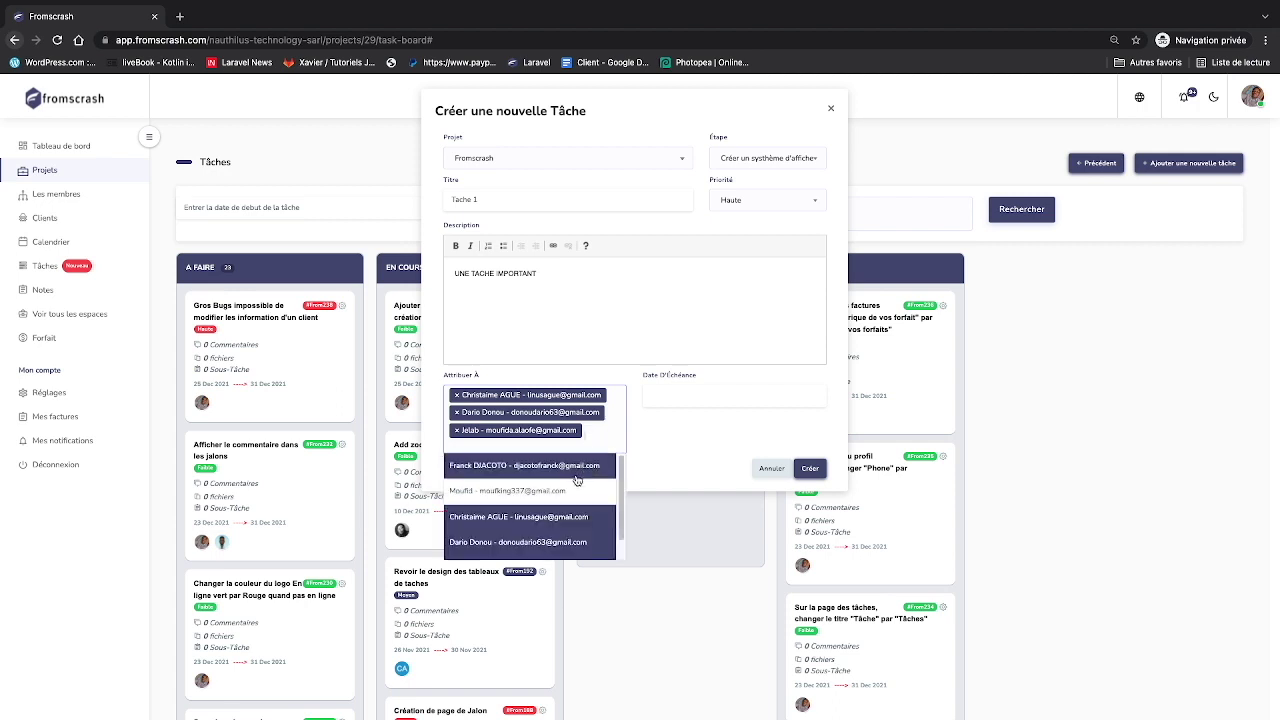
left_click(568, 506)
left_click(598, 453)
left_click(587, 483)
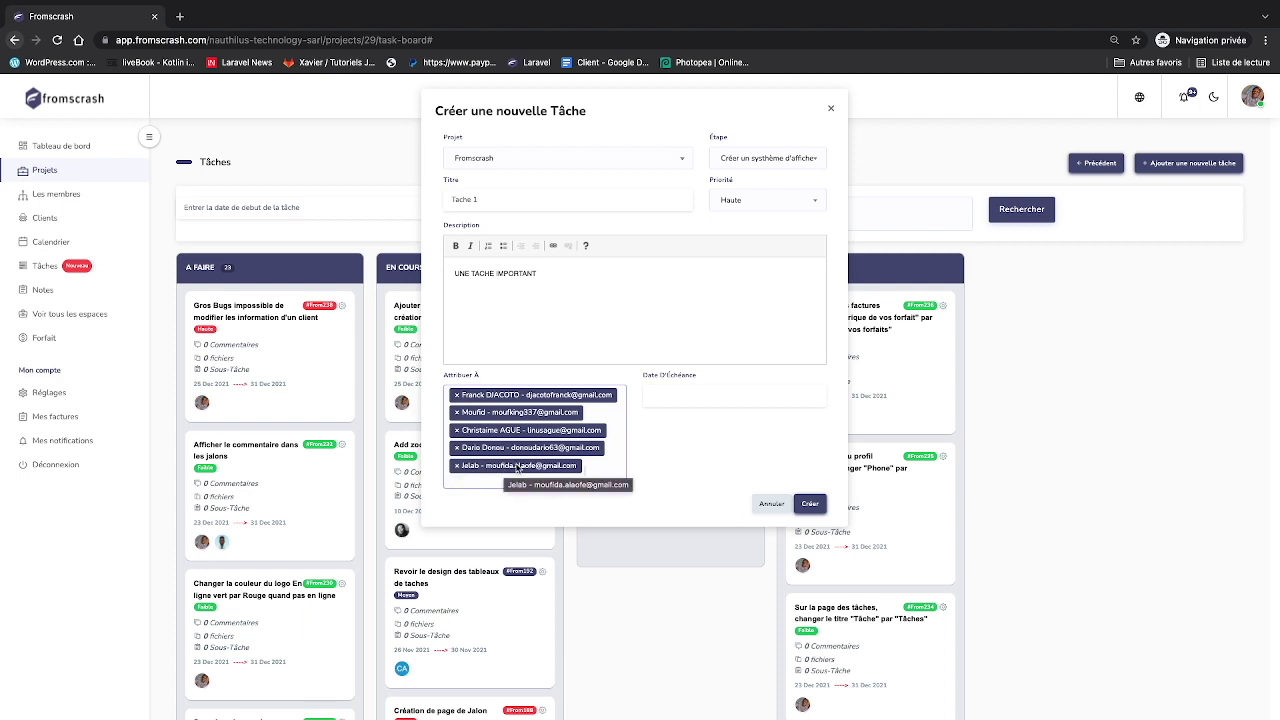
- Remove the extra assignee tags so only one member remains
left_click(457, 447)
left_click(456, 431)
left_click(456, 412)
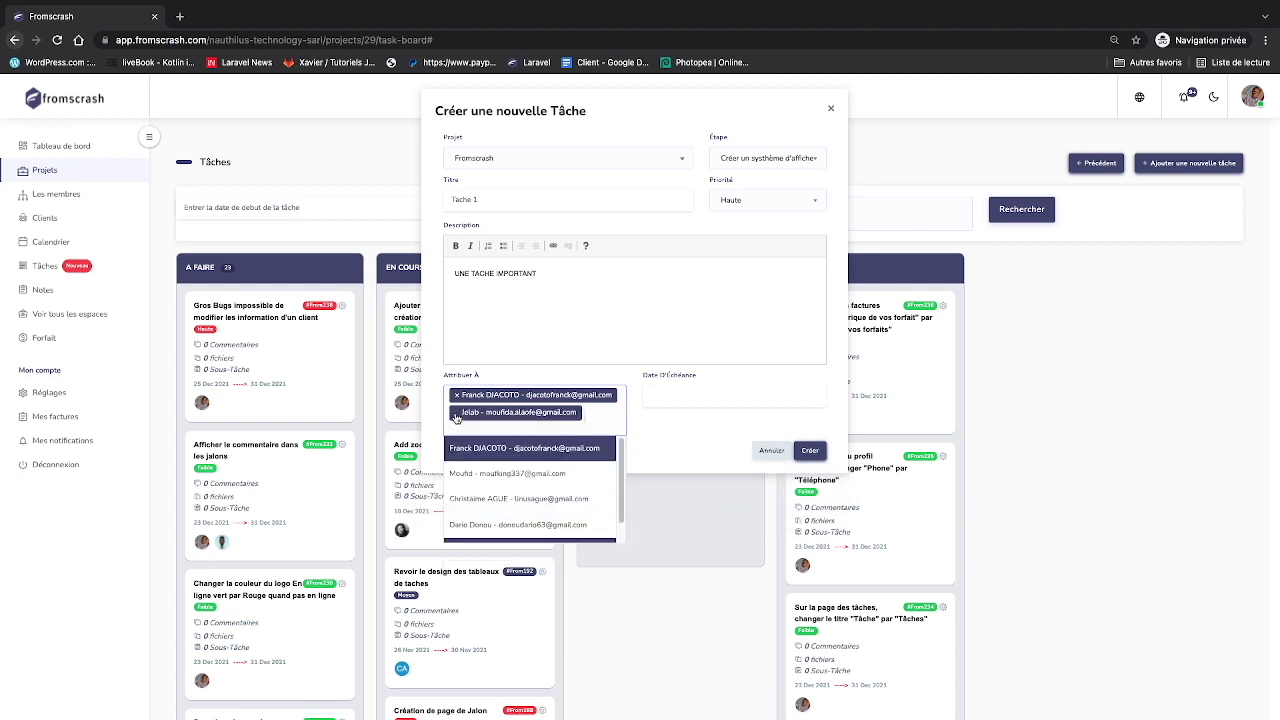
left_click(456, 395)
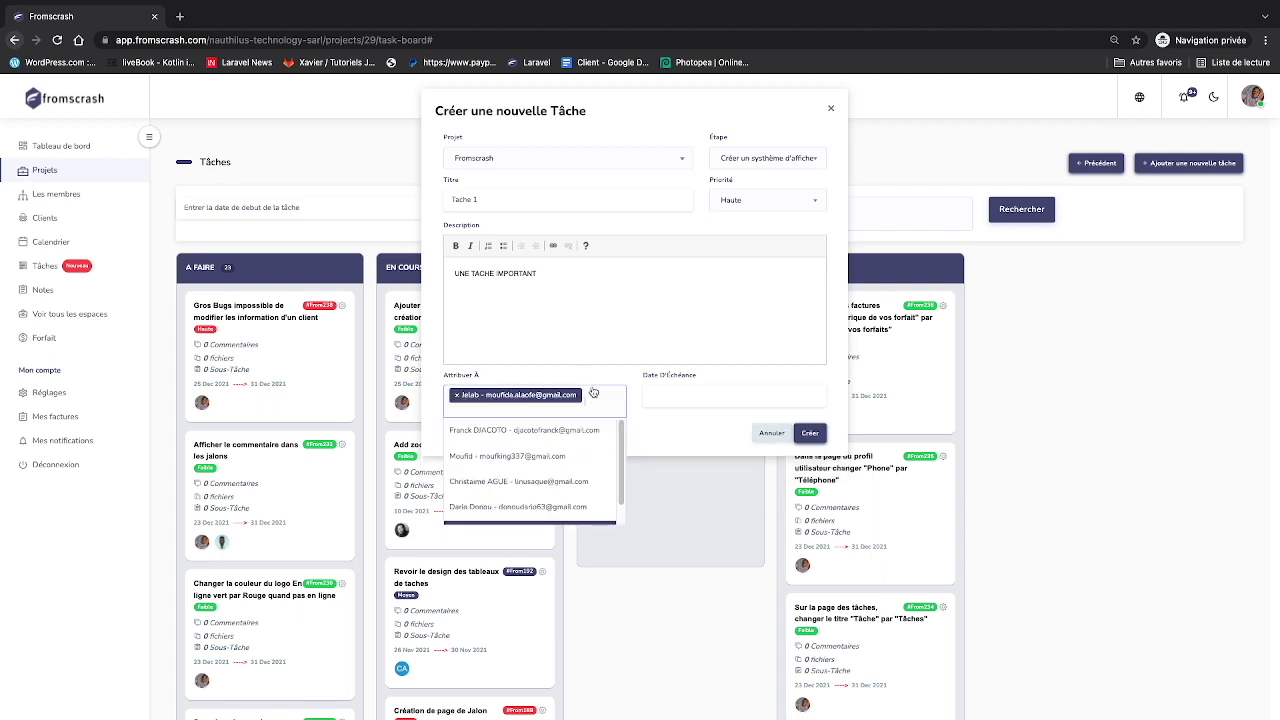
- Set the due date to 2022-01-01 and create Tache 1
left_click(668, 394)
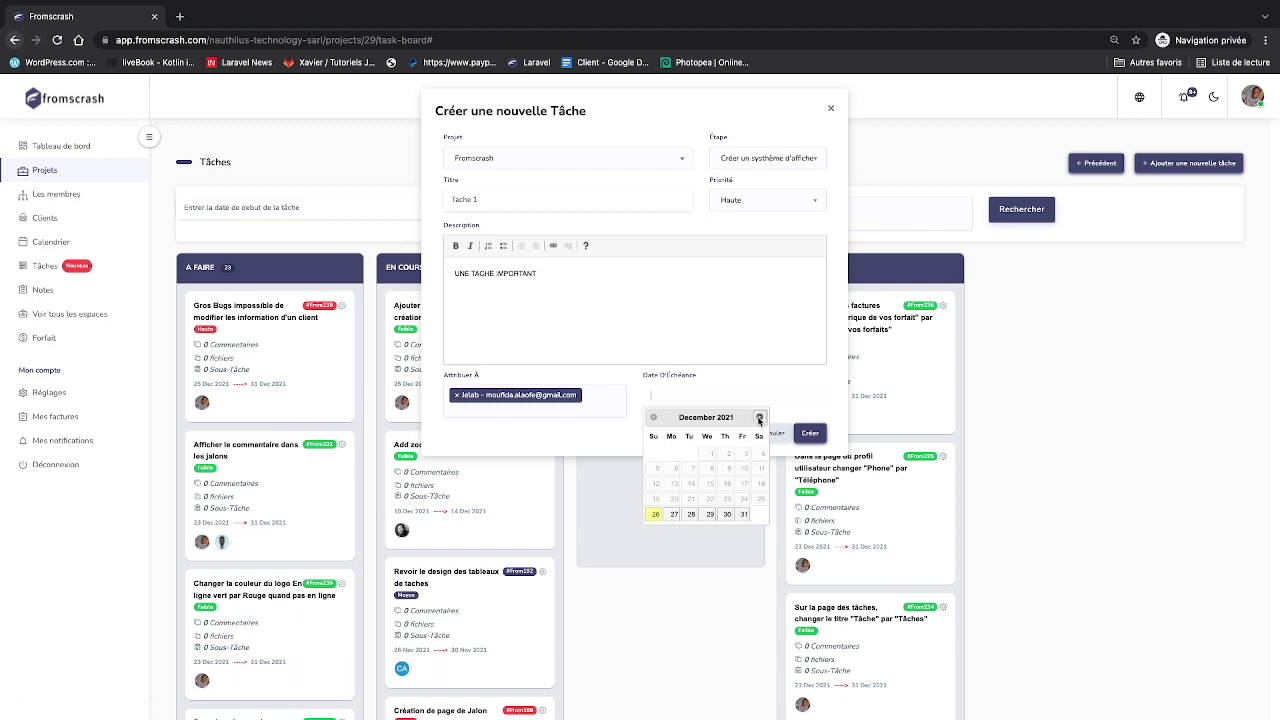
left_click(759, 417)
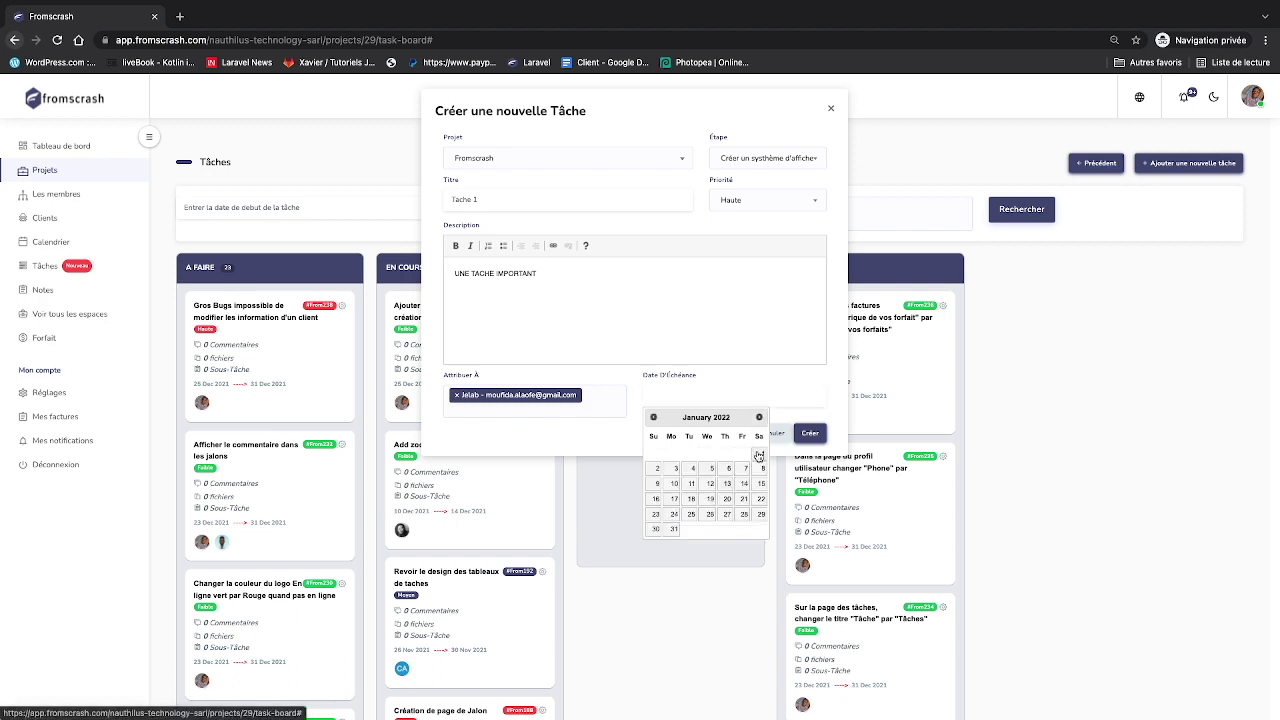
left_click(762, 454)
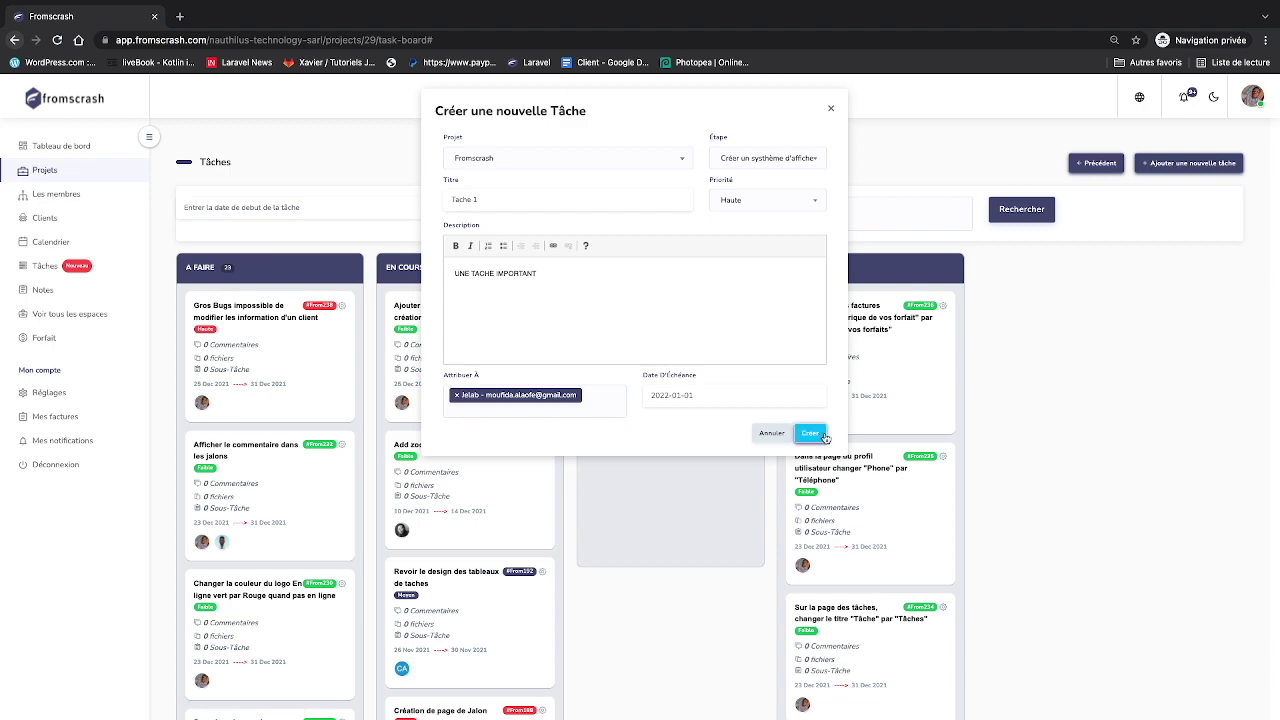
left_click(816, 437)
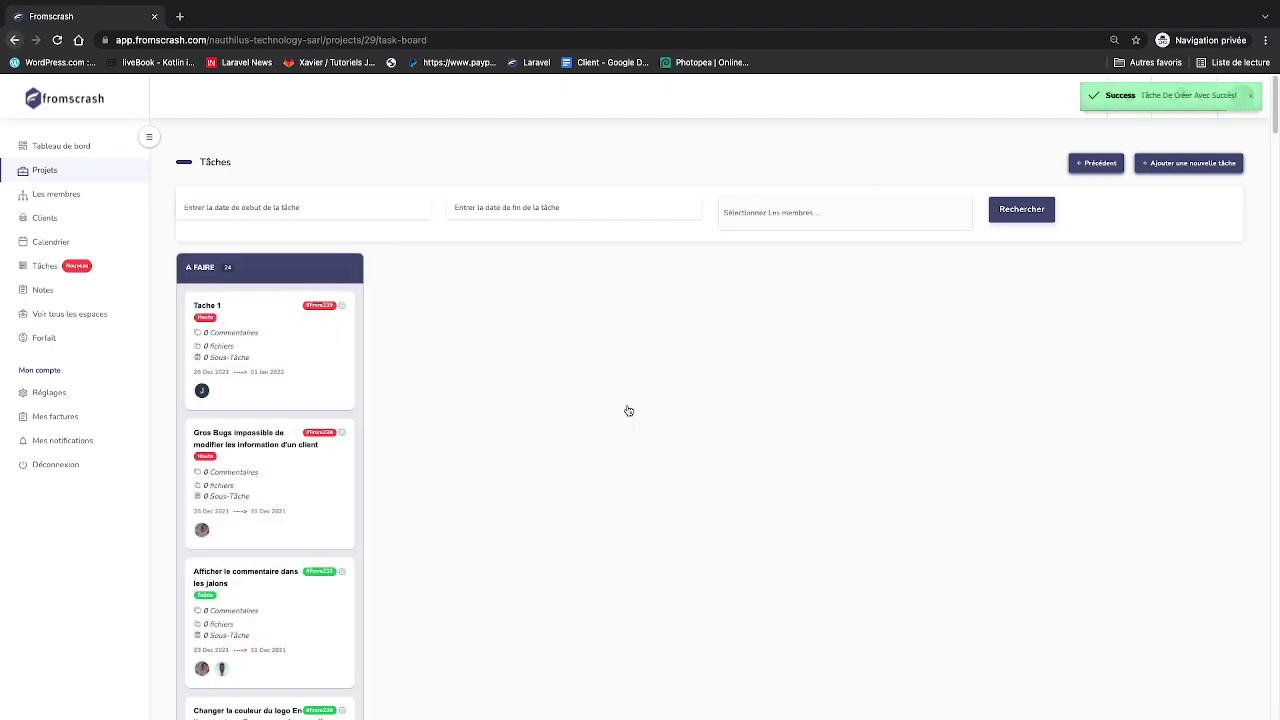
- In Discord, select 'Tache' in the bot's new-task notice, then return to the browser
key("ctrl+Right")
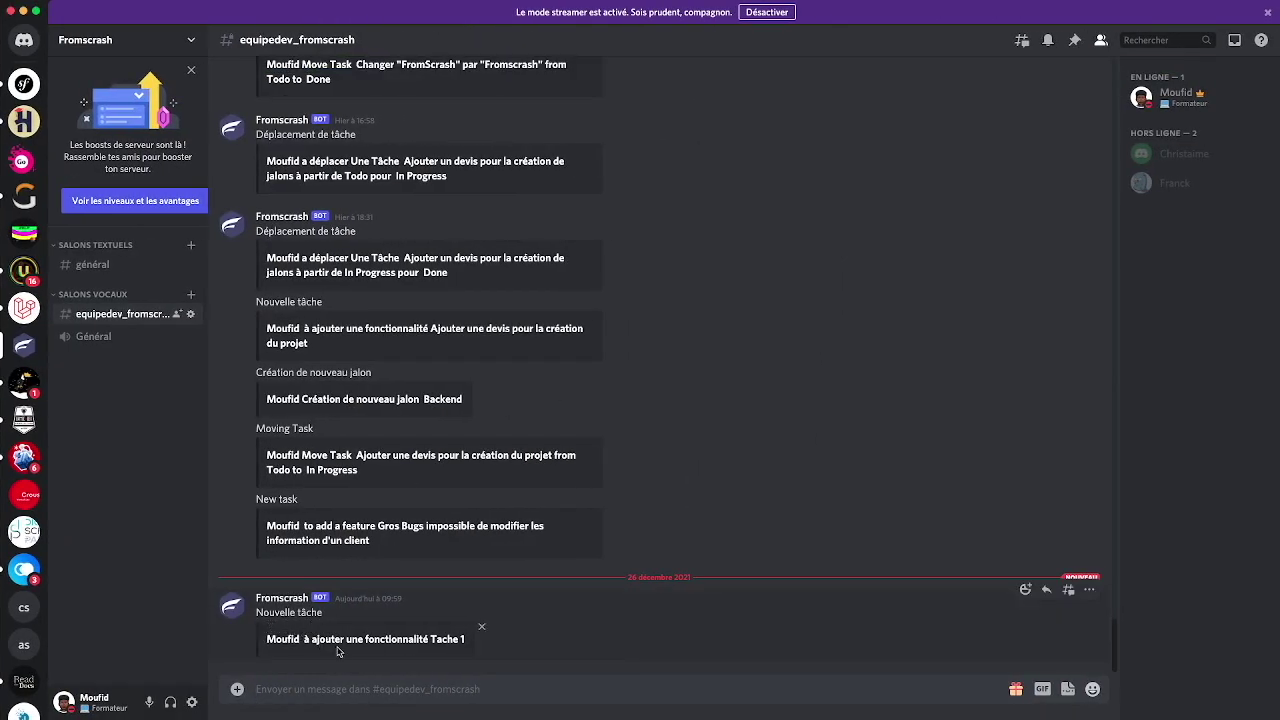
double_click(457, 638)
key("ctrl+Left")
key("ctrl+Left")
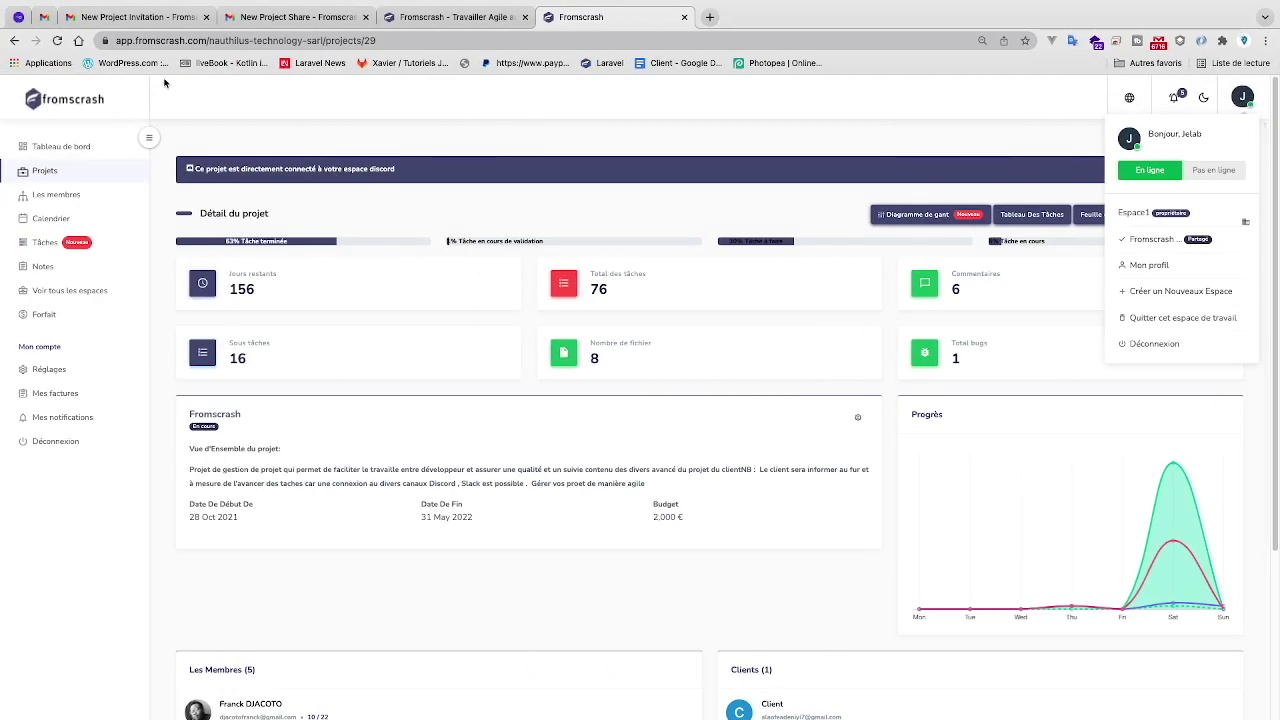
- Read the 'Add new task - Fromscrash' email in the Gmail inbox, then return to Fromscrash
left_click(44, 17)
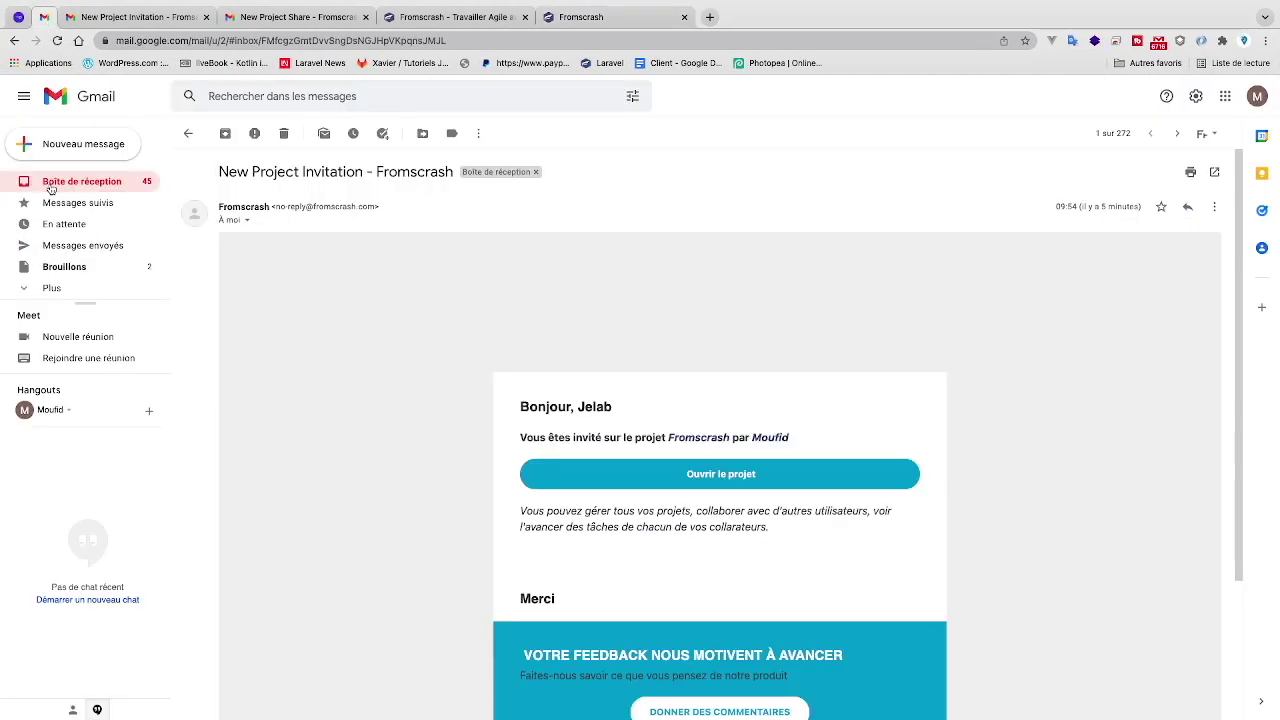
left_click(50, 187)
left_click(413, 199)
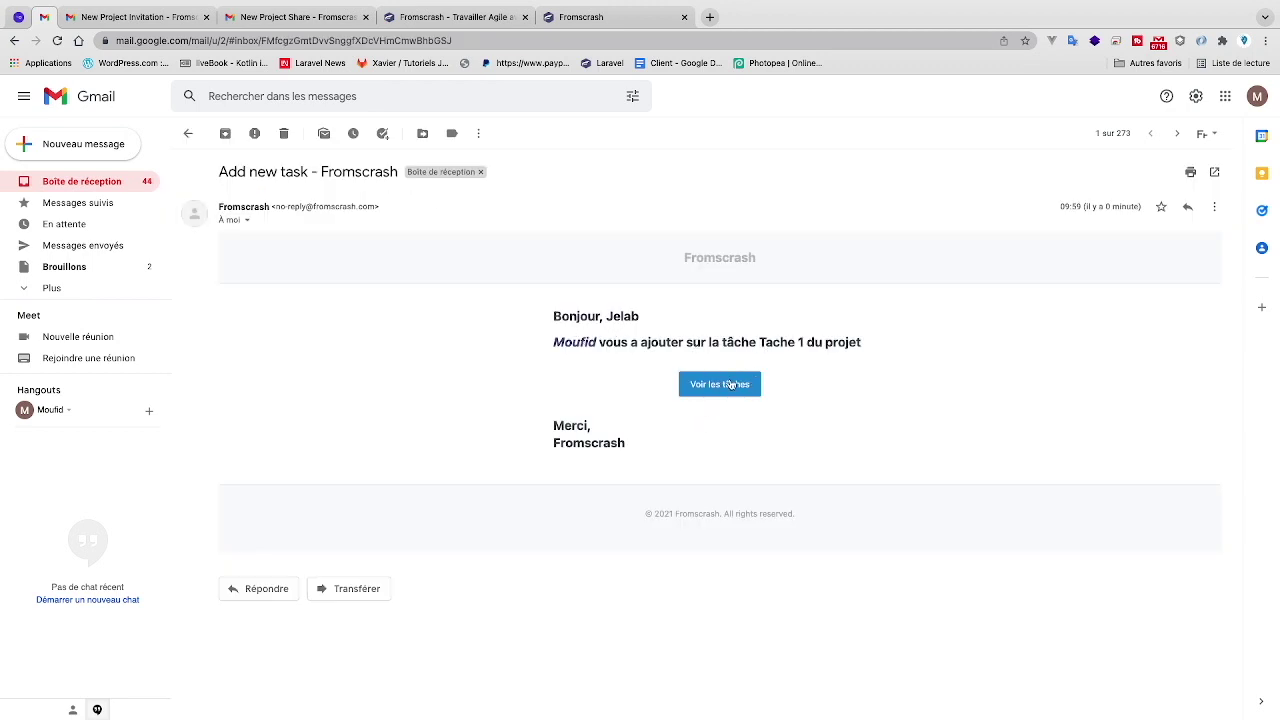
key("ctrl+Right")
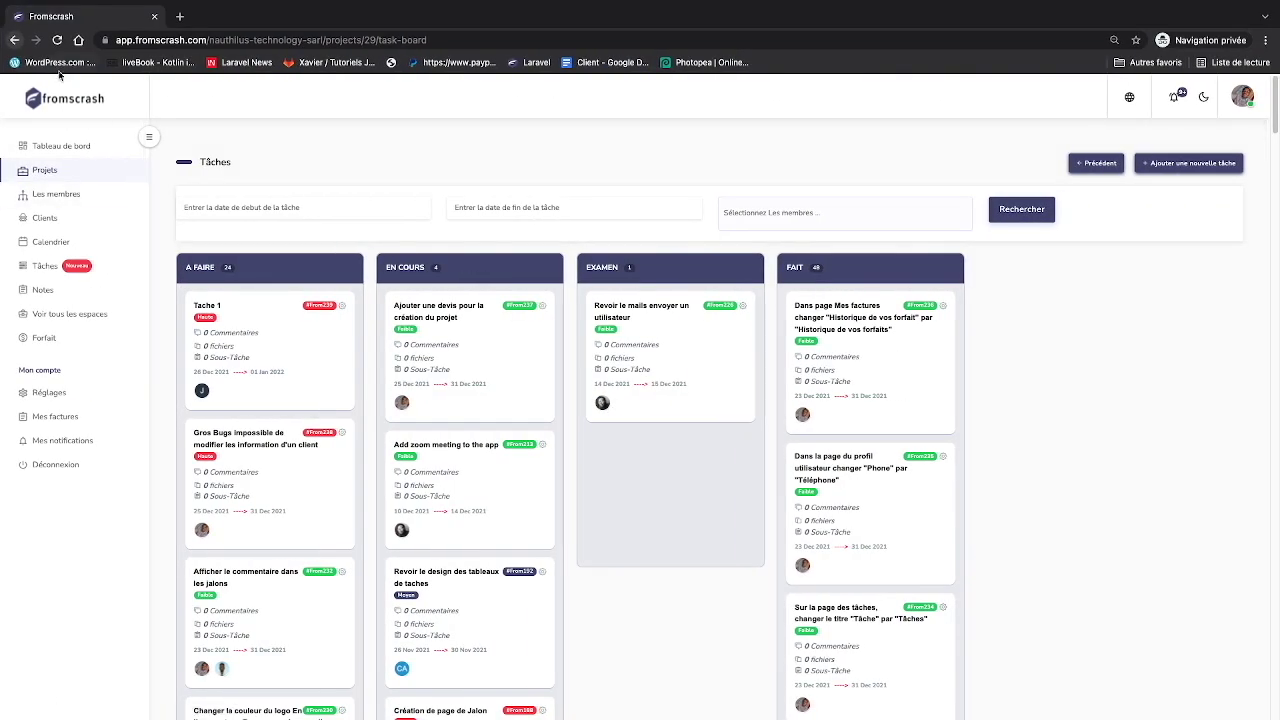
- Filter the Fromscrash task board by Tache 1's assignee, leaving only Tache 1 under À faire
left_click(73, 172)
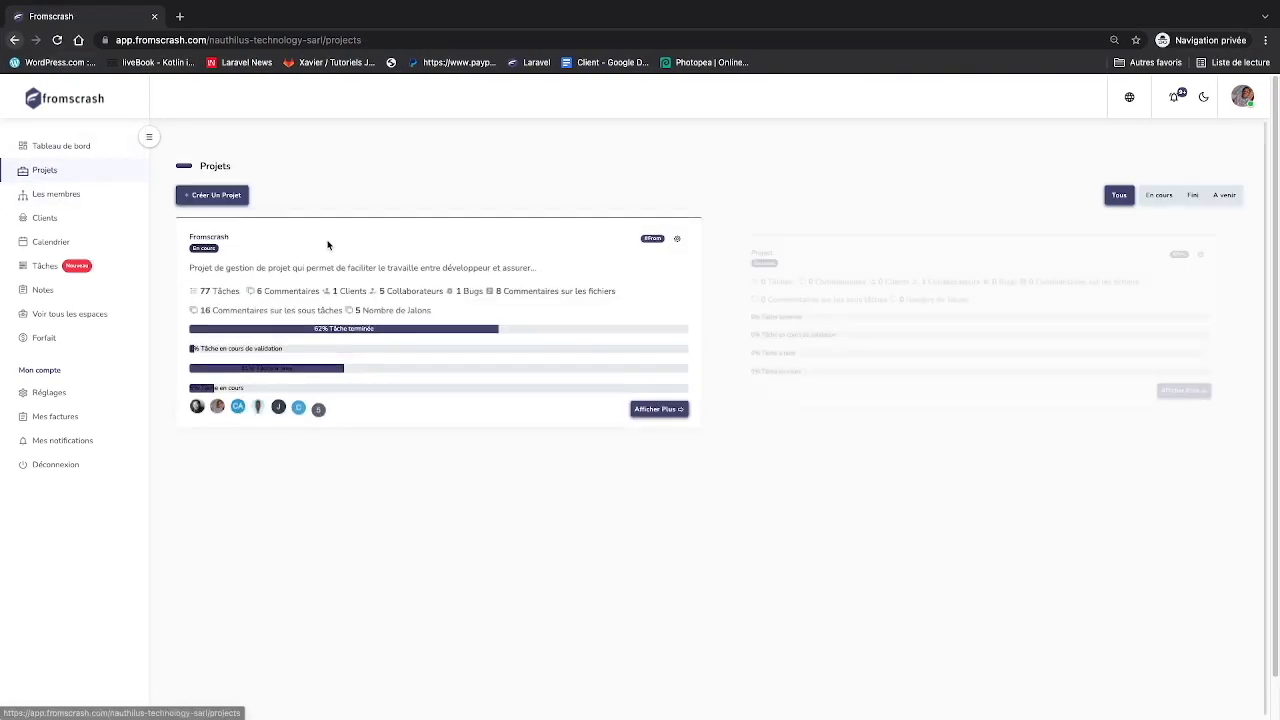
left_click(647, 410)
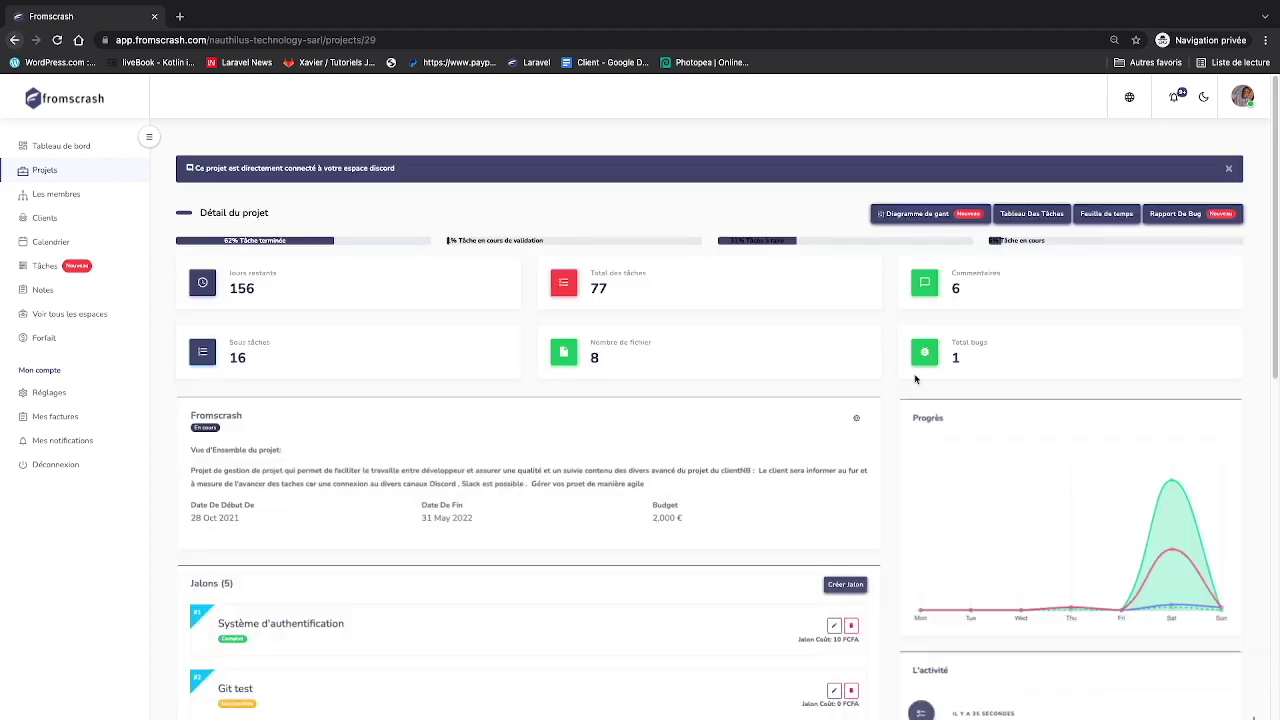
left_click(1041, 210)
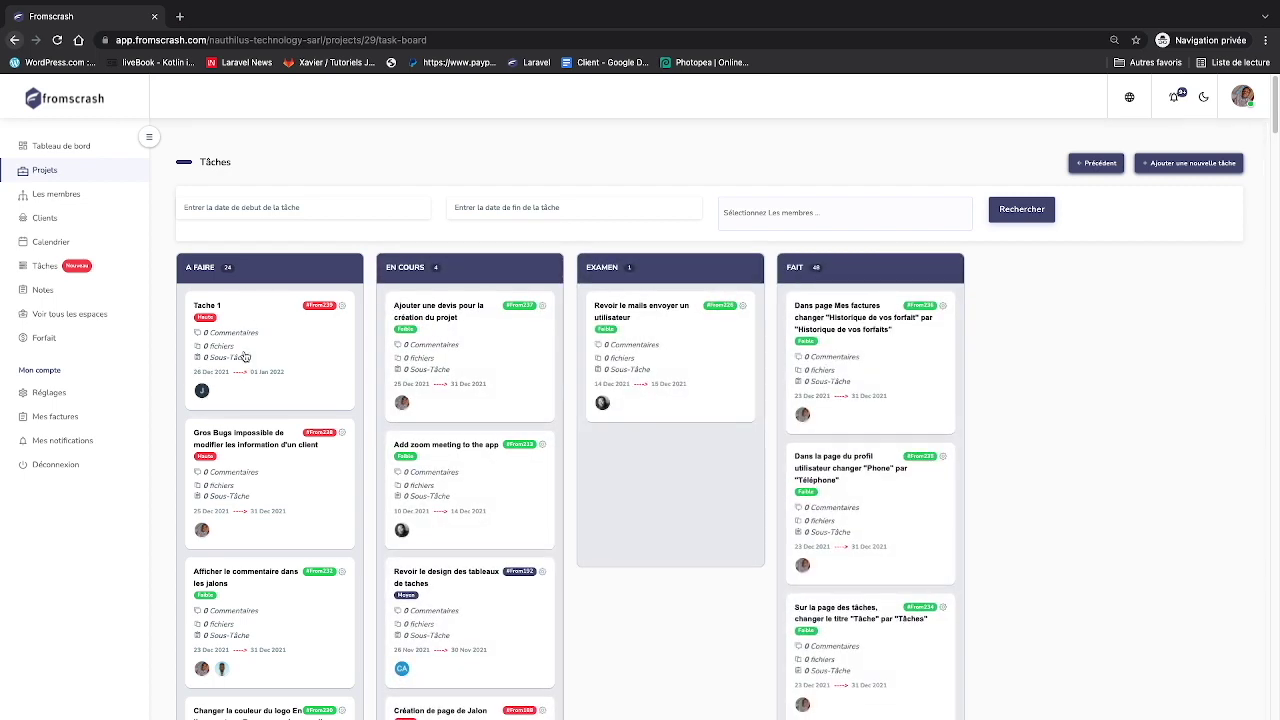
left_click(775, 214)
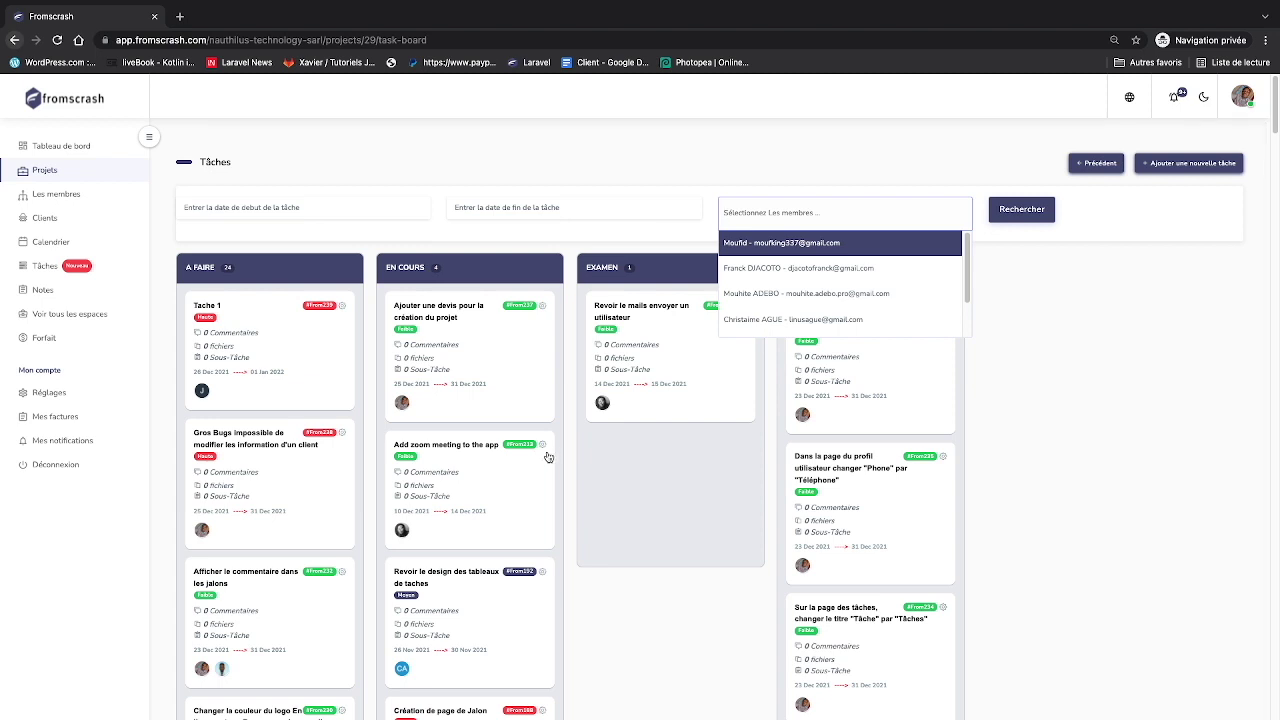
scroll(772, 320, "down", 2)
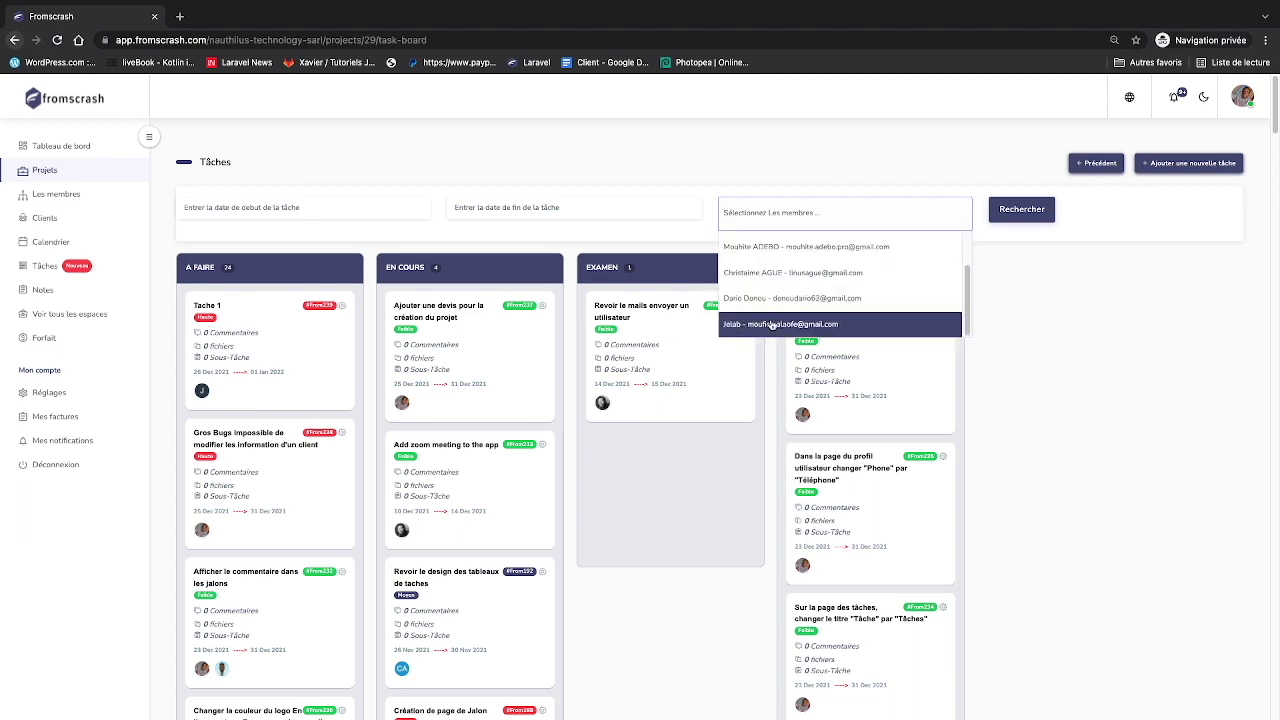
left_click(762, 325)
left_click(1032, 210)
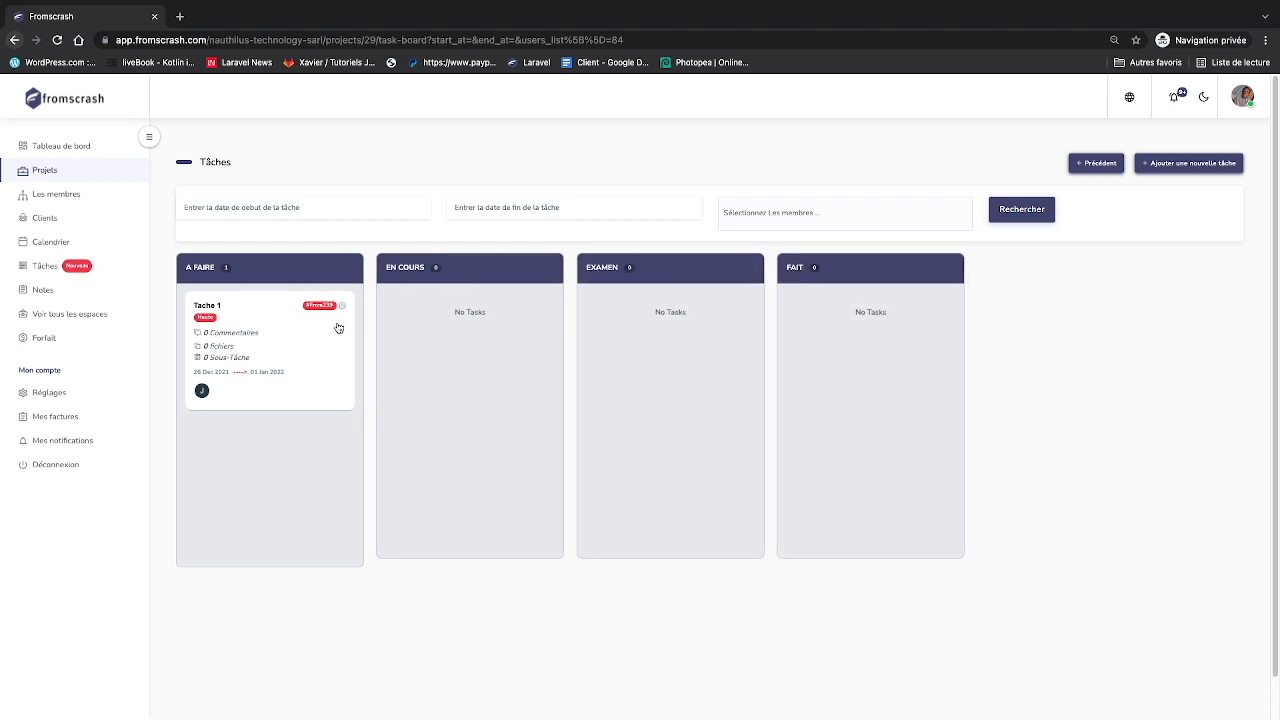
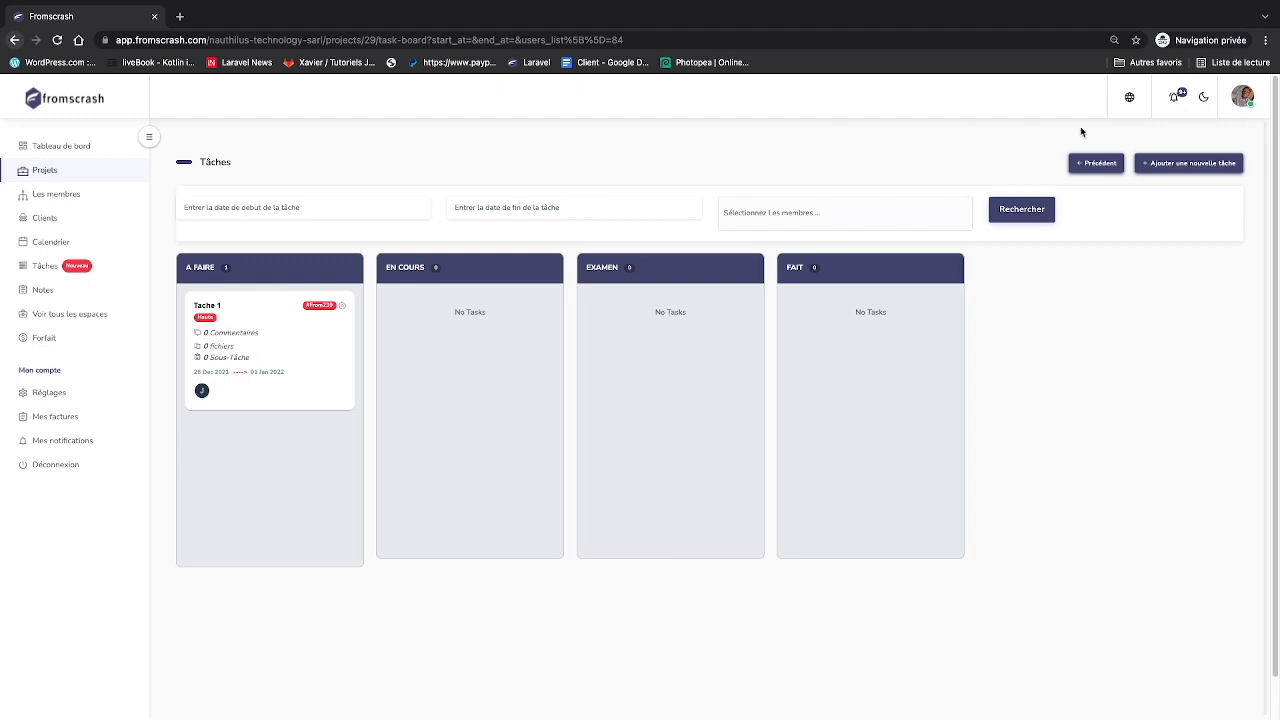
- Check the signed-in account, then switch to the desktop with the Tache 1 'Add new task' email
left_click(1245, 103)
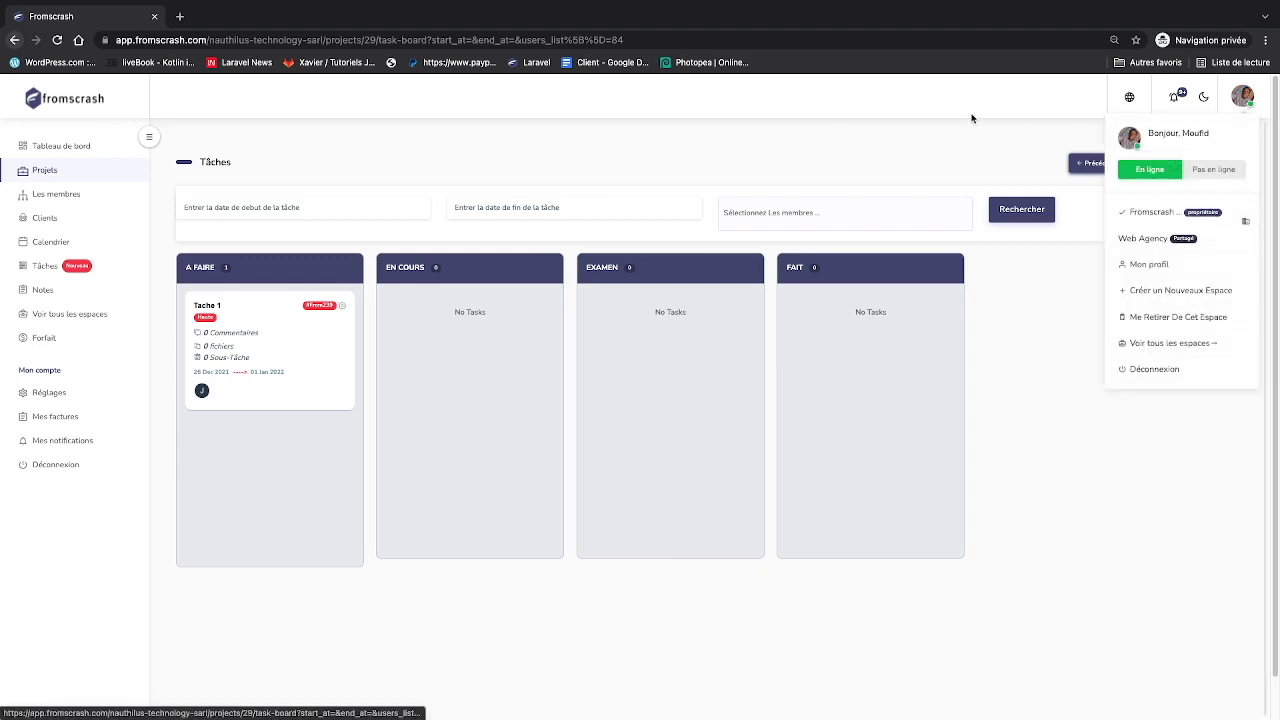
key("ctrl+Left")
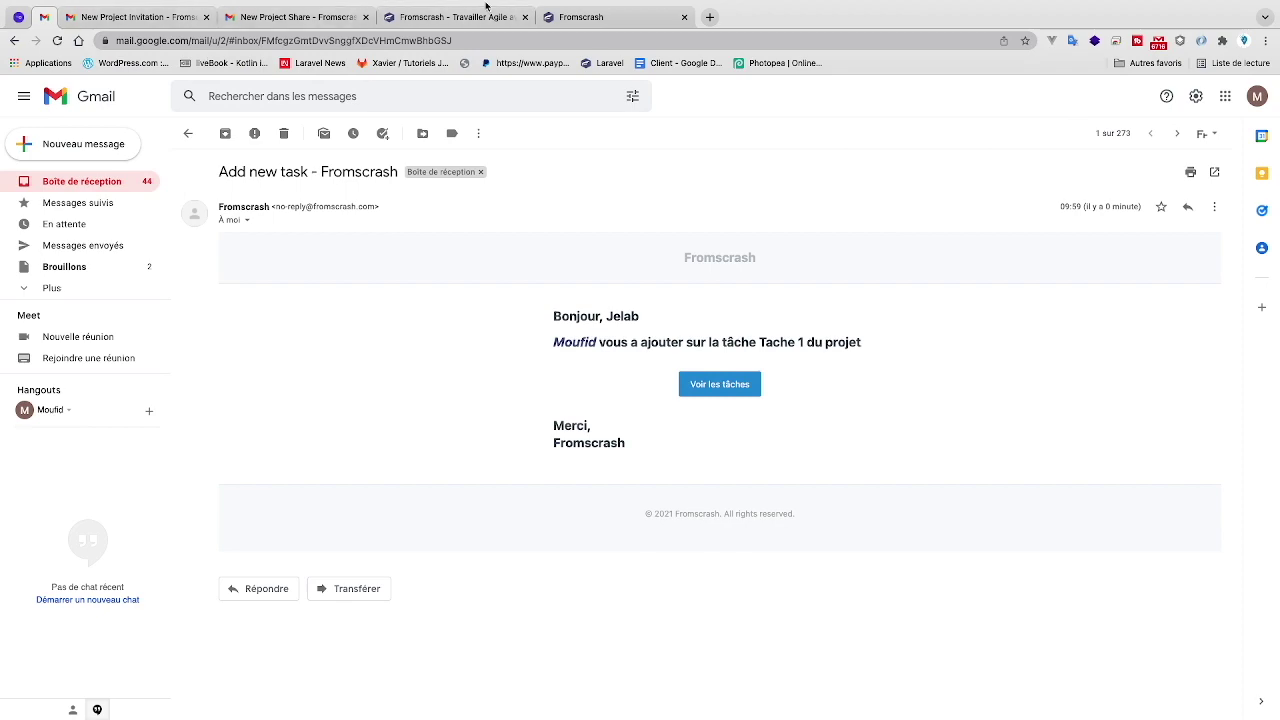
- In the other account's session, filter the Fromscrash project board by the new member, leaving only Tache 1
left_click(450, 17)
left_click(562, 17)
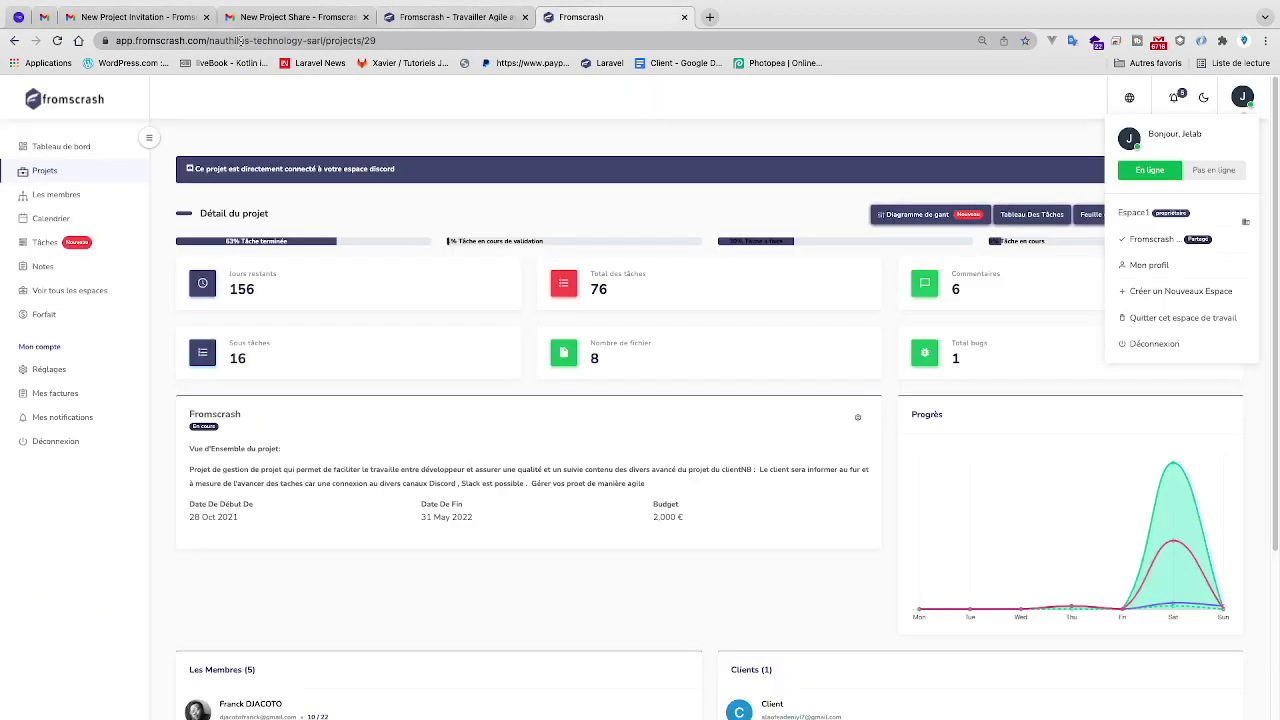
left_click(88, 178)
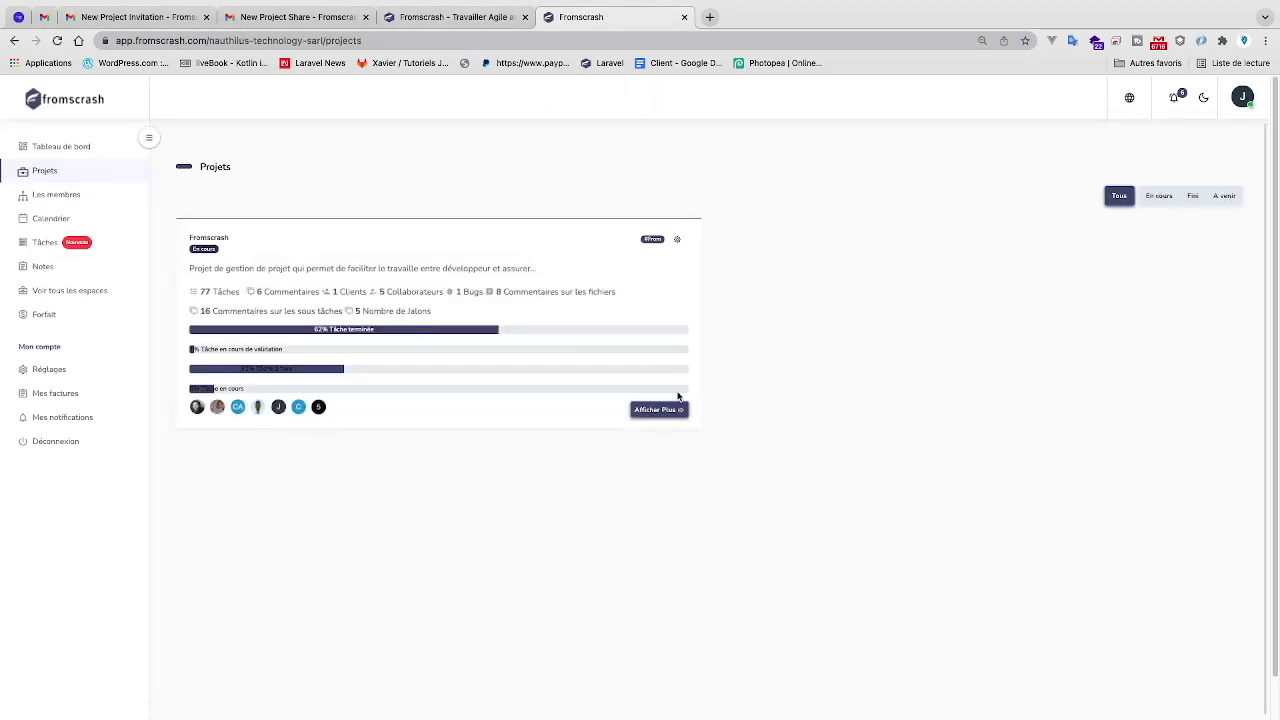
left_click(668, 410)
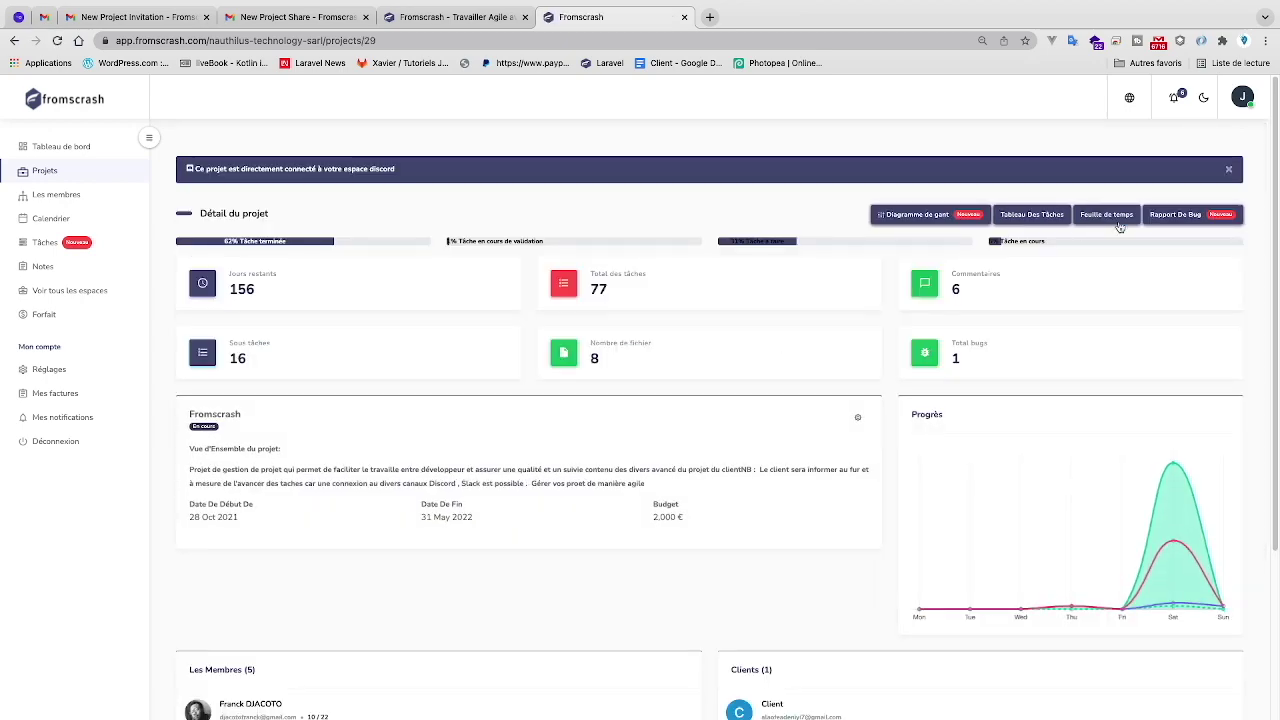
left_click(1050, 217)
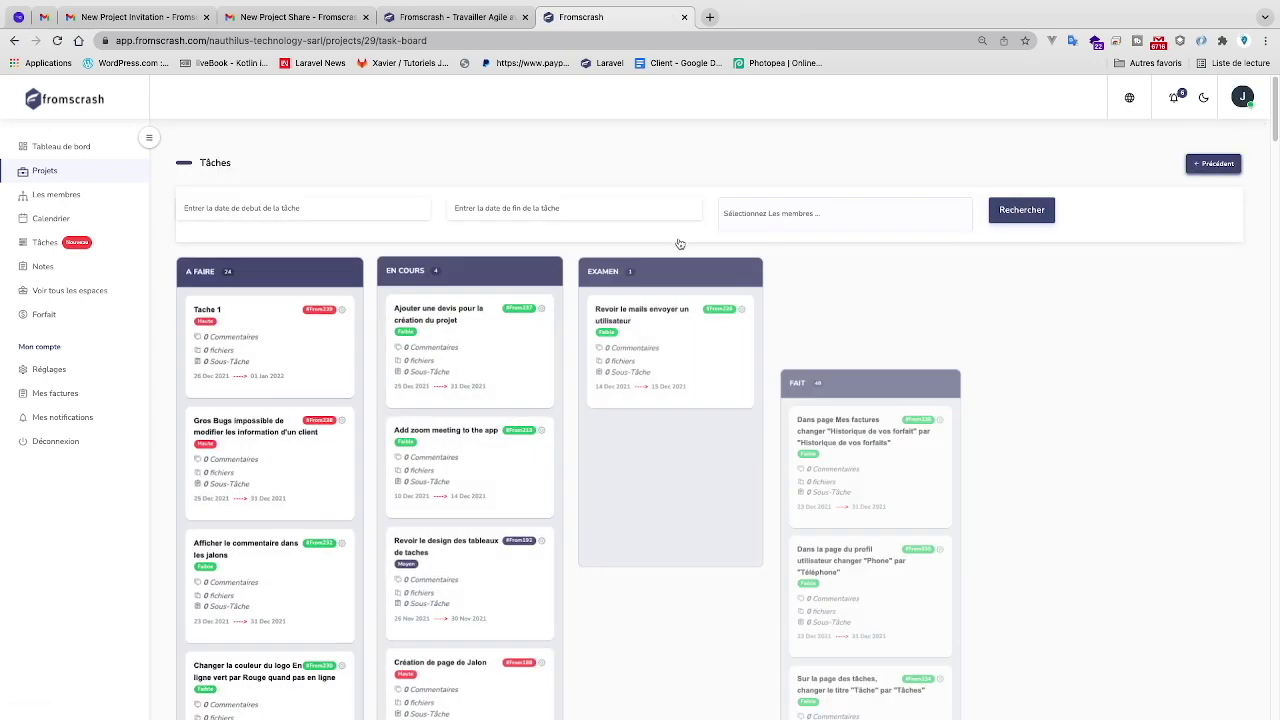
left_click(838, 226)
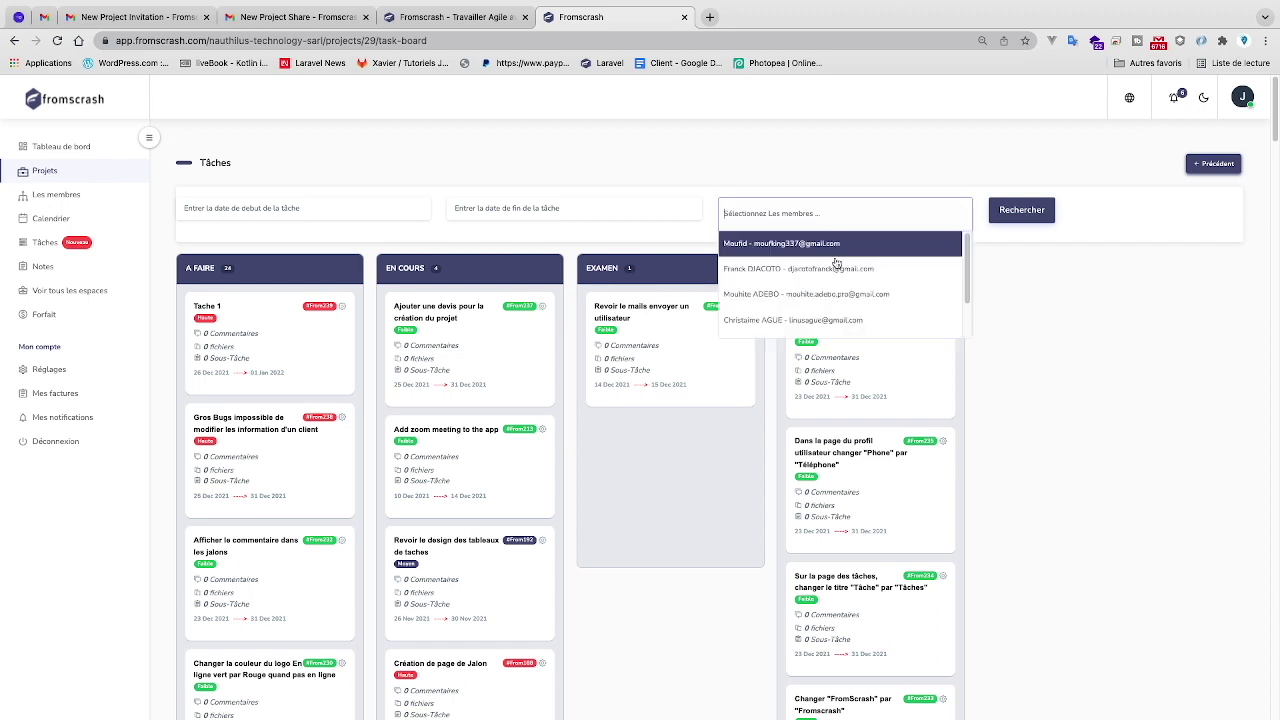
left_click(874, 327)
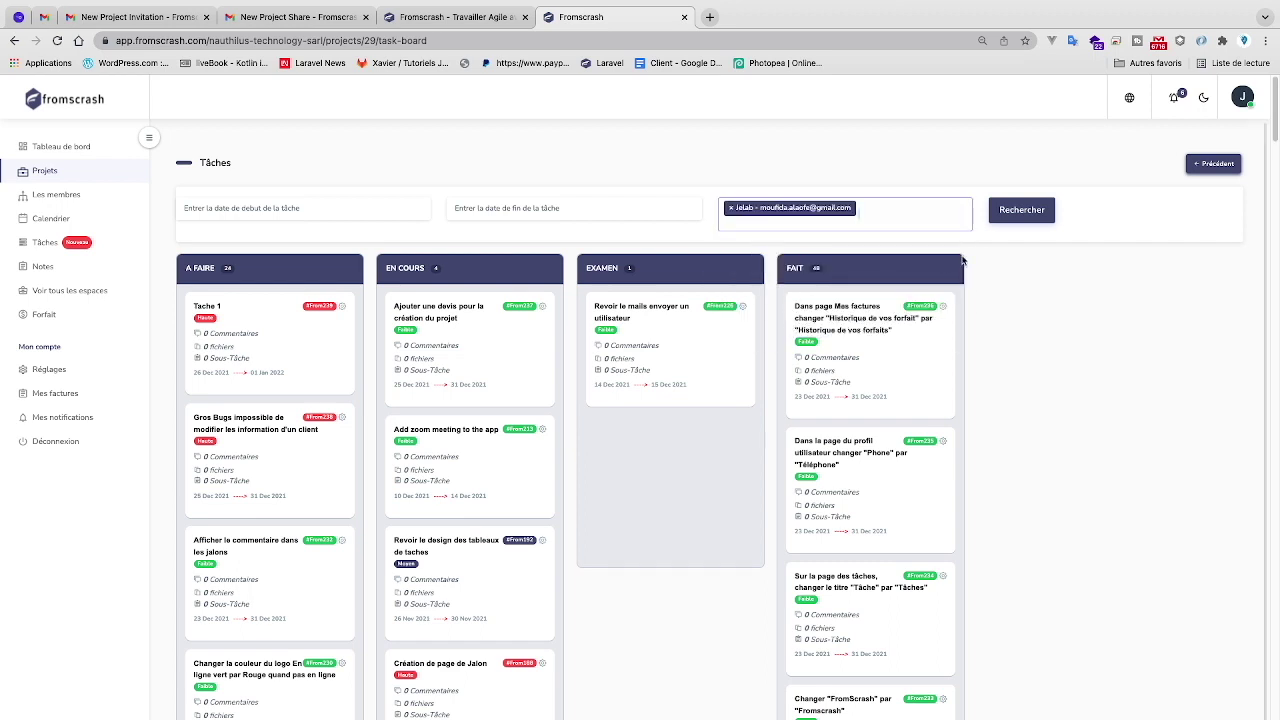
left_click(1001, 219)
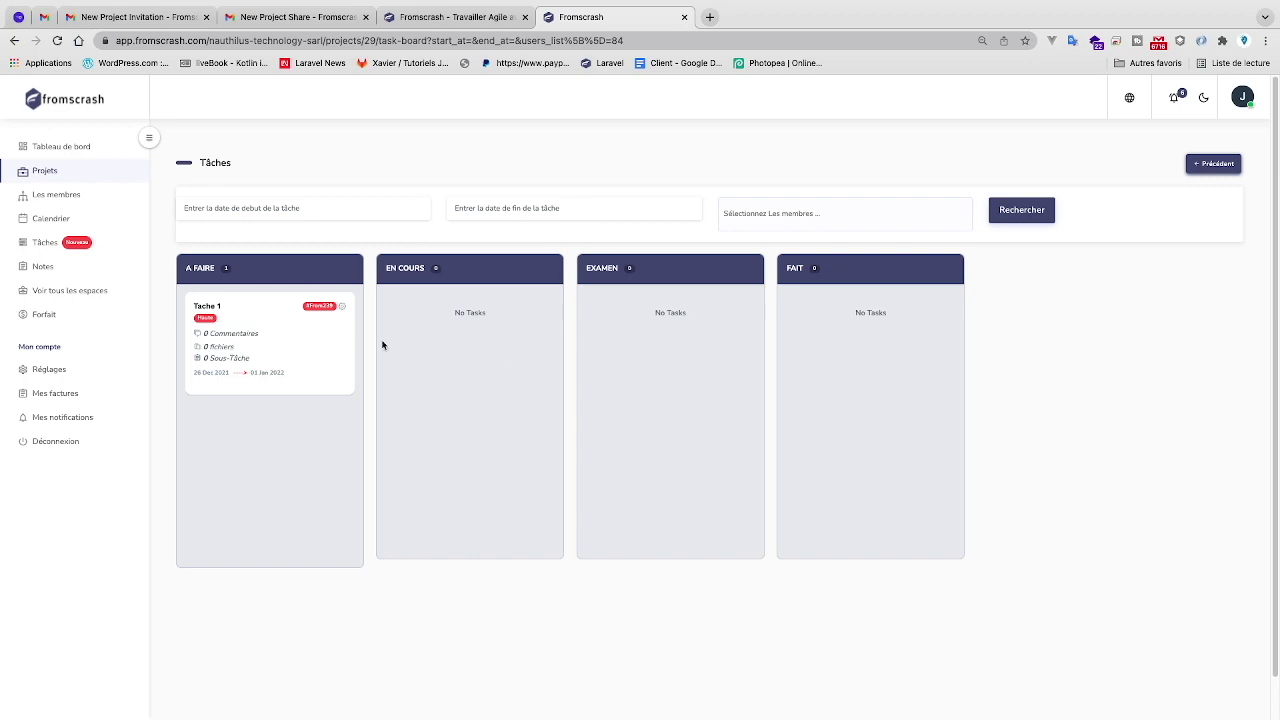
key("ctrl+Up")
- Put the browser and Discord side by side and collapse the sidebar to widen the board
left_click_drag(828, 47, 605, 49)
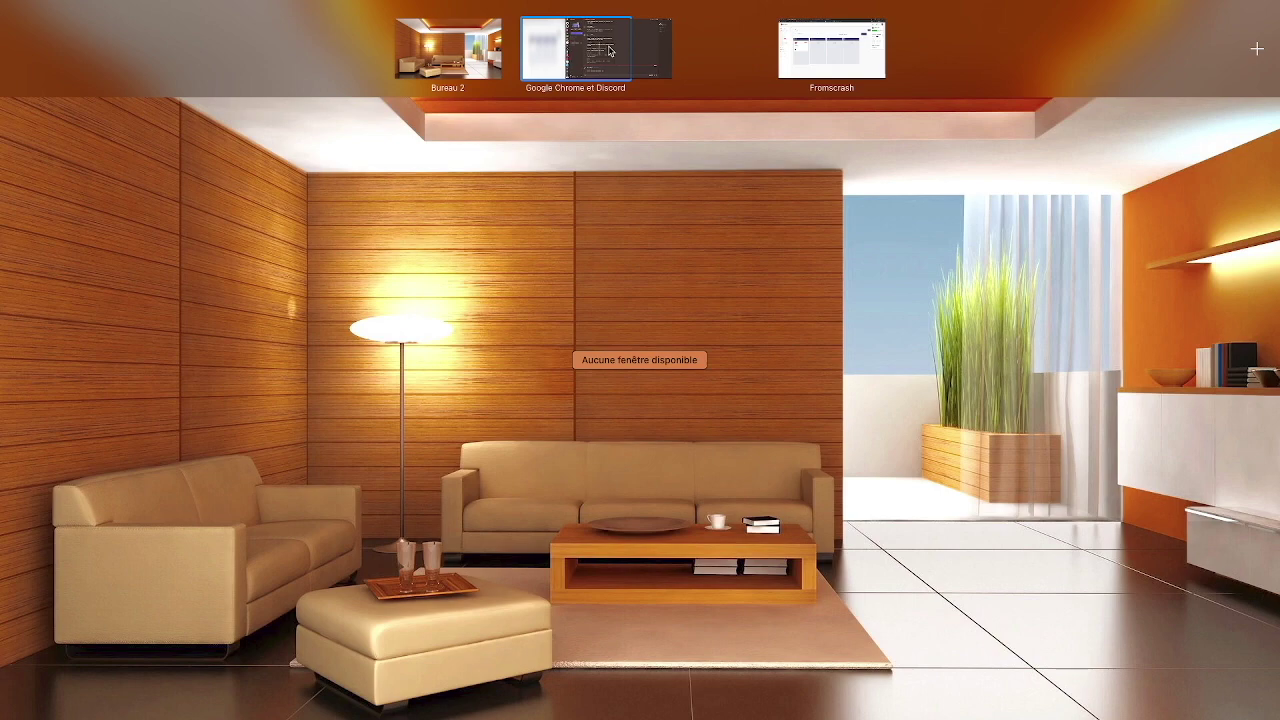
left_click(665, 47)
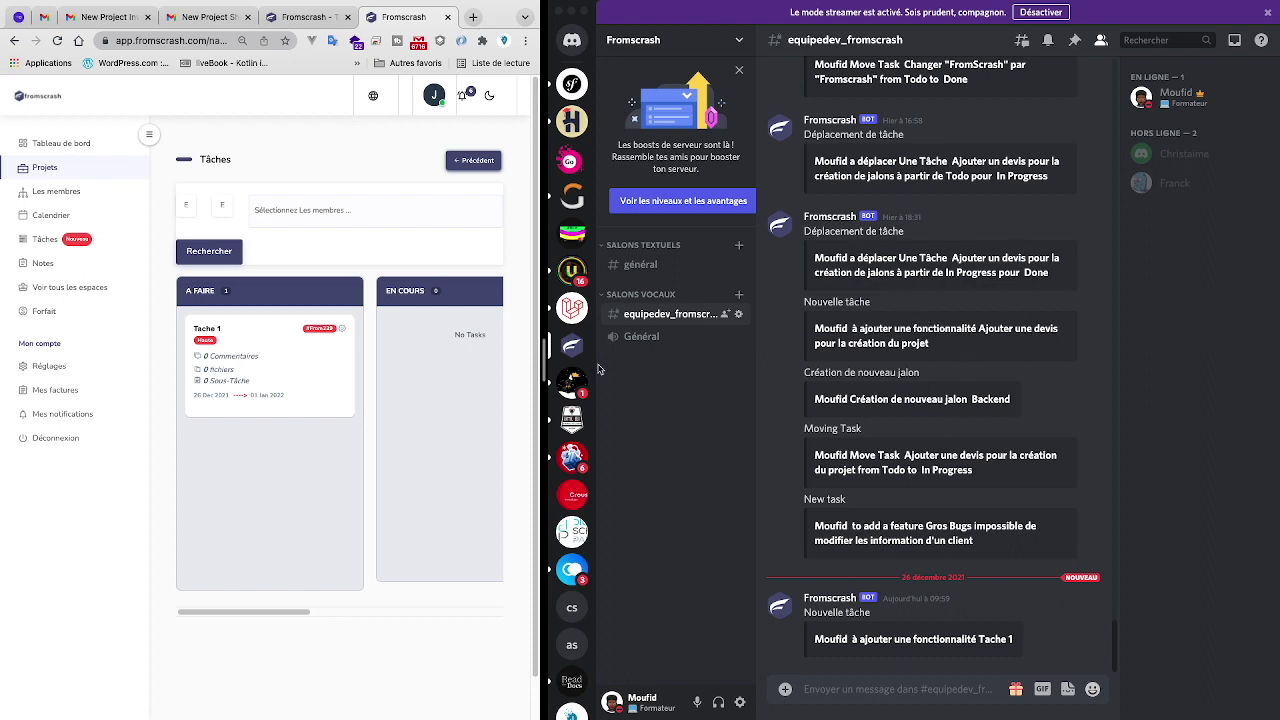
scroll(440, 405, "right", 3)
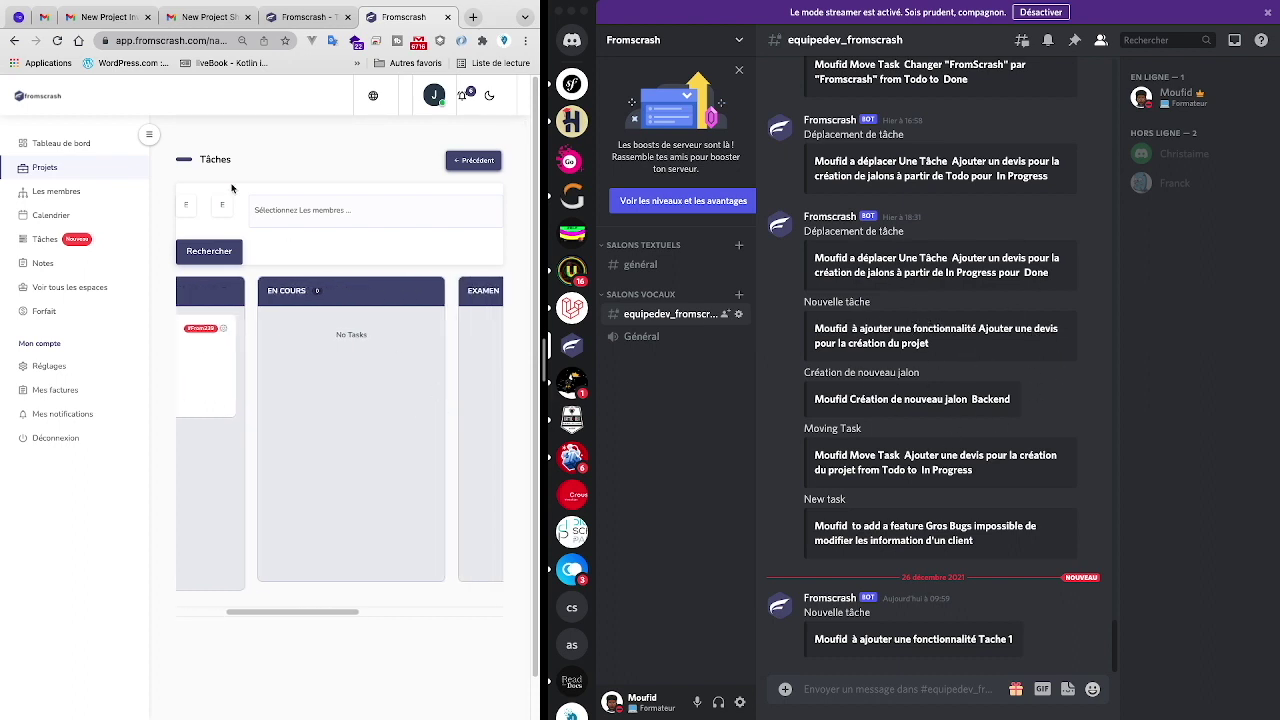
left_click(150, 136)
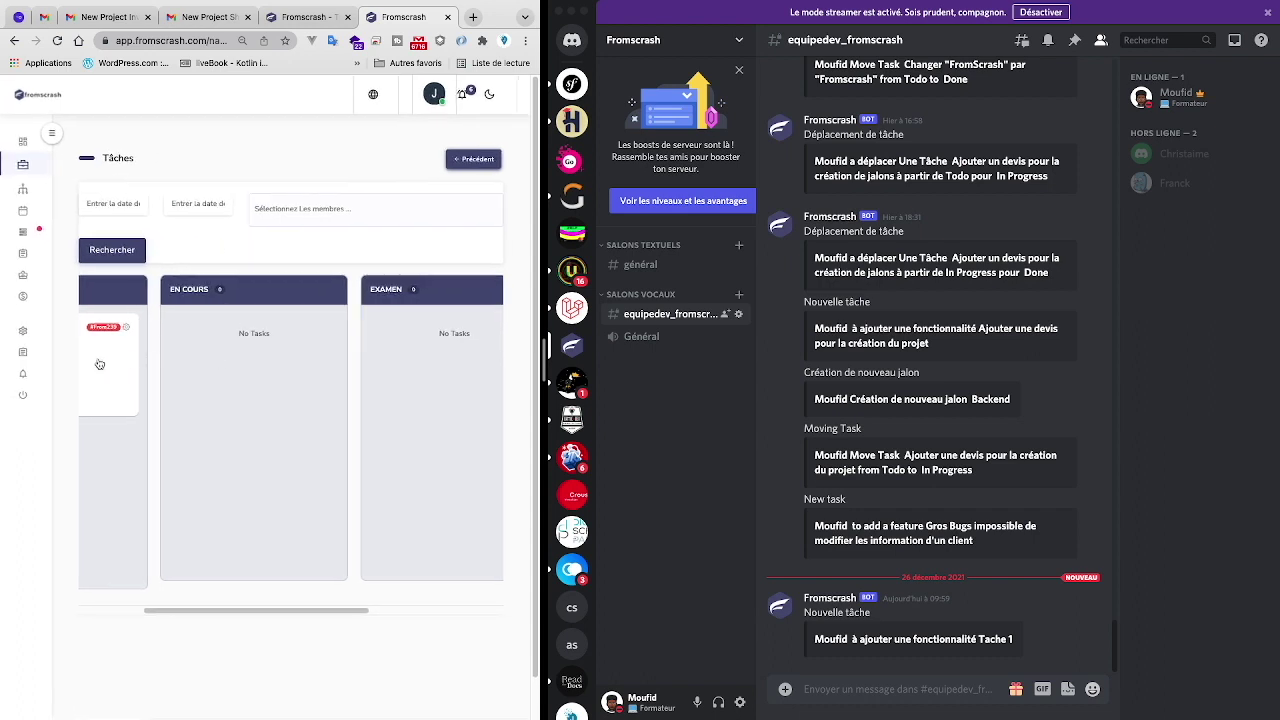
- Drag Tache 1 from À FAIRE through EN COURS and EXAMEN into FAIT
left_click_drag(99, 364, 300, 370)
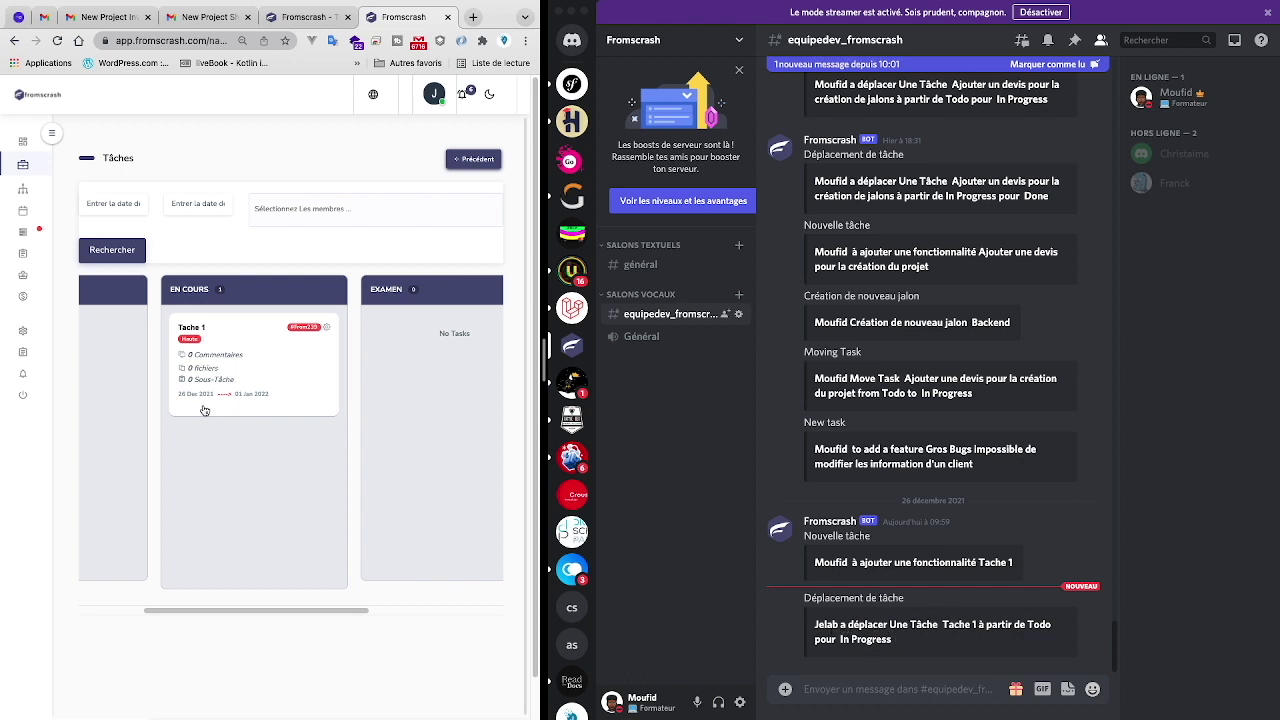
scroll(234, 428, "left", 2)
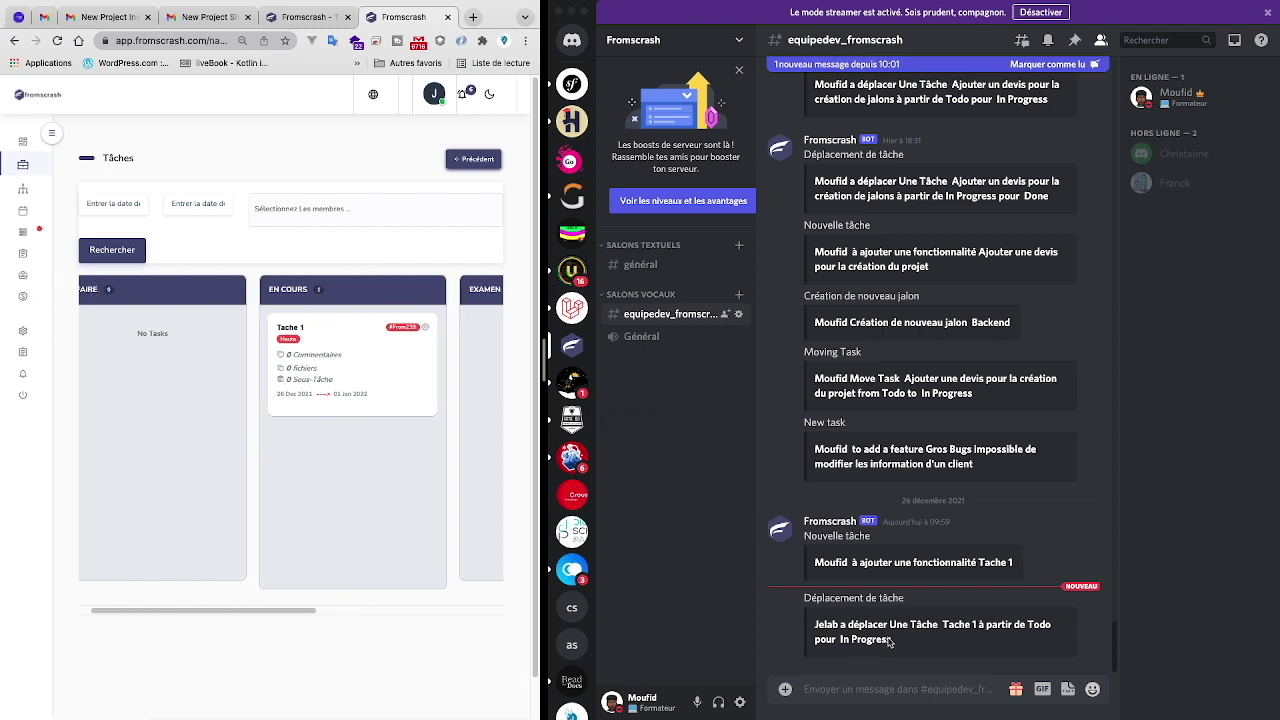
scroll(324, 449, "right", 2)
left_click_drag(218, 353, 445, 355)
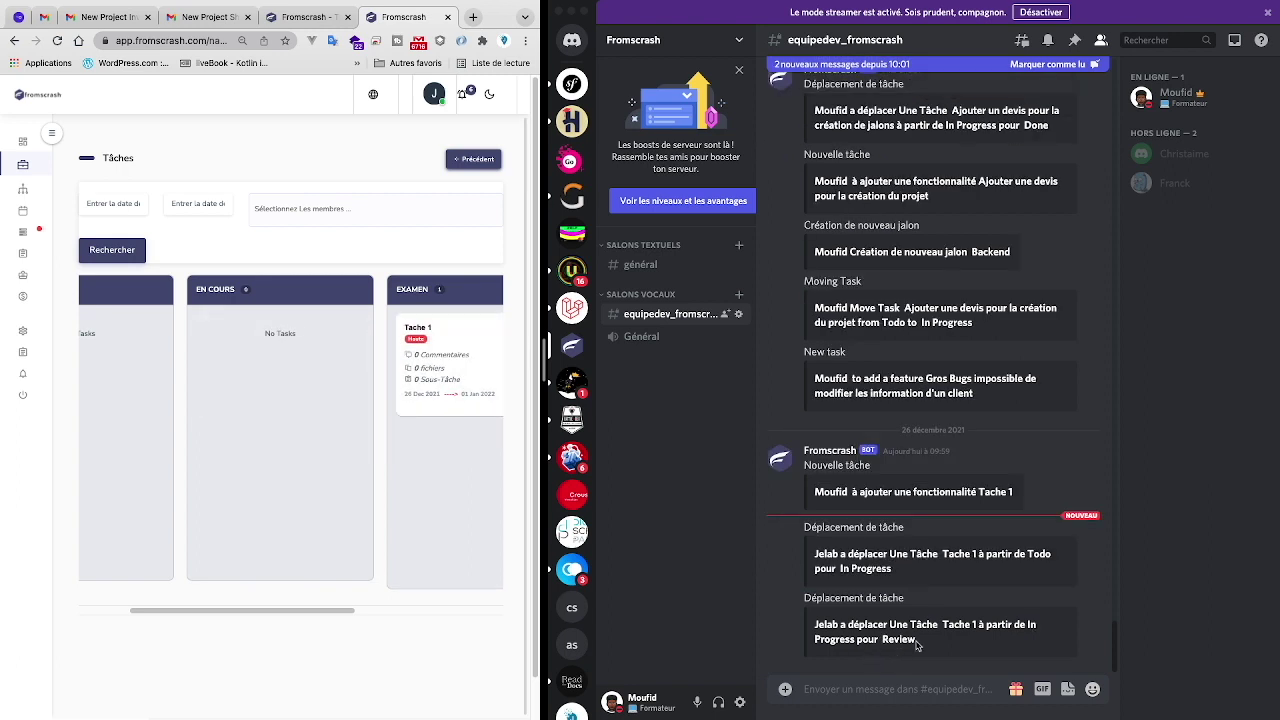
scroll(238, 506, "right", 2)
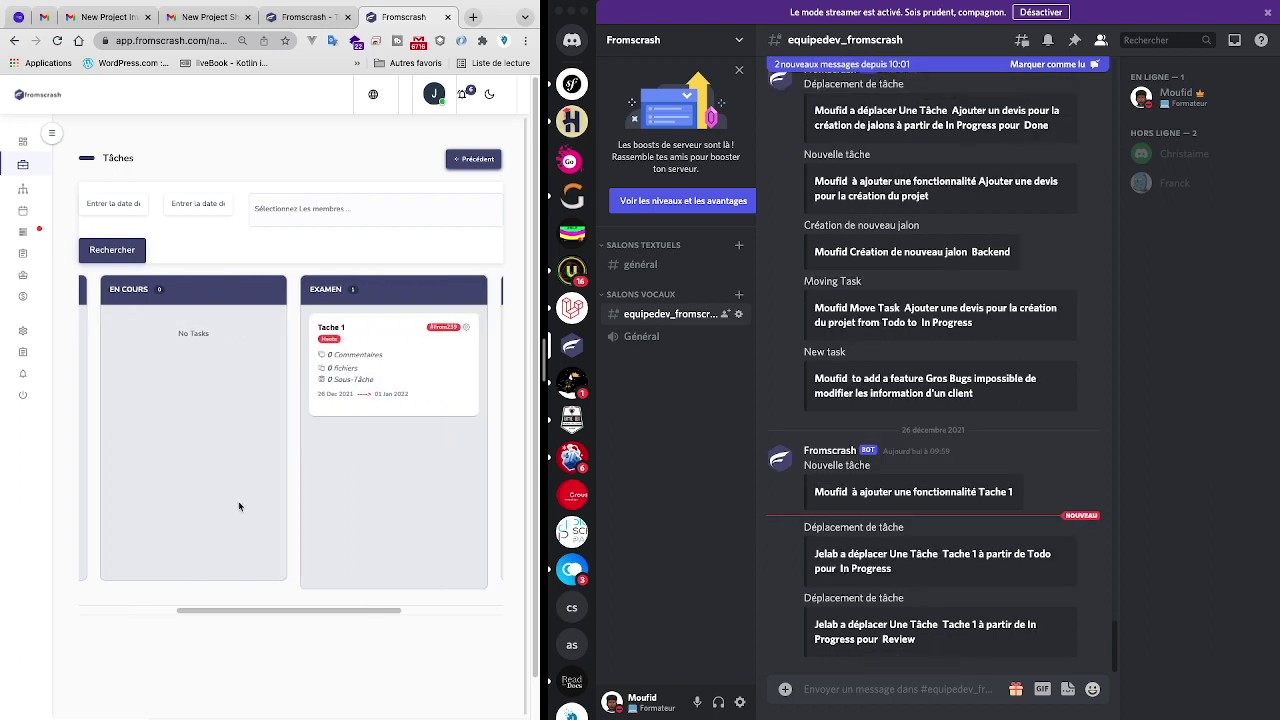
left_click_drag(314, 386, 445, 392)
scroll(372, 384, "right", 2)
left_click_drag(310, 366, 486, 388)
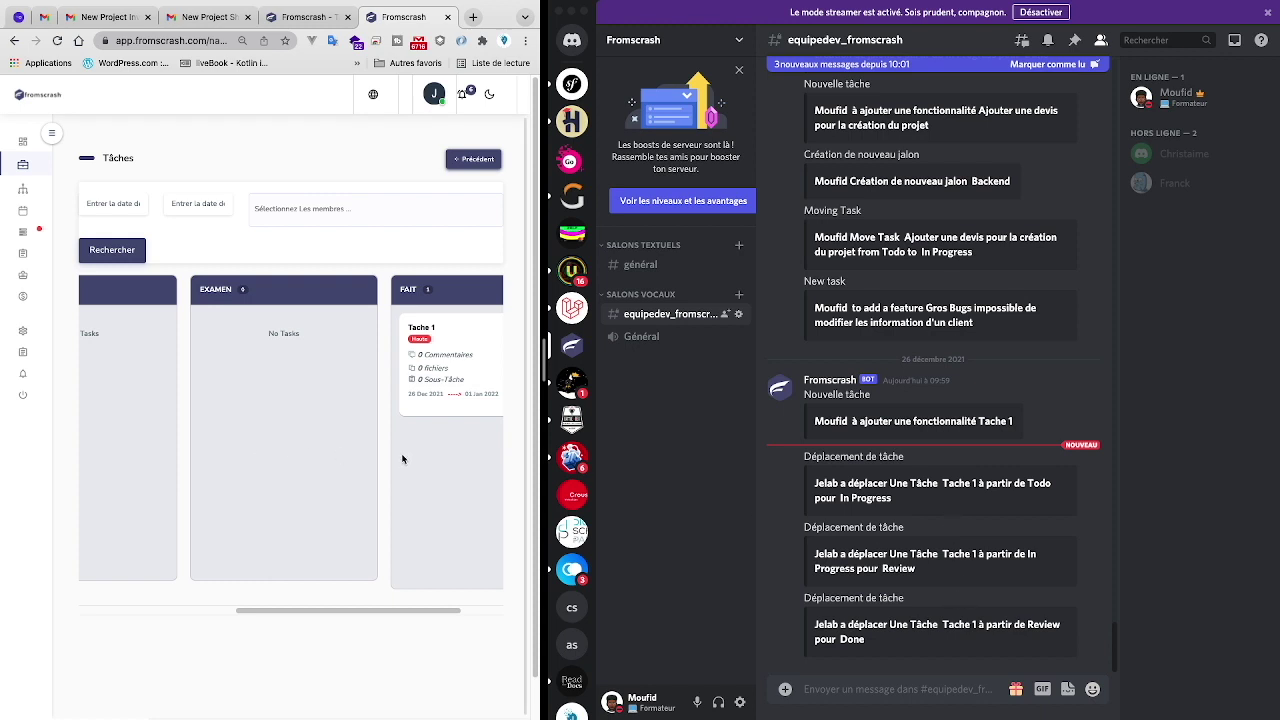
scroll(401, 459, "left", 1)
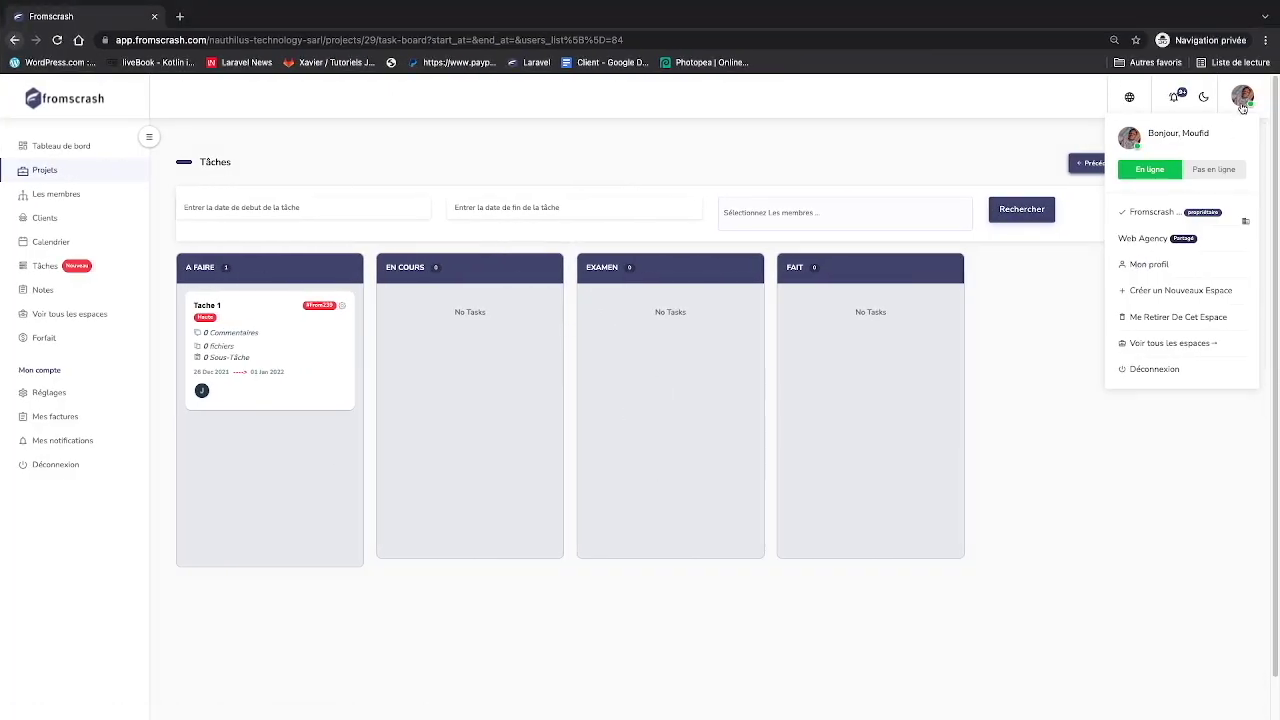
- Close the account menu, open the Fromscrash project's details and scroll to its Membres list
left_click(1243, 104)
left_click(63, 171)
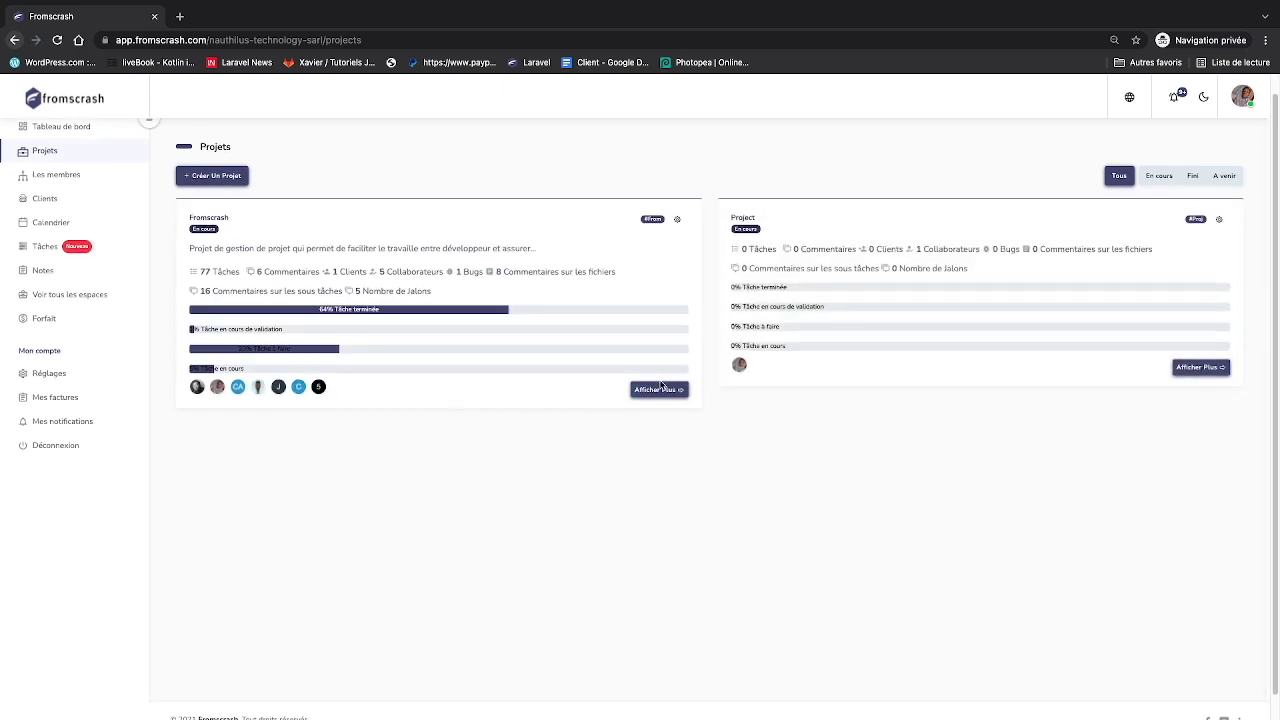
left_click(657, 390)
scroll(609, 518, "down", 15)
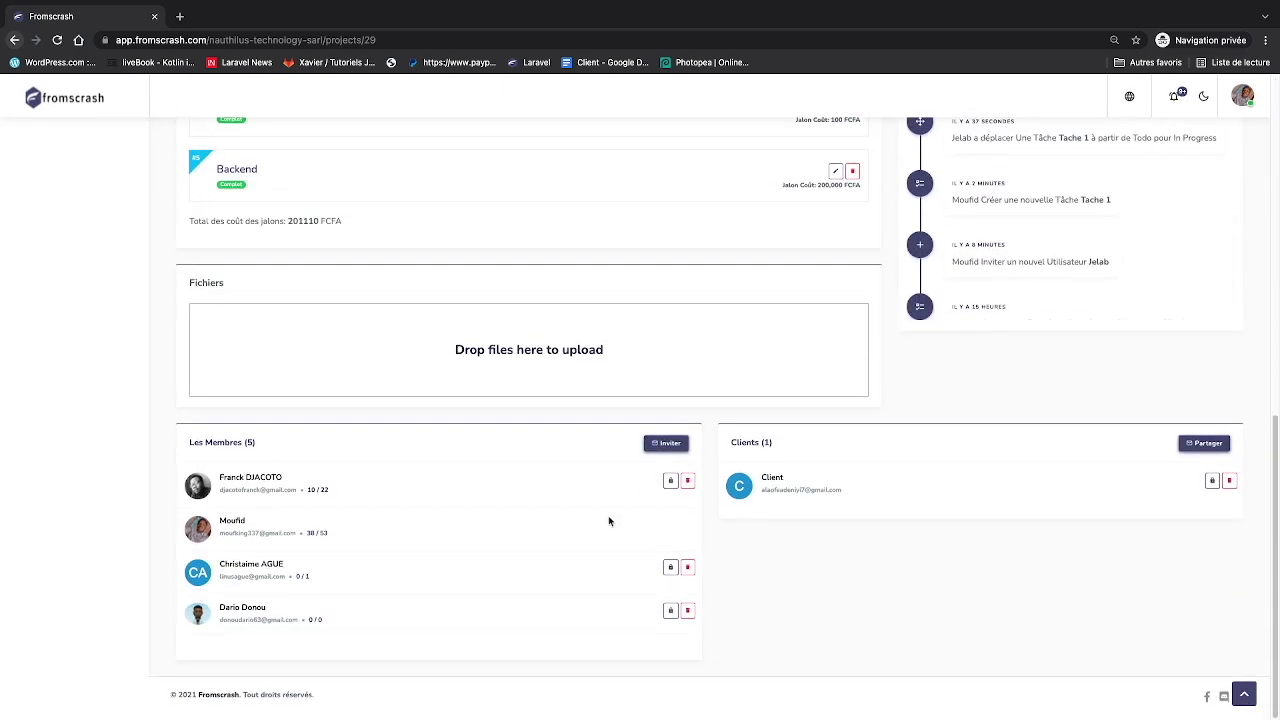
scroll(566, 584, "down", 3)
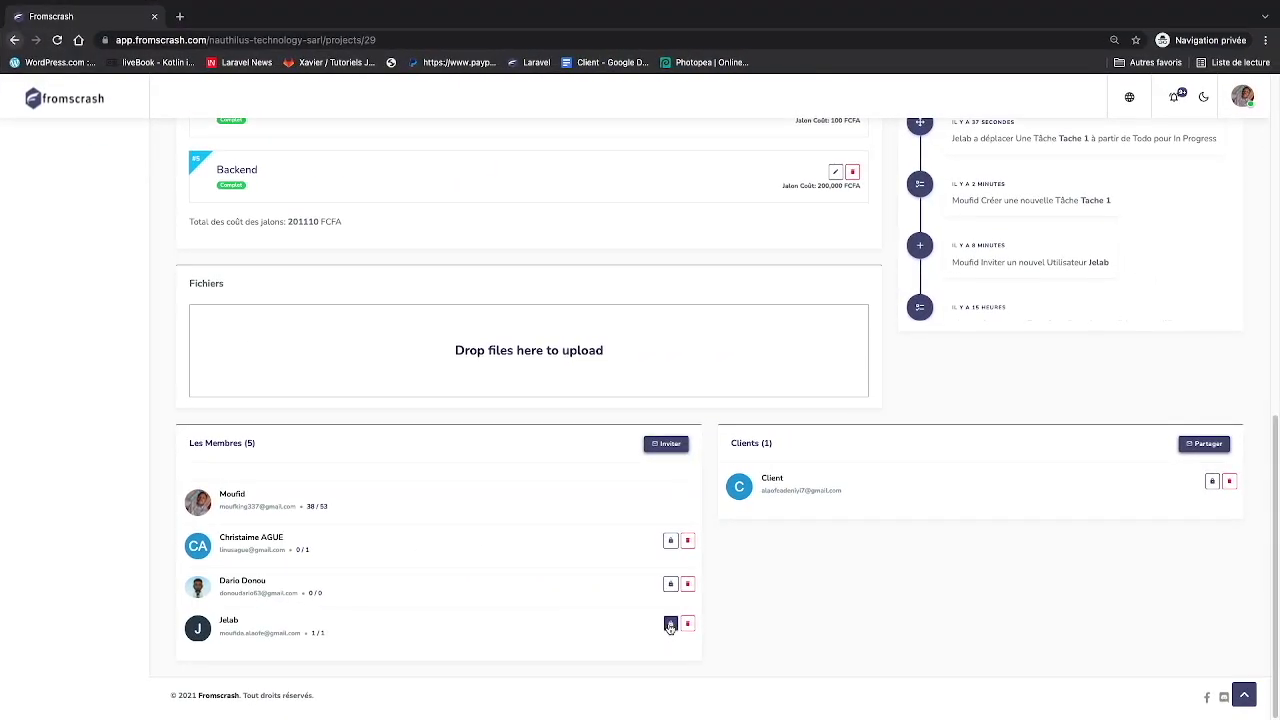
- Grant the new member all five task rights plus activity and download viewing, and save
left_click(671, 622)
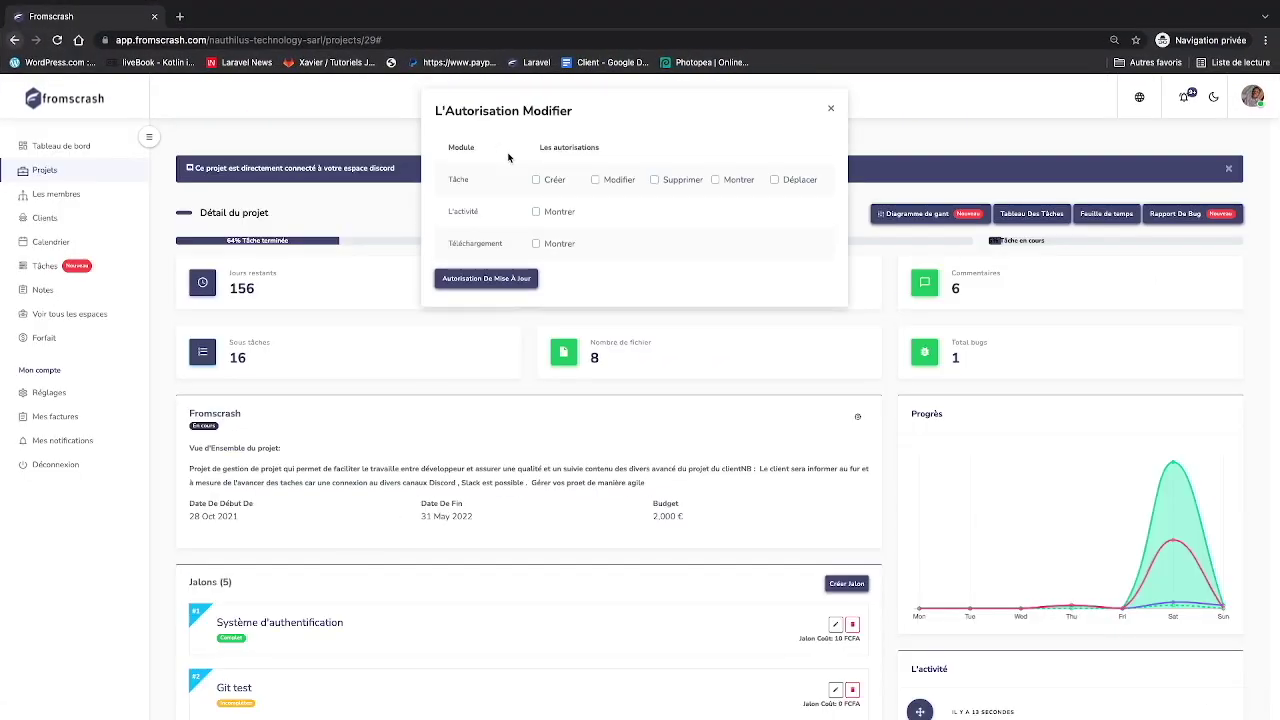
left_click(537, 181)
left_click(595, 181)
left_click(654, 181)
left_click(716, 181)
left_click(773, 181)
left_click(536, 212)
left_click(536, 244)
left_click(510, 280)
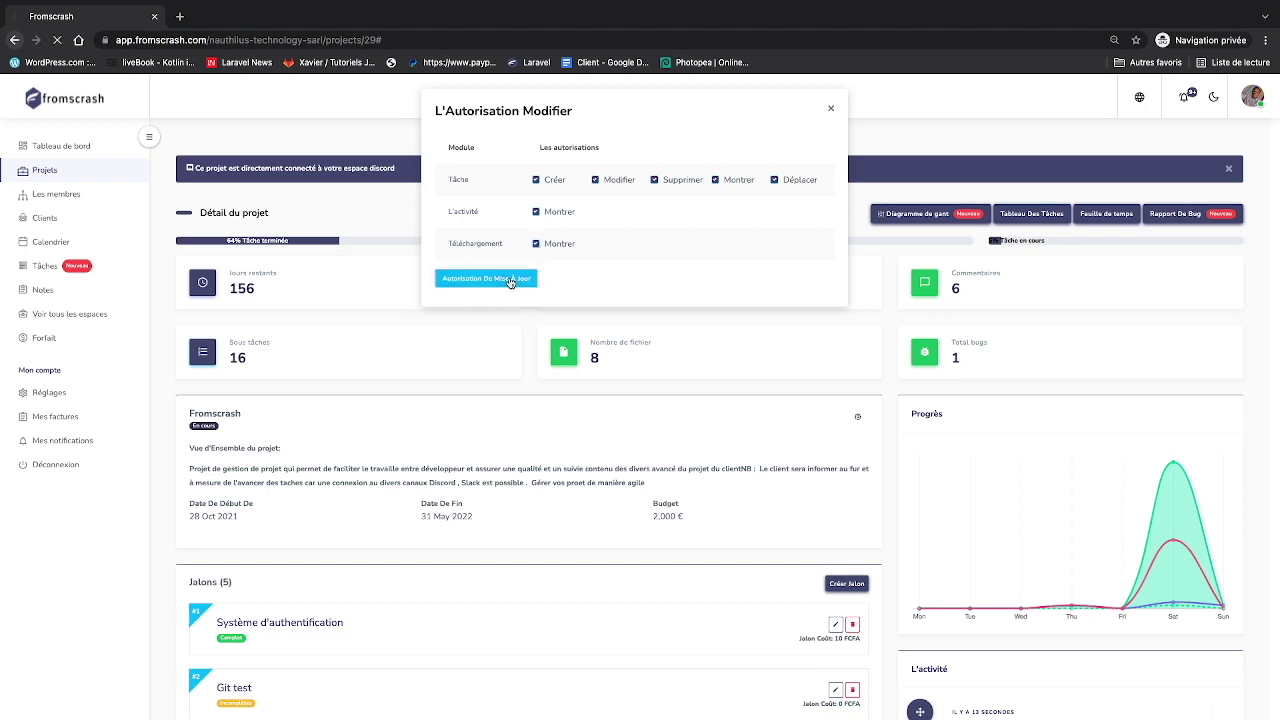
- Scroll down the member list and reopen the last member's permission settings
scroll(605, 400, "down", 4)
scroll(608, 410, "down", 3)
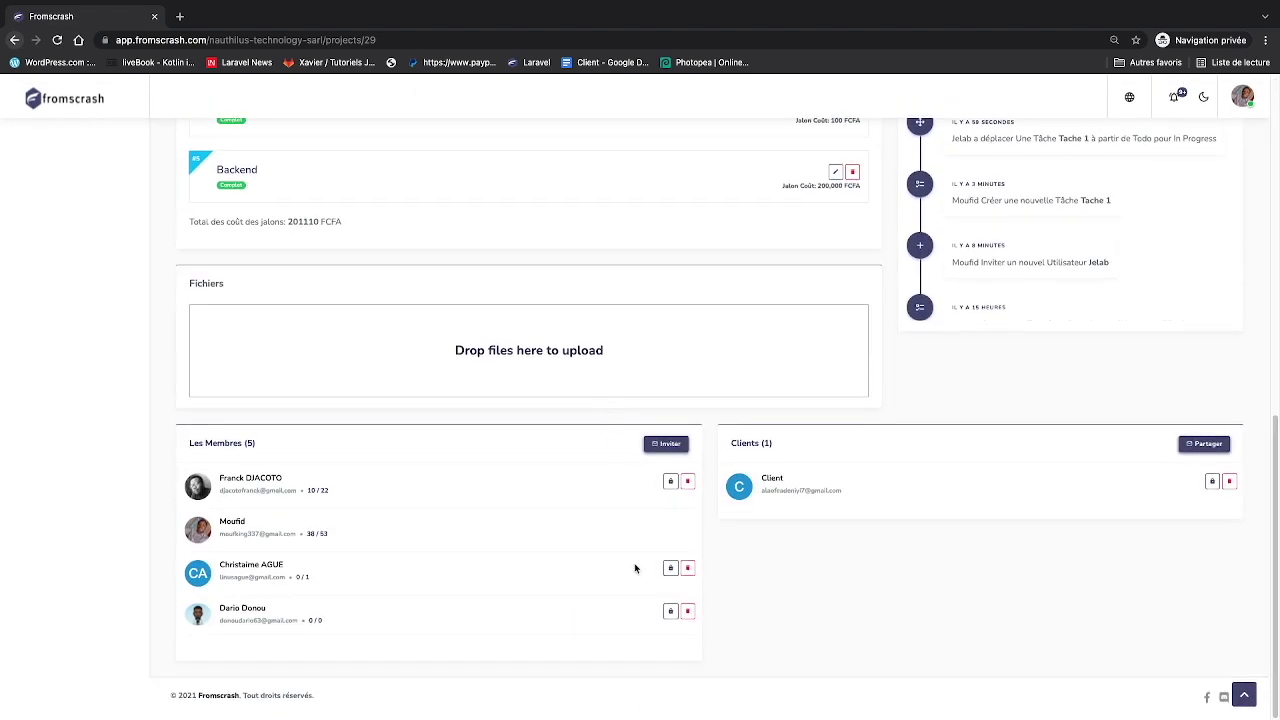
scroll(639, 591, "down", 1)
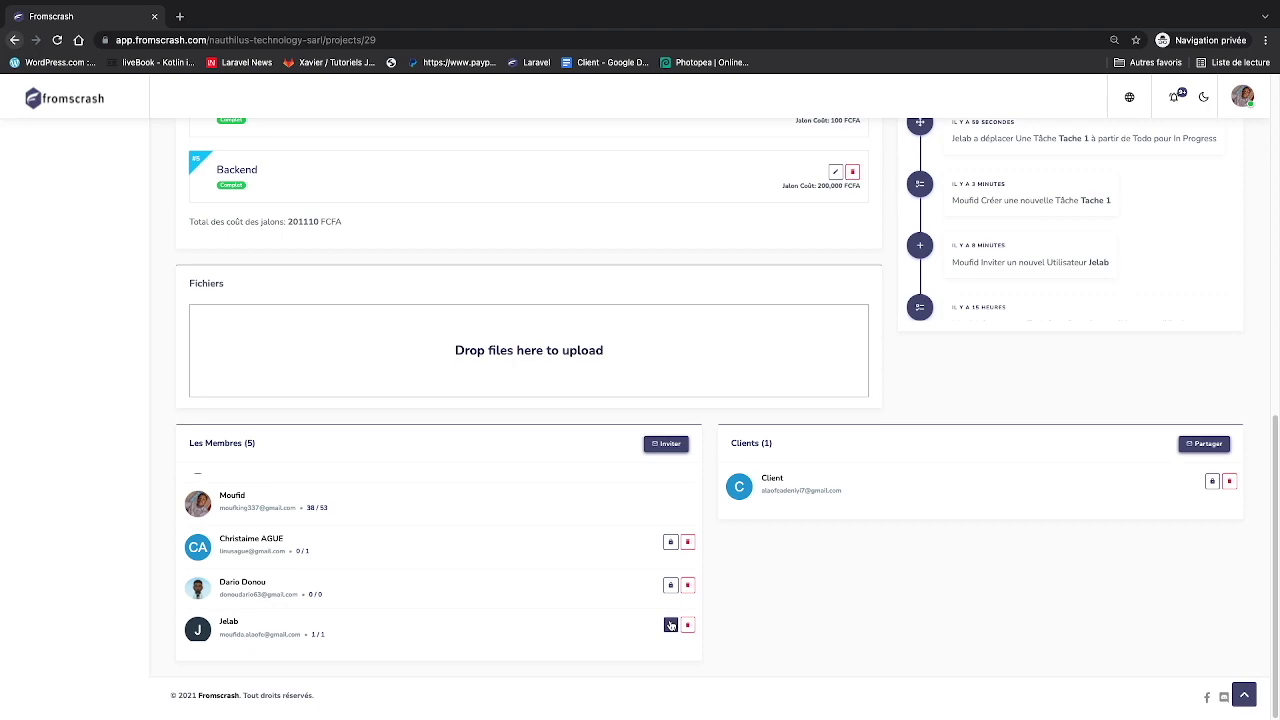
left_click(670, 621)
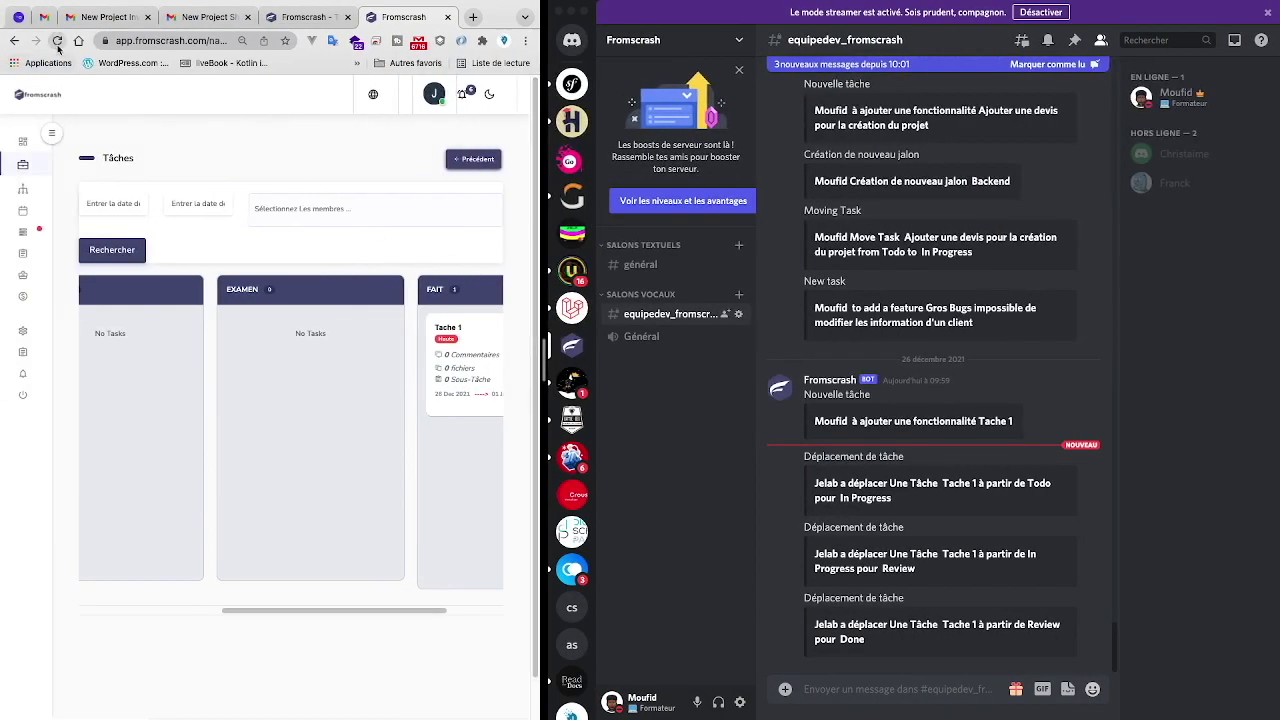
- Refresh the board and start a new task under the Système d'authentification milestone
left_click(57, 40)
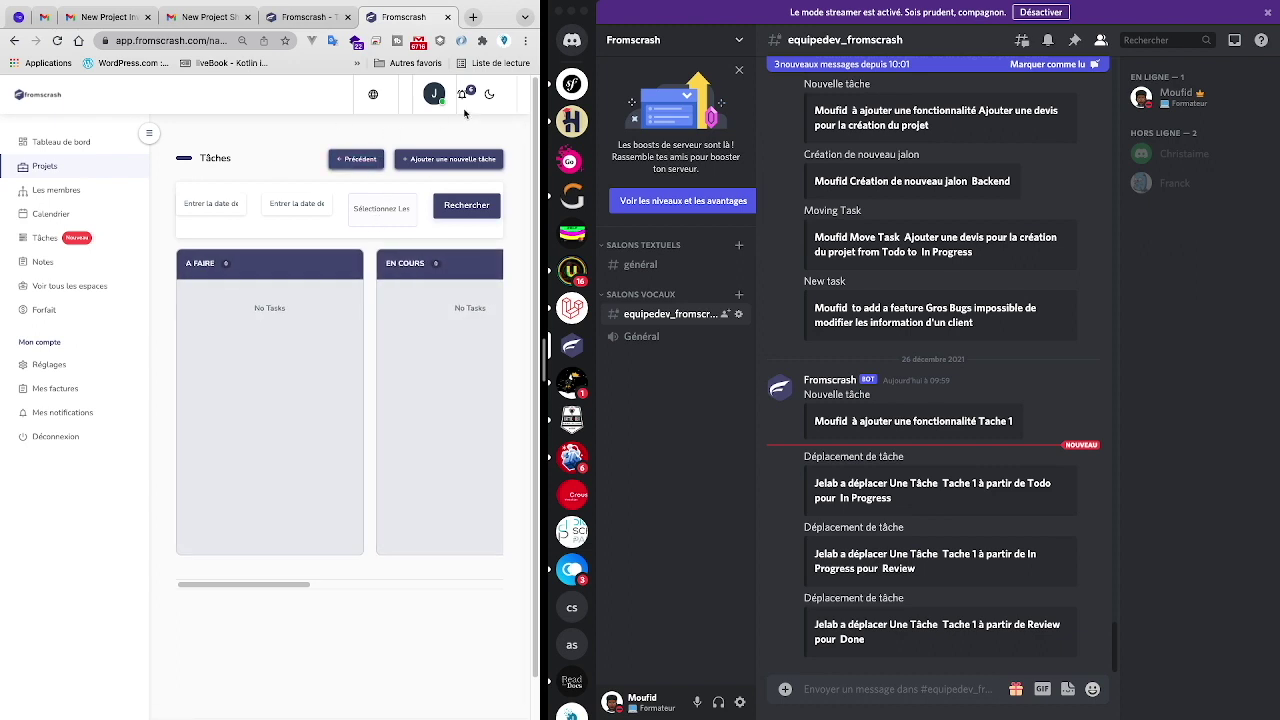
left_click(455, 162)
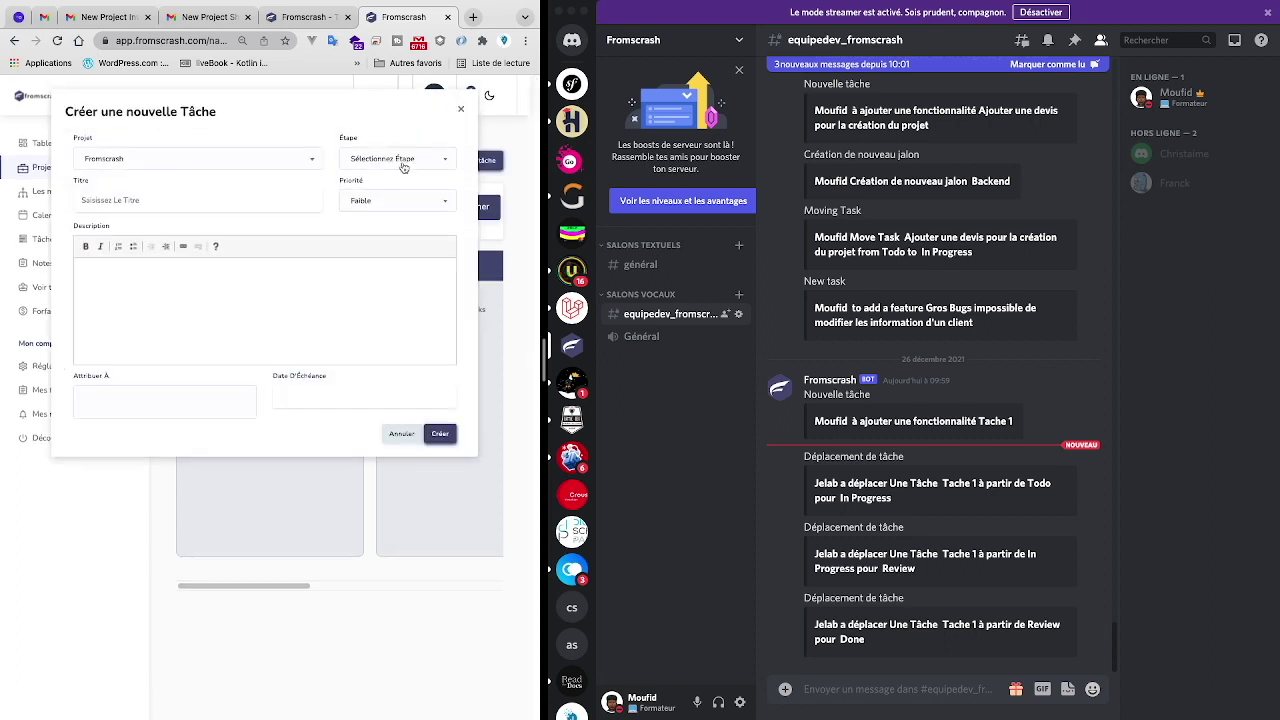
left_click(404, 160)
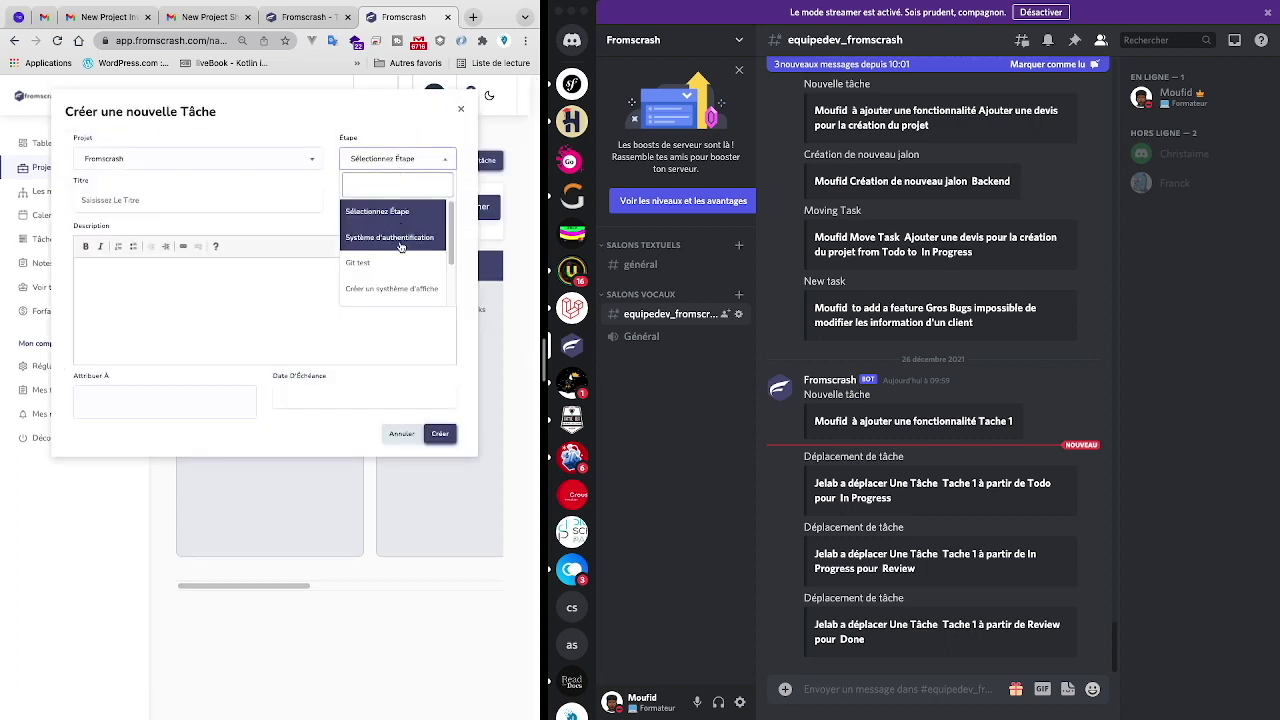
left_click(400, 247)
- Title the task 'Tache 2' and add the description 'une description'
left_click(211, 202)
type("tA")
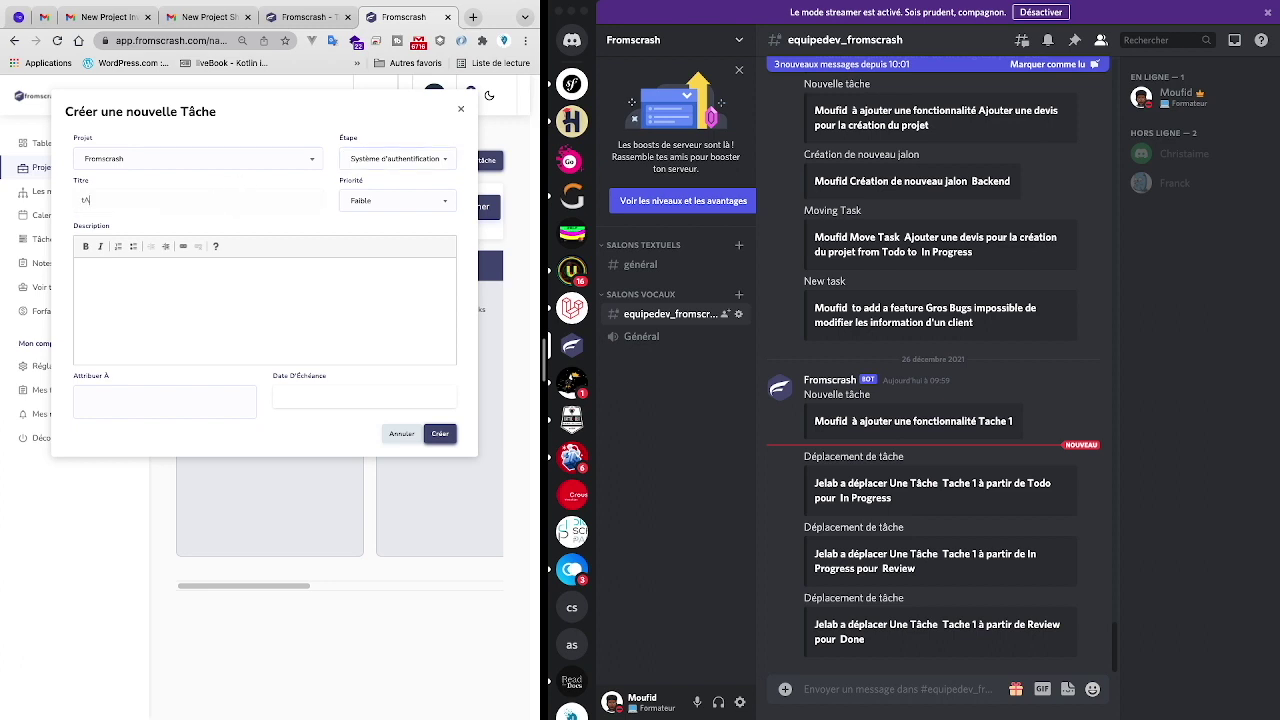
key("BackSpace")
type("Tache 2")
left_click(195, 269)
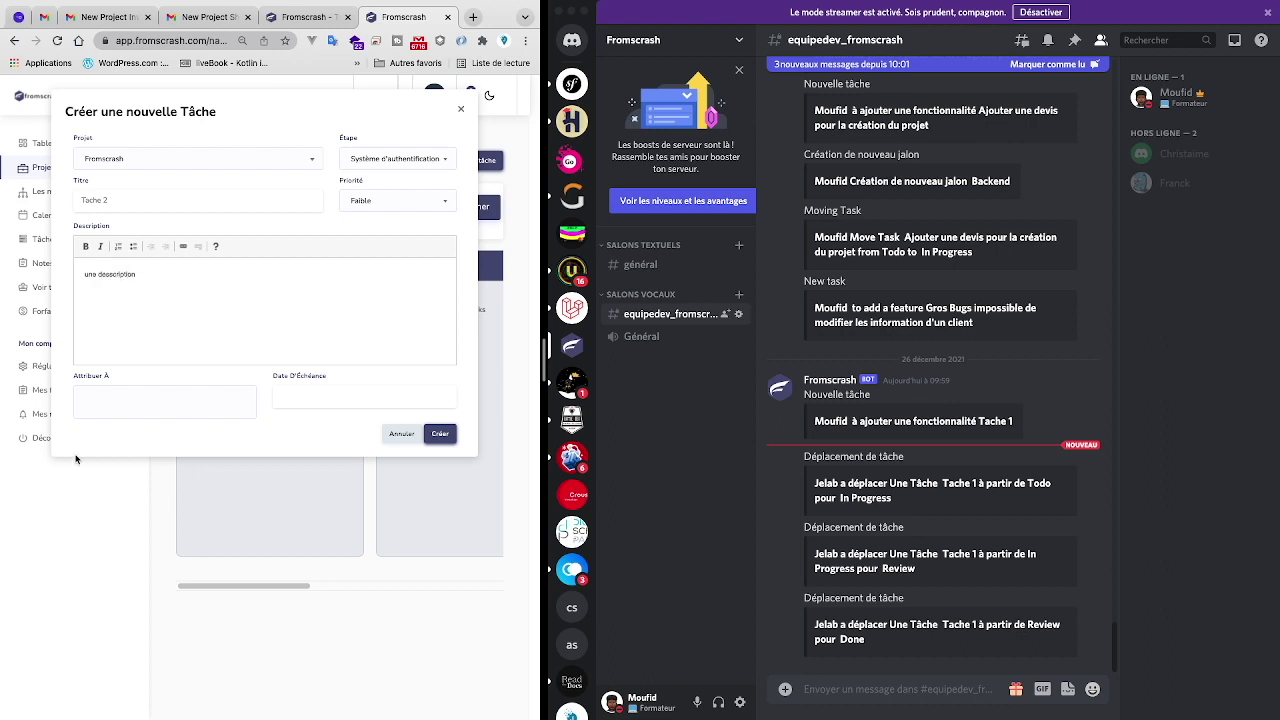
- Assign the new task to two team members
left_click(183, 416)
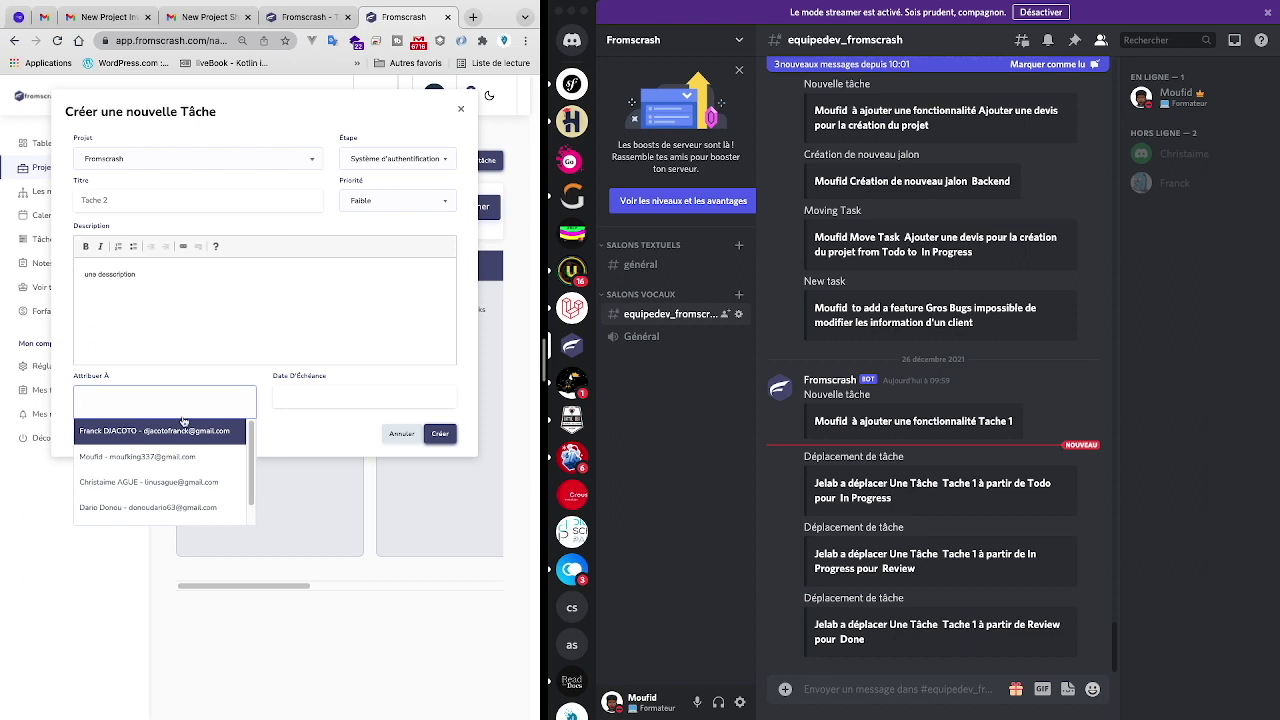
left_click(155, 517)
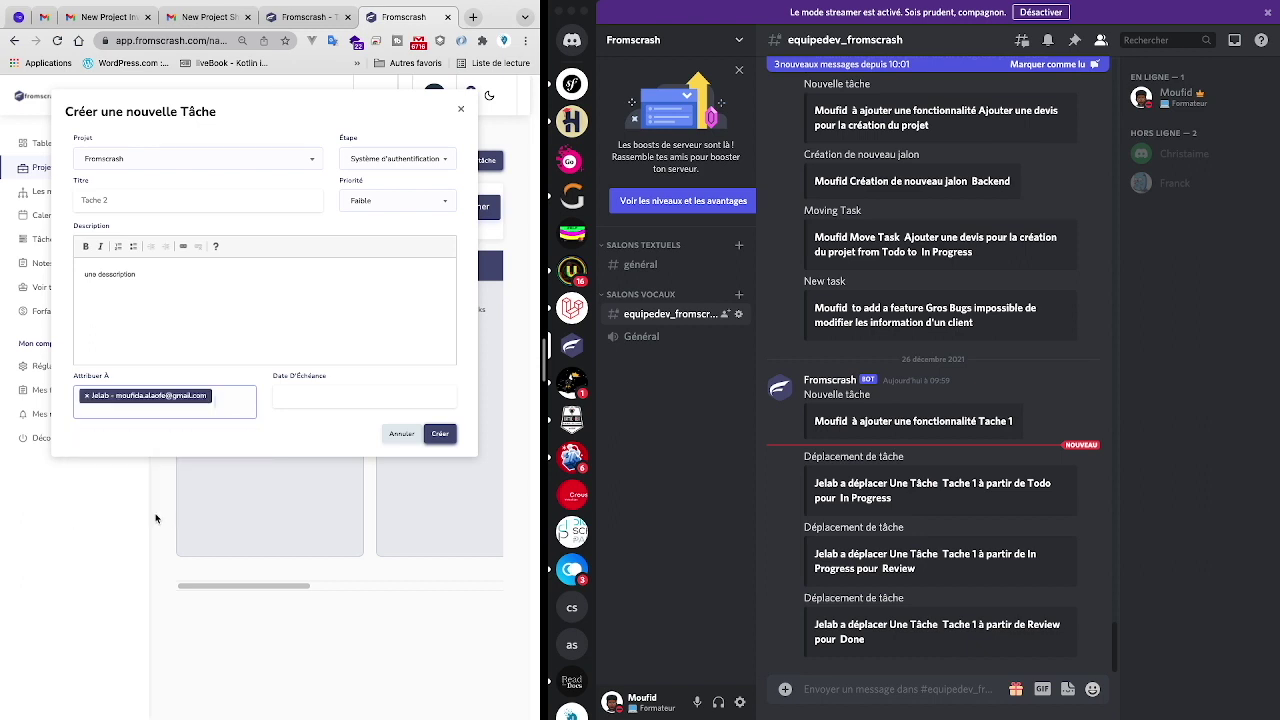
left_click(217, 409)
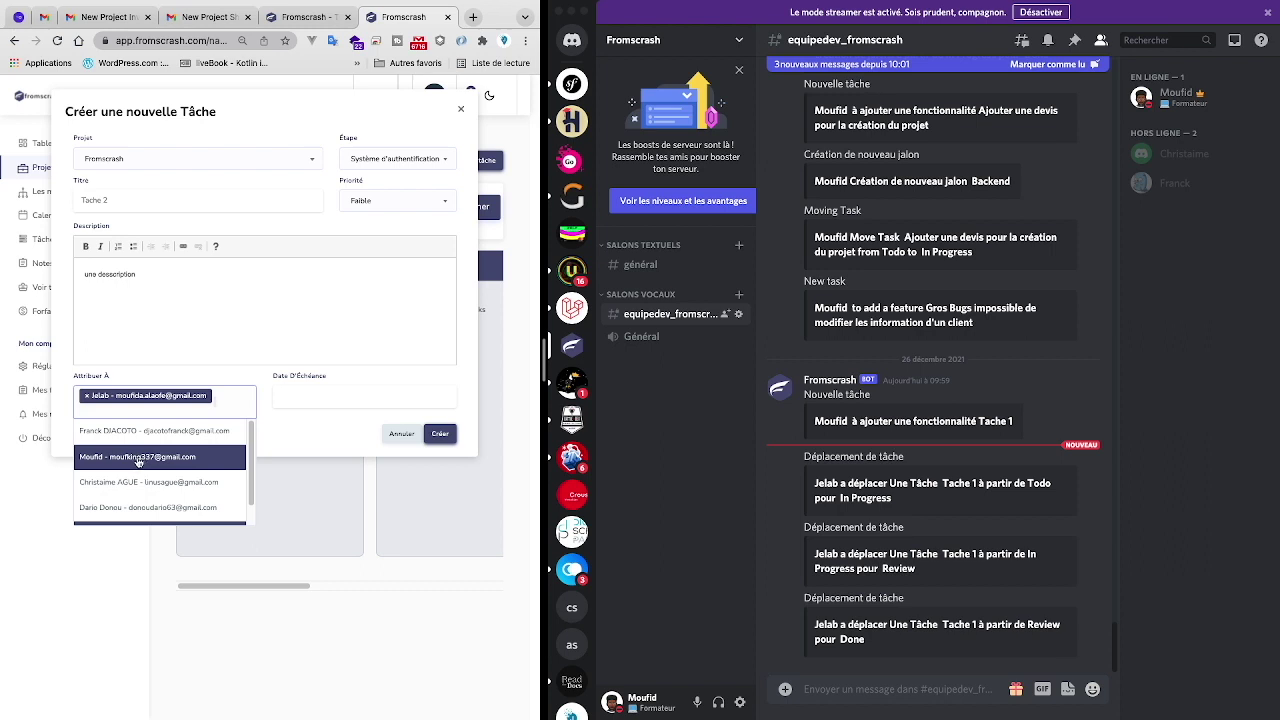
left_click(138, 457)
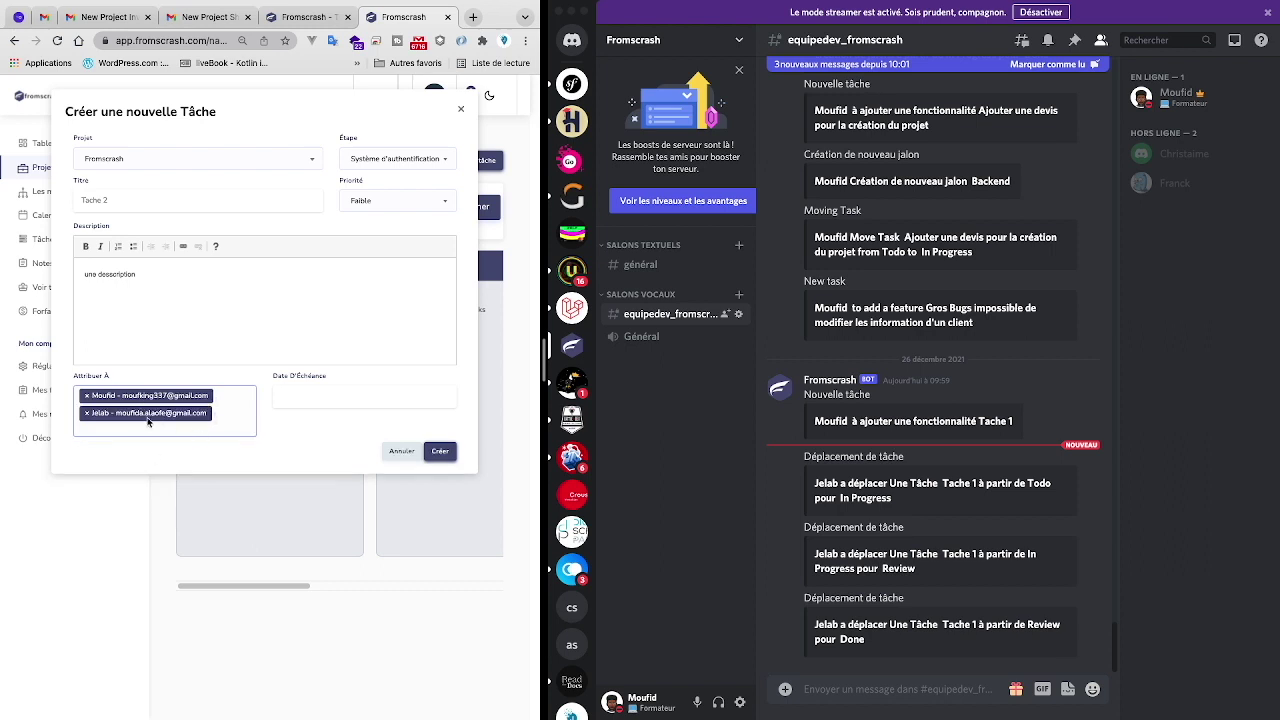
- Set the due date to 12 February 2022 and create Tache 2
left_click(330, 398)
left_click(392, 418)
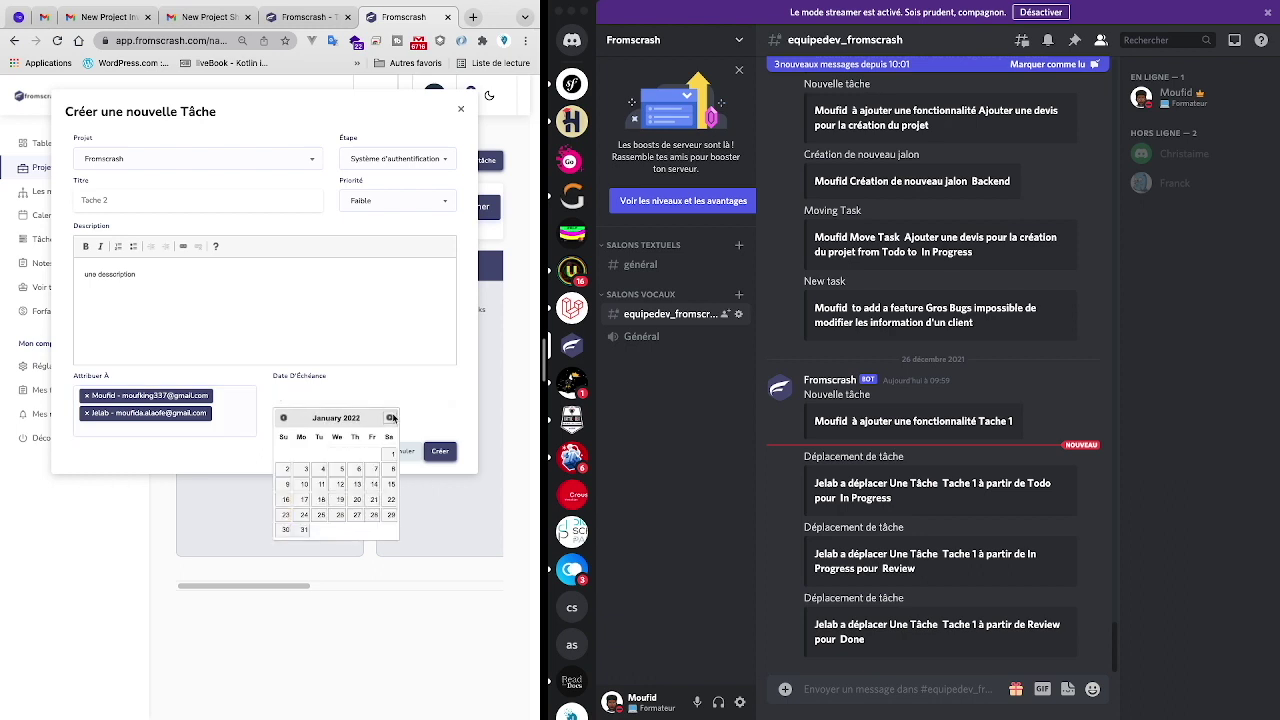
left_click(392, 418)
left_click(391, 470)
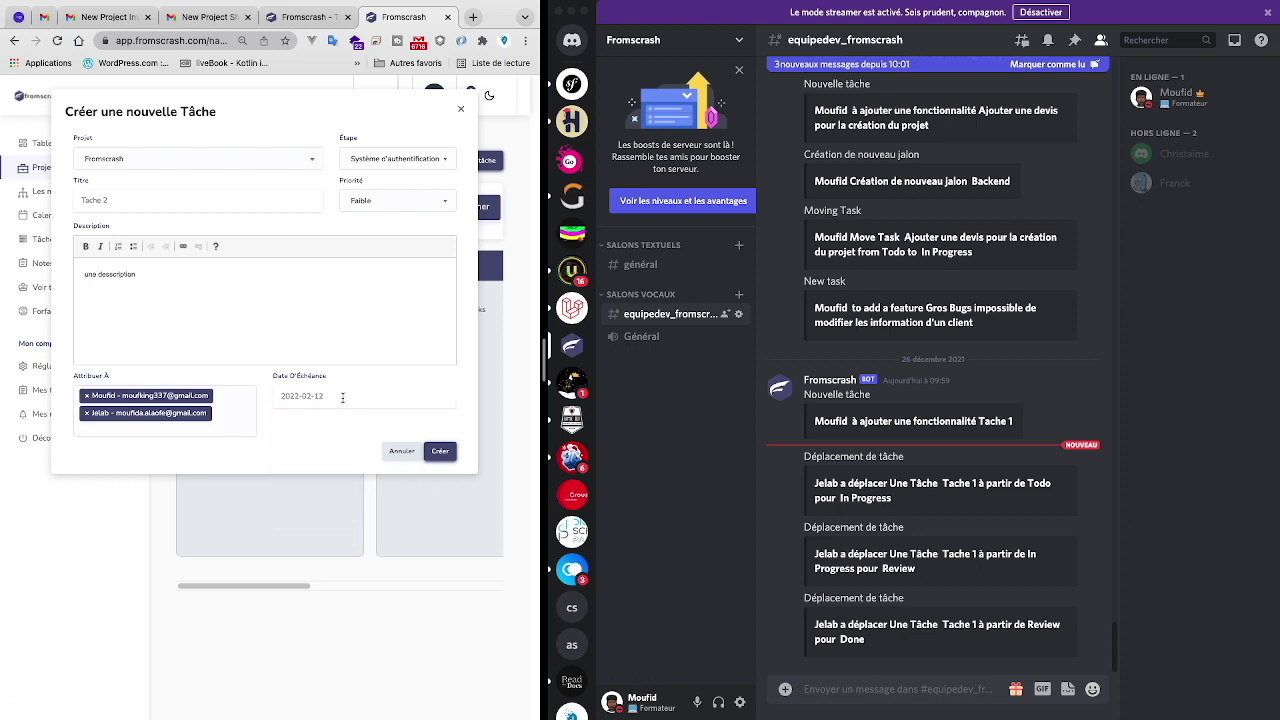
left_click(437, 452)
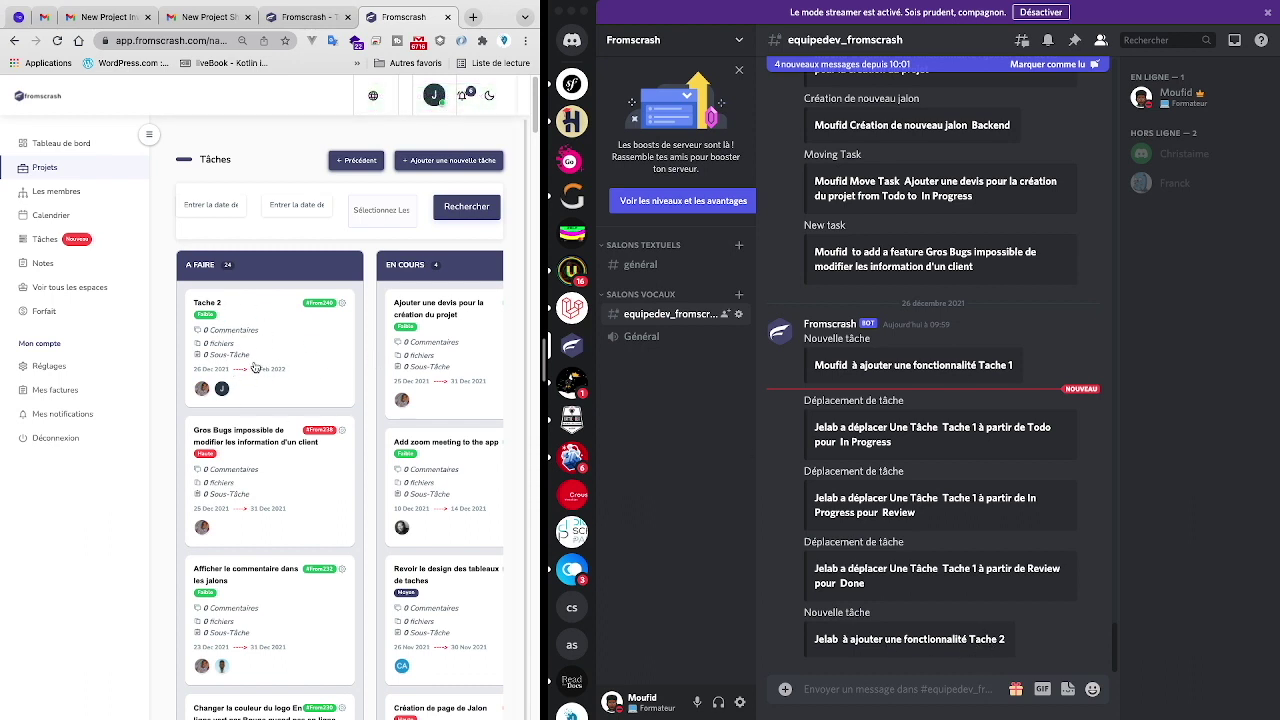
left_click(203, 14)
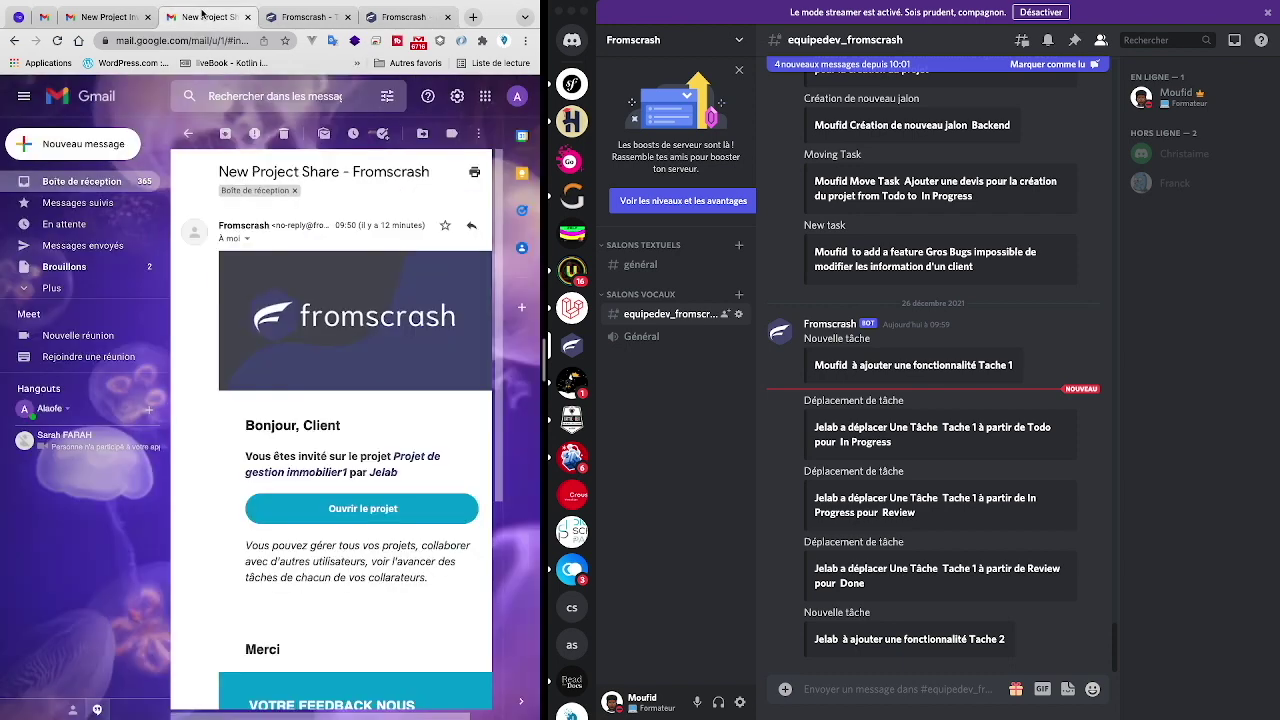
- Look over the invitation emails, then read the Tache 2 'Add new task' email from the inbox
left_click(144, 18)
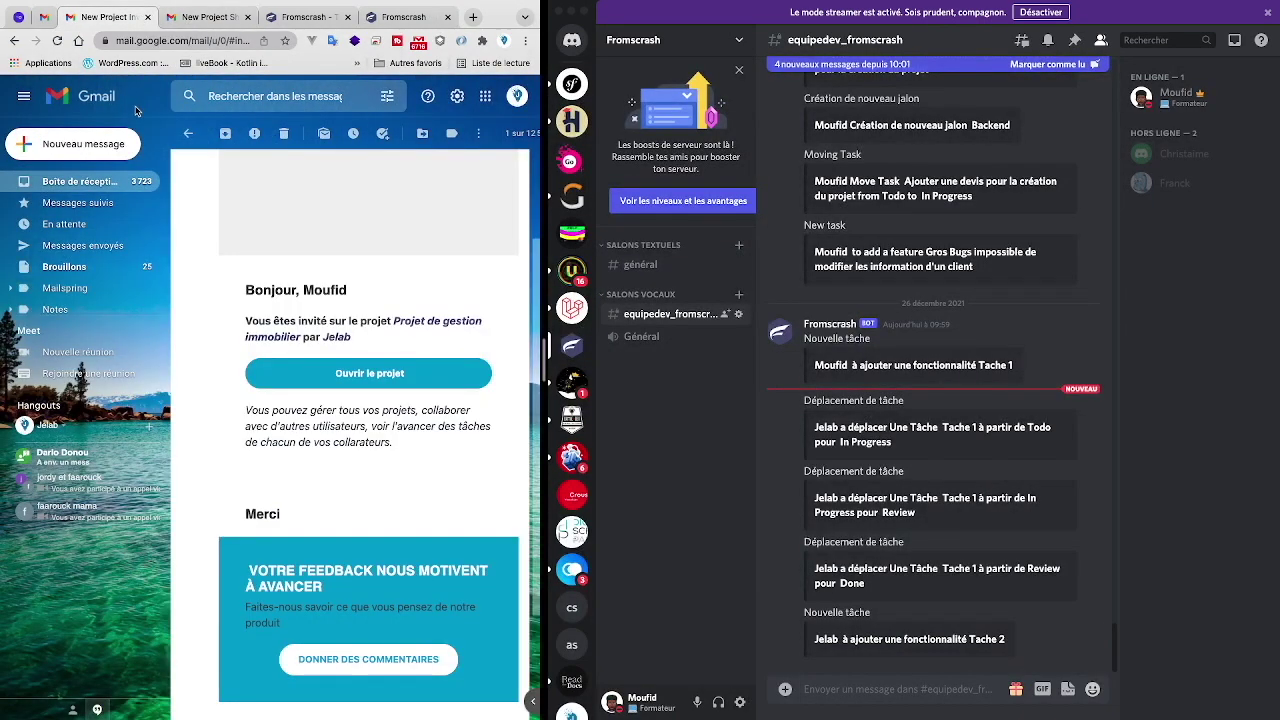
left_click(114, 186)
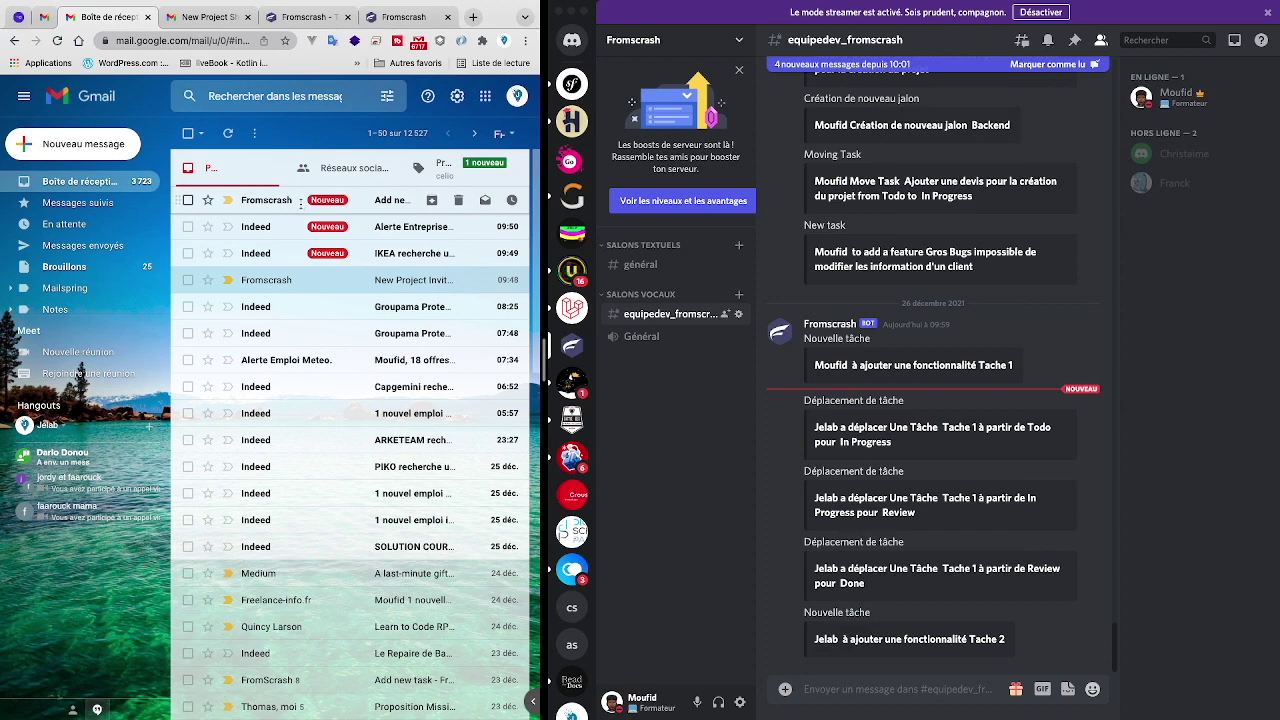
left_click(302, 208)
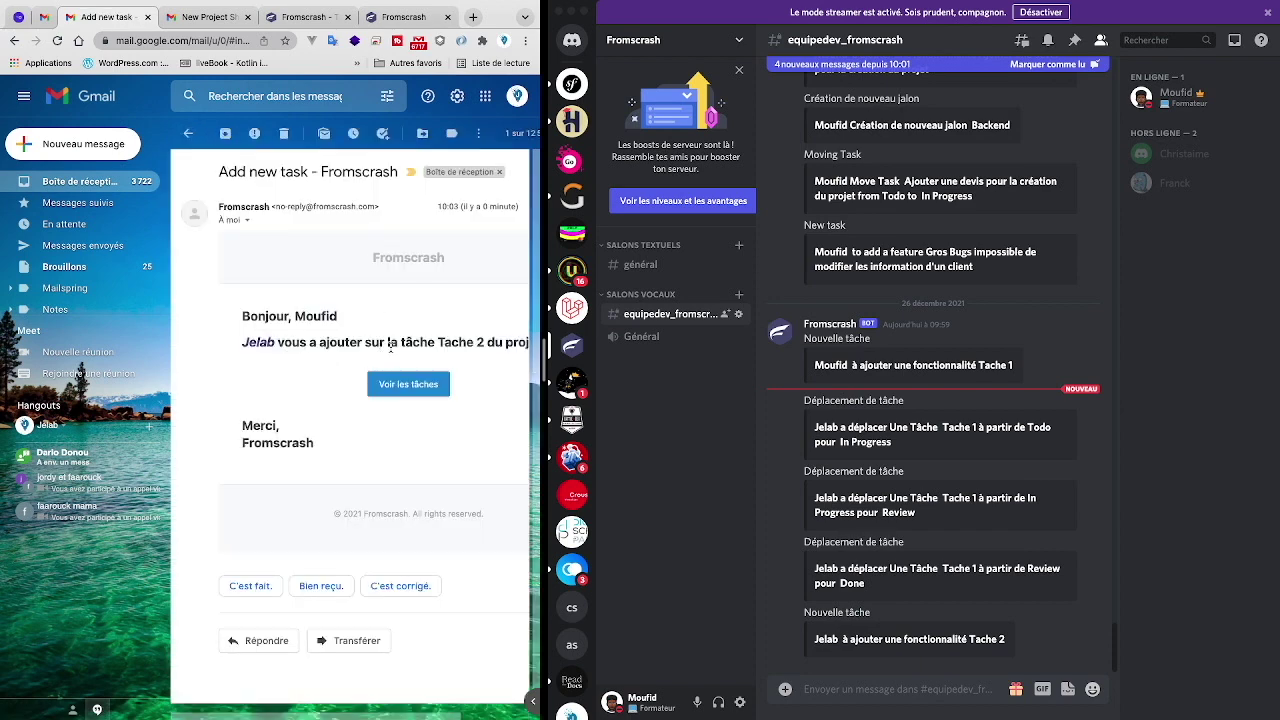
scroll(393, 345, "right", 3)
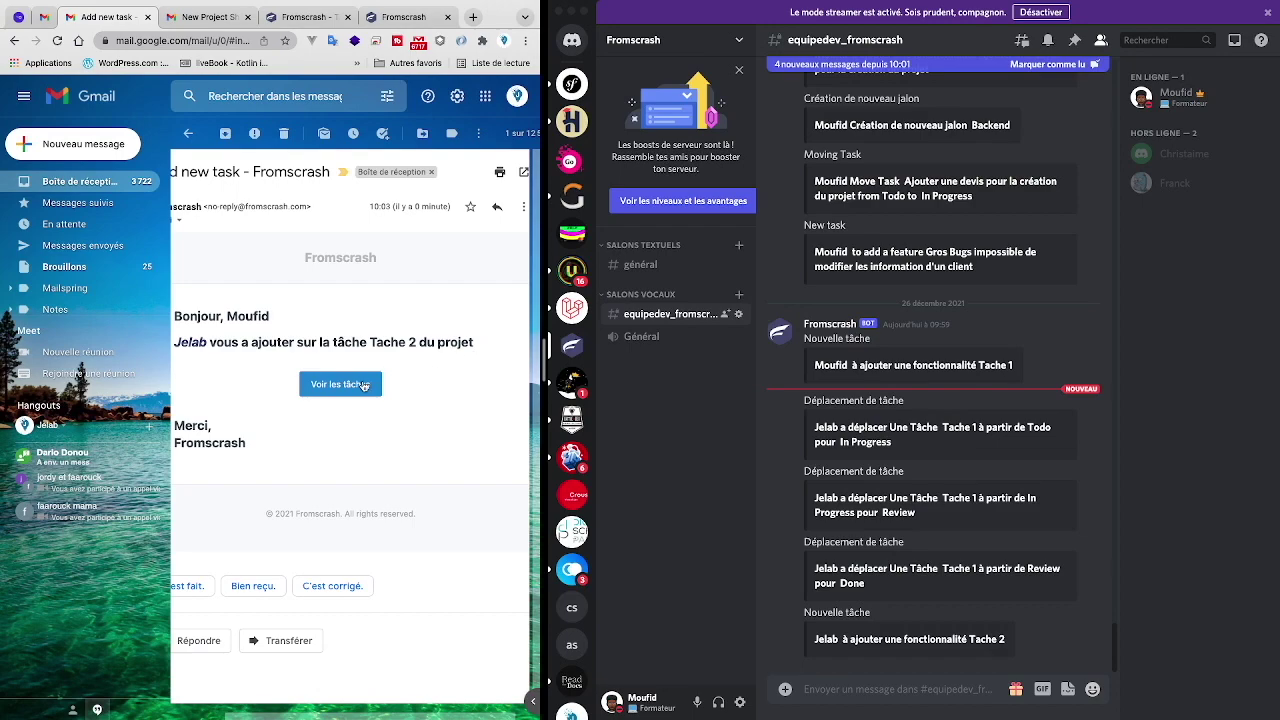
key("ctrl+Right")
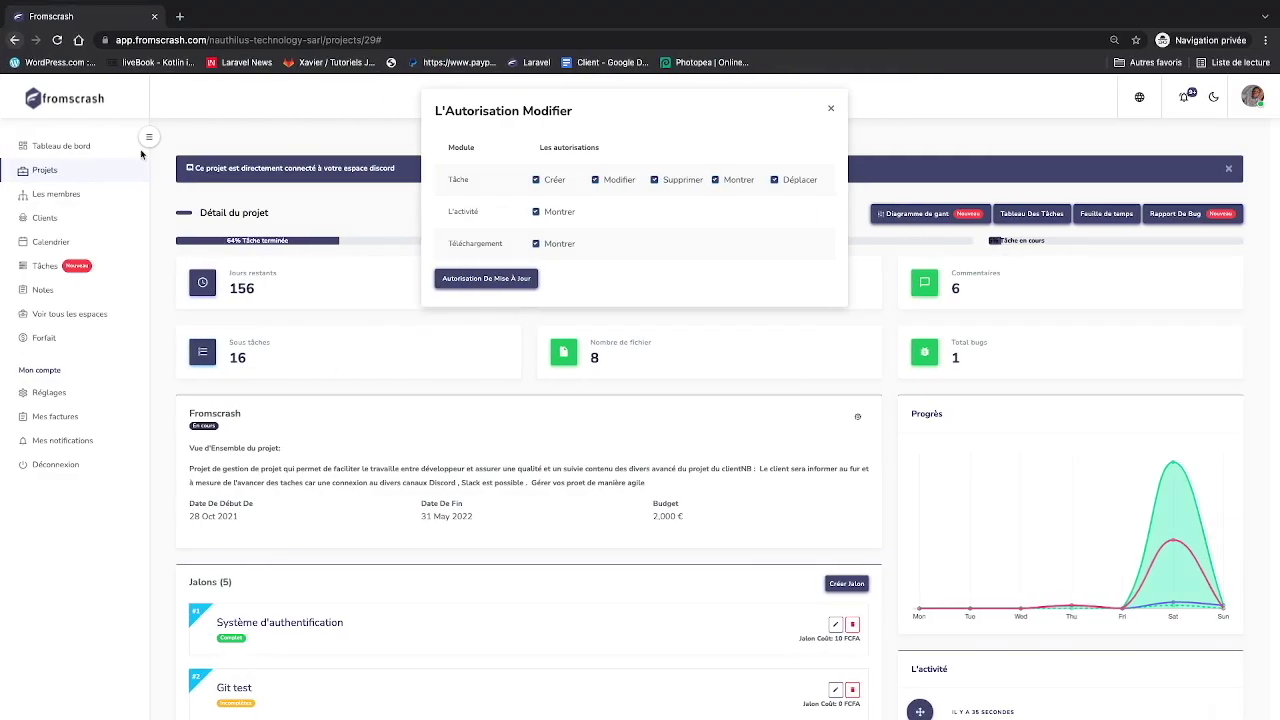
- Reload to close the permissions dialog, check the Tache 2 notification, and open the task board
left_click(56, 40)
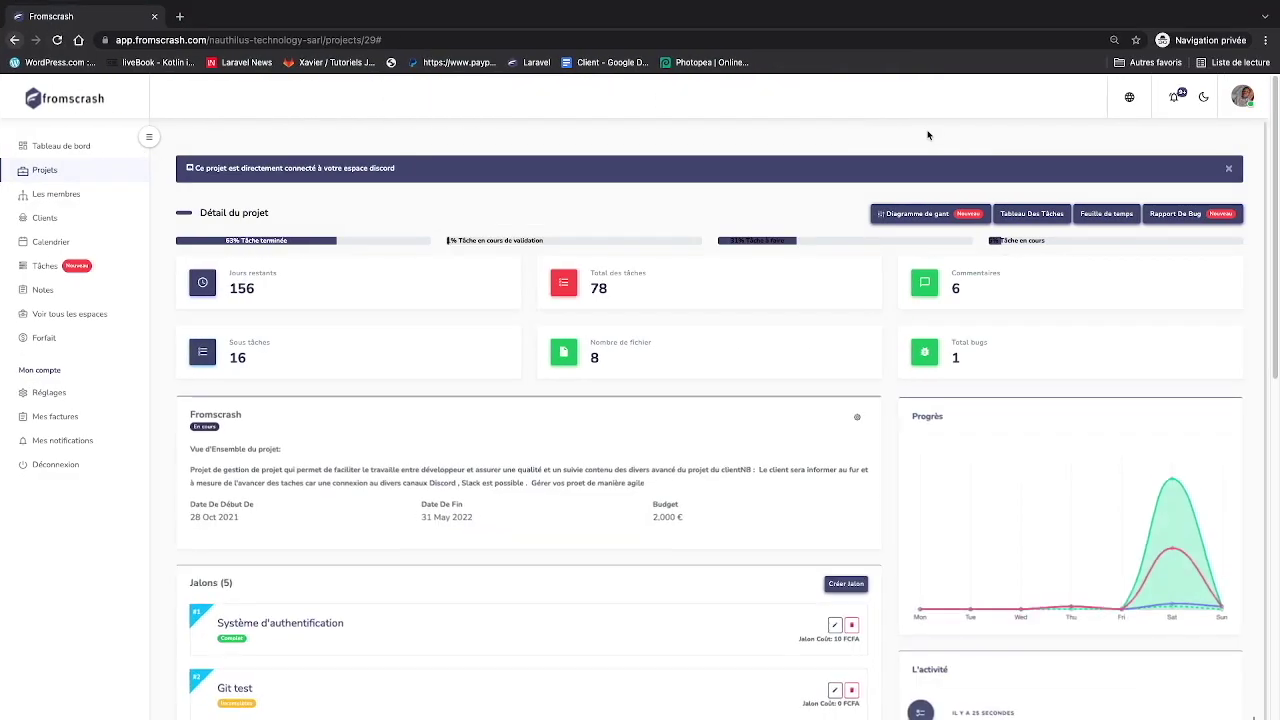
left_click(1173, 96)
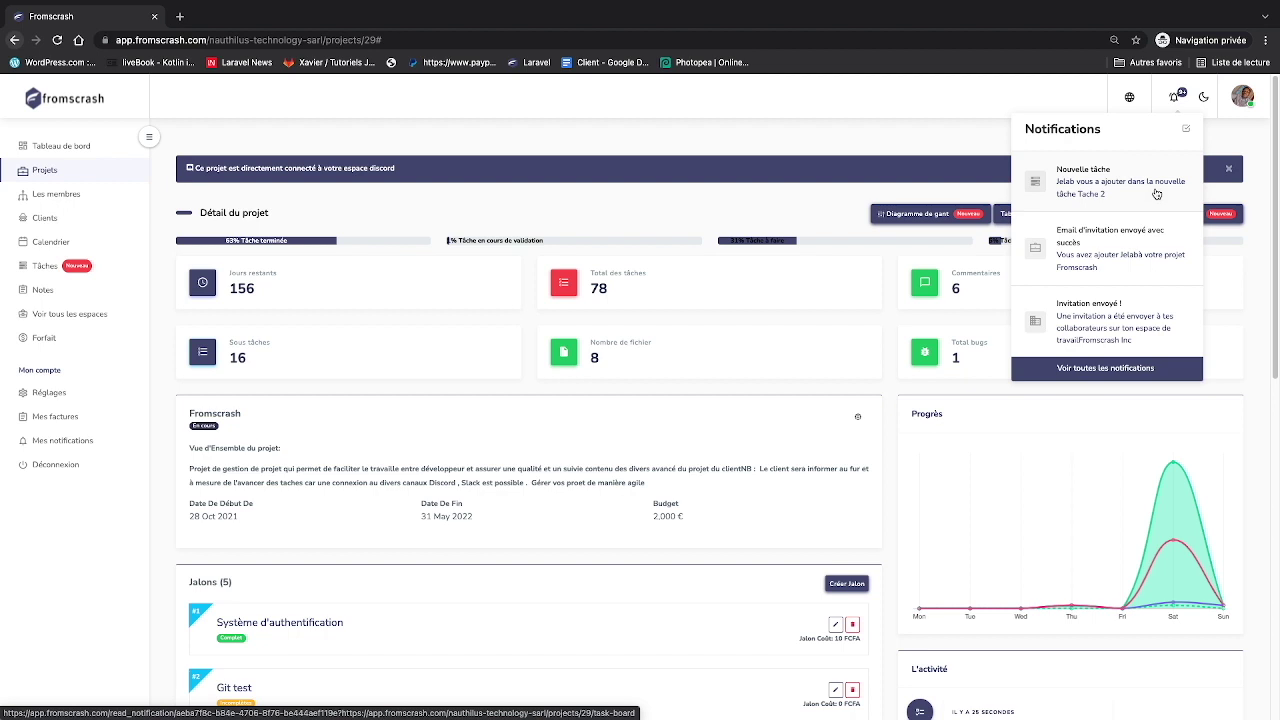
left_click(832, 212)
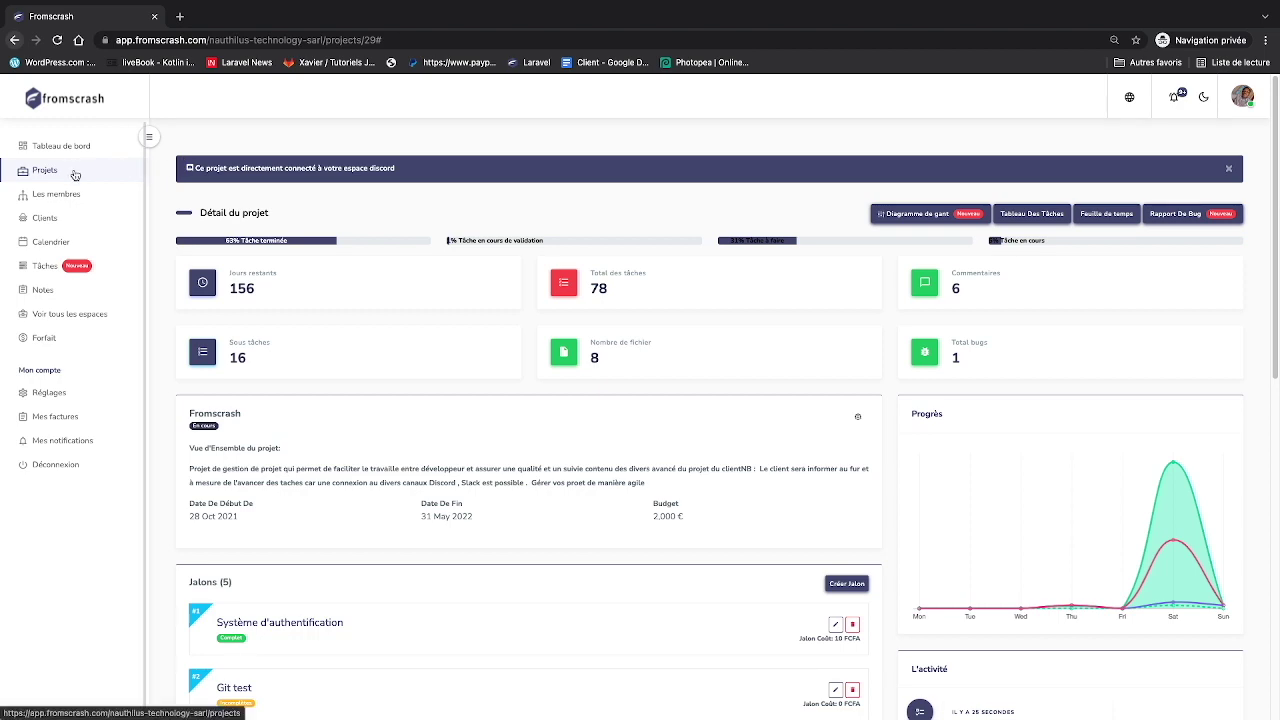
scroll(596, 440, "down", 1)
left_click(1003, 175)
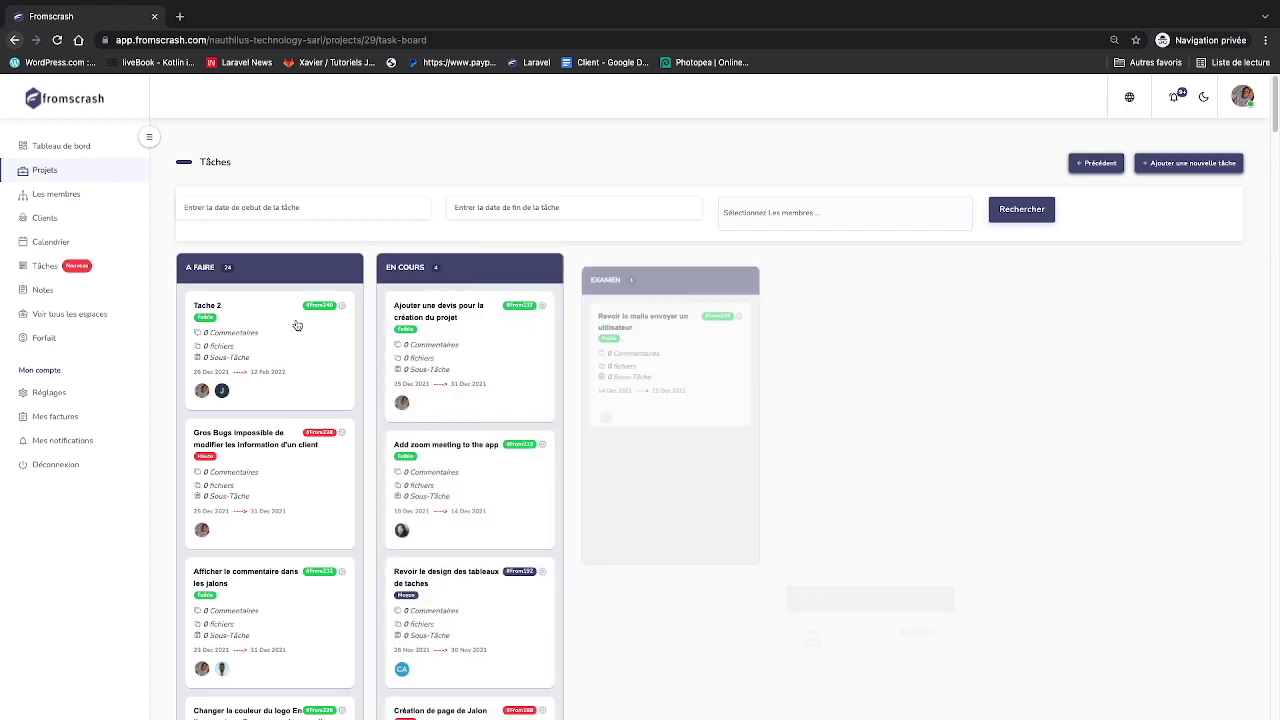
- Drag the Tache 2 card from À FAIRE straight into the FAIT column
left_click_drag(254, 317, 822, 452)
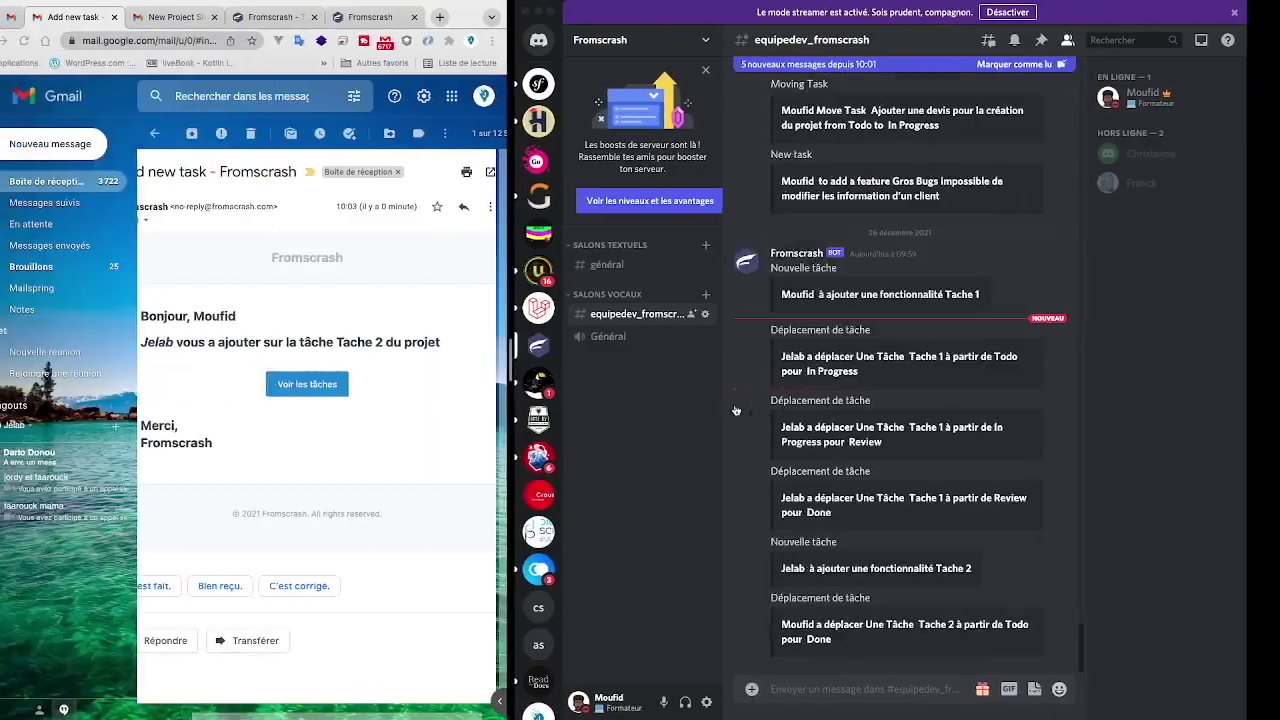